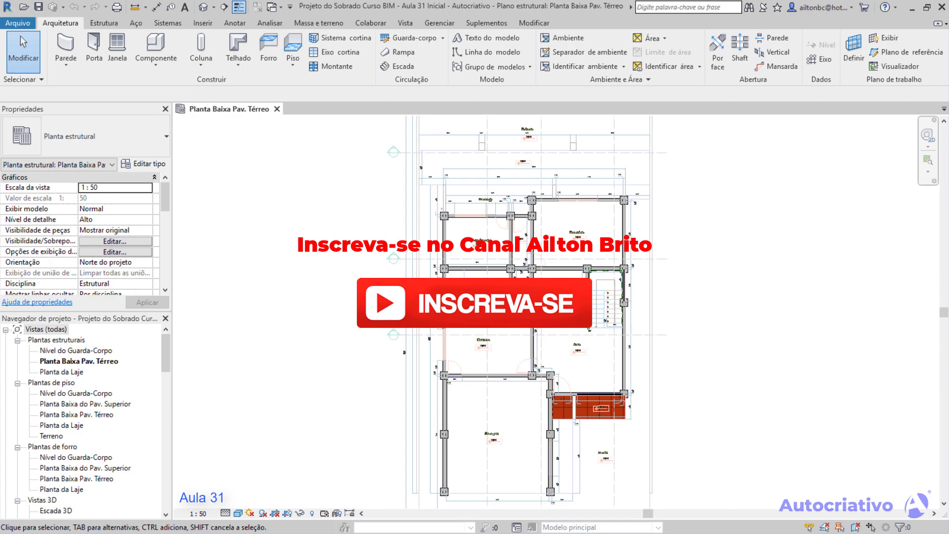
Step: Open the default 3D view and examine the foundation blocks and piles beneath the house
scroll(463, 233, up, 5)
scroll(463, 232, up, 1)
middle_drag(463, 232, 384, 283)
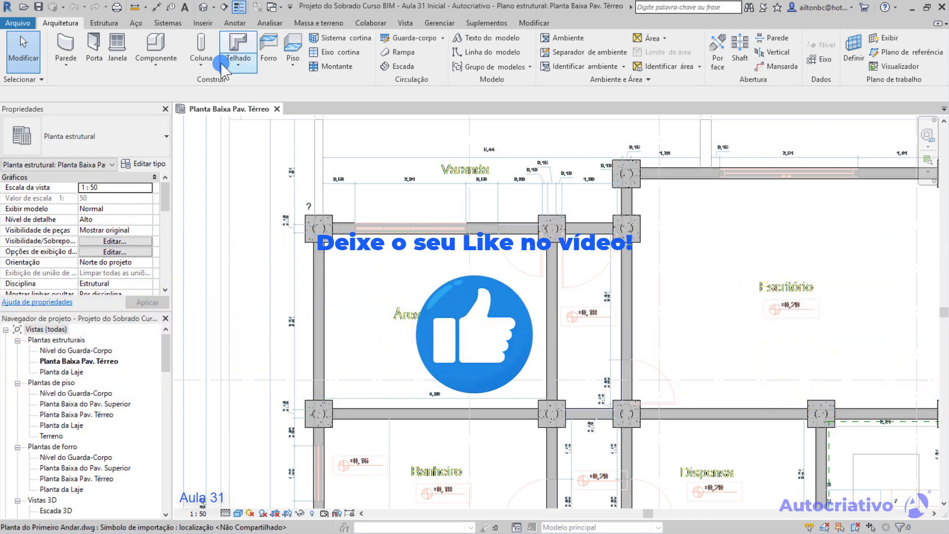
click(203, 7)
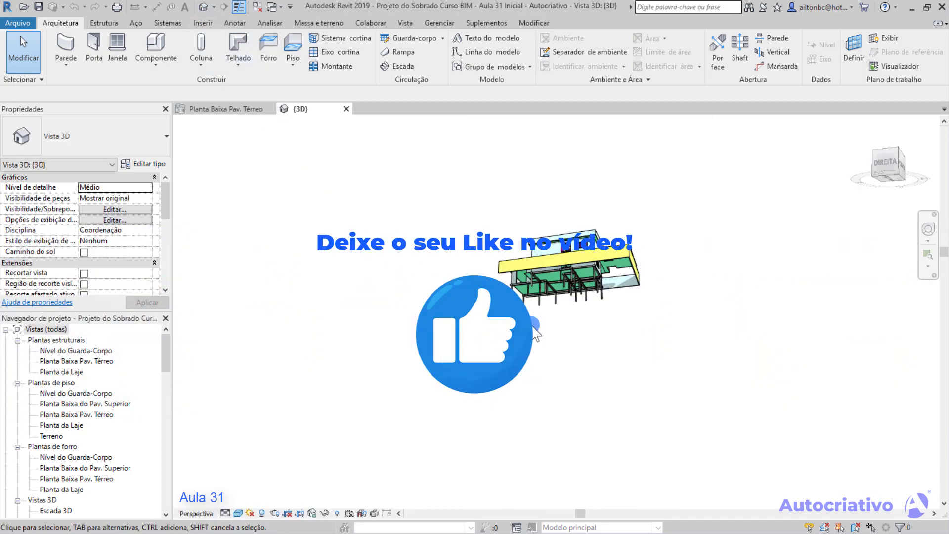
scroll(554, 327, up, 4)
shift+middle_drag(554, 326, 608, 463)
shift+middle_drag(653, 381, 642, 400)
scroll(563, 286, up, 8)
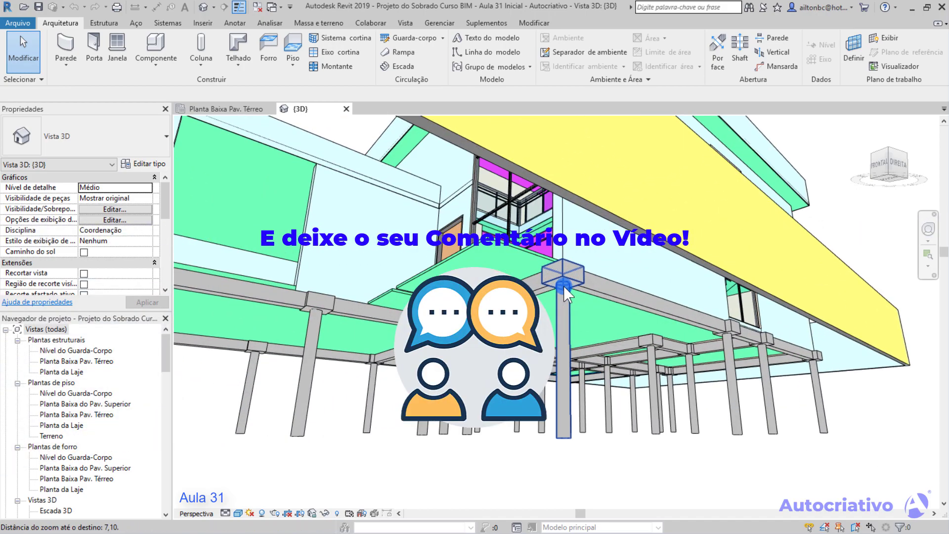
mouse_move(571, 270)
shift+middle_down()
mouse_move(586, 294)
mouse_move(627, 280)
mouse_move(592, 288)
mouse_move(573, 265)
shift+middle_up()
scroll(600, 330, down, 6)
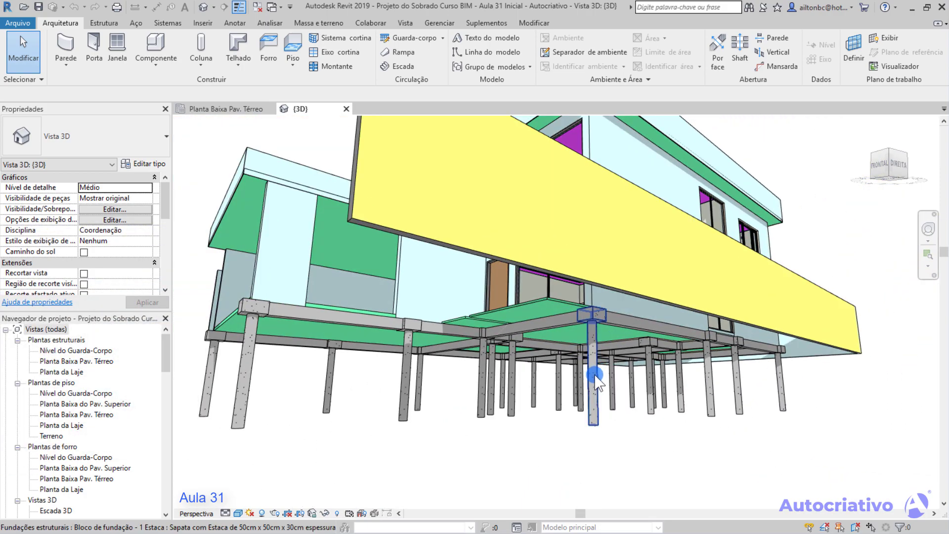
Step: Inspect the properties of the front corner foundation block with its pile and clear the selection
click(595, 381)
click(165, 227)
drag(166, 228, 166, 247)
click(276, 367)
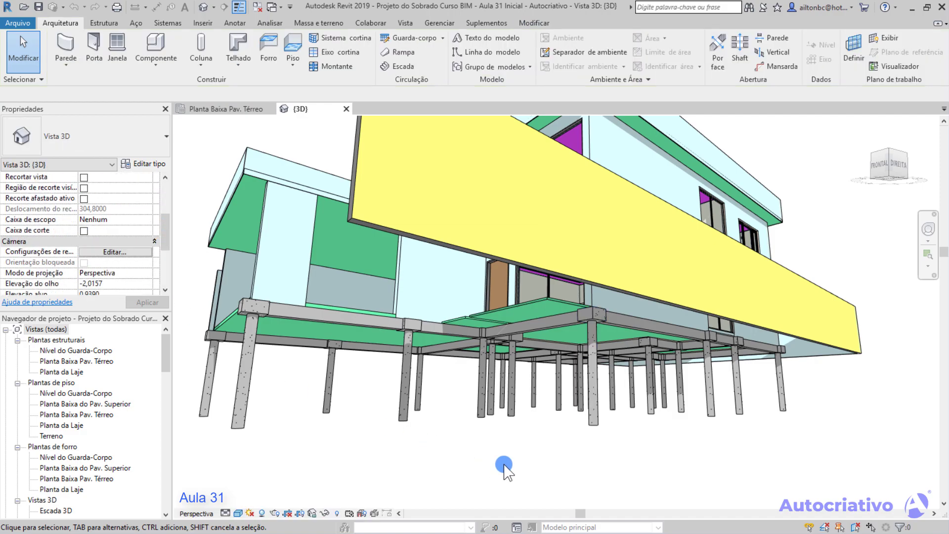
Step: Review the type properties of the Viga Baldrame de 20cm x 30cm Usuário grade beam under the side wall and deselect it
shift+middle_drag(699, 398, 596, 273)
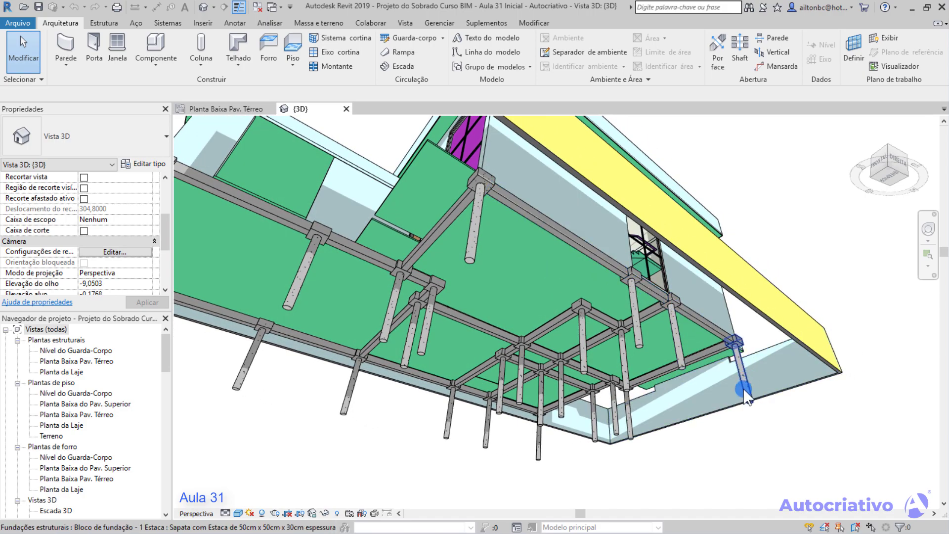
shift+middle_drag(493, 261, 528, 293)
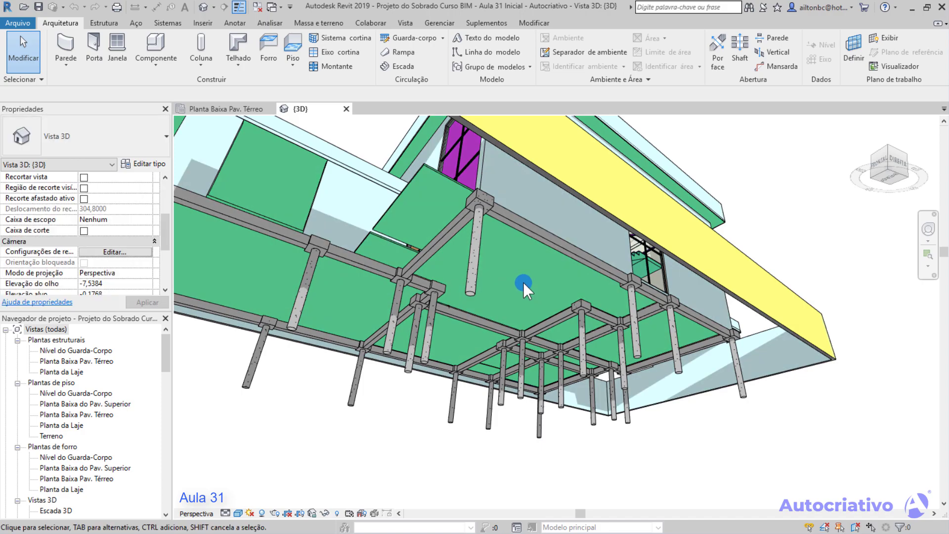
click(533, 233)
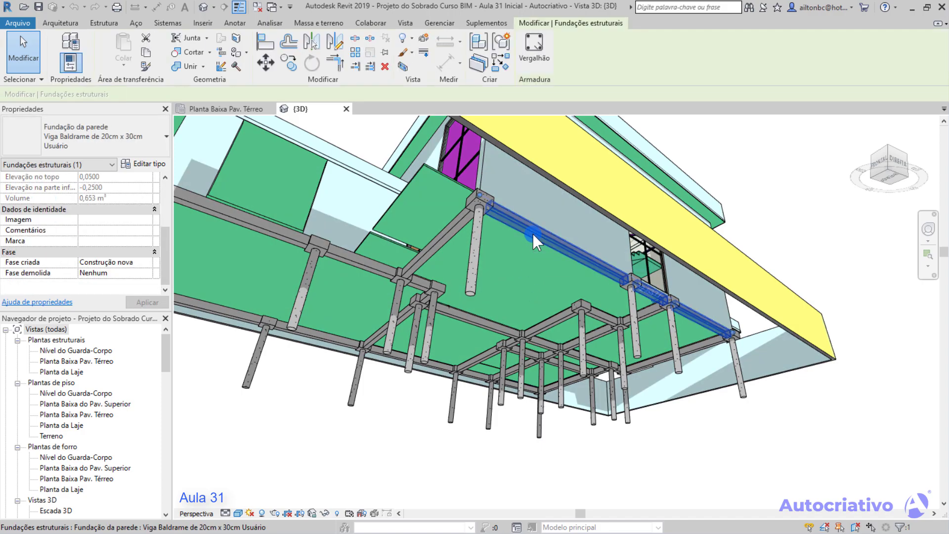
ctrl+click(283, 229)
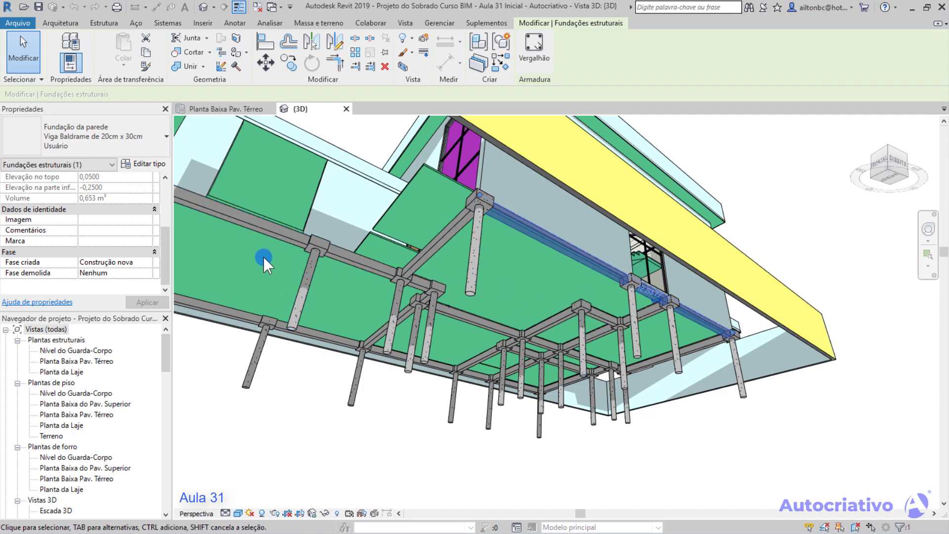
click(157, 166)
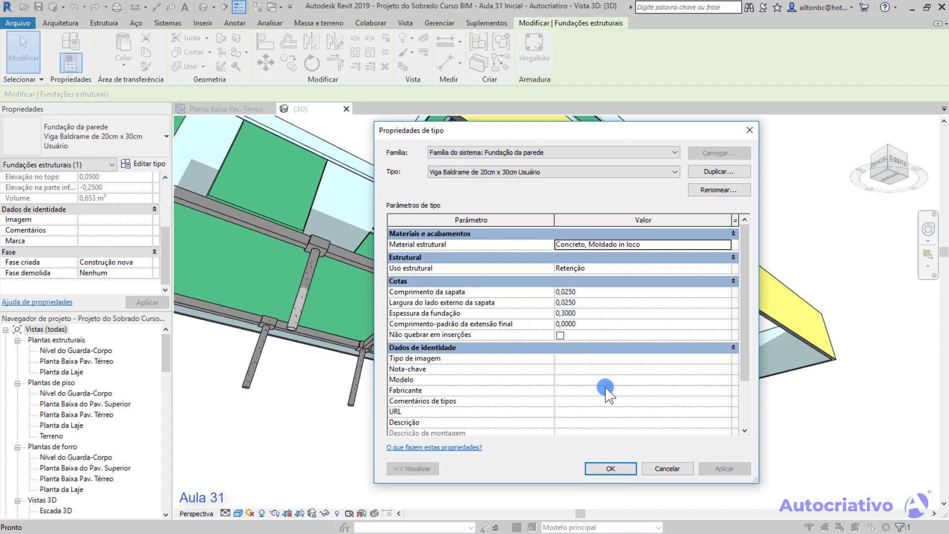
click(669, 468)
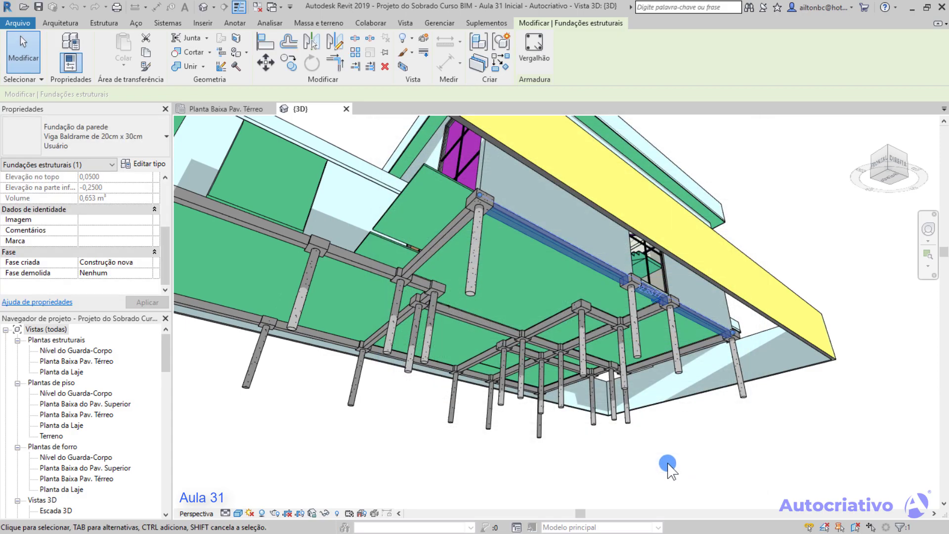
click(668, 468)
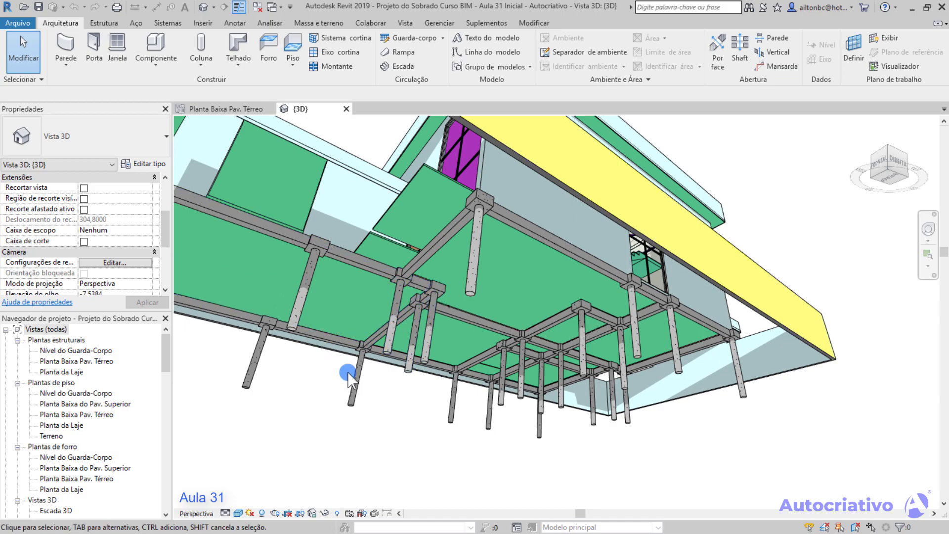
Step: Examine from below how the grade beams meet the foundation blocks and the floor slabs
scroll(499, 237, up, 3)
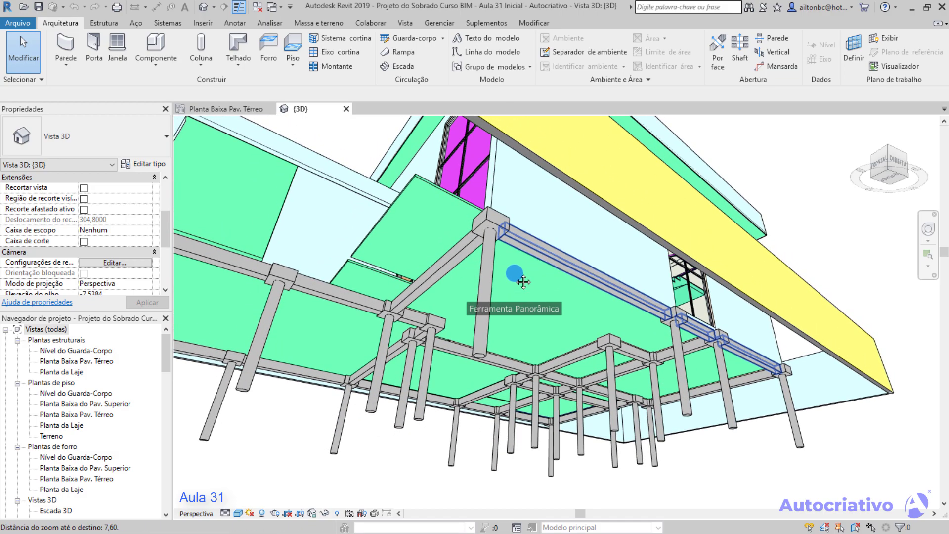
shift+middle_drag(518, 269, 552, 299)
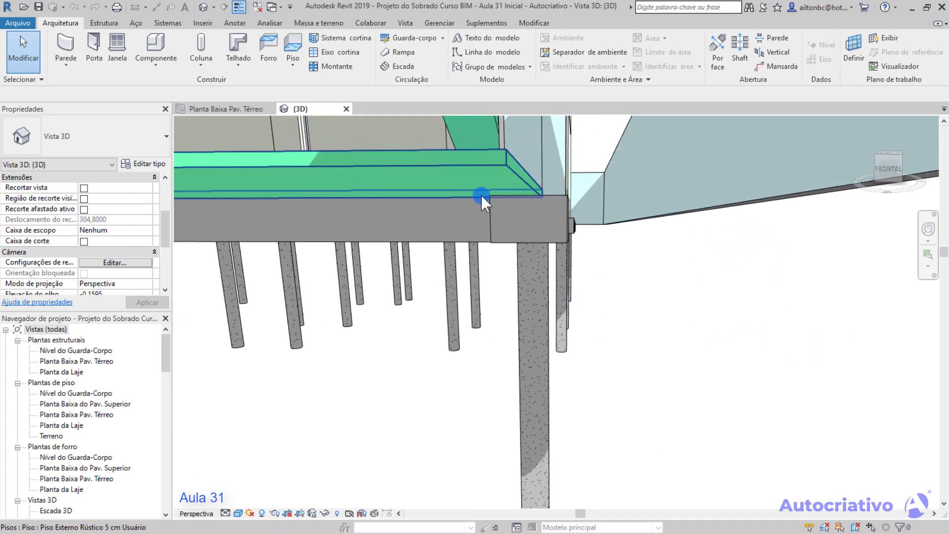
shift+middle_drag(629, 265, 568, 342)
scroll(532, 296, up, 5)
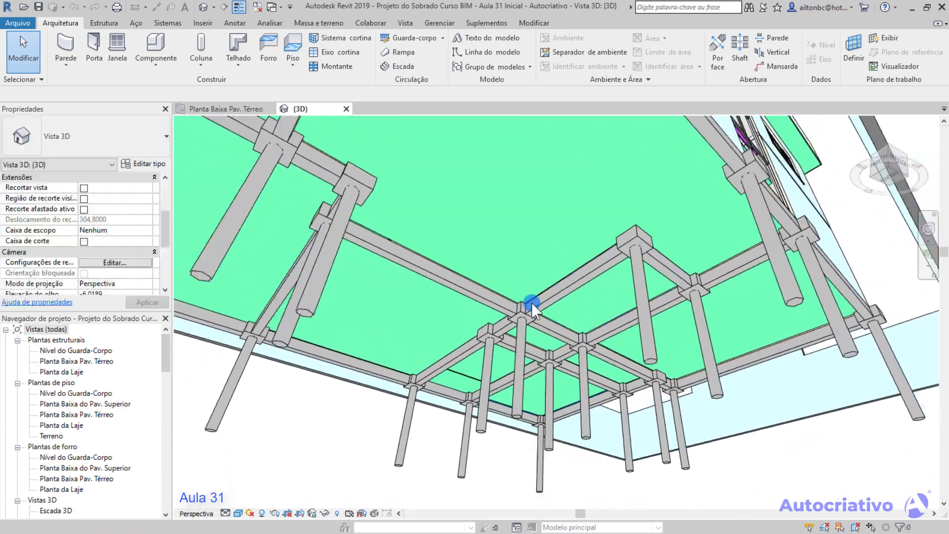
scroll(482, 320, up, 4)
mouse_move(474, 321)
shift+middle_down()
mouse_move(540, 365)
mouse_move(547, 348)
shift+middle_up()
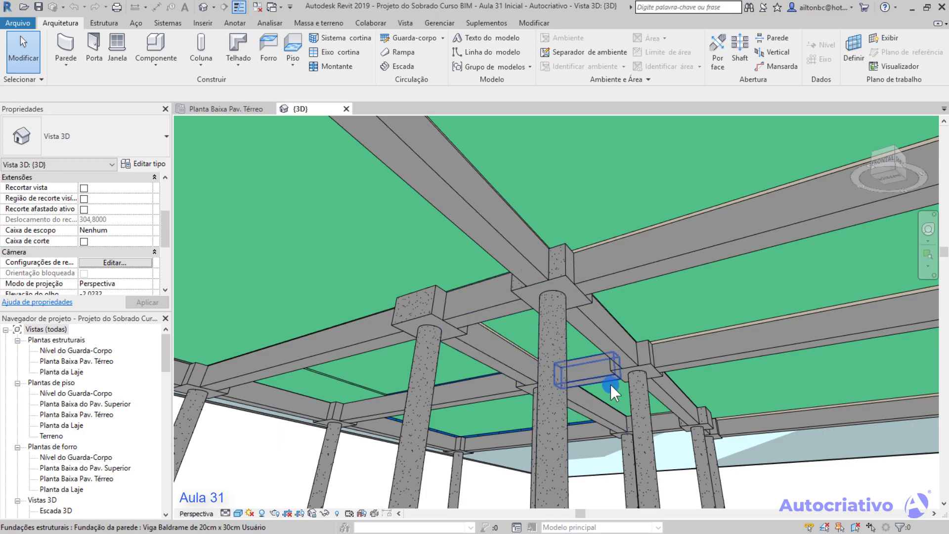
mouse_move(716, 429)
shift+middle_down()
mouse_move(727, 447)
mouse_move(644, 458)
mouse_move(656, 529)
mouse_move(608, 328)
mouse_move(626, 274)
mouse_move(699, 265)
mouse_move(651, 333)
mouse_move(559, 333)
mouse_move(572, 347)
mouse_move(225, 403)
shift+middle_up()
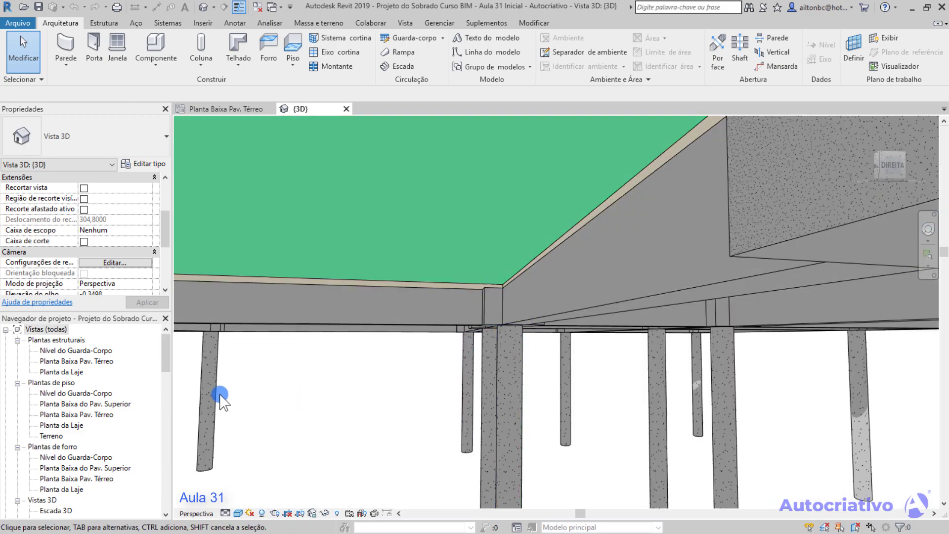
Step: Open the Corte AA section view and examine the ground floor, staircase and foundation beams
drag(168, 354, 165, 389)
click(87, 435)
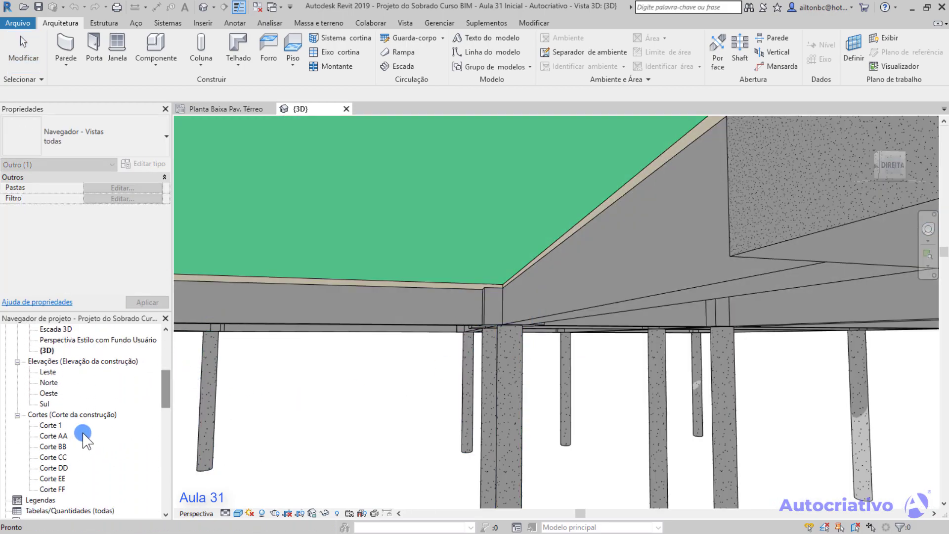
double_click(54, 436)
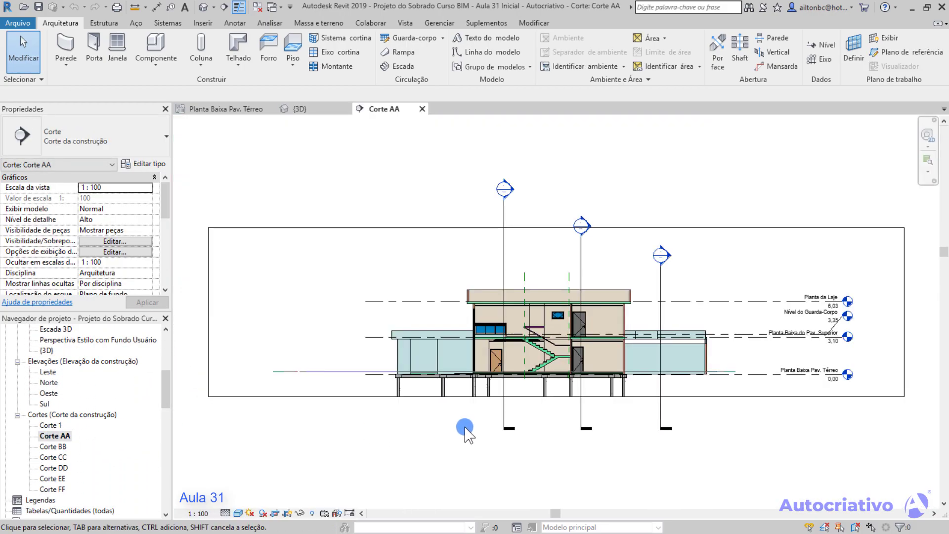
scroll(539, 388, up, 8)
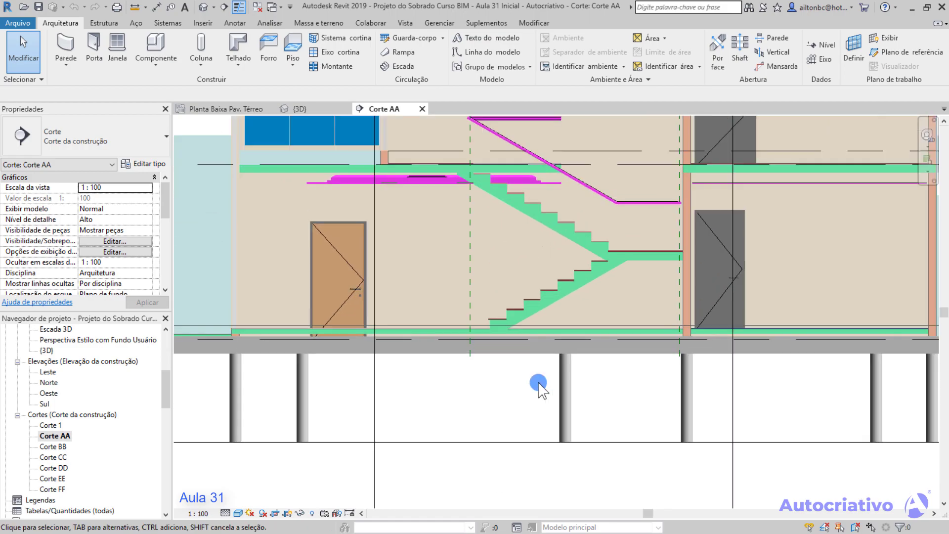
middle_drag(530, 383, 499, 446)
middle_drag(295, 331, 339, 339)
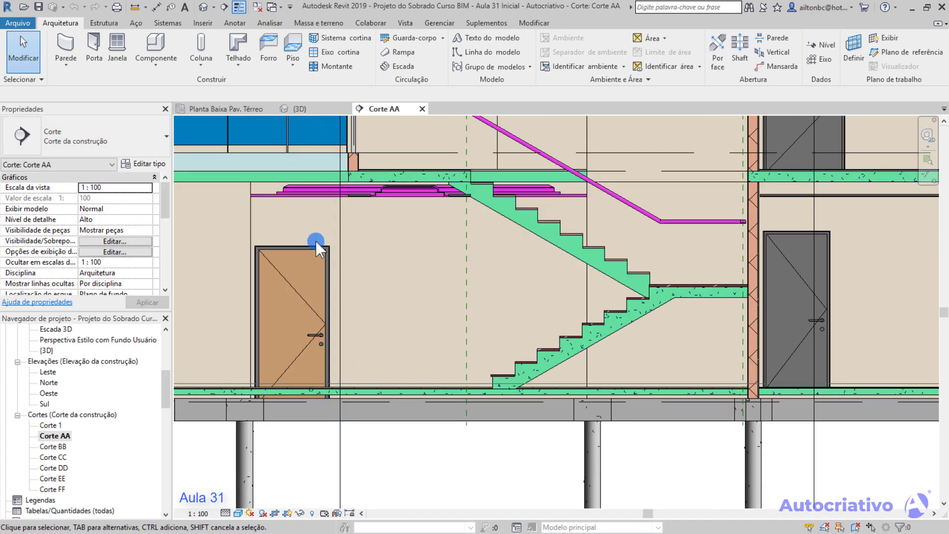
middle_drag(356, 251, 368, 252)
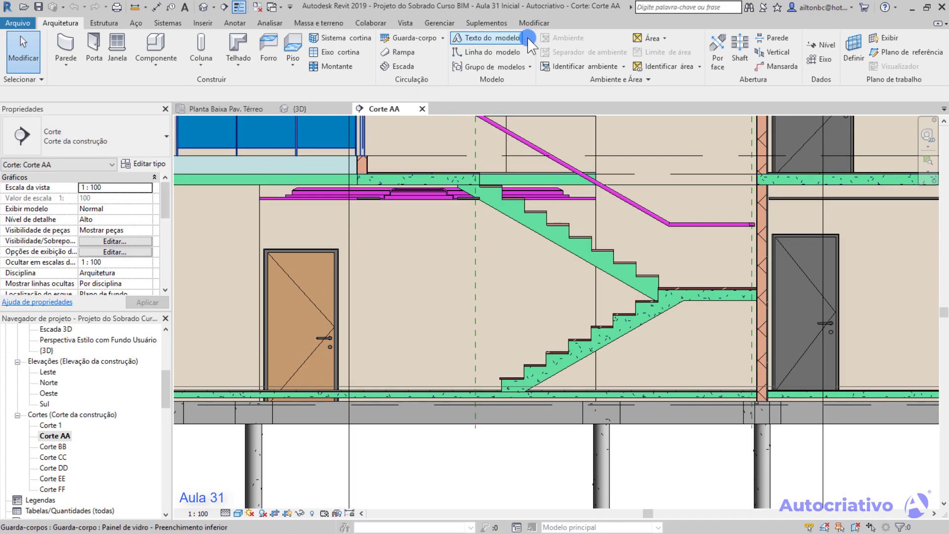
Step: Align the top of the brown door with the top of the gray door on the ground floor in Corte AA
click(538, 23)
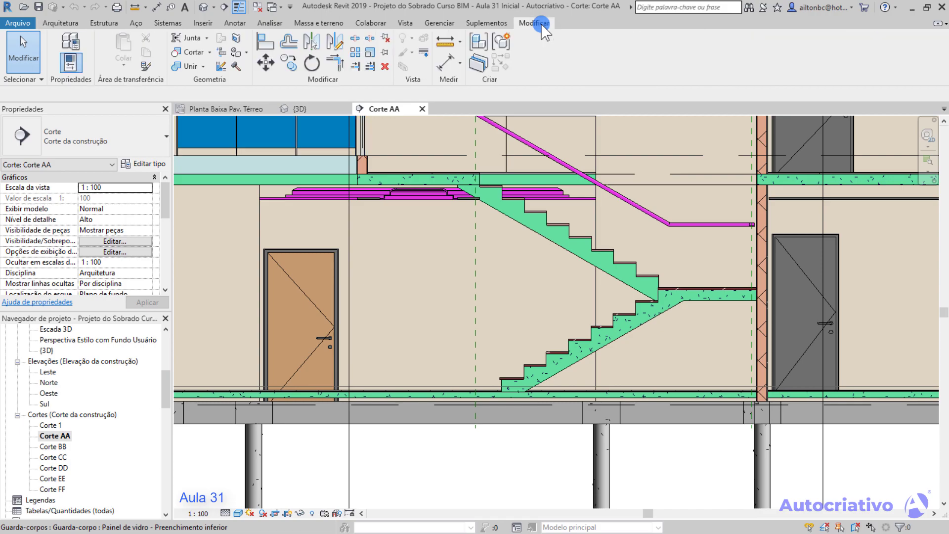
click(265, 43)
click(799, 233)
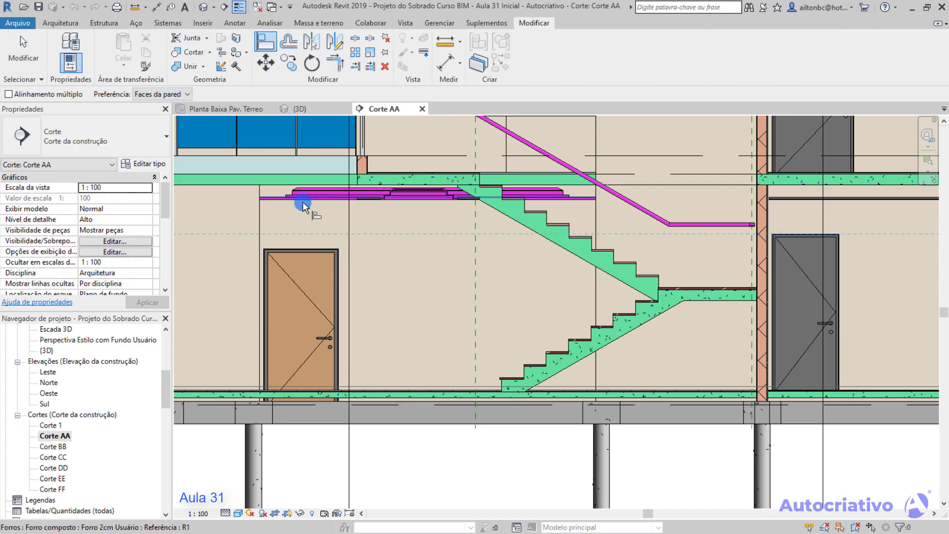
click(313, 248)
middle_drag(437, 295, 461, 272)
scroll(453, 252, down, 2)
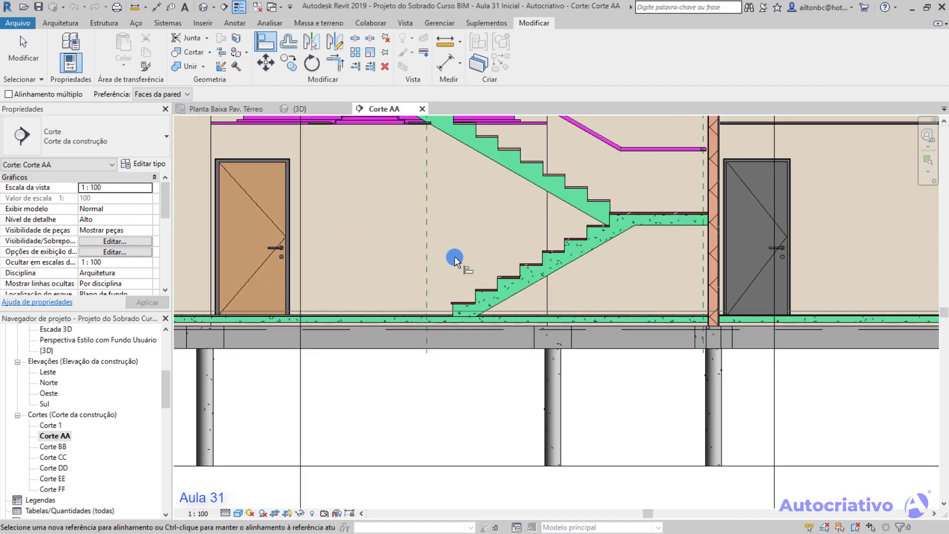
scroll(698, 361, up, 4)
middle_drag(698, 361, 555, 387)
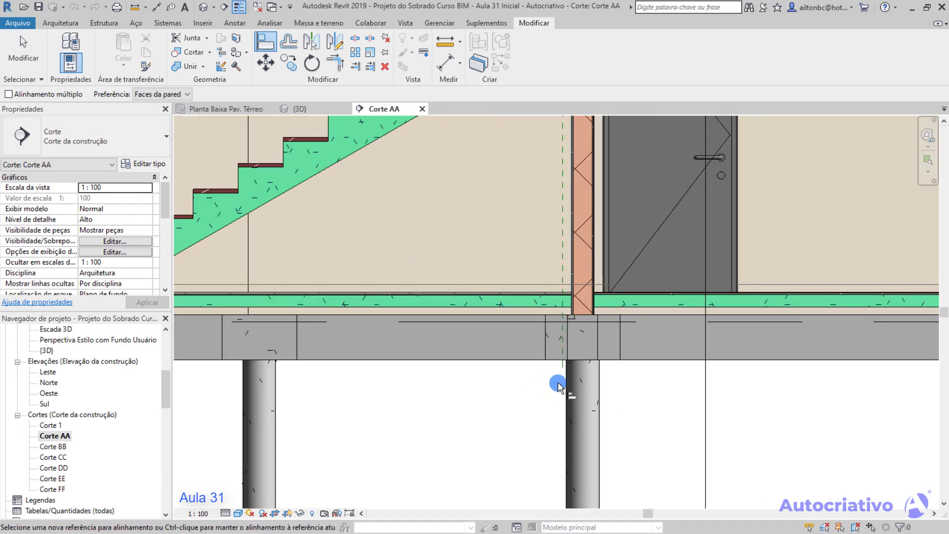
key(Escape)
key(Escape)
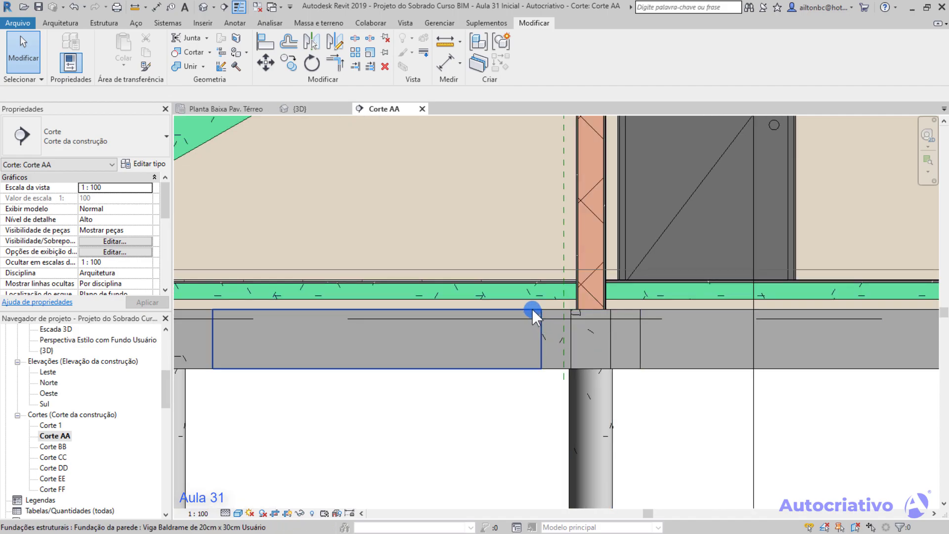
Step: Examine the space between the ground floor slab and the grade beam beside the staircase wall in the section
scroll(532, 309, up, 2)
middle_drag(577, 326, 595, 340)
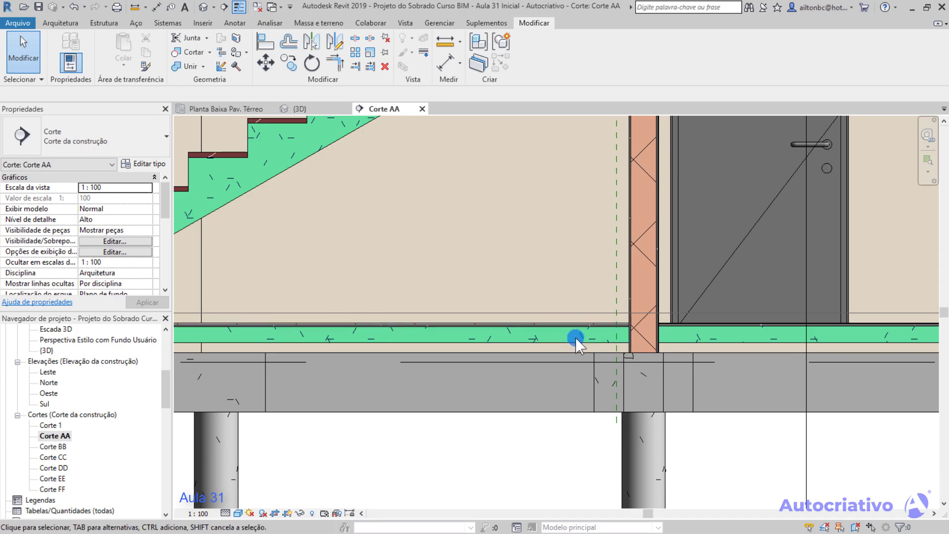
middle_drag(421, 335, 335, 307)
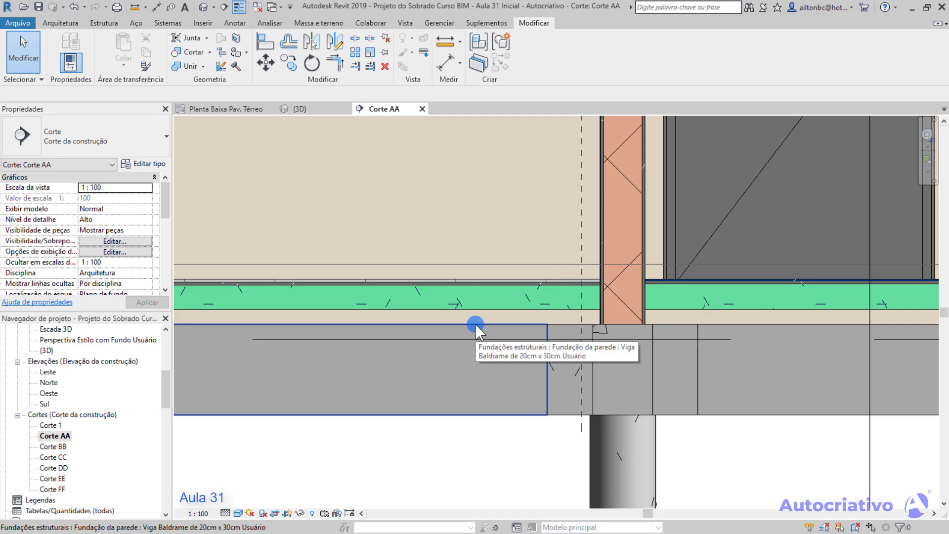
scroll(476, 325, down, 4)
scroll(523, 348, down, 3)
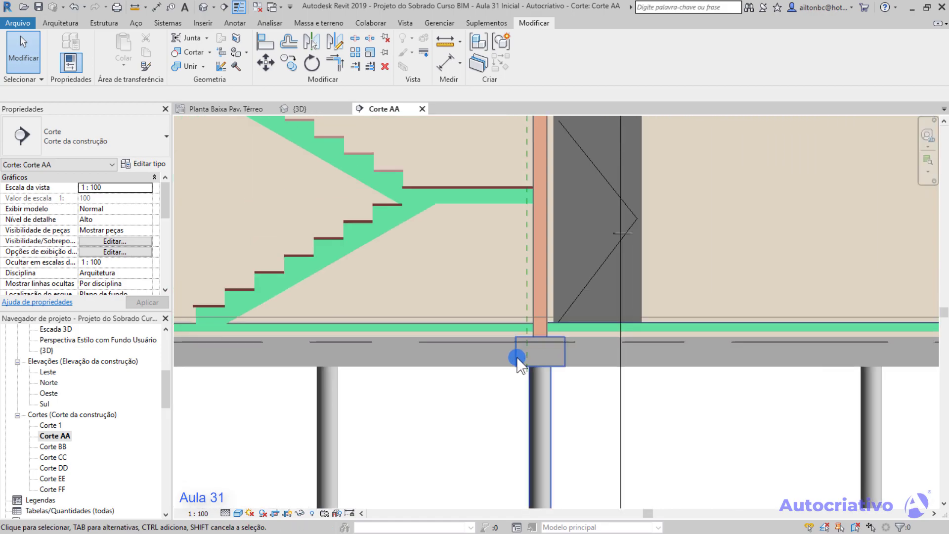
Step: Return to the 3D view and examine the slab edges, grade beams and foundation blocks from beneath the house
click(325, 108)
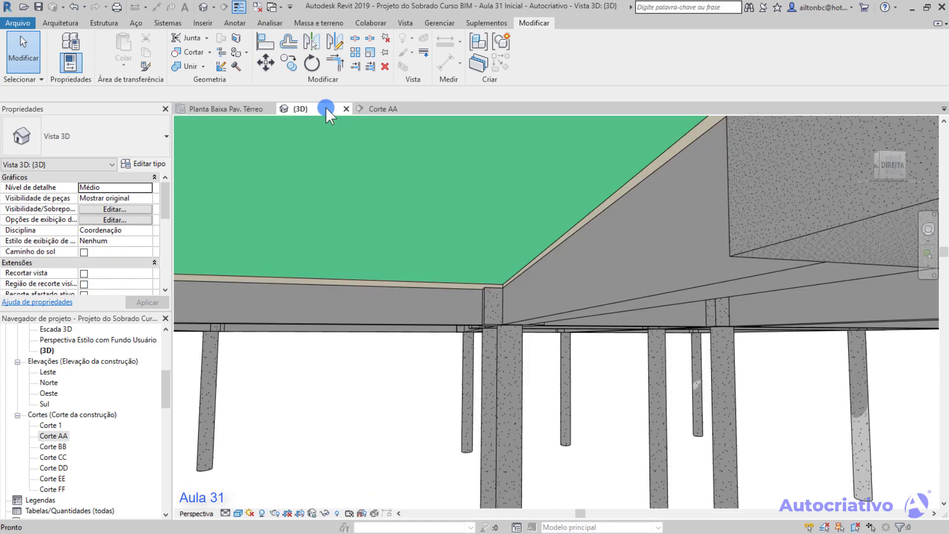
shift+middle_drag(526, 304, 596, 324)
scroll(580, 304, up, 3)
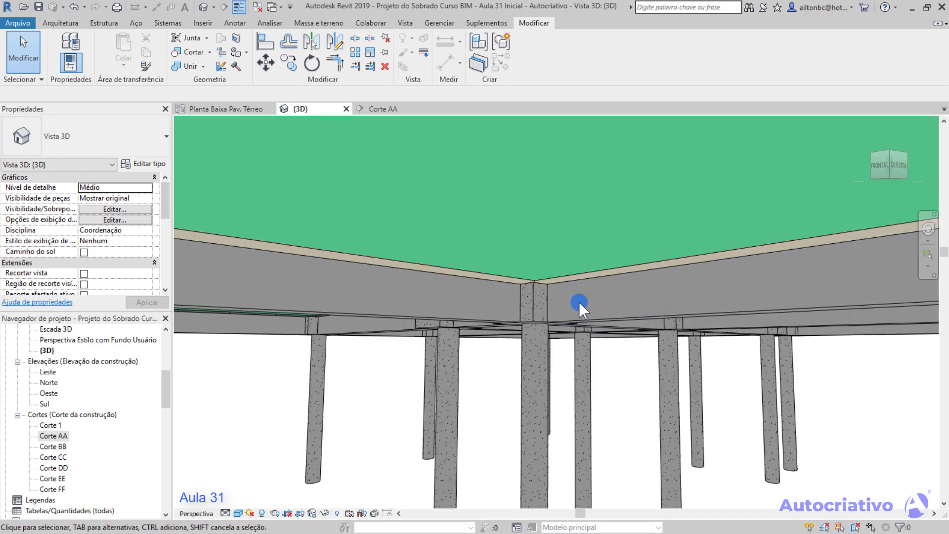
scroll(575, 277, up, 2)
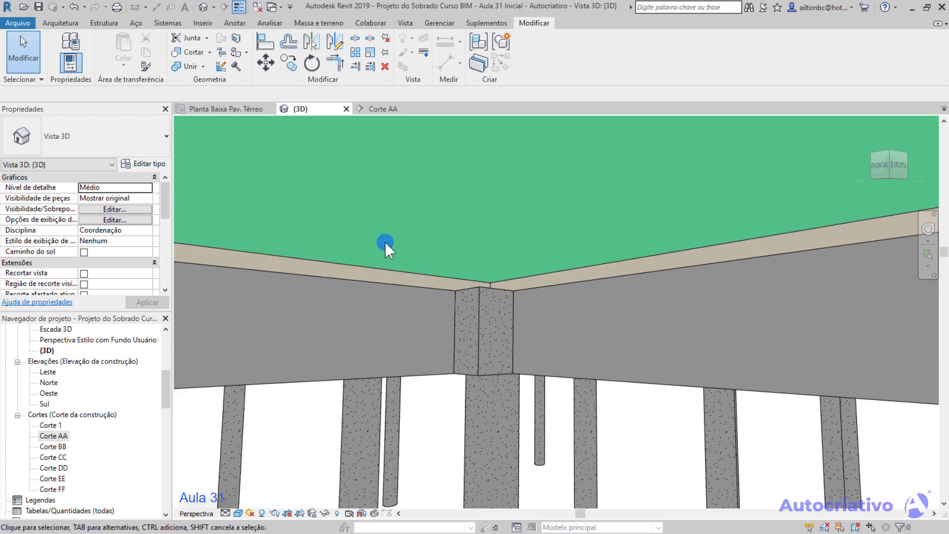
scroll(466, 309, down, 4)
mouse_move(531, 319)
shift+middle_down()
mouse_move(583, 326)
mouse_move(550, 339)
mouse_move(509, 324)
mouse_move(500, 318)
mouse_move(517, 317)
mouse_move(485, 283)
mouse_move(530, 396)
mouse_move(470, 309)
shift+middle_up()
scroll(494, 299, up, 2)
scroll(493, 299, down, 5)
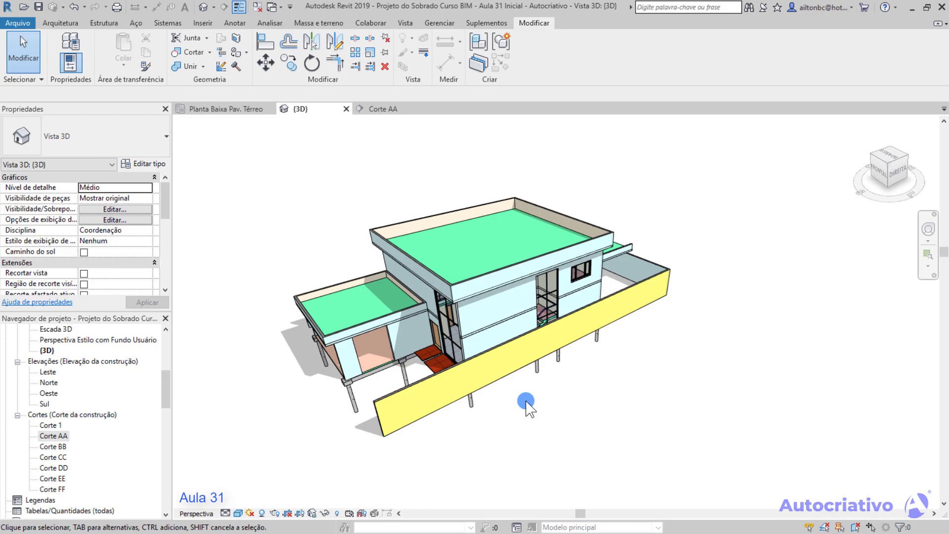
shift+middle_drag(531, 410, 552, 244)
scroll(494, 272, up, 6)
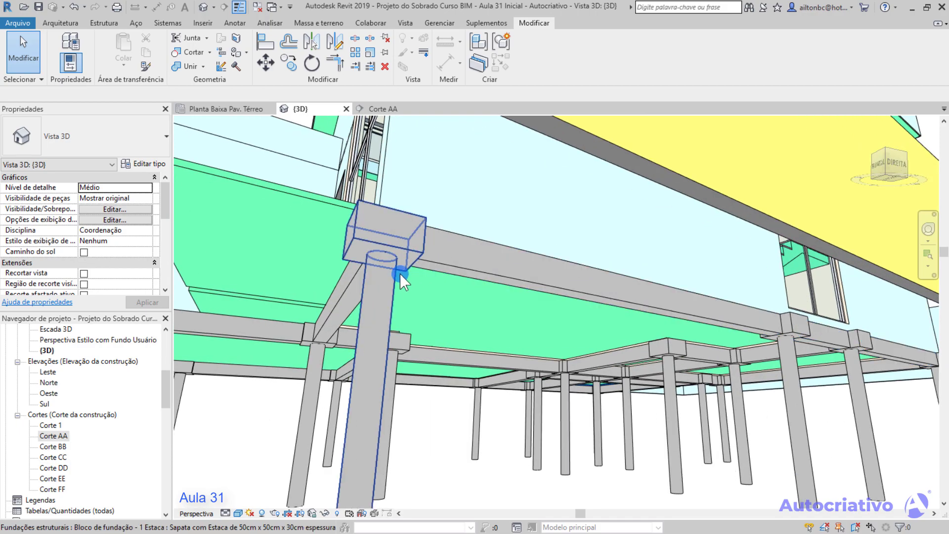
Step: Examine the junction of the grade beams, foundation blocks and piles from beneath the house in the 3D view
shift+middle_drag(399, 273, 560, 282)
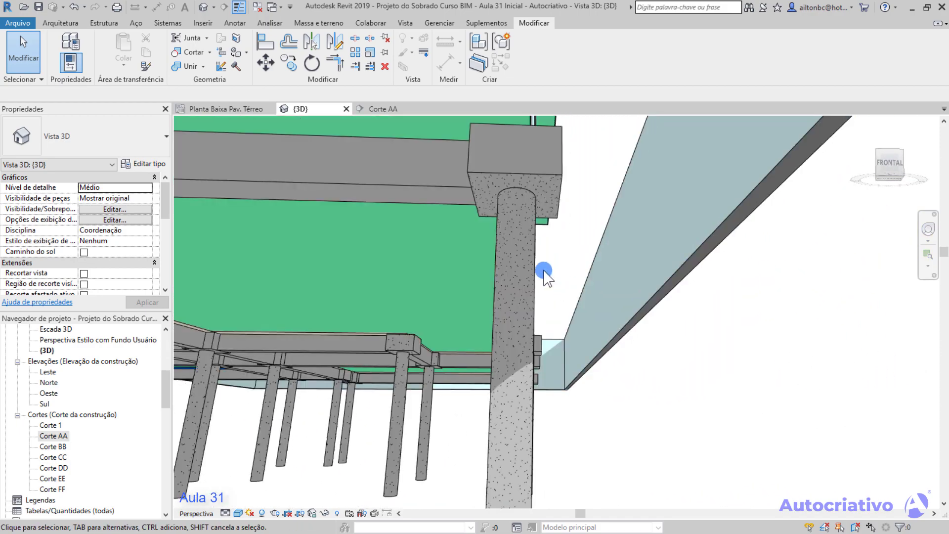
mouse_move(423, 334)
shift+middle_down()
mouse_move(538, 371)
mouse_move(492, 339)
mouse_move(425, 356)
mouse_move(450, 360)
mouse_move(504, 334)
mouse_move(565, 338)
mouse_move(604, 328)
mouse_move(519, 341)
mouse_move(439, 324)
mouse_move(428, 330)
mouse_move(461, 360)
mouse_move(356, 365)
mouse_move(571, 441)
mouse_move(494, 362)
mouse_move(381, 372)
mouse_move(410, 337)
shift+middle_up()
scroll(428, 330, down, 3)
scroll(356, 364, up, 2)
scroll(411, 337, up, 3)
shift+middle_drag(339, 358, 330, 334)
middle_drag(445, 340, 506, 312)
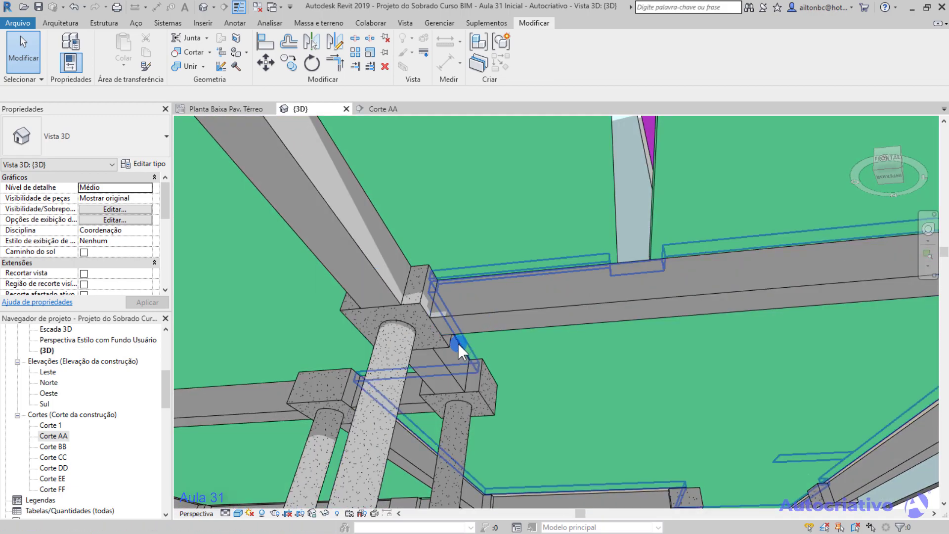
scroll(459, 343, down, 2)
scroll(467, 333, up, 2)
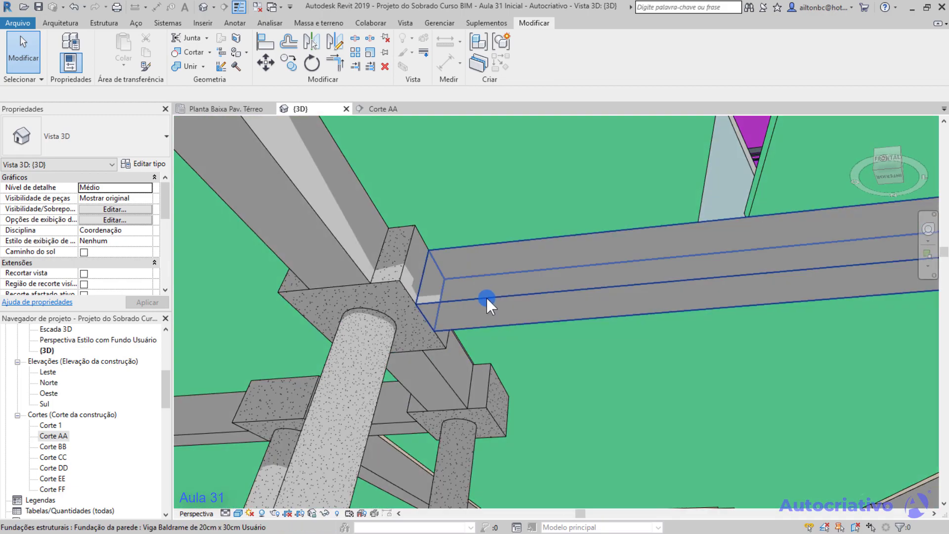
Step: Inspect the volume and overlap of the 20cm x 30cm grade beam running into the foundation block
click(529, 296)
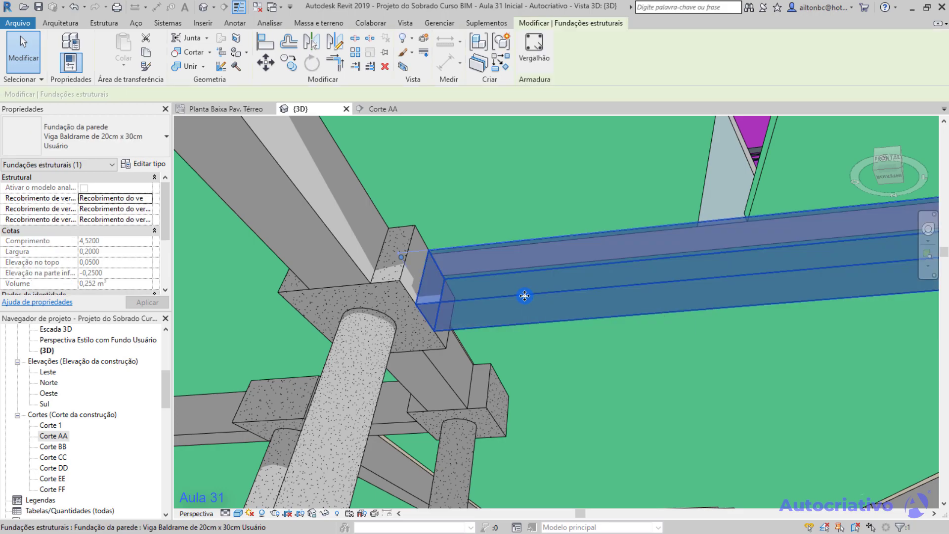
click(569, 347)
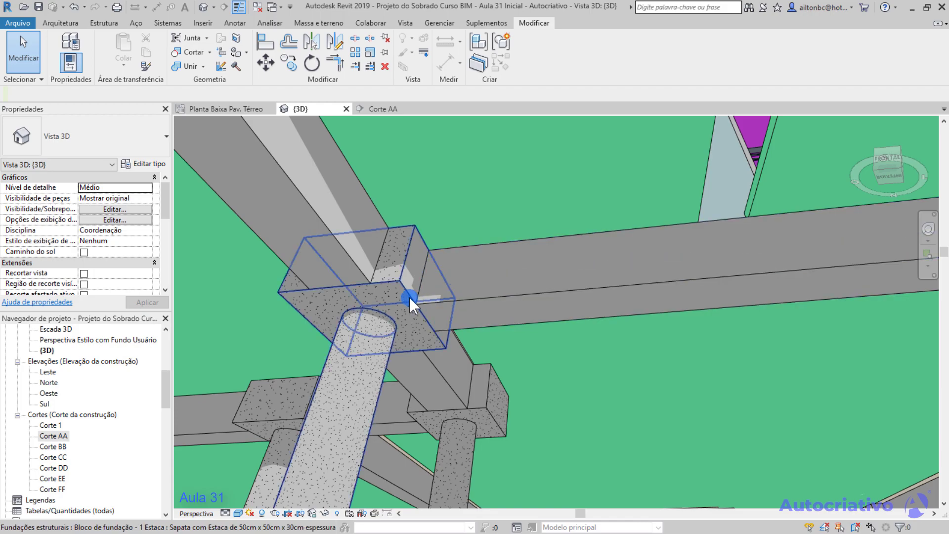
click(452, 303)
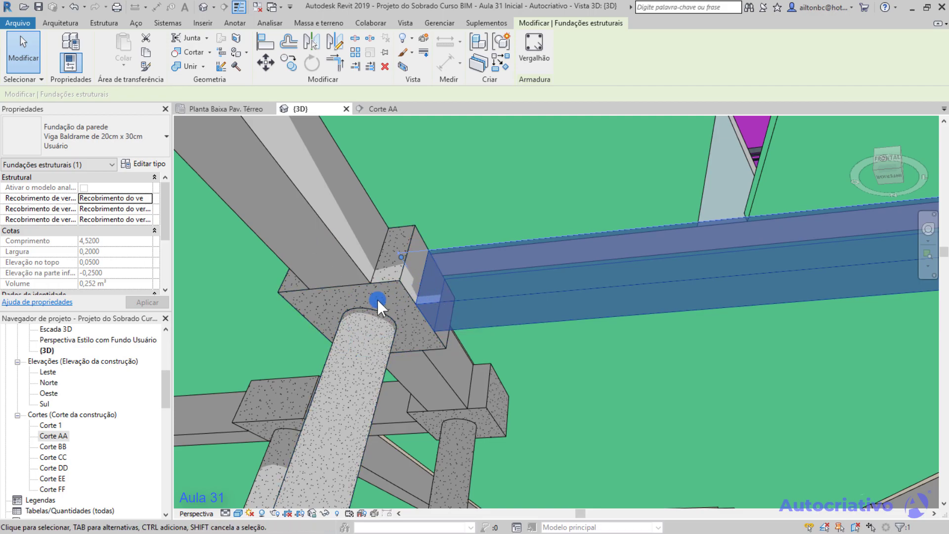
click(536, 340)
click(518, 294)
click(562, 339)
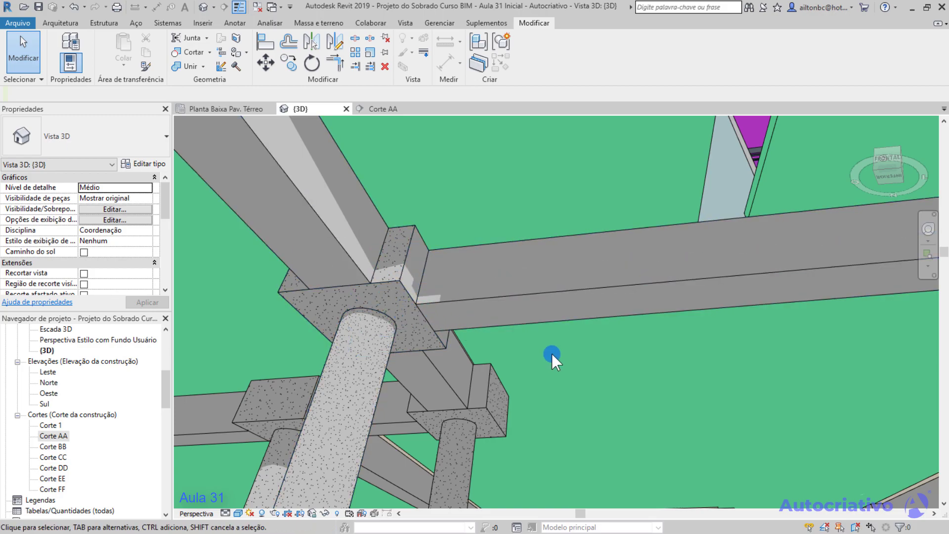
Step: Unjoin the geometry of the foundation block and the 20cm x 30cm grade beam that meets it
click(202, 69)
click(218, 108)
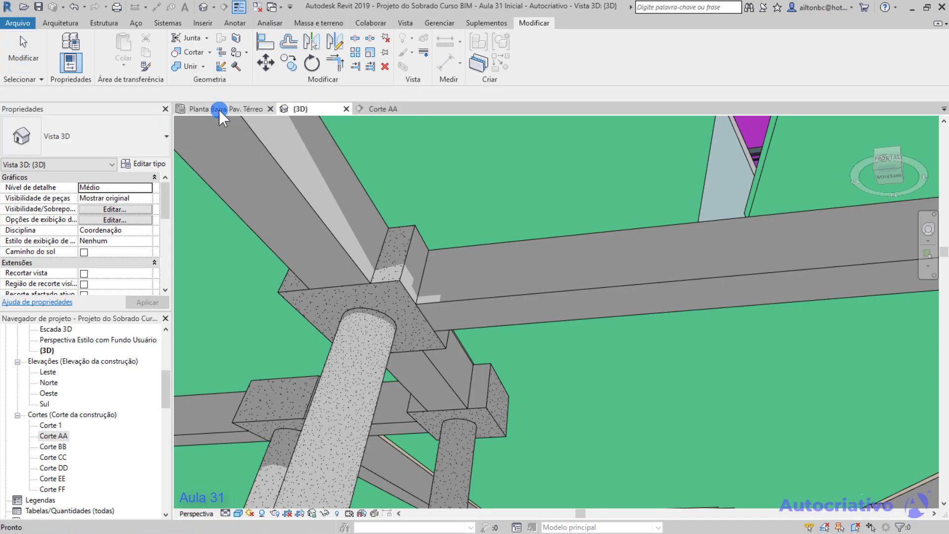
click(393, 283)
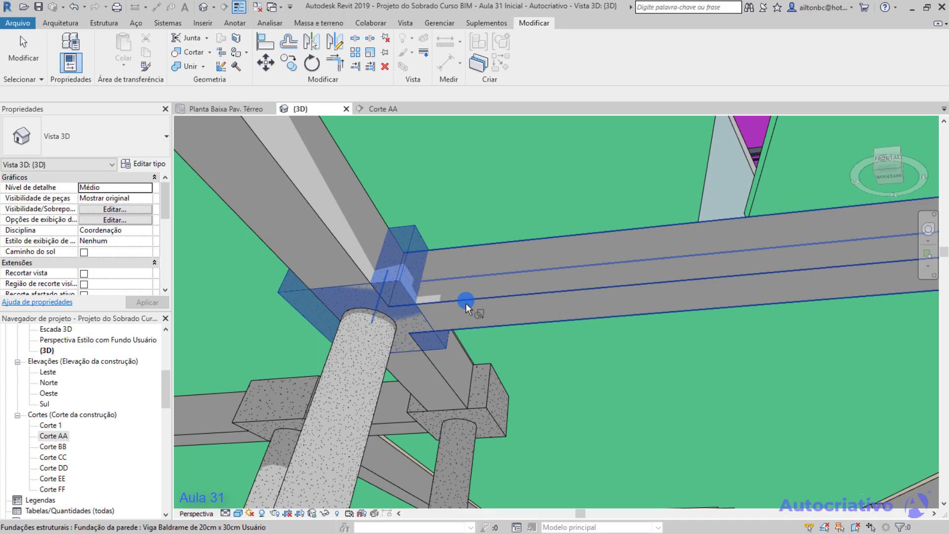
click(466, 303)
click(514, 342)
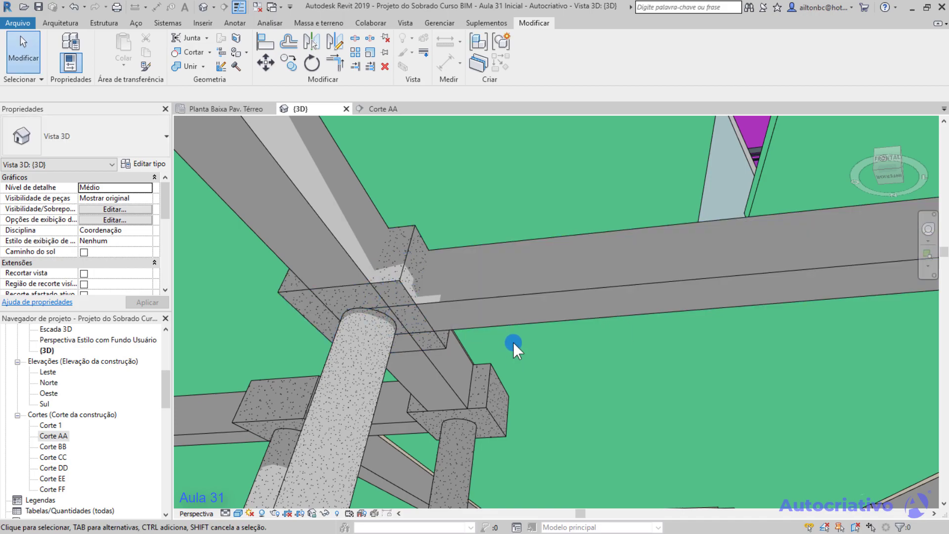
Step: Check the volume of the unjoined grade beam at the foundation block in its properties
middle_drag(445, 325, 444, 297)
click(461, 272)
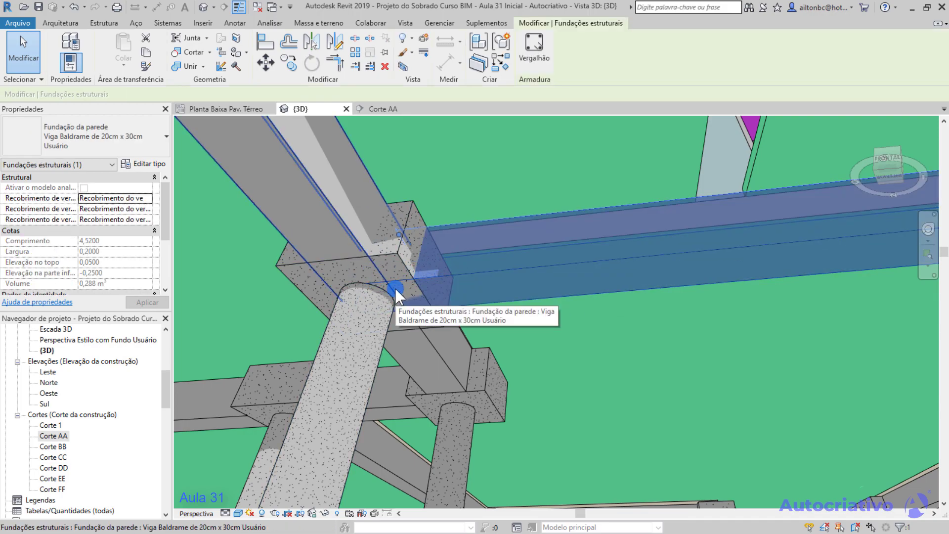
key(Escape)
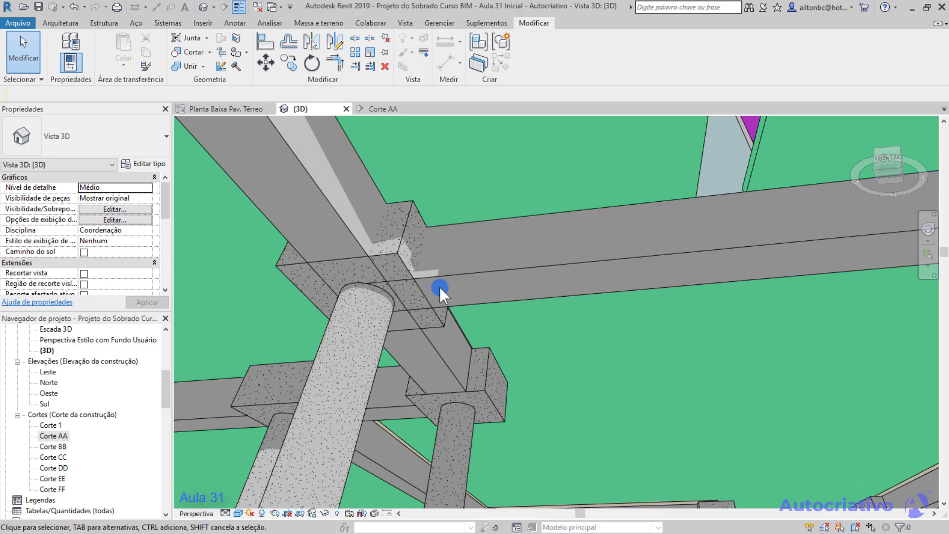
Step: Join the geometry of the foundation block with the diagonal grade beam and with the 20cm x 30cm beam crossing into it
click(187, 67)
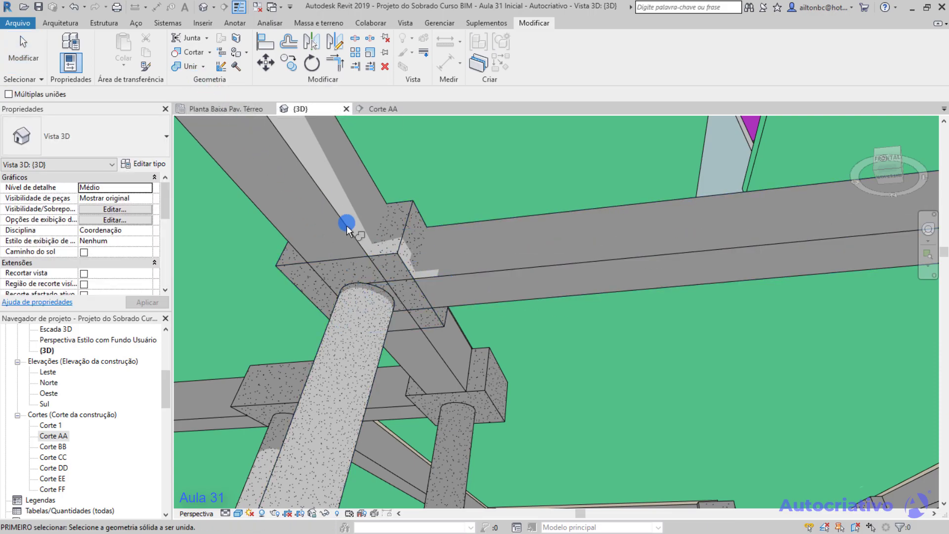
click(388, 258)
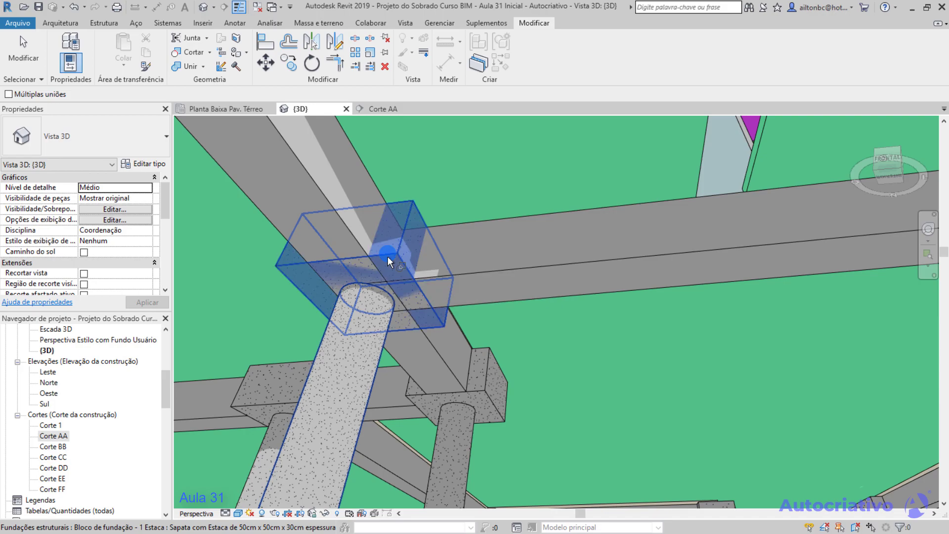
click(348, 228)
click(446, 278)
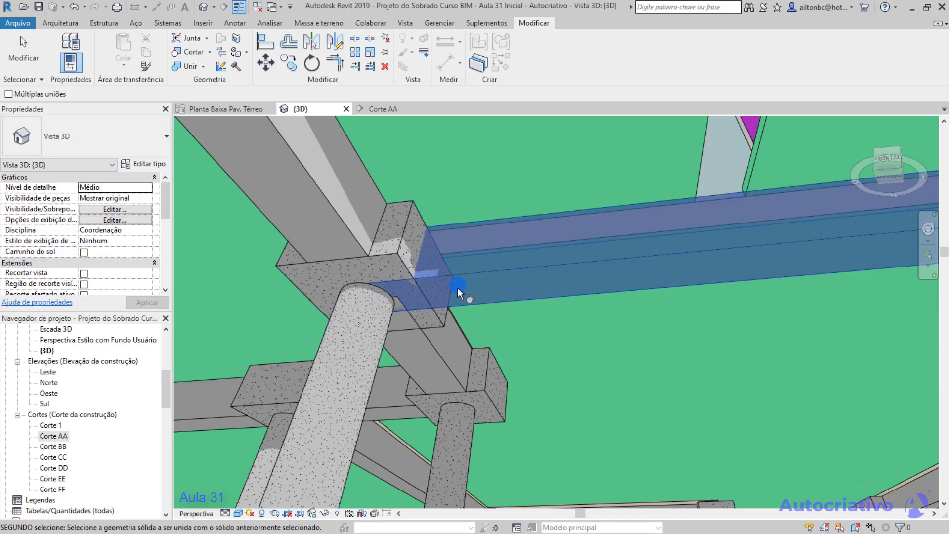
click(398, 263)
key(Escape)
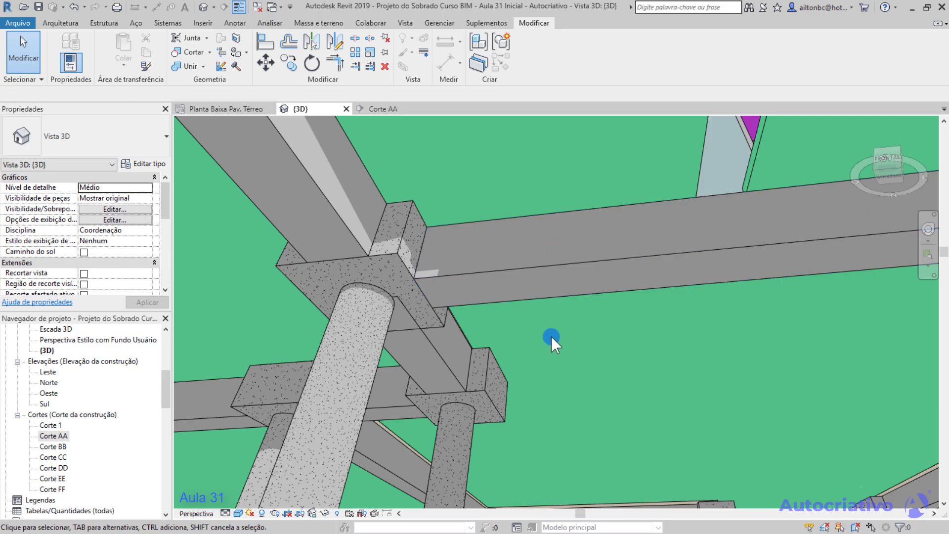
Step: Join the same foundation block with the short grade beam that continues to the neighbouring block
middle_drag(396, 367, 405, 305)
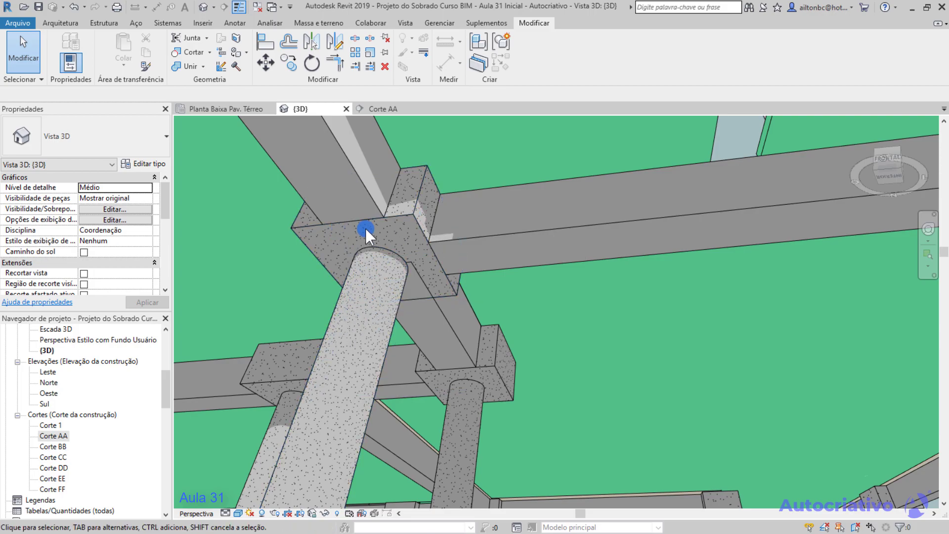
scroll(366, 227, up, 3)
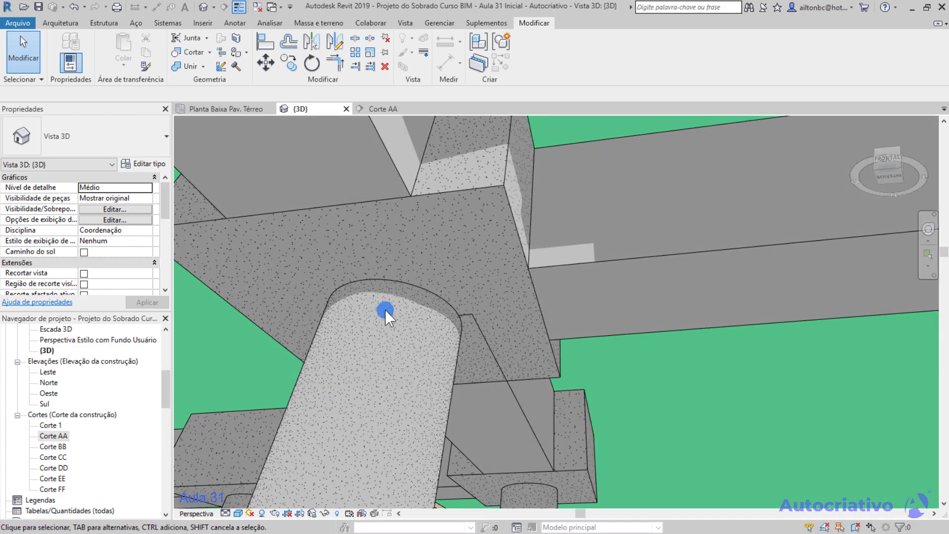
scroll(365, 348, down, 4)
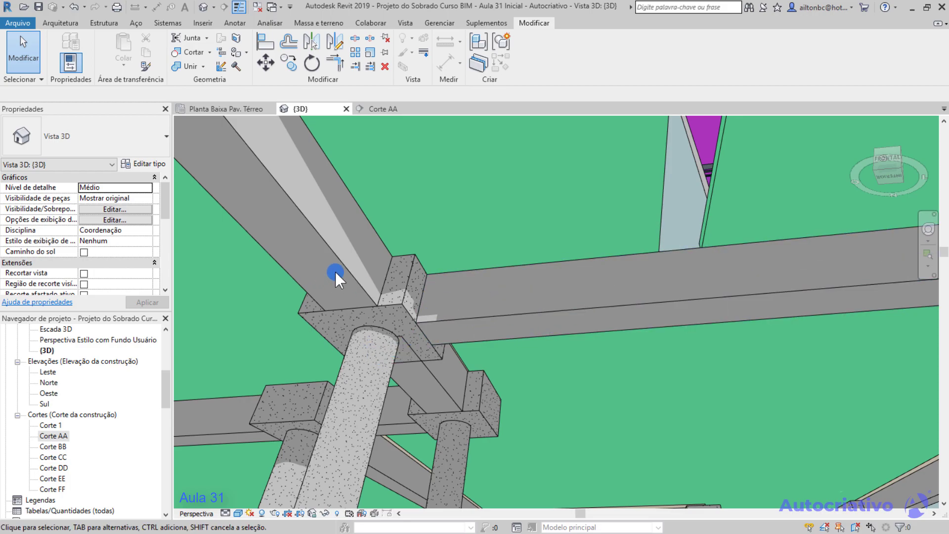
scroll(583, 381, down, 3)
scroll(583, 383, up, 1)
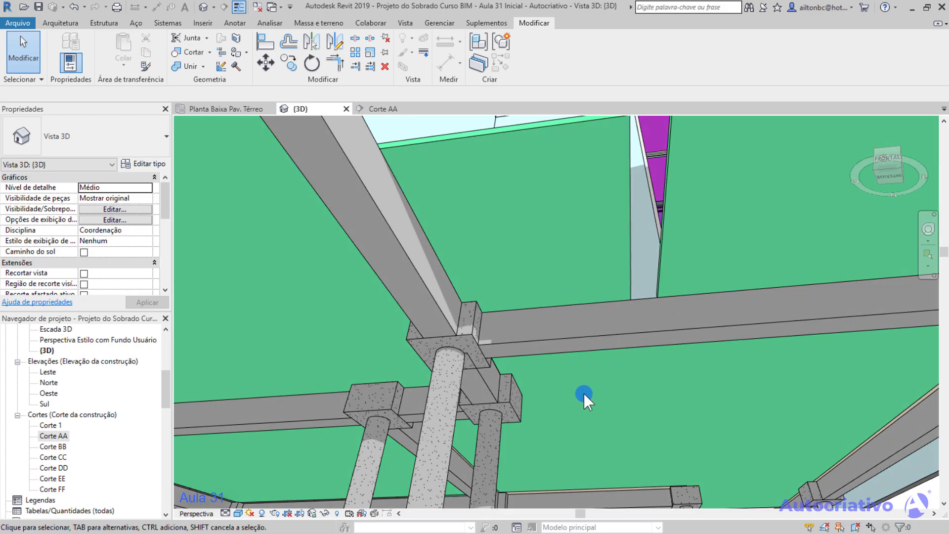
scroll(566, 388, up, 5)
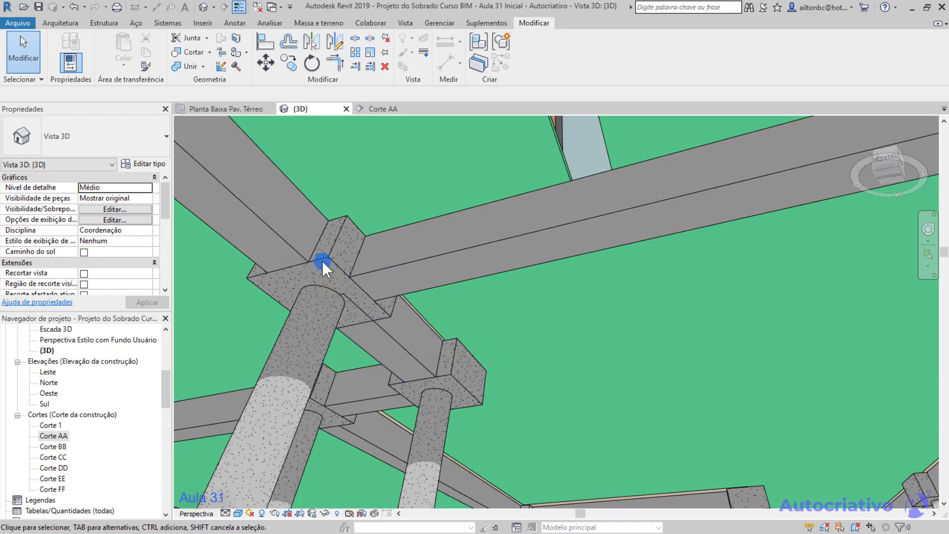
click(188, 67)
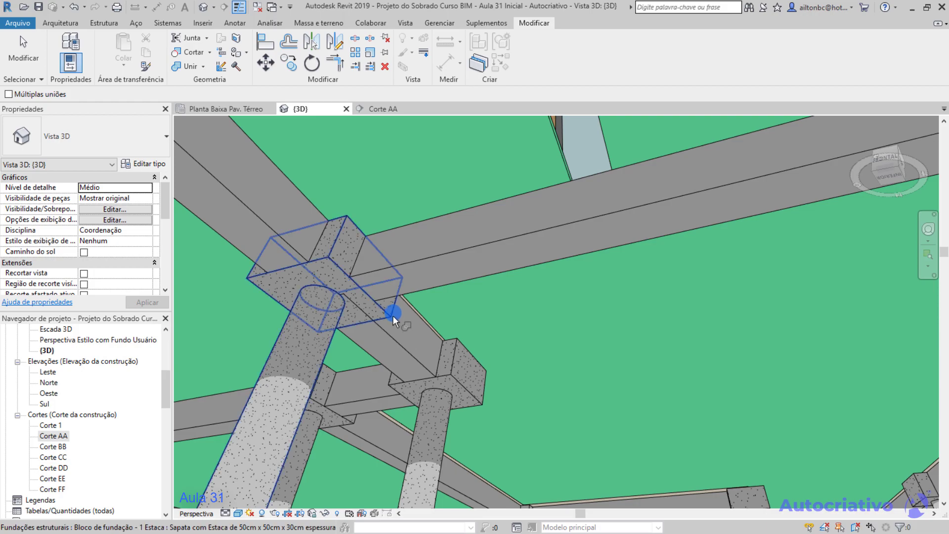
click(393, 314)
click(387, 330)
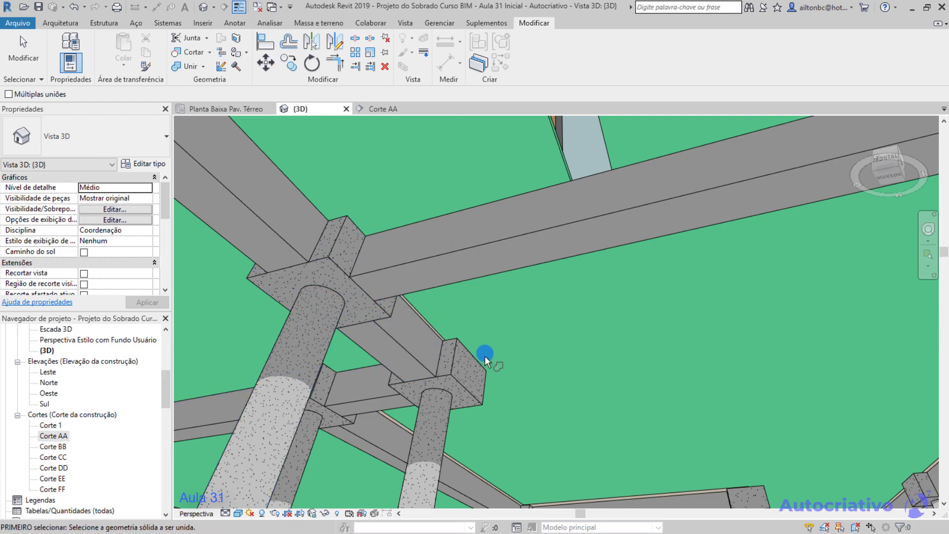
key(Escape)
Step: Open the Planta Baixa Pav. Térreo structural plan
scroll(529, 324, down, 6)
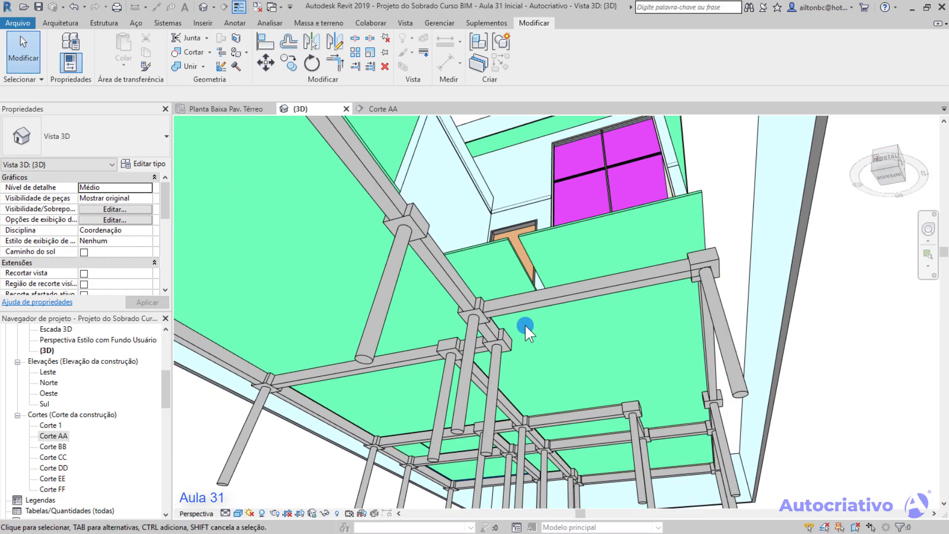
mouse_move(544, 296)
shift+middle_down()
mouse_move(558, 366)
mouse_move(550, 365)
shift+middle_up()
drag(168, 396, 168, 352)
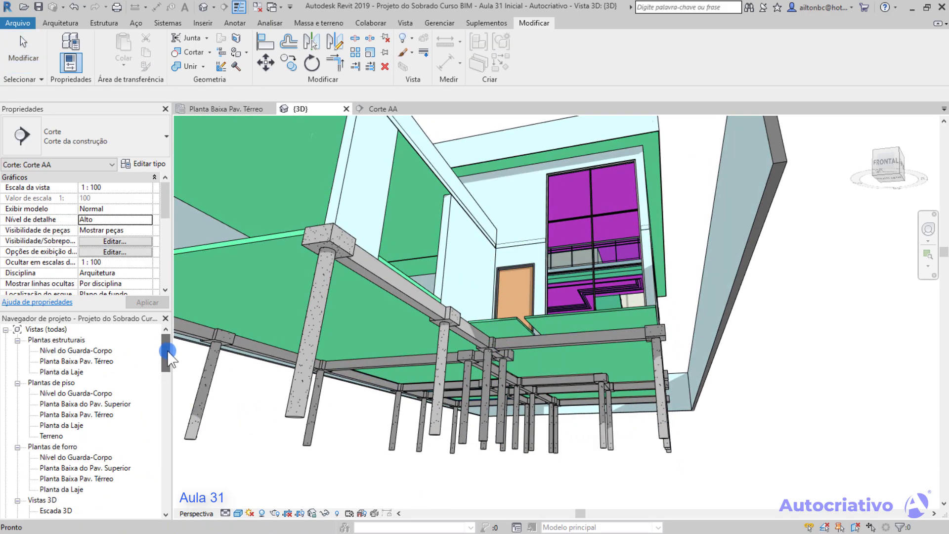
double_click(73, 361)
Step: Examine the layout of foundation blocks and grade beams across the ground floor structural plan
scroll(482, 381, down, 2)
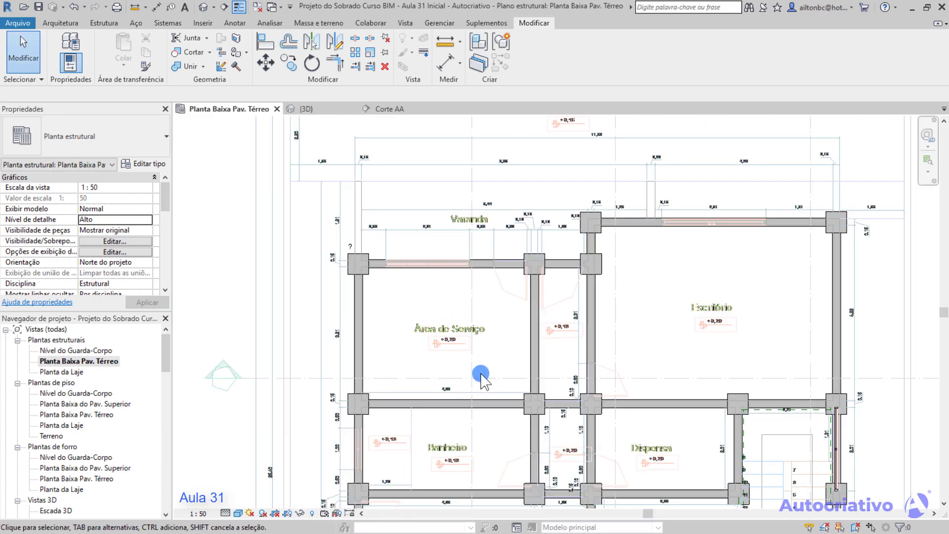
middle_drag(498, 396, 426, 275)
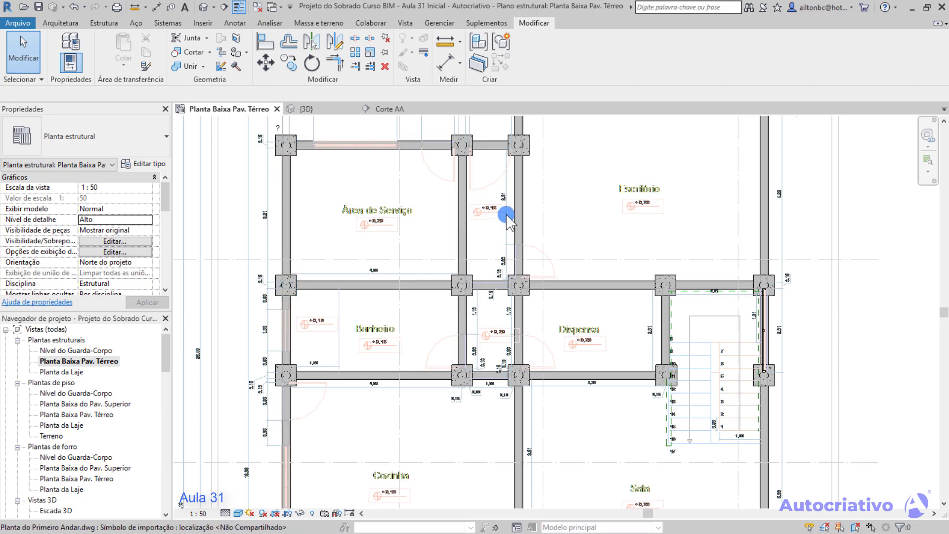
middle_drag(508, 215, 477, 285)
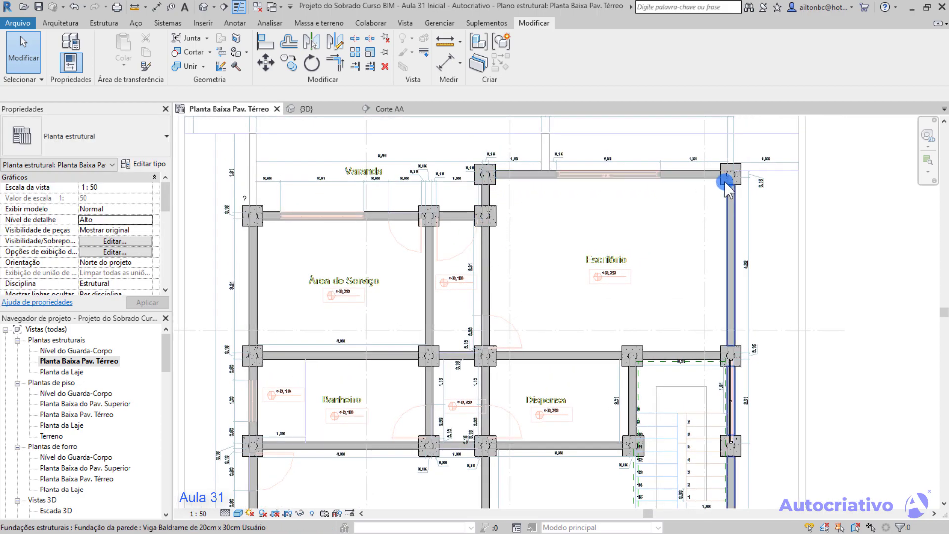
scroll(604, 403, down, 2)
middle_drag(604, 403, 536, 233)
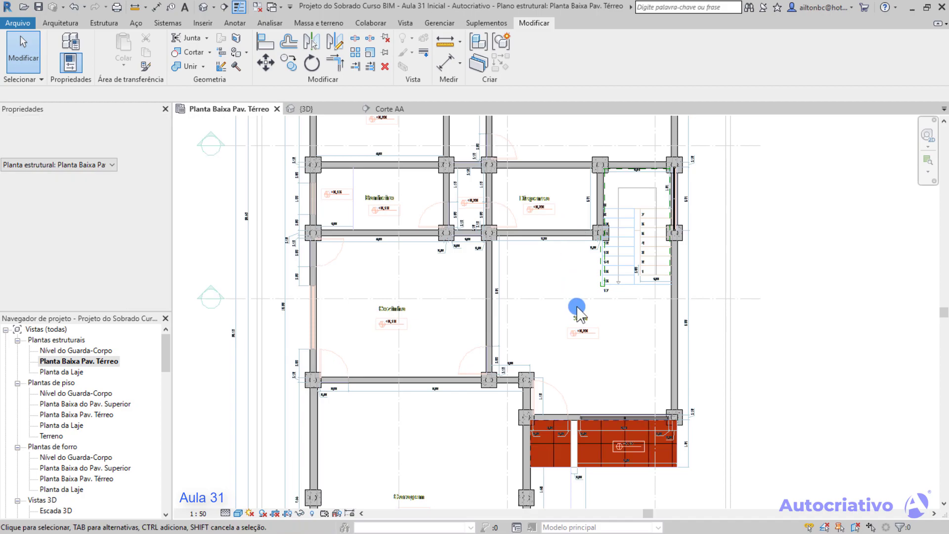
middle_drag(574, 354, 574, 187)
middle_drag(582, 253, 537, 425)
scroll(433, 314, up, 2)
scroll(433, 314, down, 7)
middle_drag(455, 271, 481, 364)
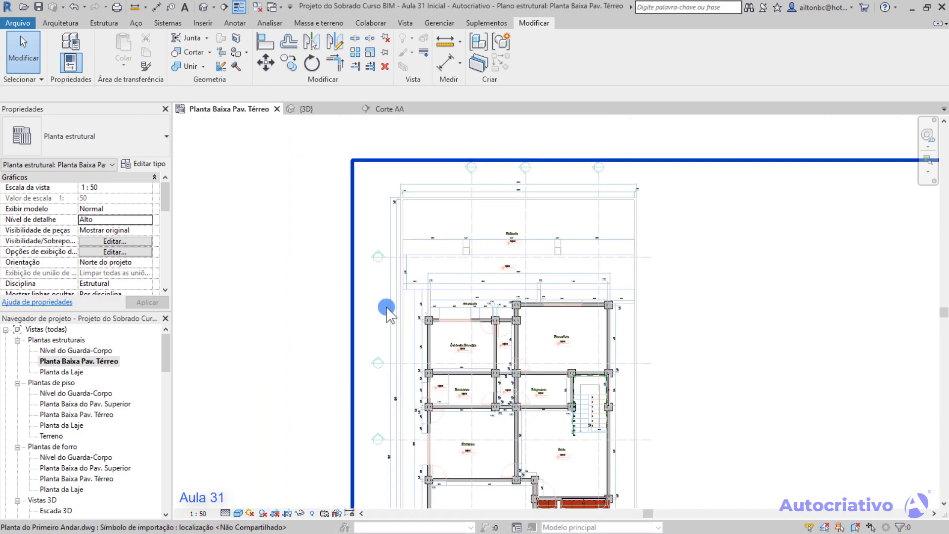
Step: Reveal the hidden elements in the structural plan and unhide all the grid lines in this view
click(312, 513)
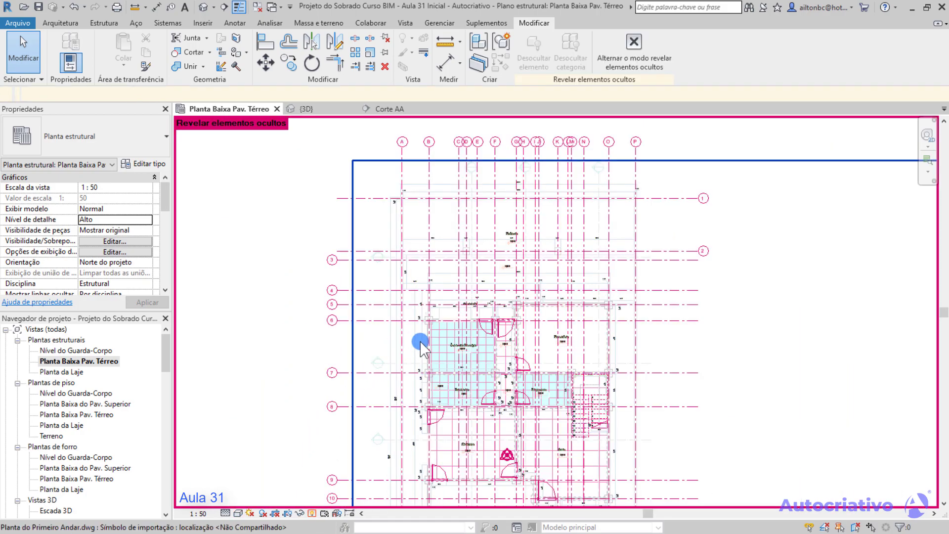
click(637, 169)
right_click(638, 168)
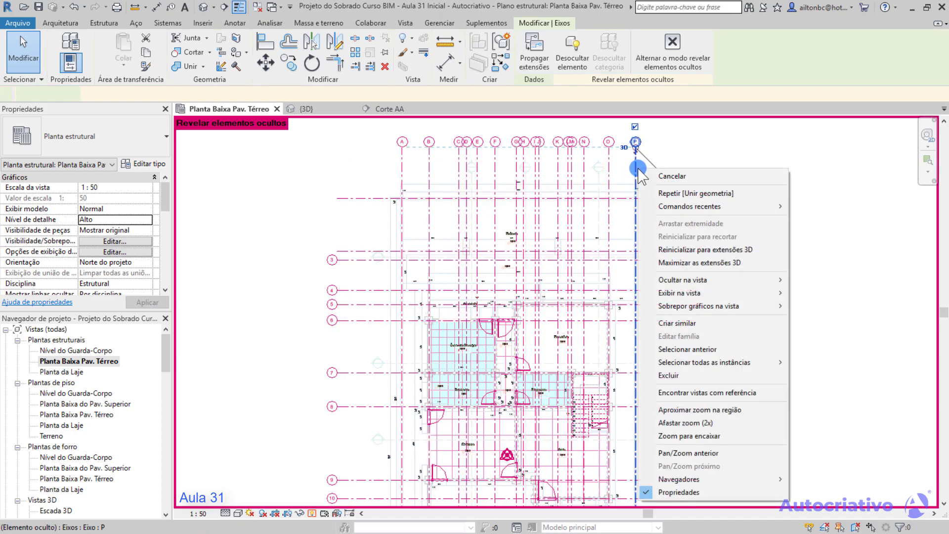
mouse_move(702, 362)
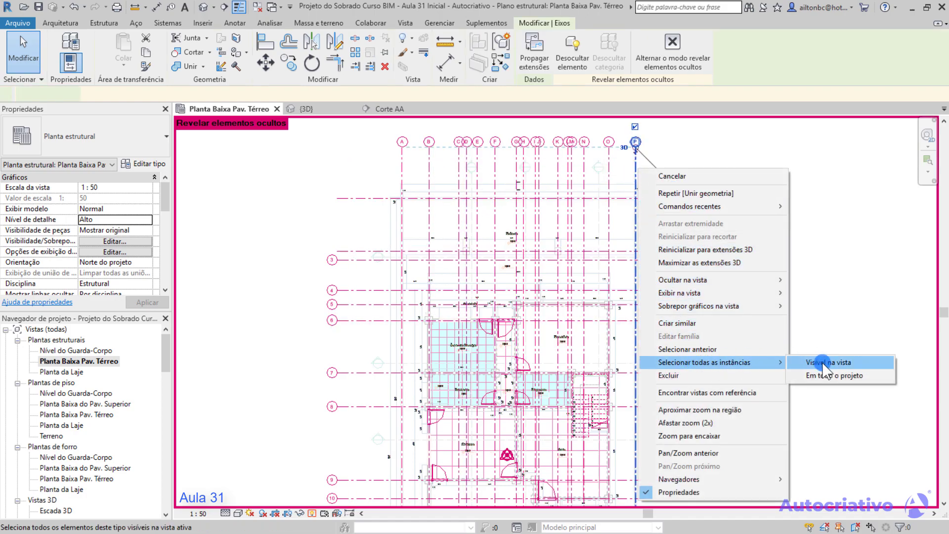
click(823, 363)
right_click(635, 162)
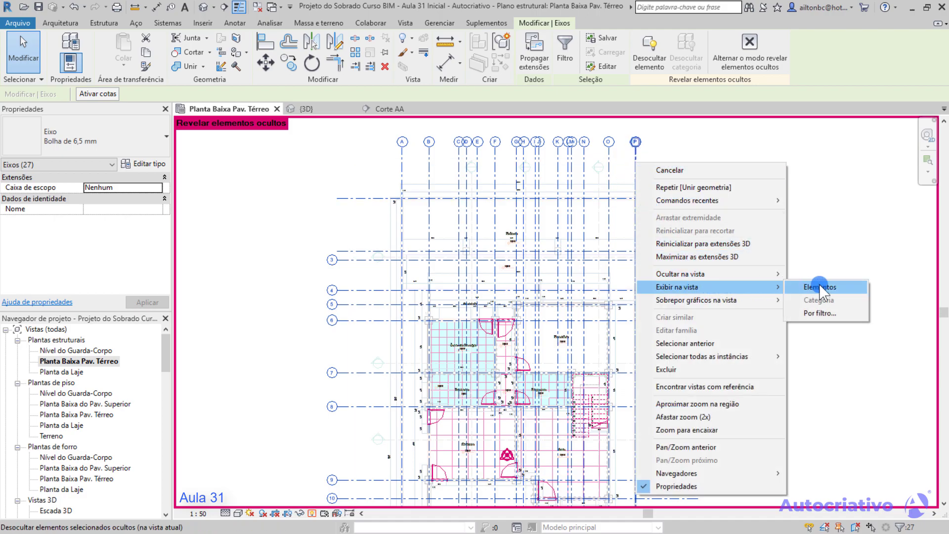
click(820, 287)
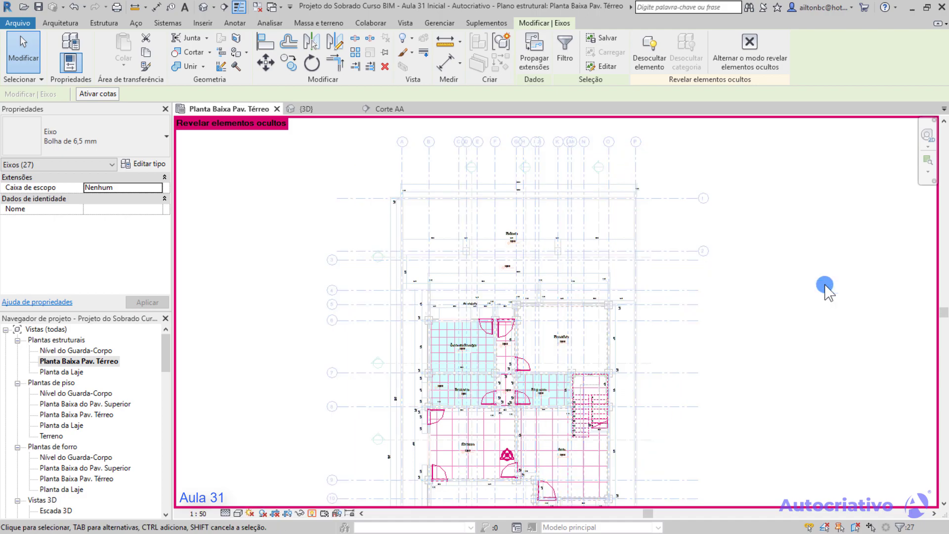
Step: Leave the hidden-elements display and hide the imported drawing Planta do Primeiro Andar.dwg in this view
click(312, 513)
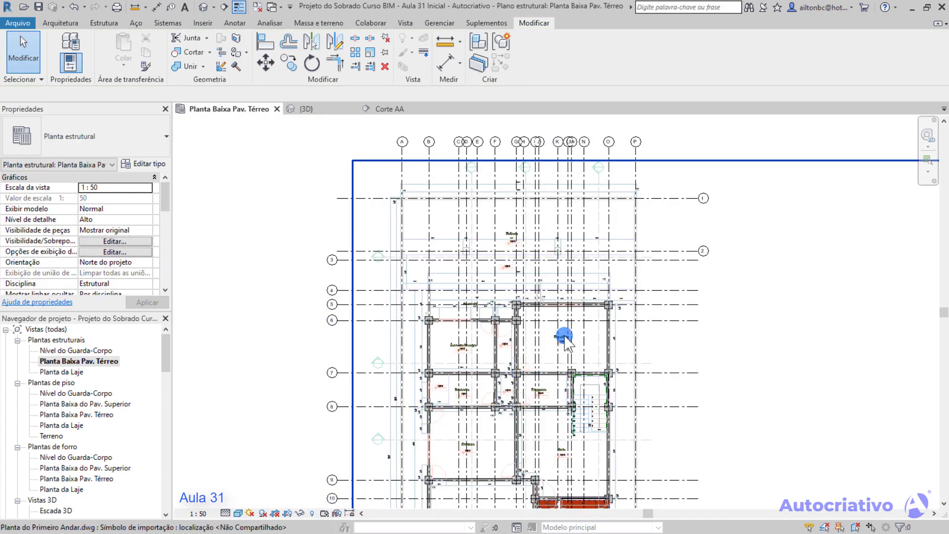
scroll(507, 269, up, 2)
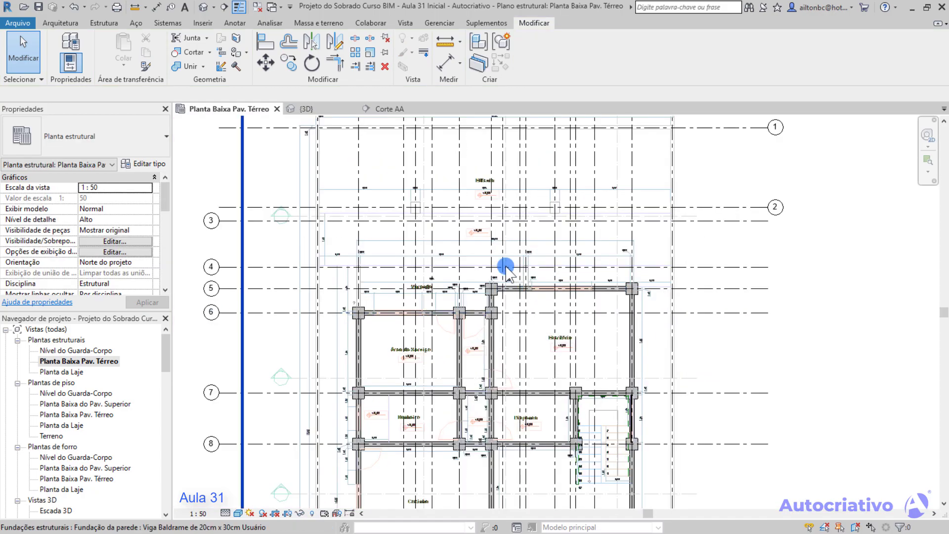
click(477, 202)
right_click(477, 202)
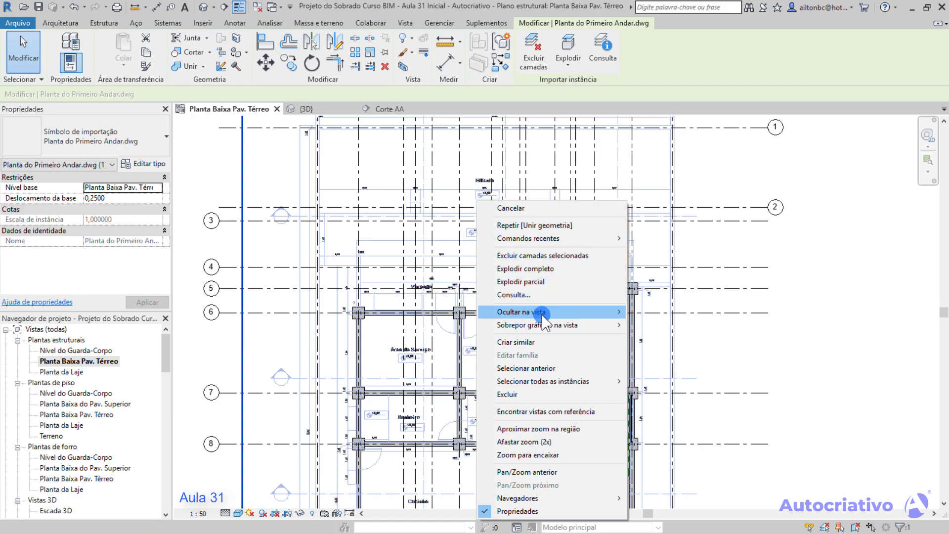
click(664, 316)
scroll(664, 318, down, 3)
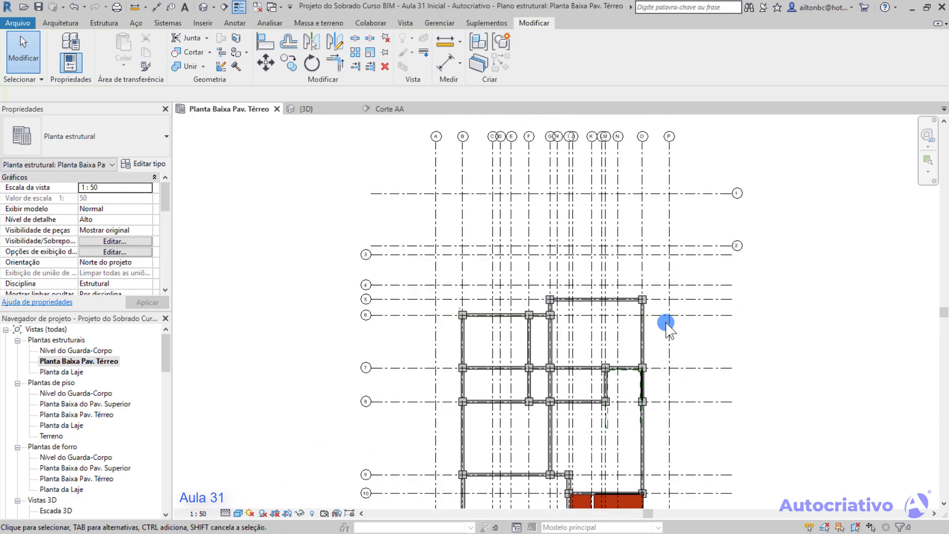
Step: Hide the rustic exterior floor below grid line 10 in this view
middle_drag(748, 396, 640, 292)
scroll(519, 339, up, 5)
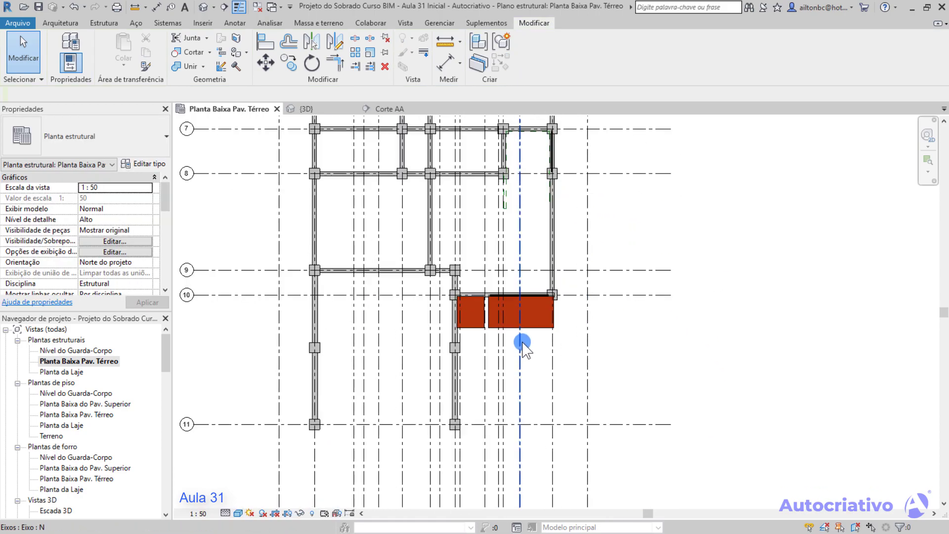
click(536, 320)
right_click(535, 319)
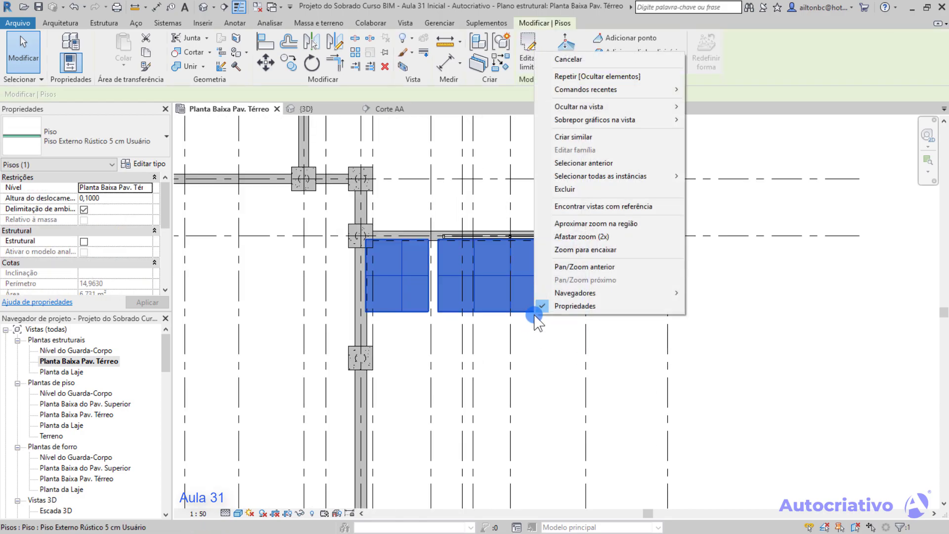
mouse_move(587, 110)
click(719, 108)
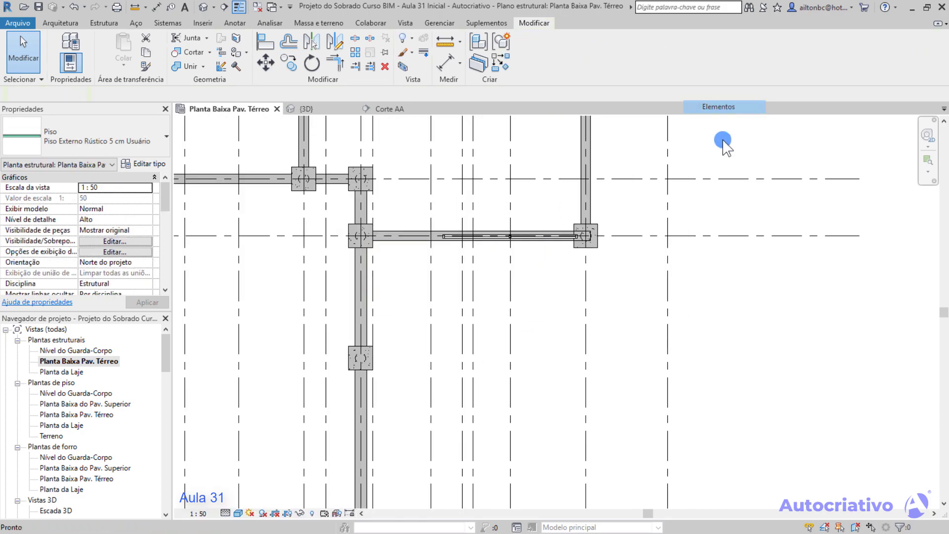
Step: Examine the foundation blocks, grade beams and grid lines in the upper part of the ground floor structural plan
scroll(661, 319, down, 3)
scroll(515, 315, down, 3)
middle_drag(470, 212, 499, 376)
scroll(481, 324, down, 1)
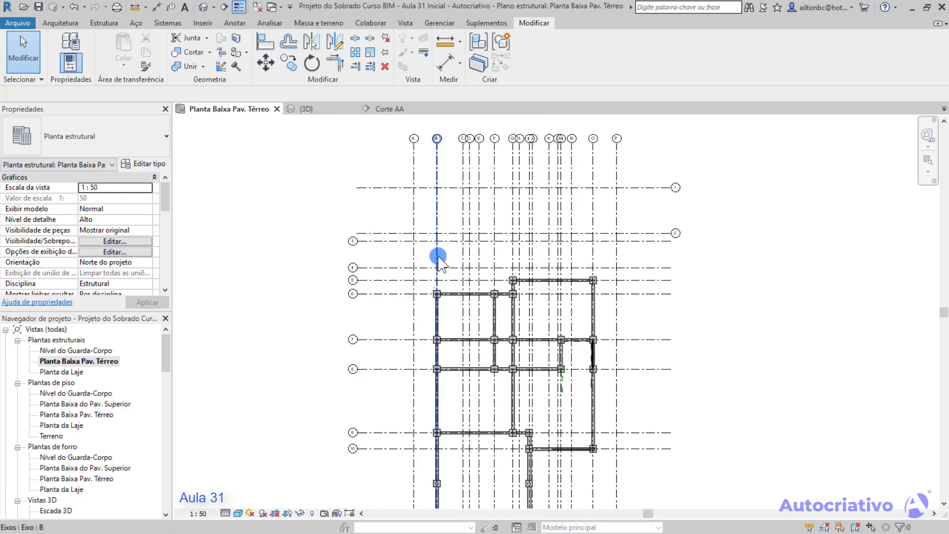
scroll(450, 296, up, 4)
scroll(448, 295, up, 3)
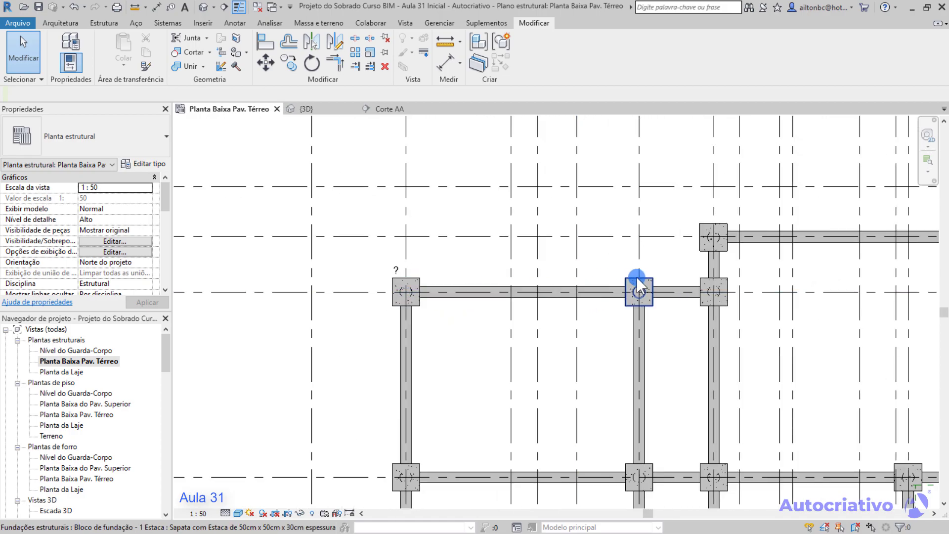
click(236, 23)
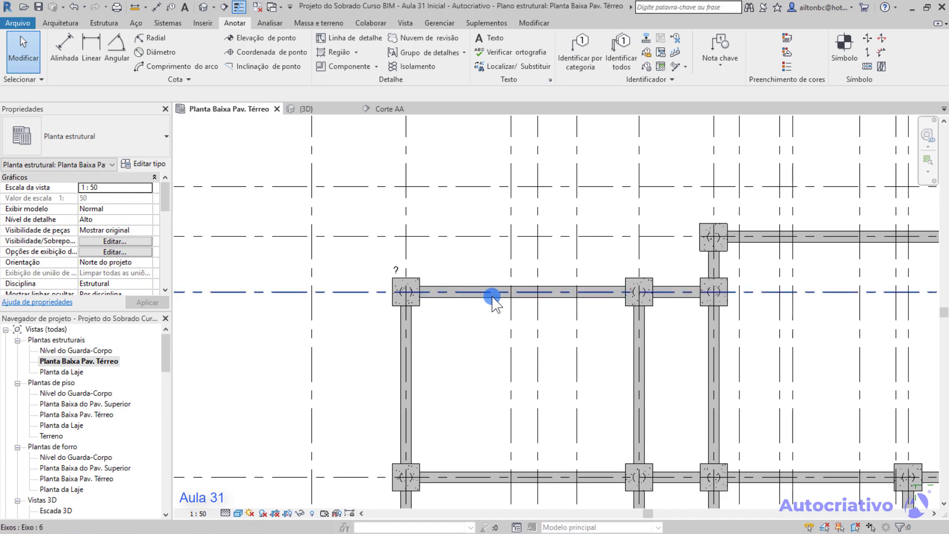
middle_drag(502, 360, 397, 241)
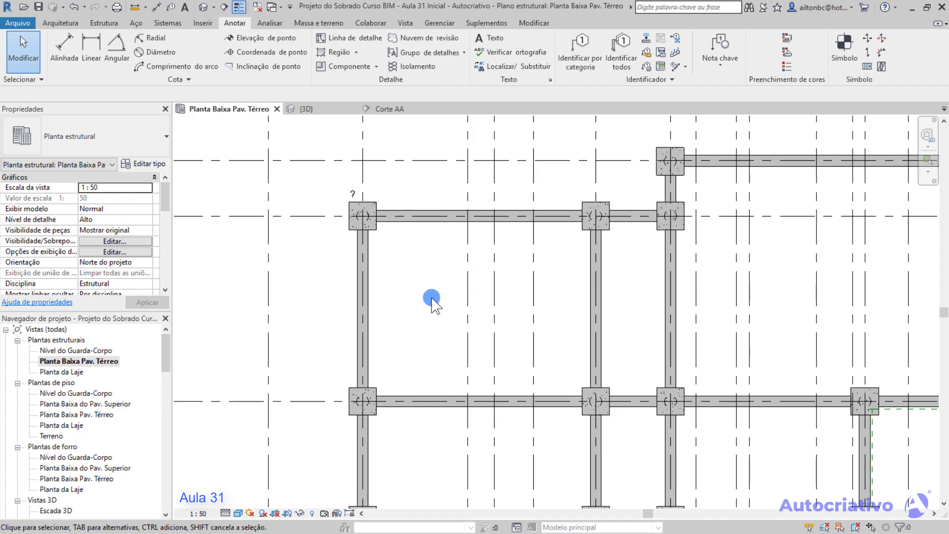
scroll(380, 381, down, 3)
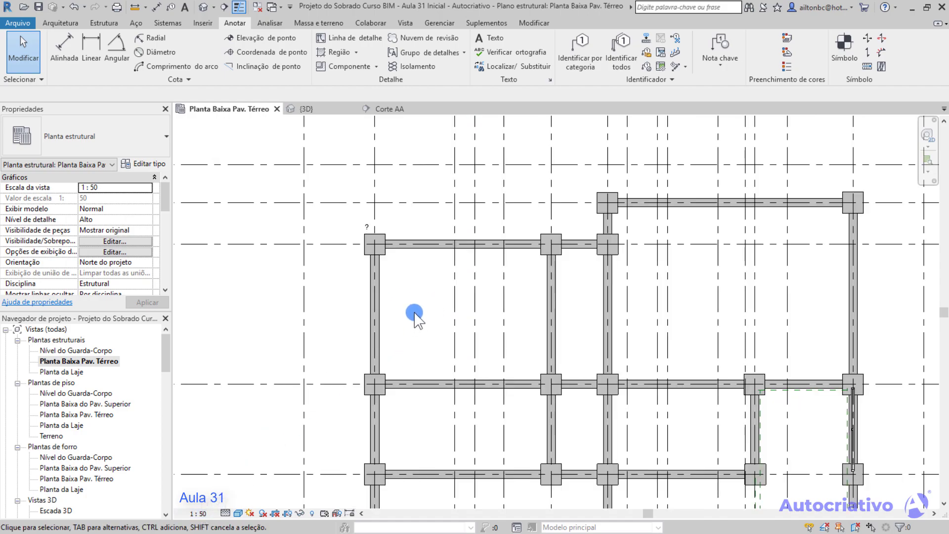
middle_drag(435, 250, 451, 322)
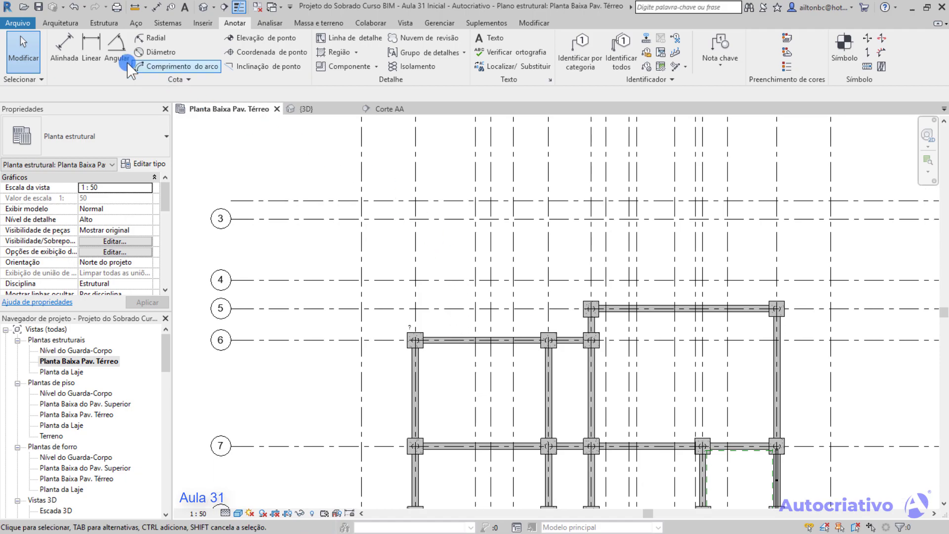
Step: Place an aligned dimension across the width of the foundation block at grids B and 6, above the block
click(64, 46)
scroll(423, 326, up, 4)
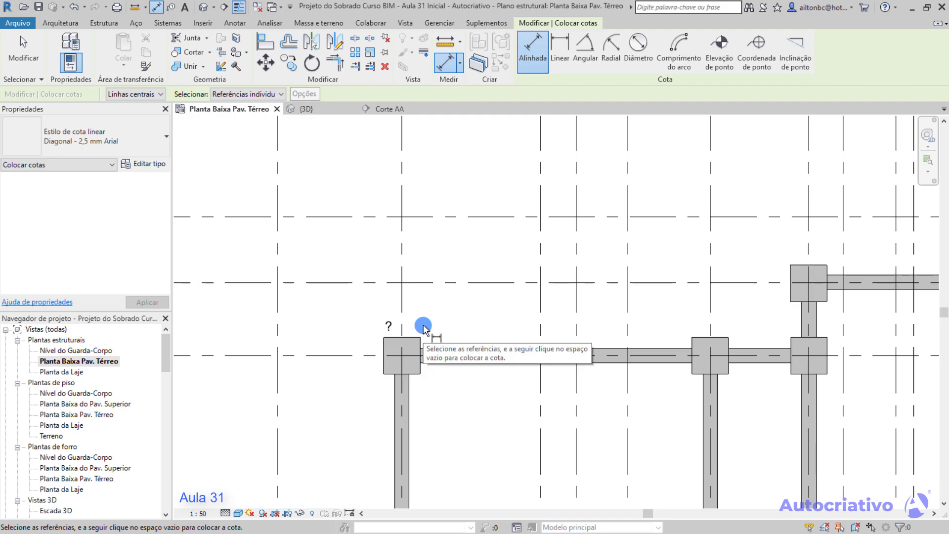
scroll(423, 327, up, 5)
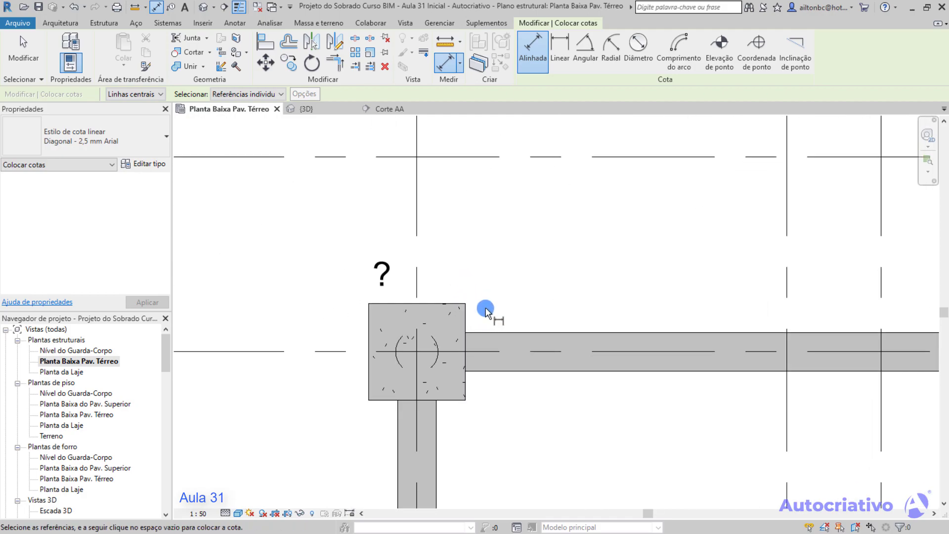
click(467, 321)
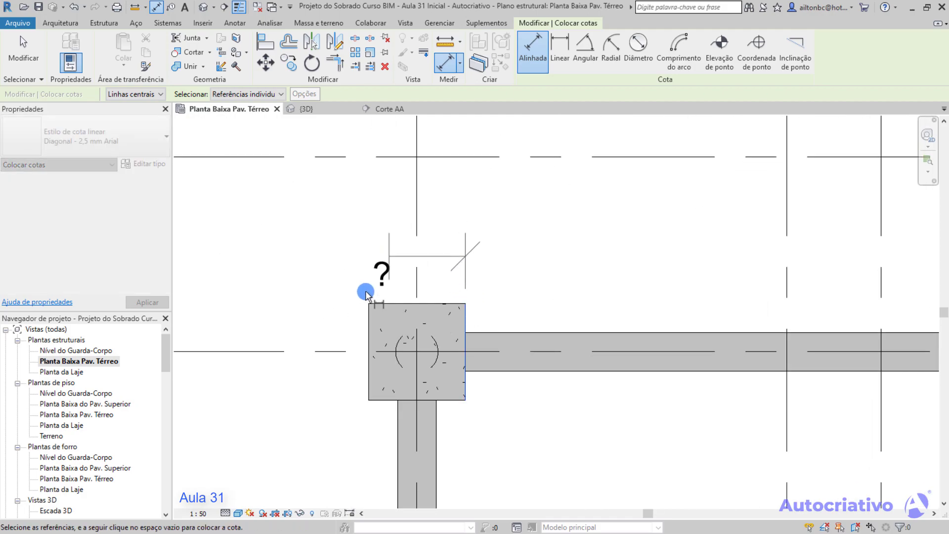
click(370, 326)
click(381, 222)
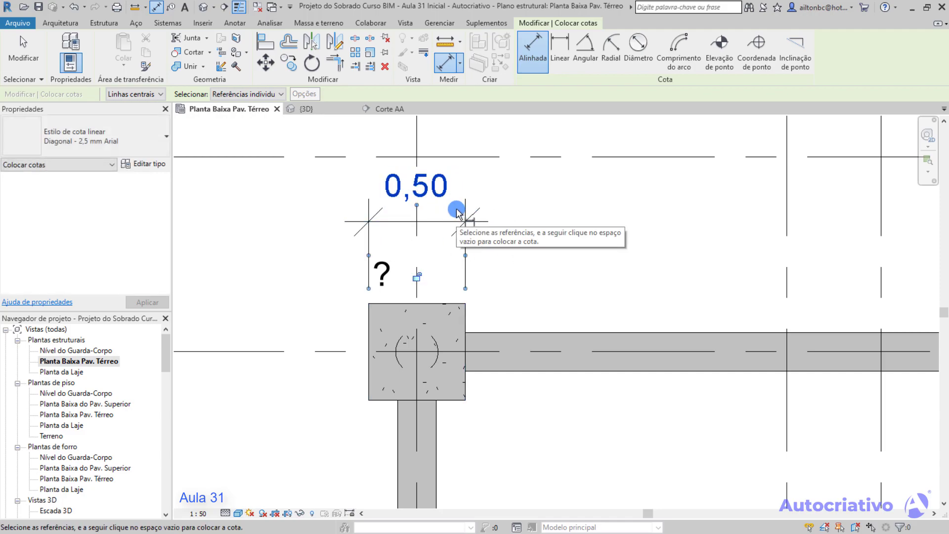
Step: Dimension the vertical side of the same foundation block, placing the aligned dimension to its left
click(391, 303)
click(388, 399)
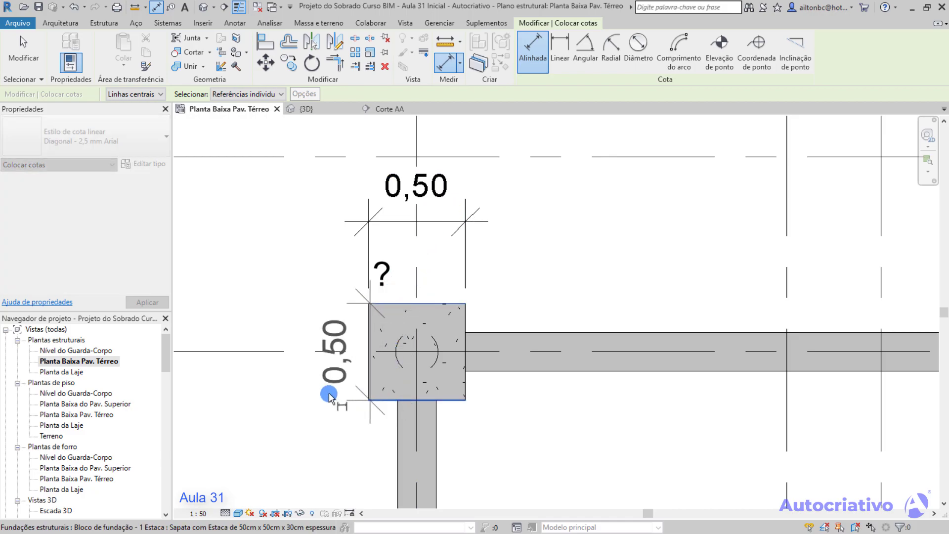
click(301, 388)
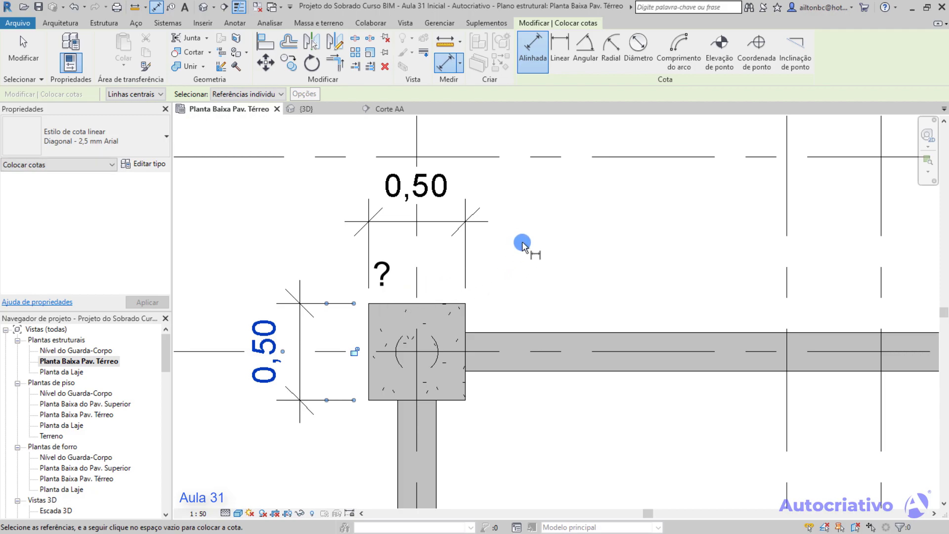
key(Escape)
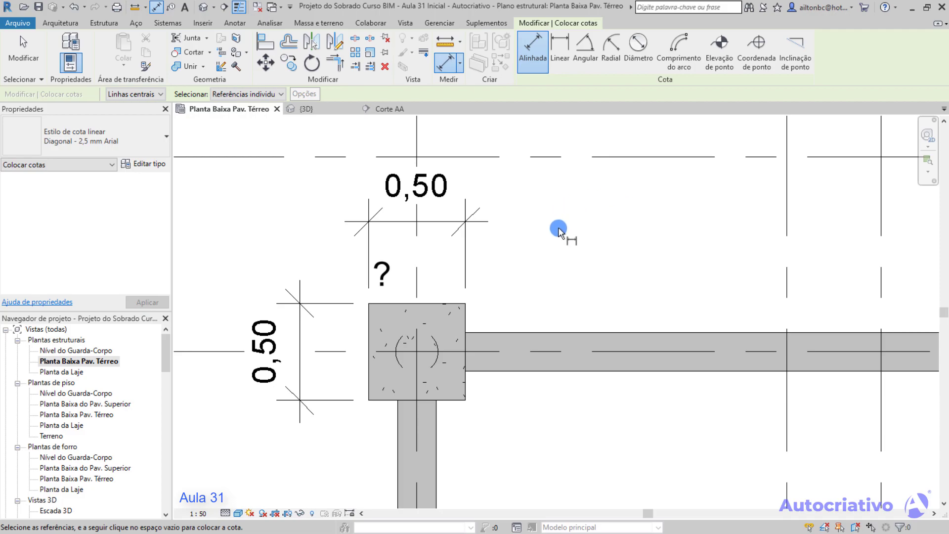
key(Escape)
Step: Place an aligned dimension between grid lines B and C, above the foundation block's width dimension
scroll(476, 232, down, 2)
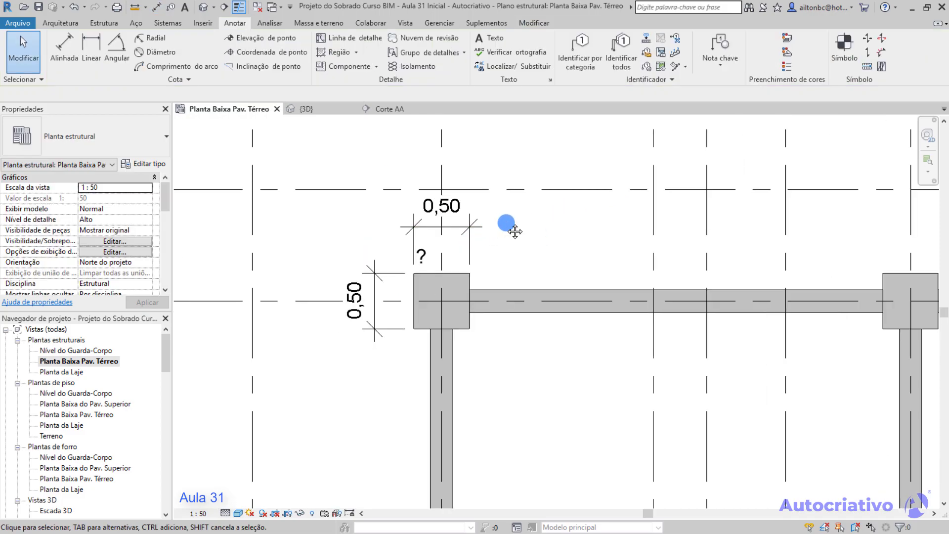
middle_drag(507, 220, 509, 301)
click(67, 52)
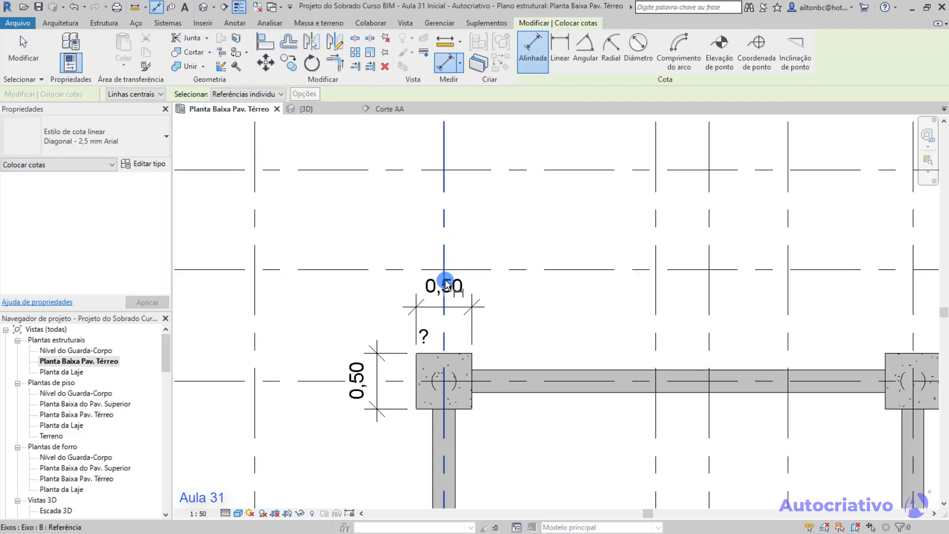
click(444, 341)
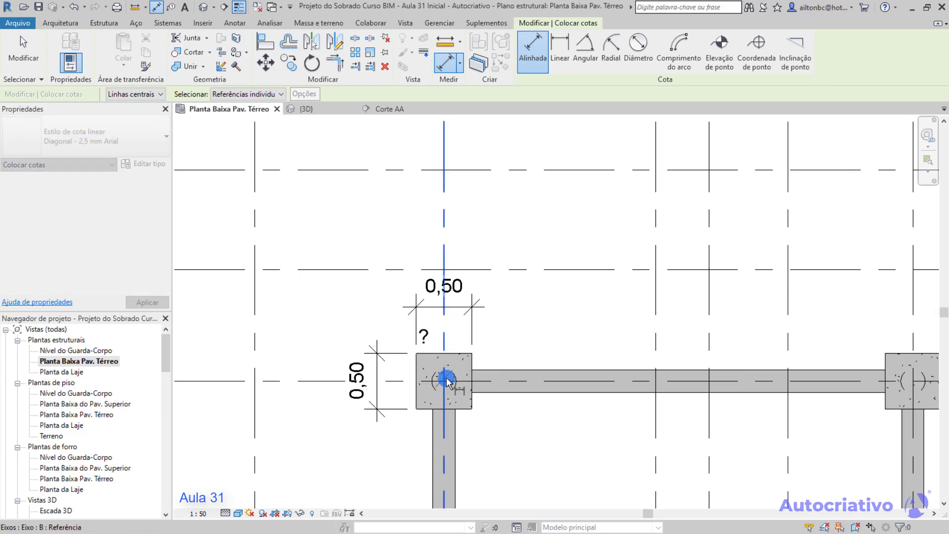
scroll(660, 336, down, 1)
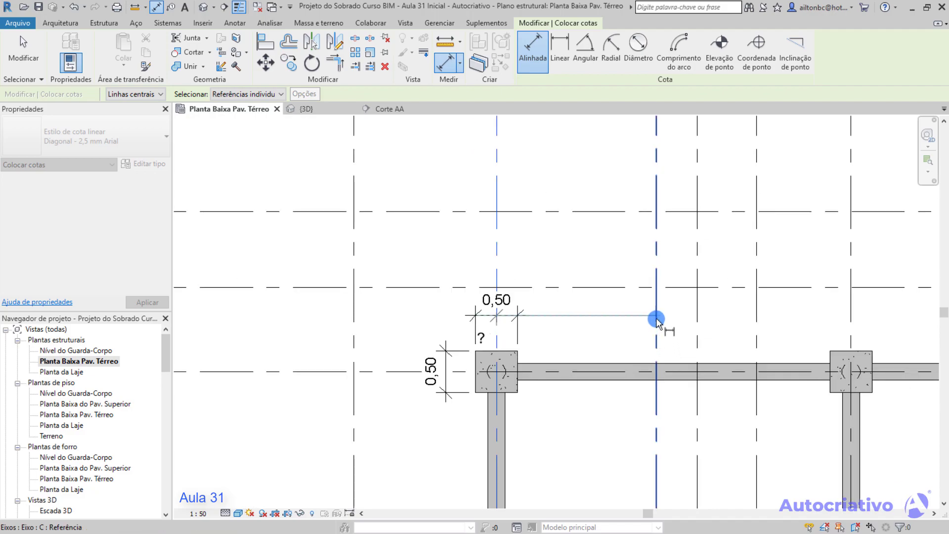
scroll(651, 312, down, 3)
middle_drag(638, 239, 542, 476)
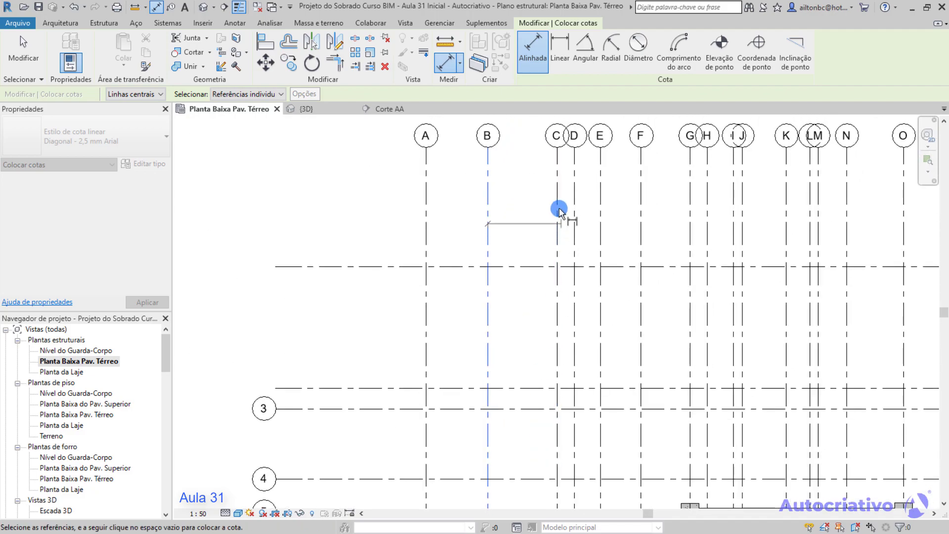
middle_drag(561, 425, 557, 210)
scroll(530, 324, up, 5)
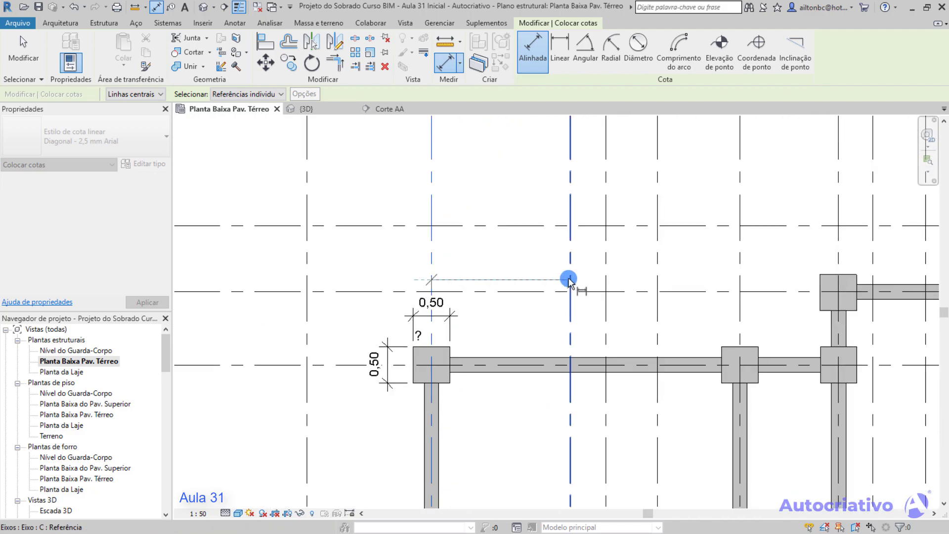
click(570, 280)
click(558, 260)
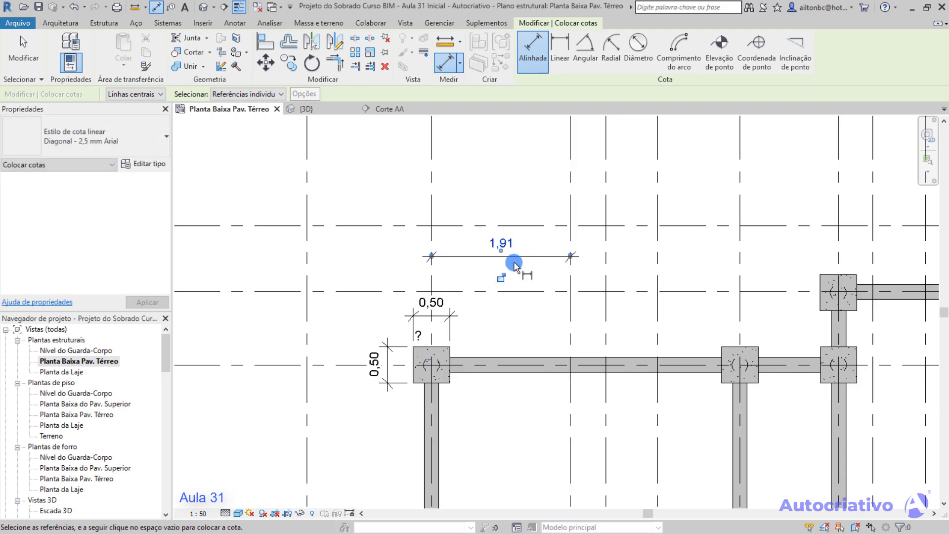
scroll(514, 264, up, 2)
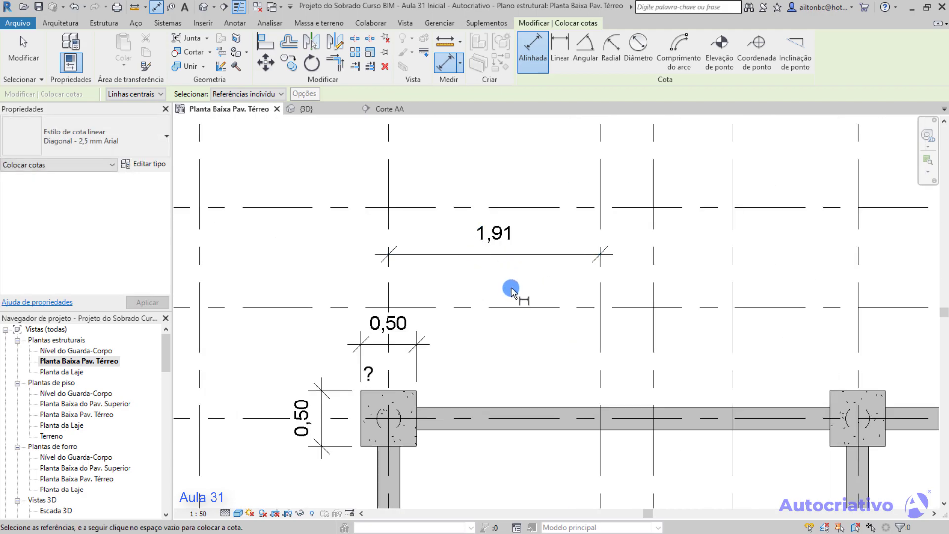
key(Escape)
key(Escape)
Step: Review the foundation layout across the structural plan, from the dimensioned block down to grid line 11
scroll(505, 310, down, 6)
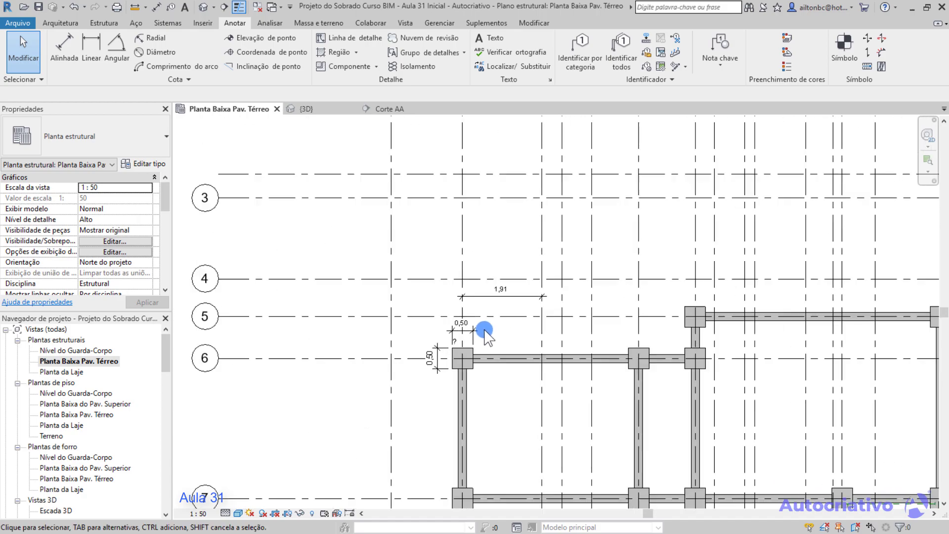
scroll(554, 348, up, 4)
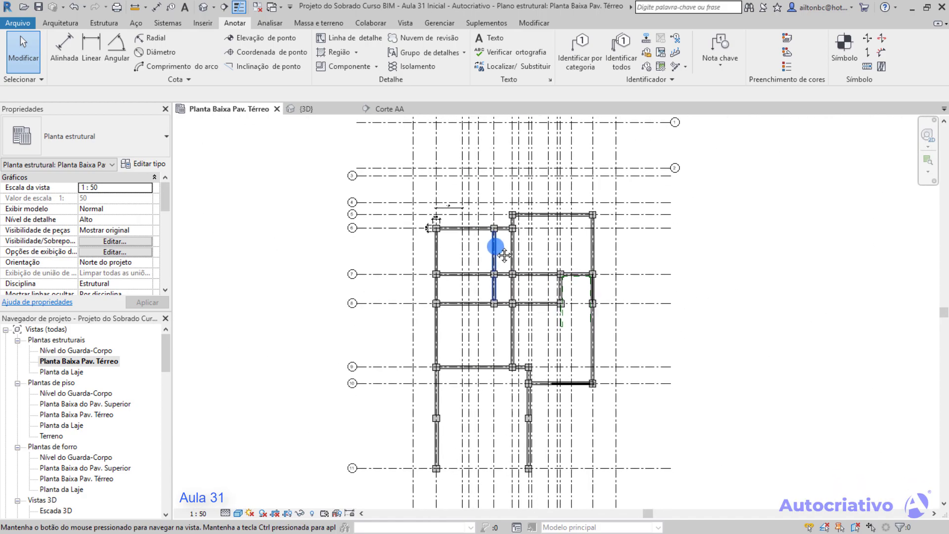
scroll(553, 294, up, 3)
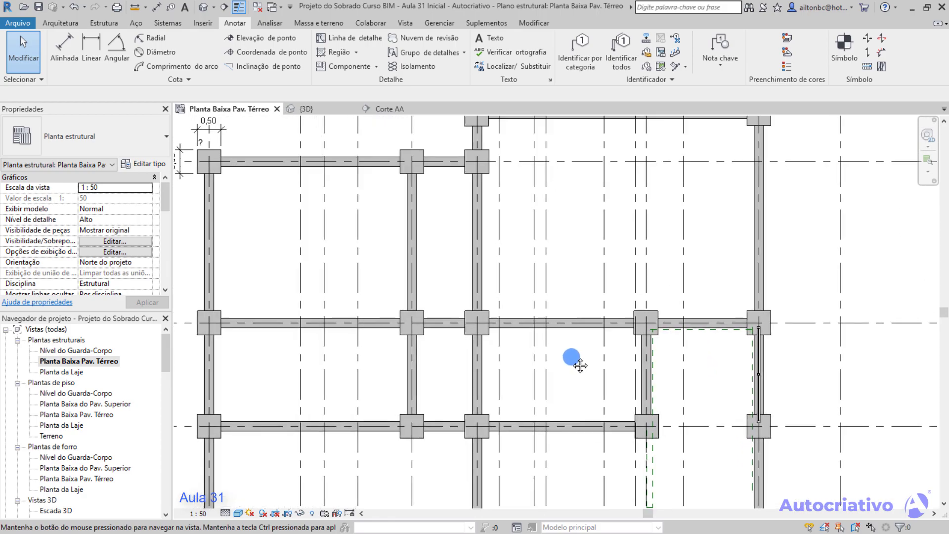
scroll(531, 246, down, 4)
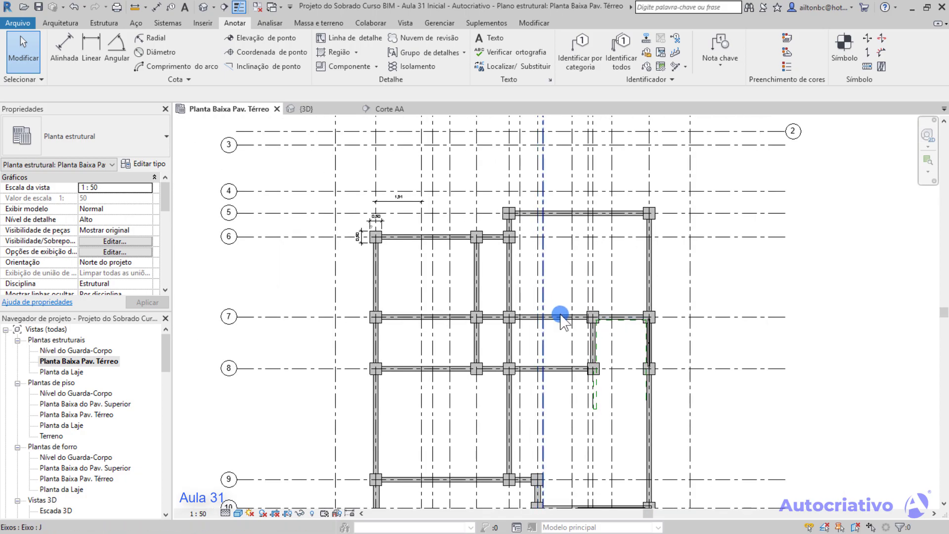
middle_drag(572, 298, 561, 249)
scroll(595, 285, up, 1)
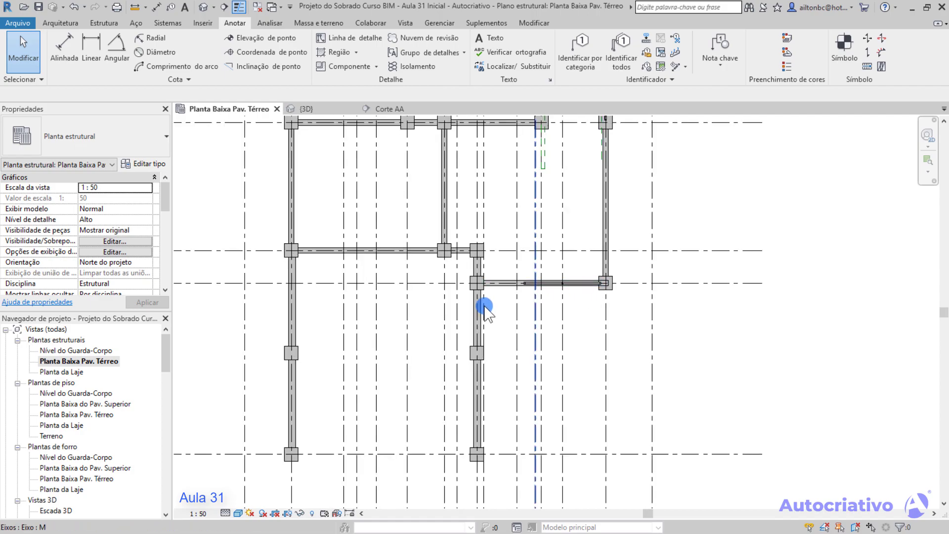
scroll(448, 311, down, 2)
middle_drag(250, 300, 360, 329)
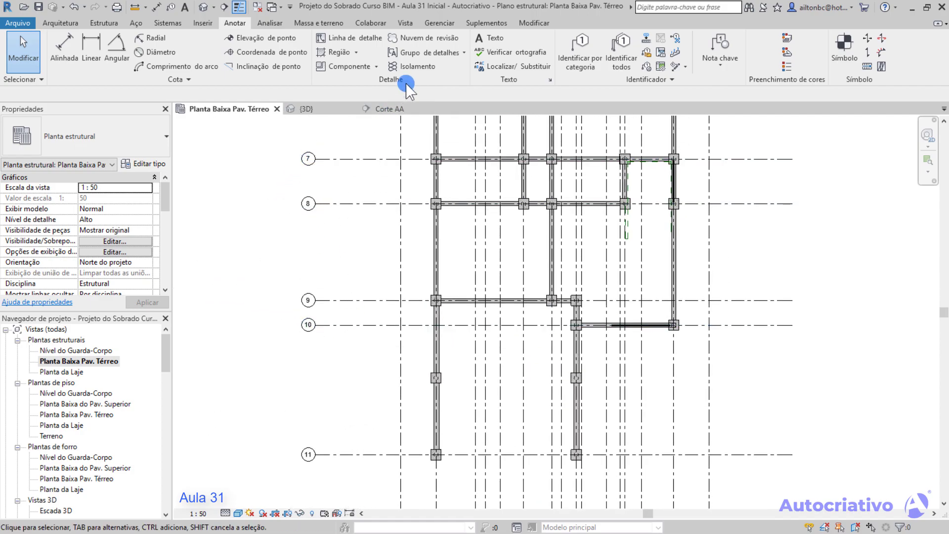
click(405, 22)
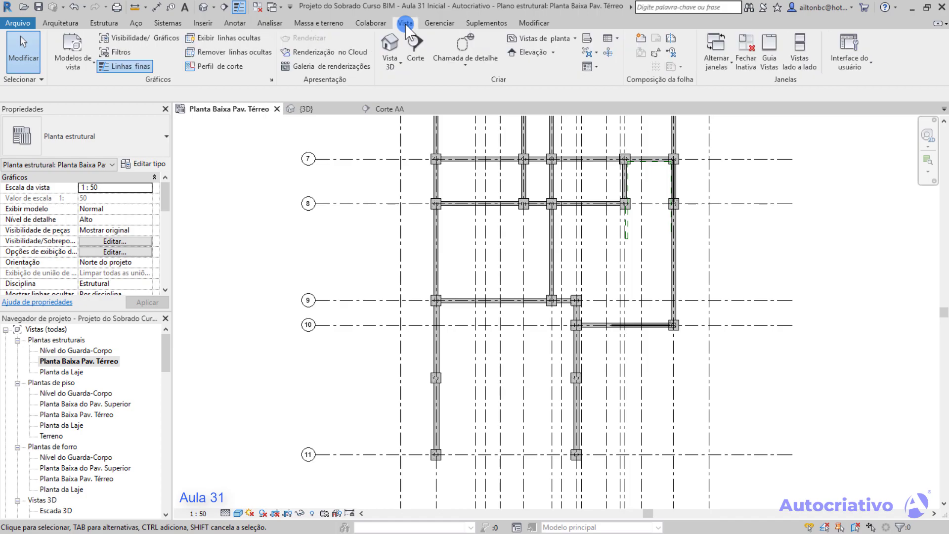
Step: Draw a building section along grid line 10, from just beside grid H to just past grid P
click(414, 48)
scroll(654, 318, up, 4)
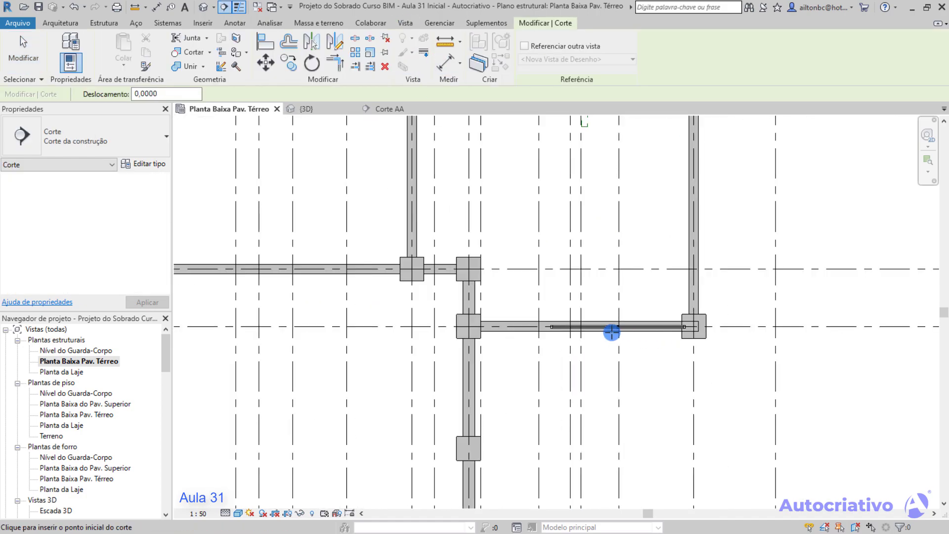
scroll(504, 325, up, 1)
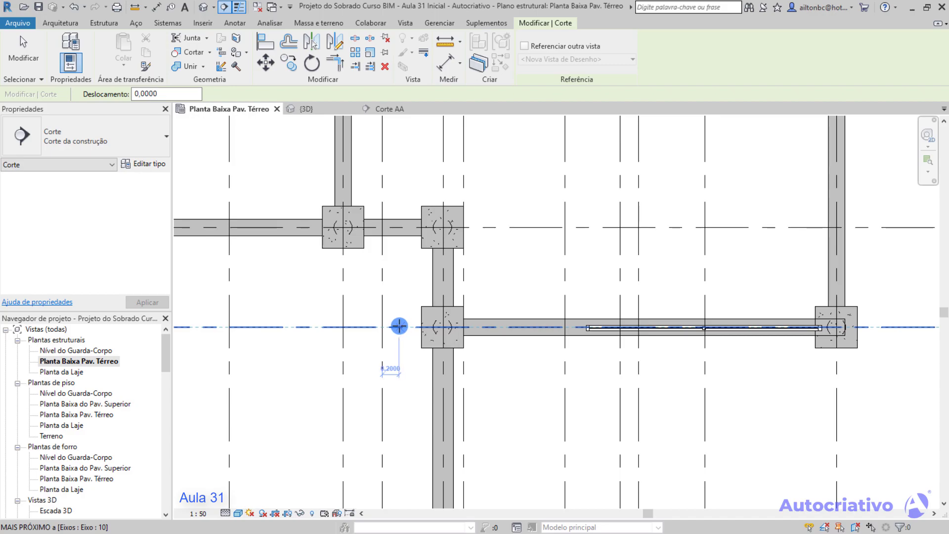
click(395, 326)
middle_drag(661, 324, 476, 314)
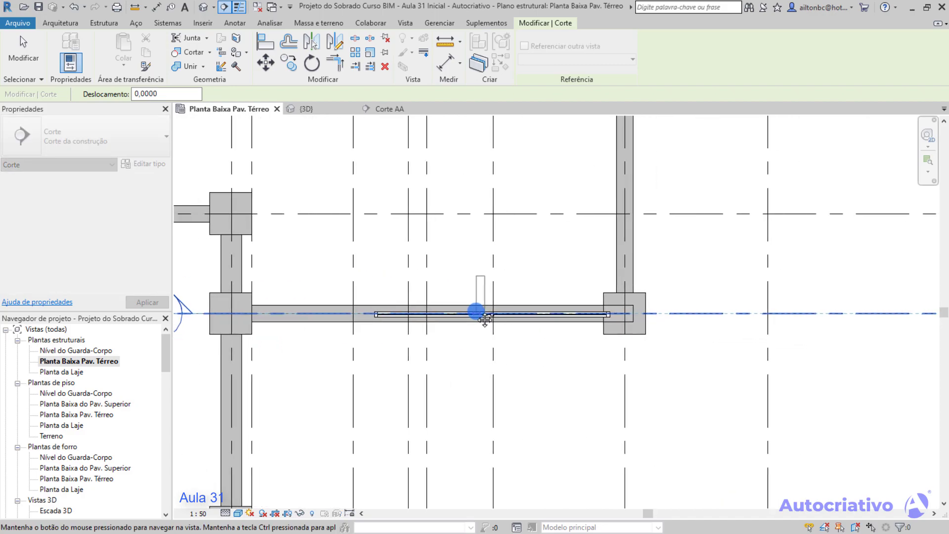
click(779, 313)
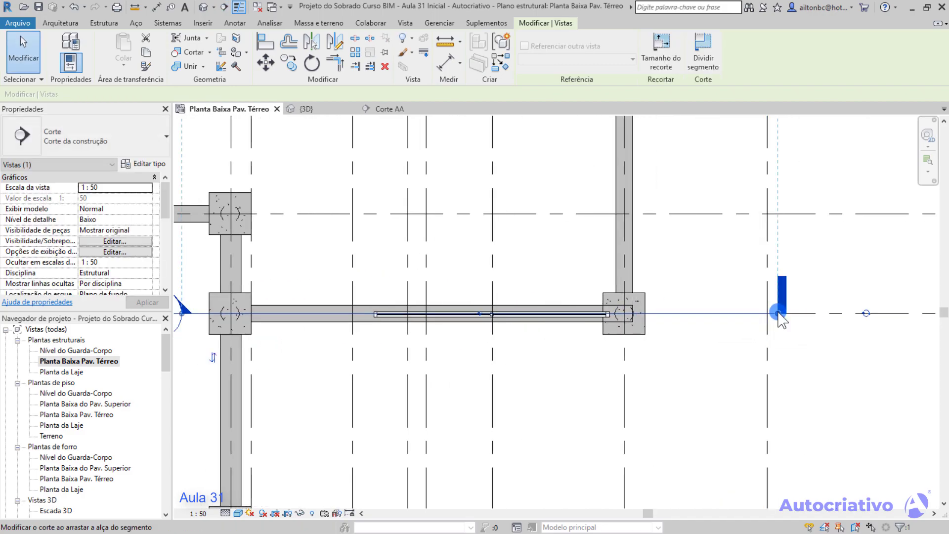
key(Escape)
scroll(407, 317, down, 1)
middle_drag(405, 315, 607, 326)
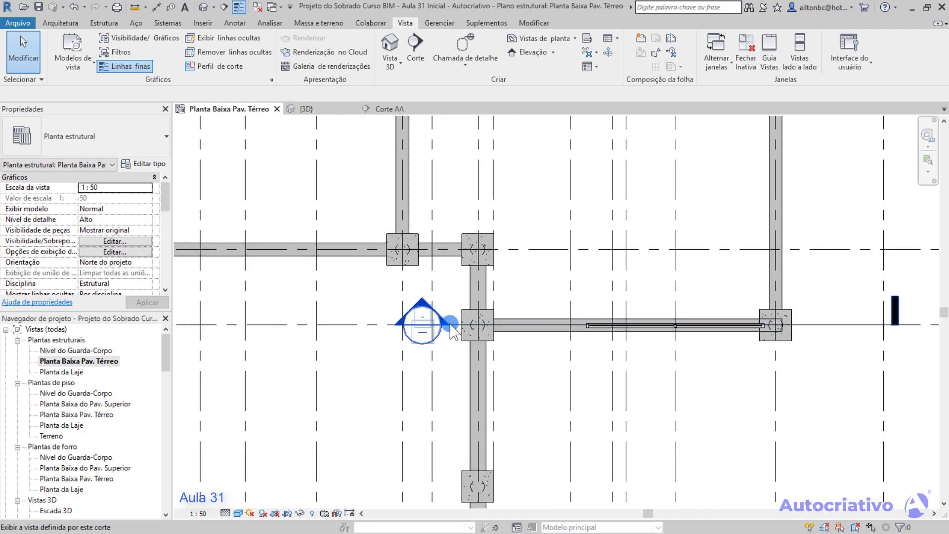
Step: Extend both ends of the section line, one toward the grid 10 bubble beyond grid A and the other farther beyond grid P
click(841, 324)
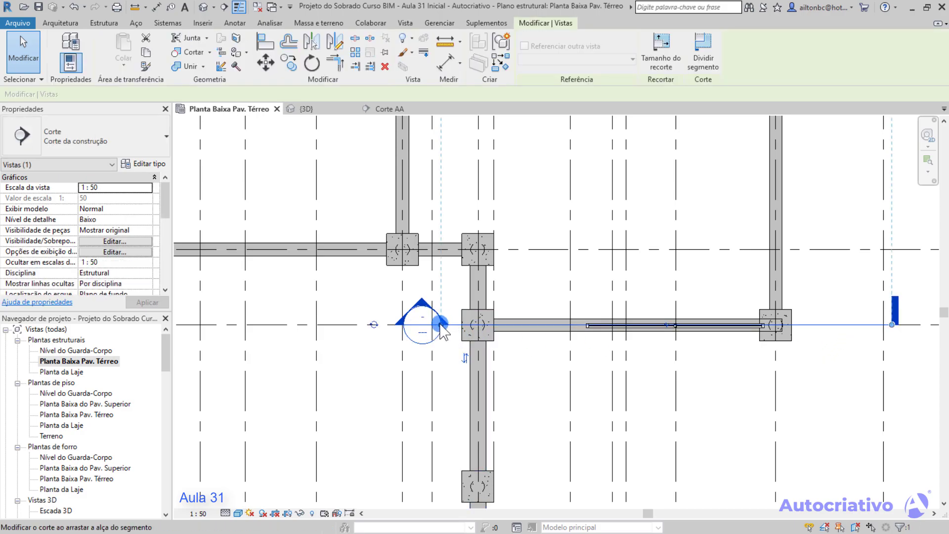
drag(441, 325, 313, 345)
scroll(313, 345, down, 2)
middle_drag(313, 345, 746, 326)
click(452, 324)
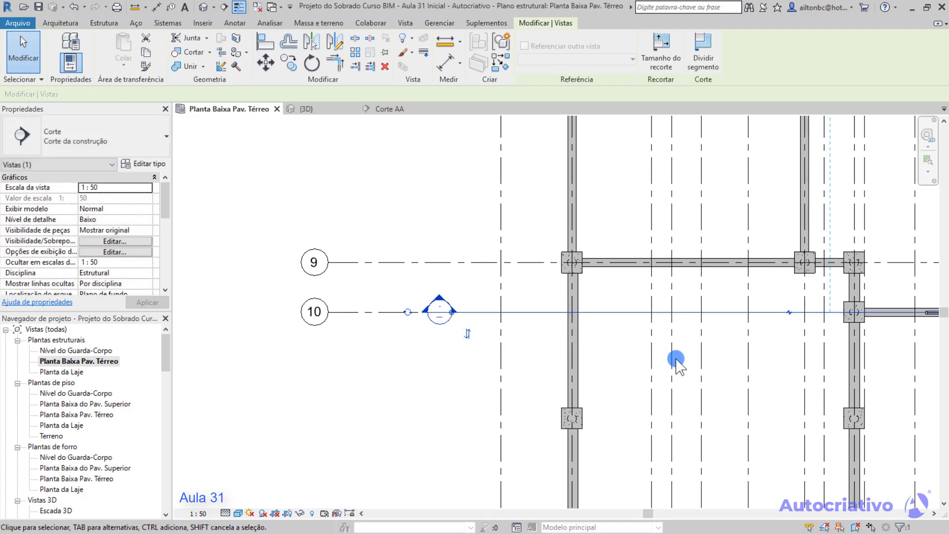
middle_drag(674, 361, 276, 360)
middle_drag(674, 334, 616, 341)
scroll(616, 341, up, 1)
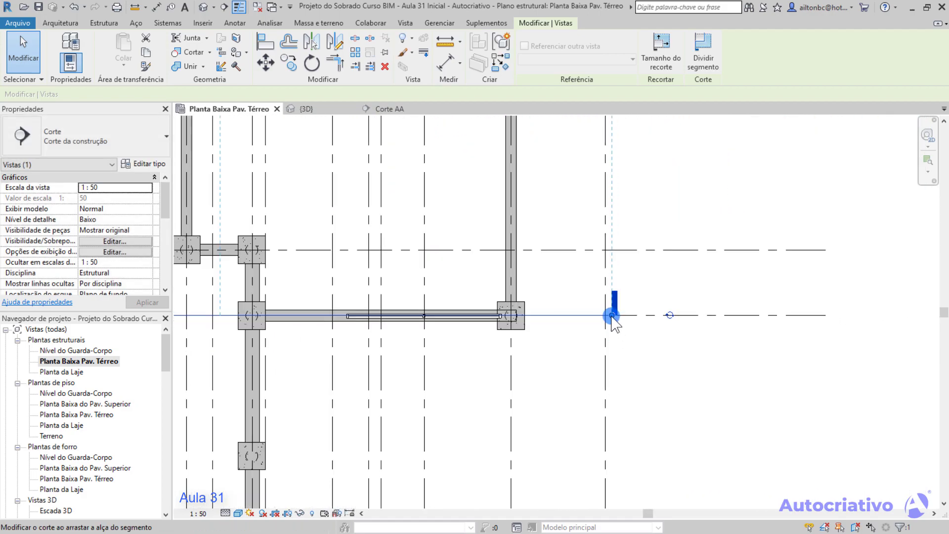
drag(612, 315, 739, 318)
click(614, 360)
scroll(615, 360, down, 1)
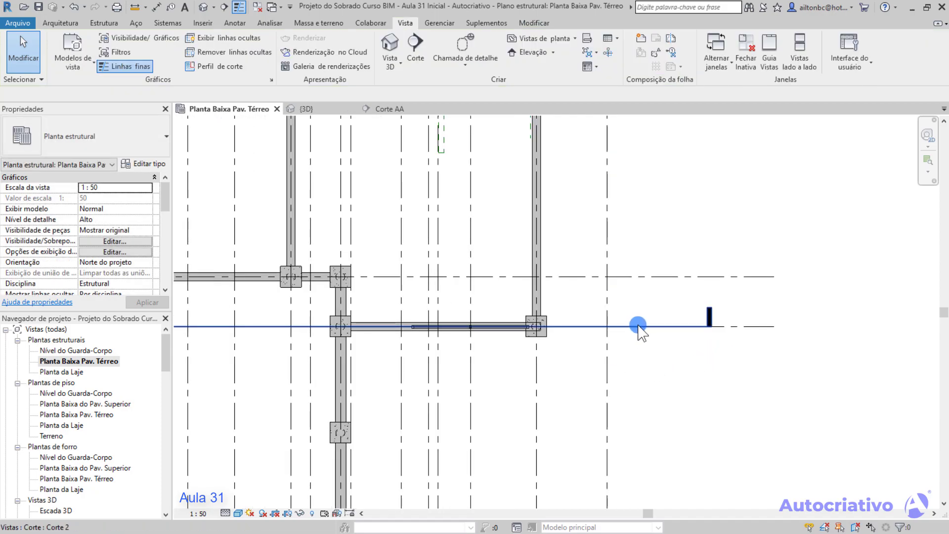
Step: Widen the section's view extent to beyond grid A and pull its far clip boundary back to near grid 3
click(635, 330)
scroll(633, 326, down, 2)
middle_drag(632, 324, 640, 420)
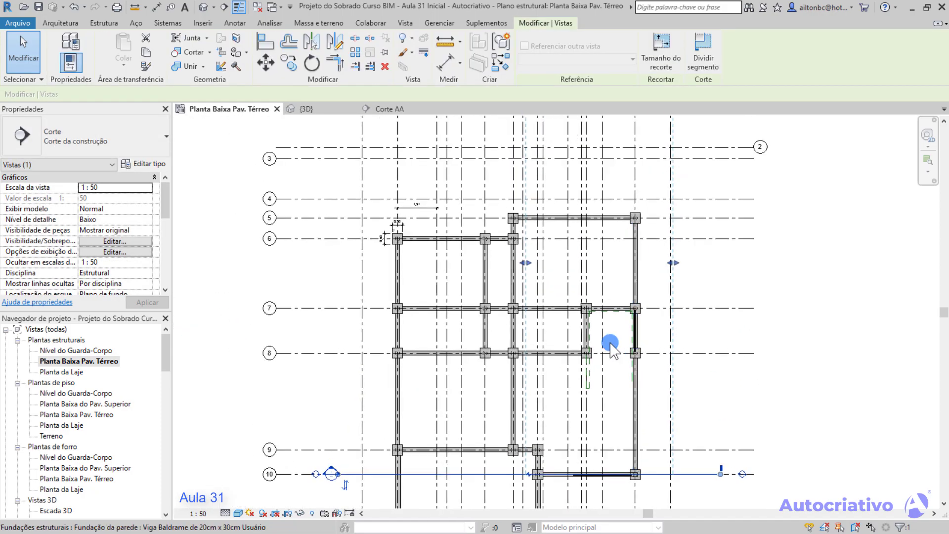
middle_drag(536, 269, 524, 221)
middle_drag(432, 332, 436, 403)
middle_drag(536, 150, 528, 293)
drag(516, 314, 317, 314)
middle_drag(464, 289, 519, 396)
drag(490, 200, 490, 256)
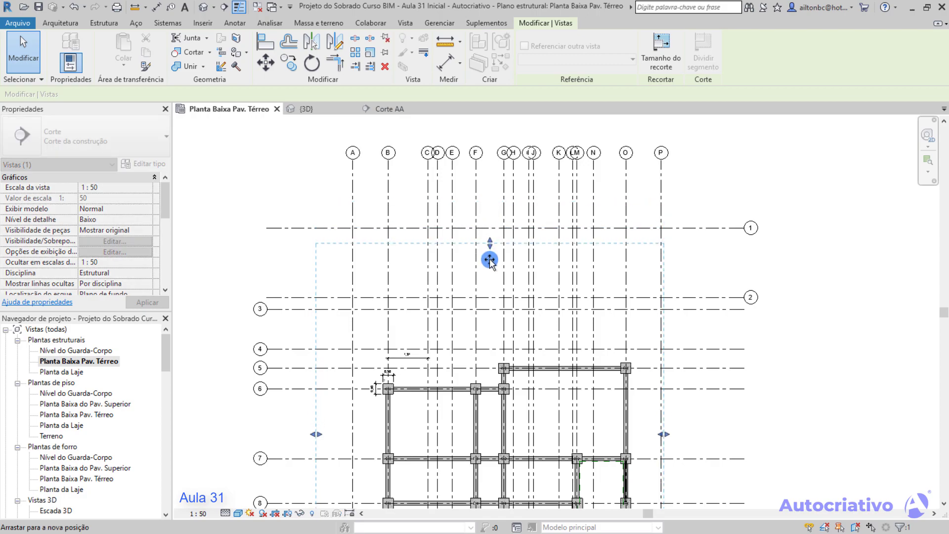
click(822, 361)
Step: Check the section's extents on the plan and where its line crosses the foundation blocks and beams along grid 10
middle_drag(785, 389, 761, 118)
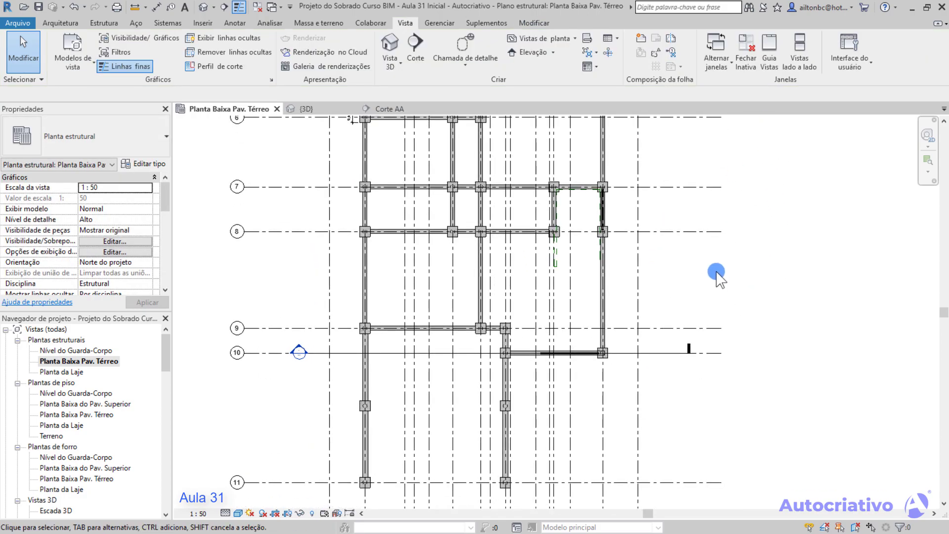
click(682, 352)
scroll(667, 348, down, 3)
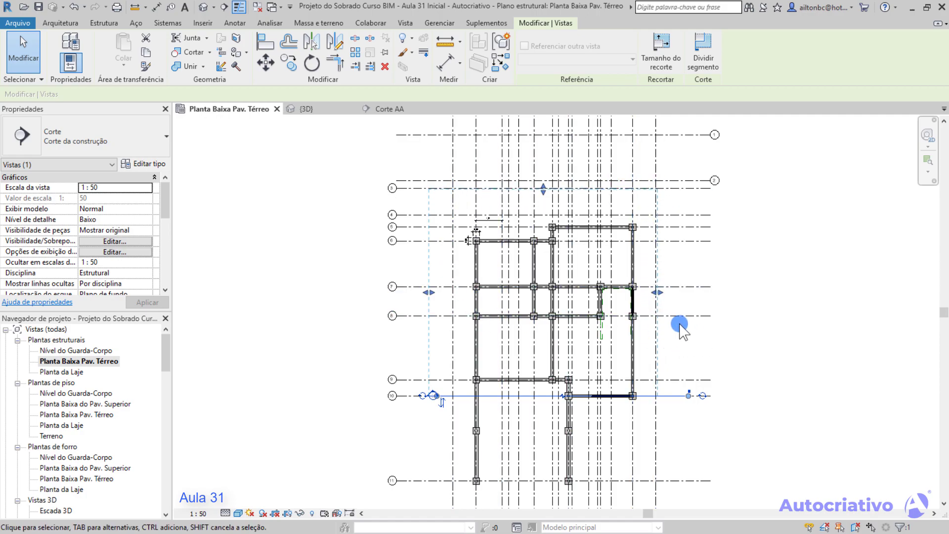
click(680, 341)
middle_drag(682, 350, 664, 265)
scroll(525, 313, up, 2)
scroll(553, 311, up, 5)
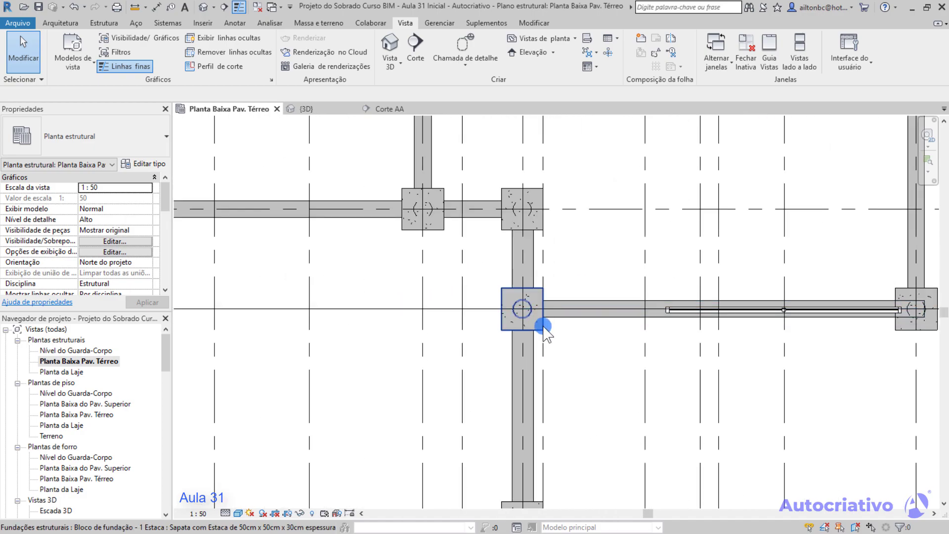
scroll(537, 293, up, 2)
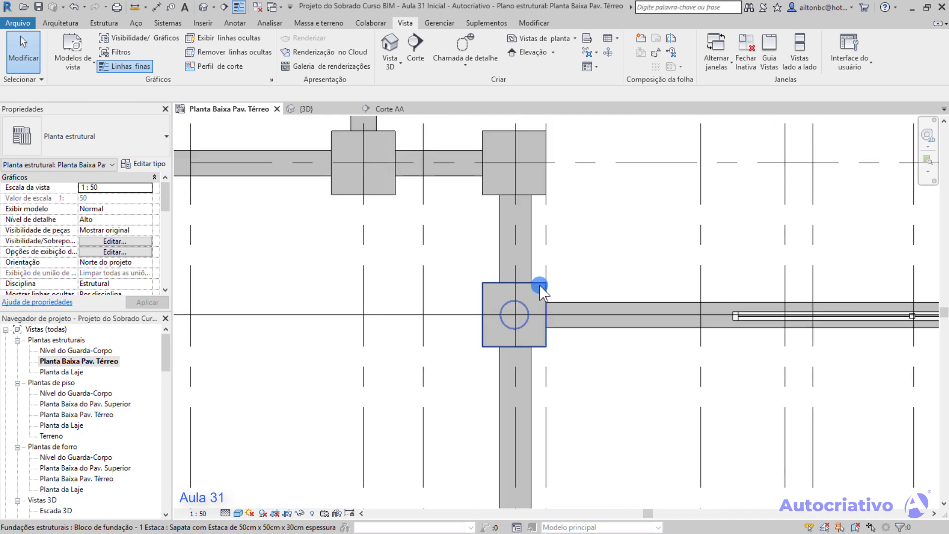
scroll(544, 290, down, 5)
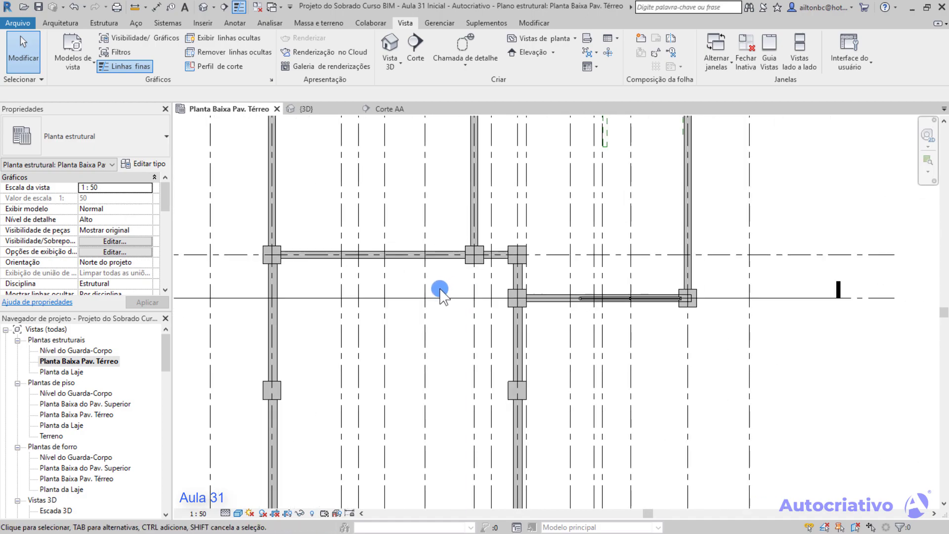
scroll(434, 325, up, 2)
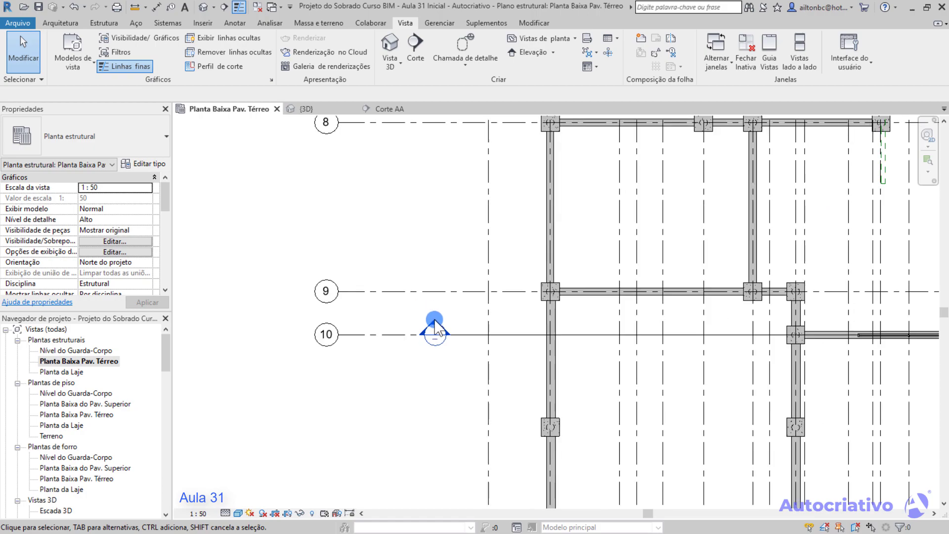
Step: Open the new section view and enlarge its crop region on both sides and above the grid bubbles
double_click(435, 325)
mouse_move(704, 394)
middle_down()
mouse_move(668, 333)
mouse_move(655, 337)
middle_up()
scroll(664, 356, down, 1)
scroll(664, 356, down, 1)
click(732, 307)
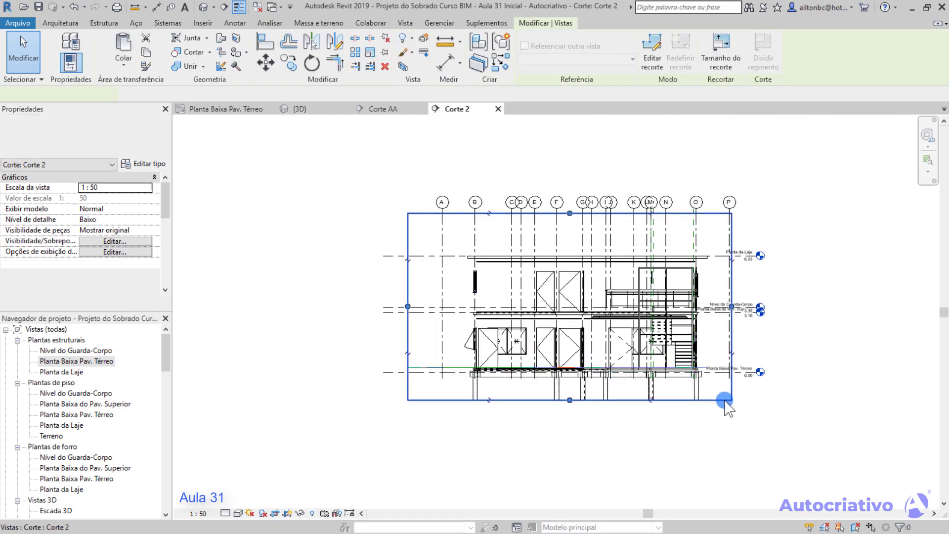
drag(732, 307, 827, 311)
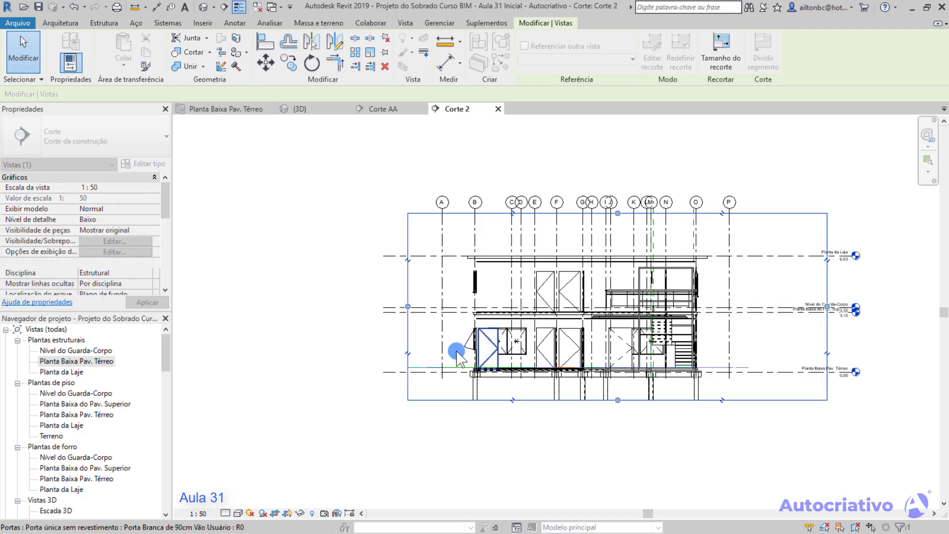
drag(408, 306, 318, 306)
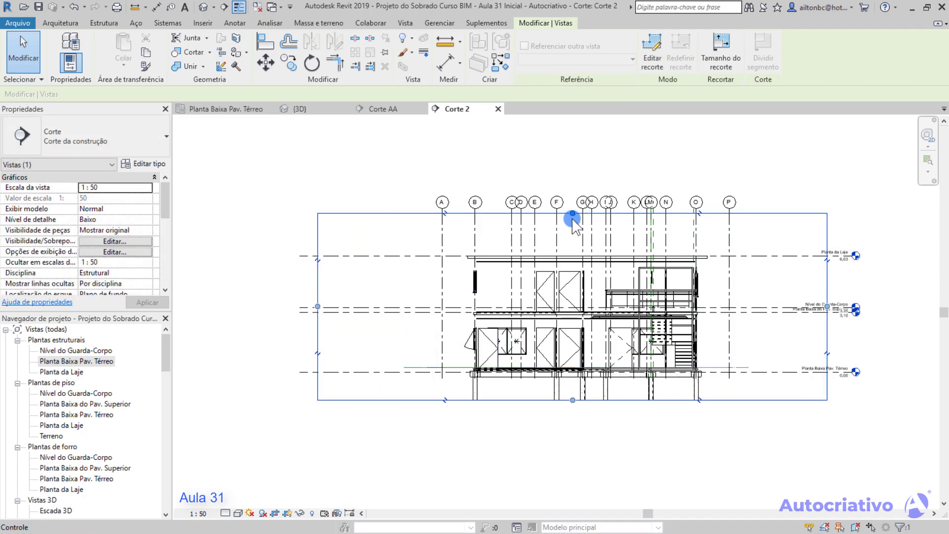
drag(573, 213, 566, 164)
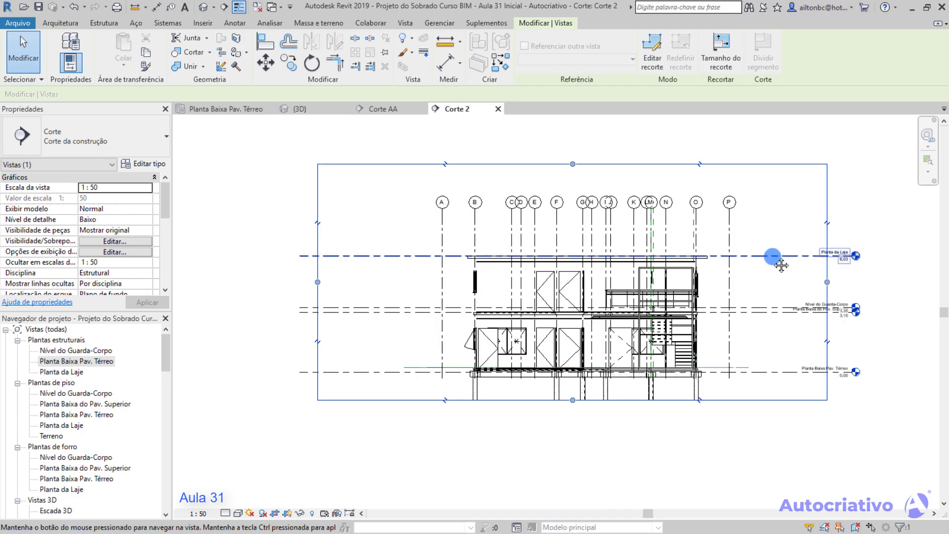
middle_drag(784, 258, 702, 240)
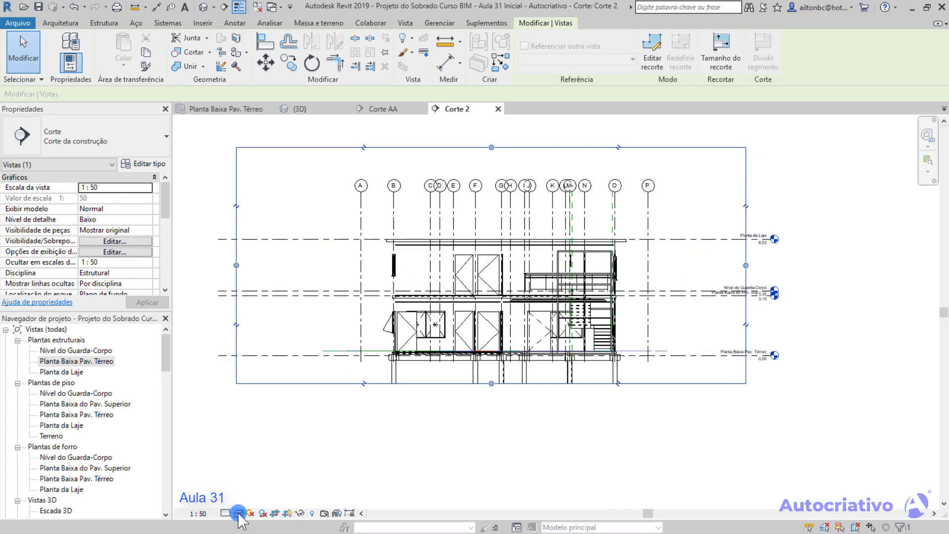
Step: Switch the section view to a coloured visual style and set its detail level to Alto
click(239, 514)
click(270, 478)
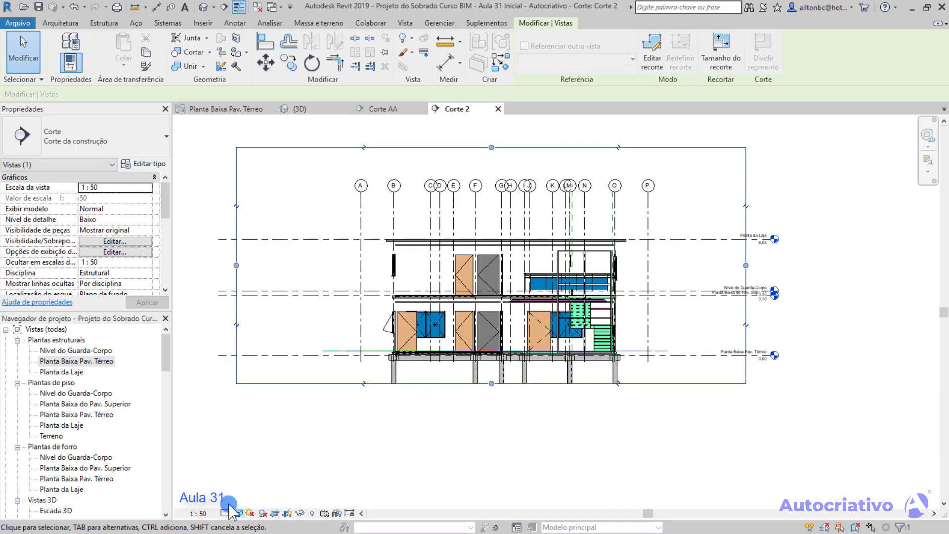
click(226, 512)
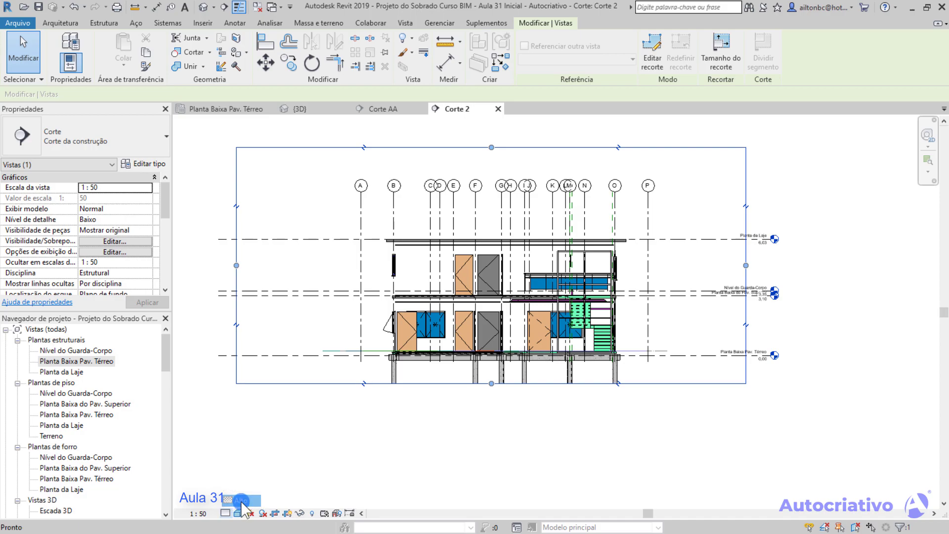
click(242, 503)
scroll(514, 376, up, 2)
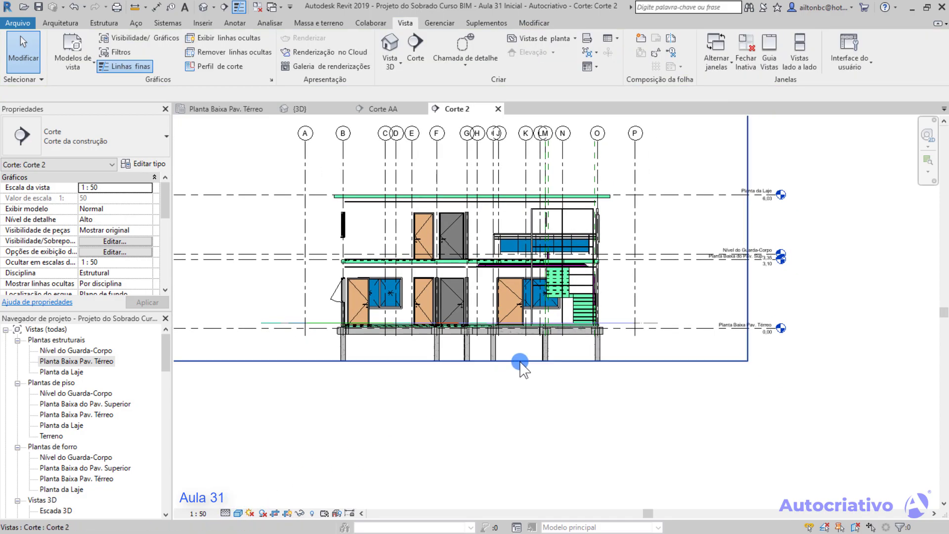
Step: Extend the bottom of the section's crop region until it takes in the full depth of the foundation piles
click(469, 364)
drag(455, 361, 456, 427)
click(640, 381)
middle_drag(639, 381, 722, 418)
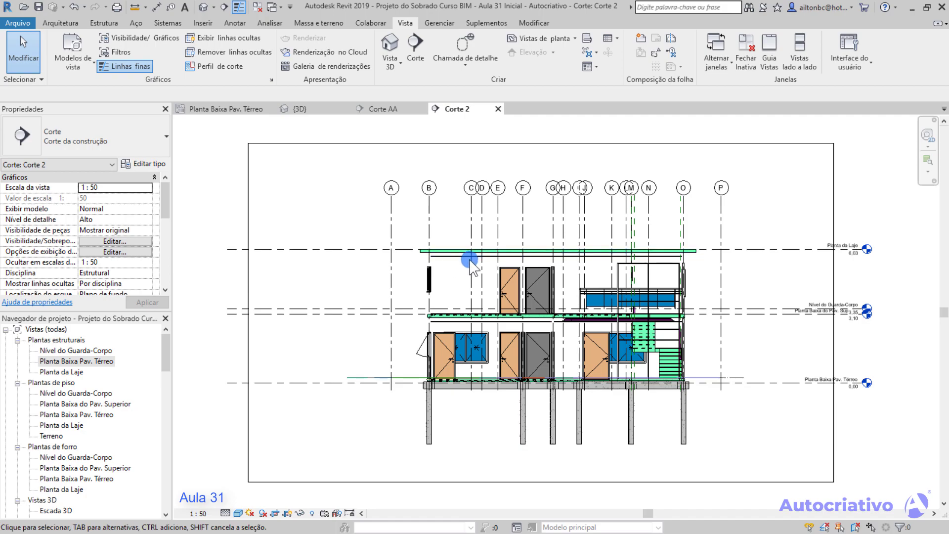
Step: Find the section in the project's section list and examine the cut foundation beam, blocks and piles below the ground floor
drag(169, 339, 169, 390)
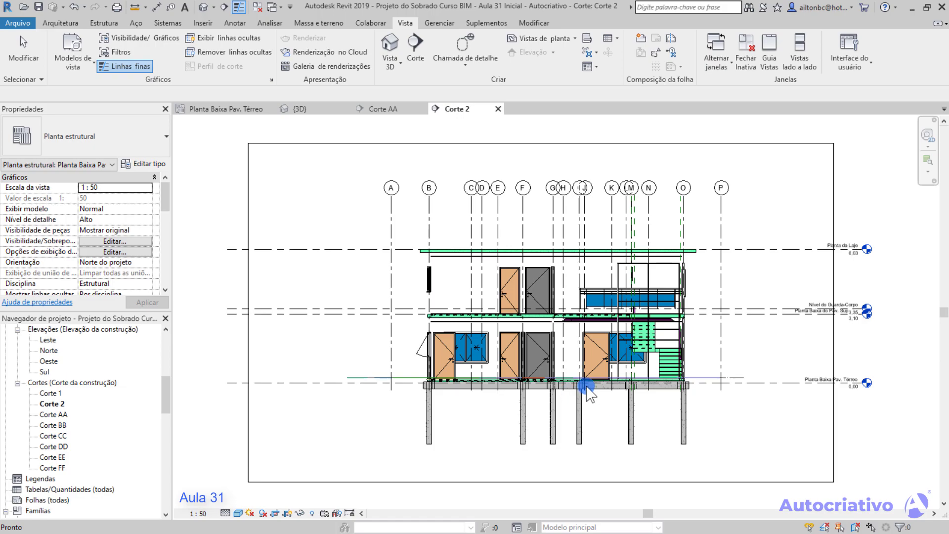
scroll(625, 426, up, 2)
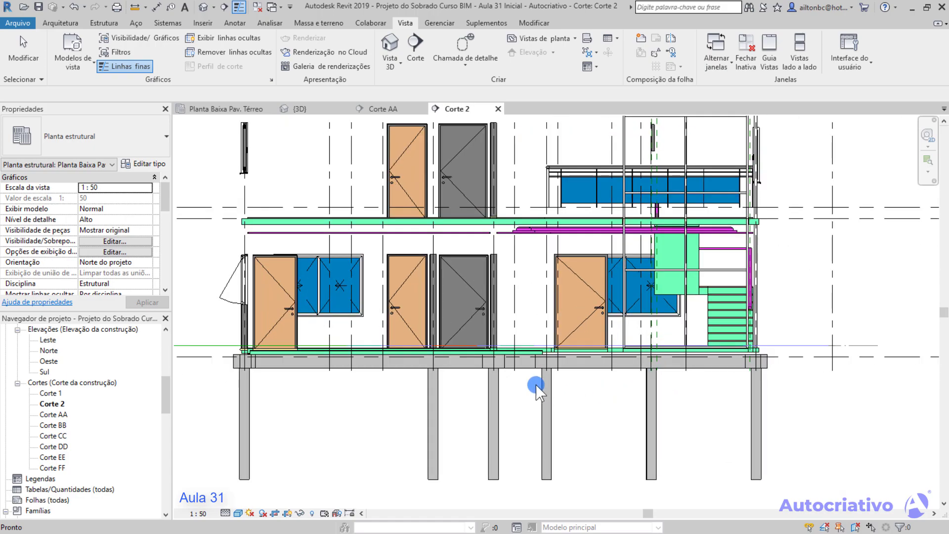
middle_drag(592, 400, 498, 370)
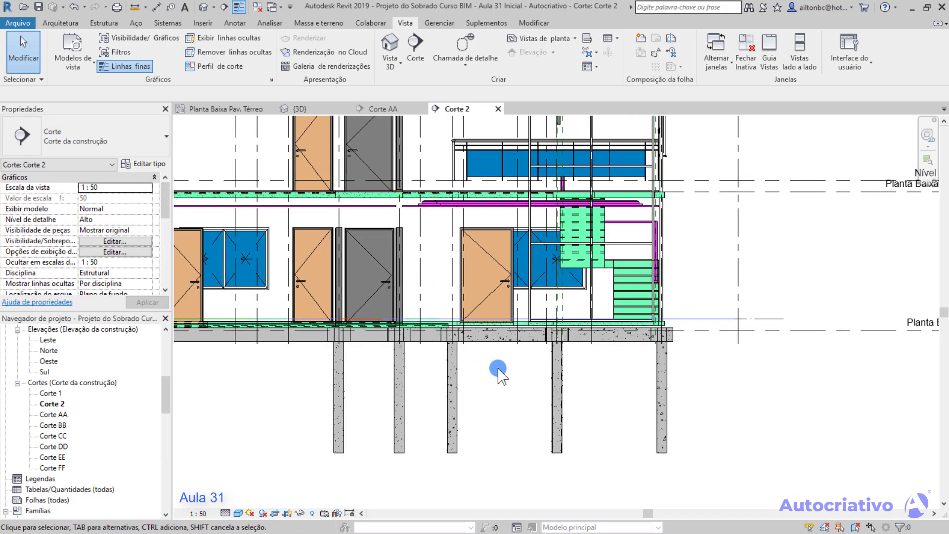
scroll(496, 374, up, 1)
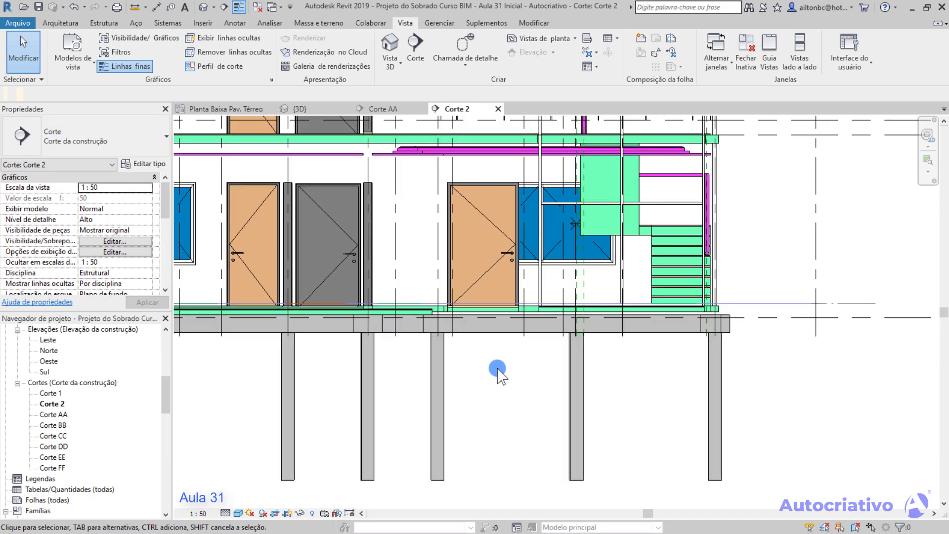
scroll(499, 371, up, 2)
middle_drag(512, 368, 417, 318)
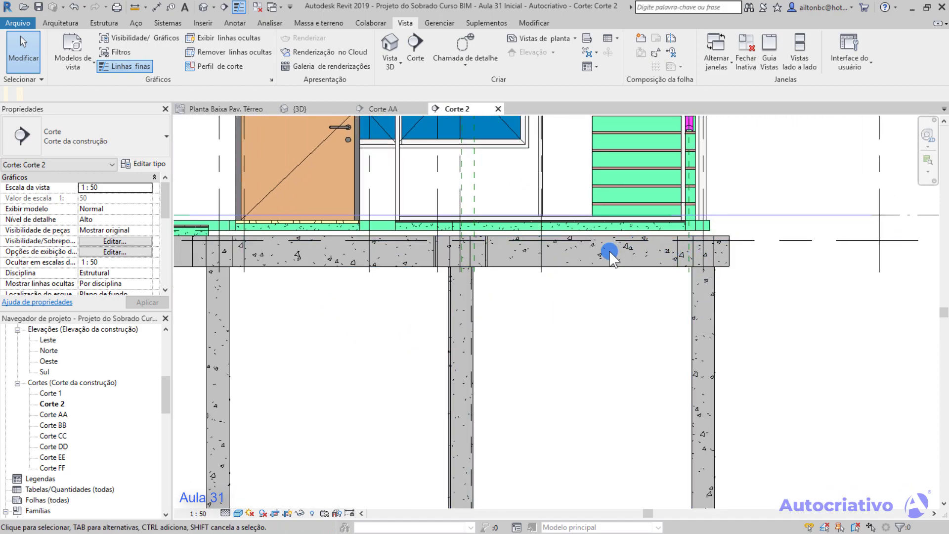
scroll(609, 251, up, 1)
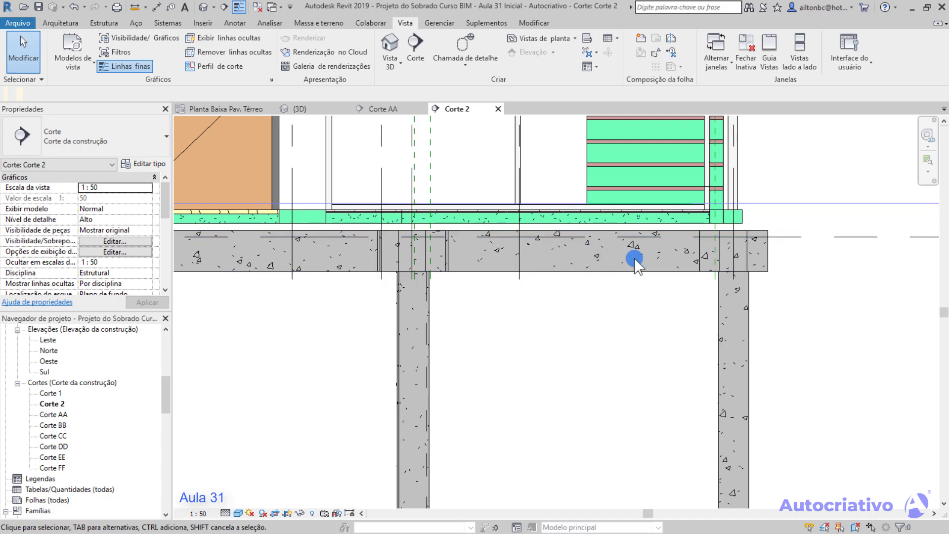
middle_drag(661, 331, 645, 359)
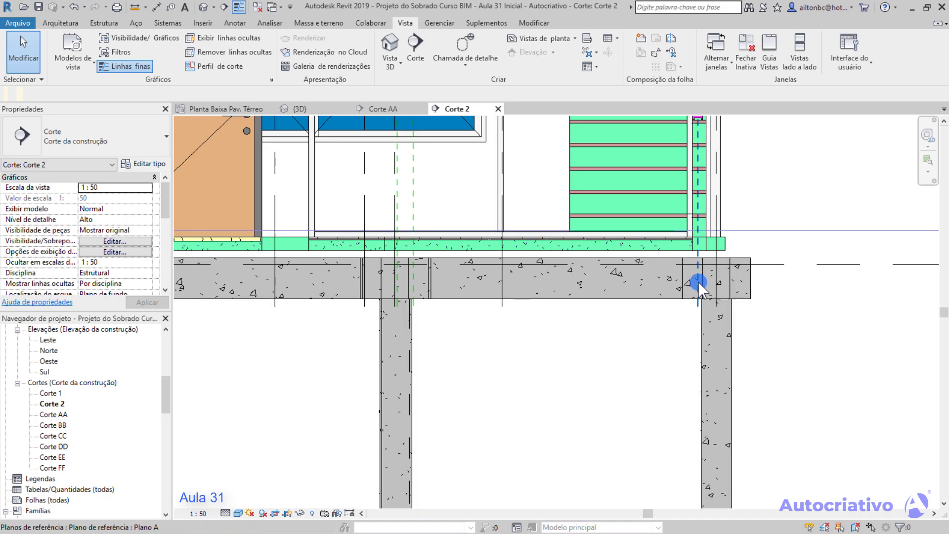
scroll(641, 329, down, 3)
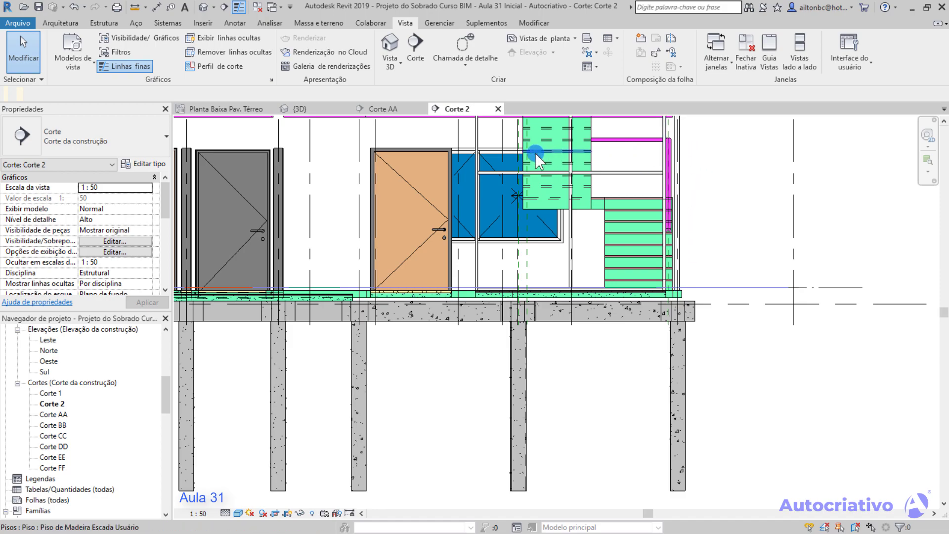
scroll(677, 319, up, 2)
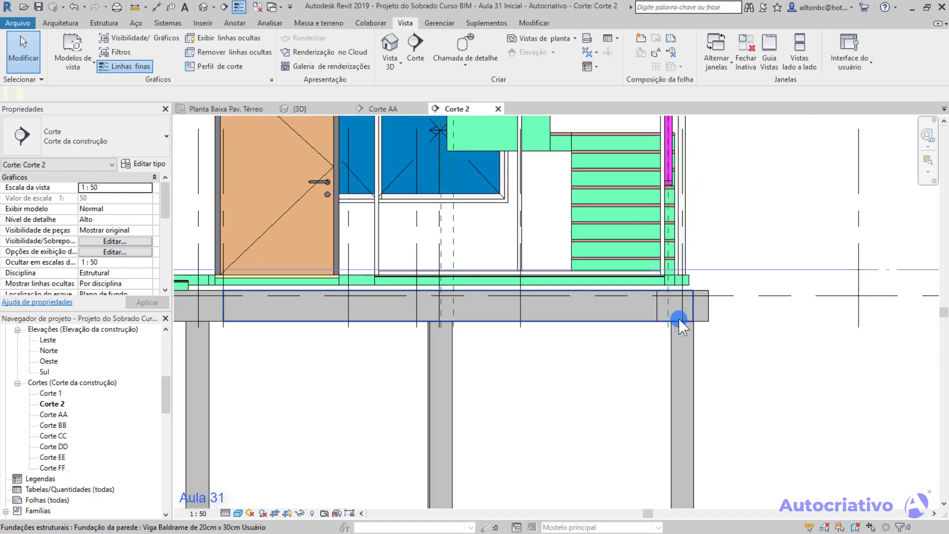
Step: Inspect the end foundation block with its pile beside the stairs and review the display options available for it in the view
mouse_move(660, 349)
middle_down()
mouse_move(539, 309)
mouse_move(561, 322)
middle_up()
scroll(540, 300, up, 1)
scroll(539, 300, up, 2)
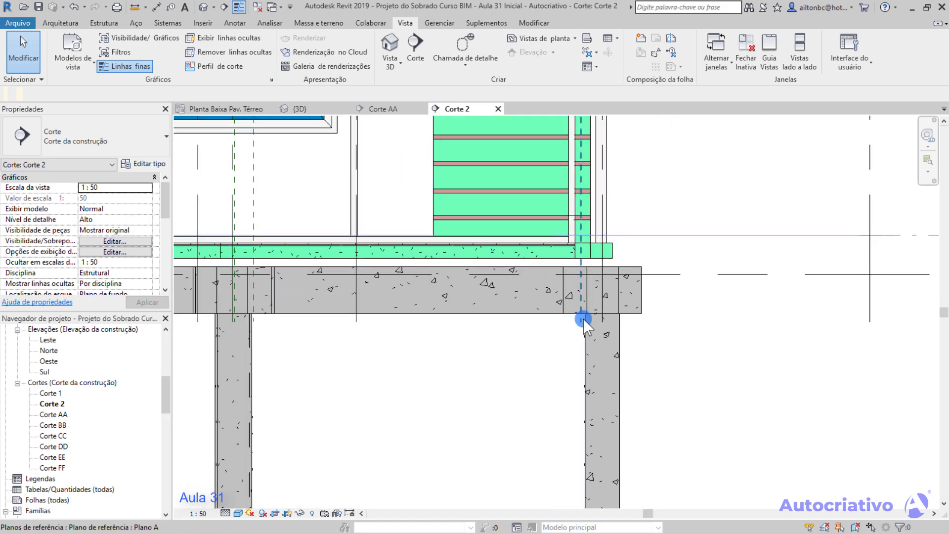
click(626, 312)
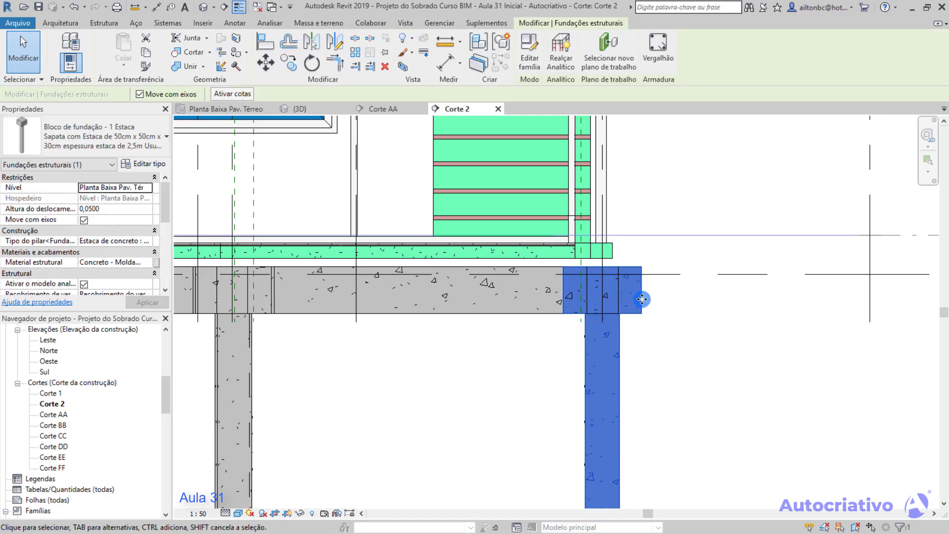
right_click(622, 293)
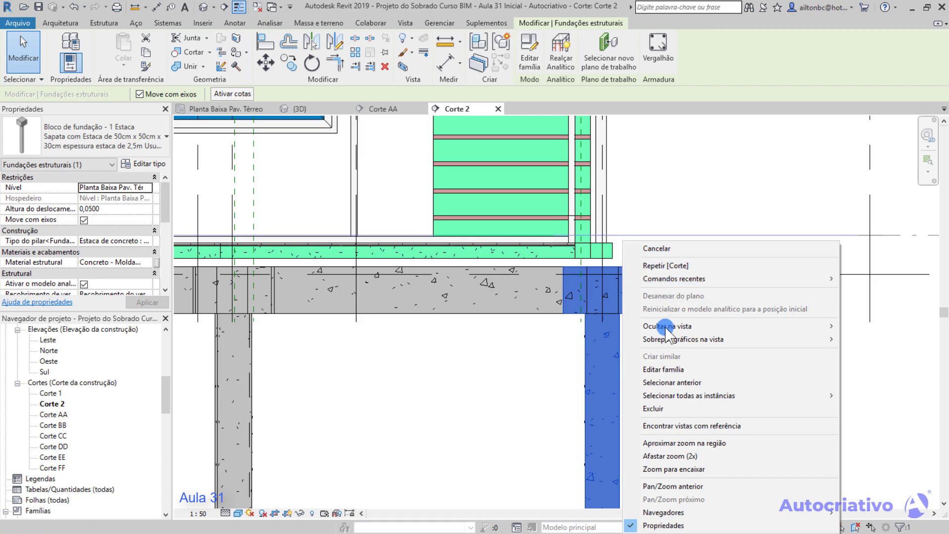
mouse_move(662, 394)
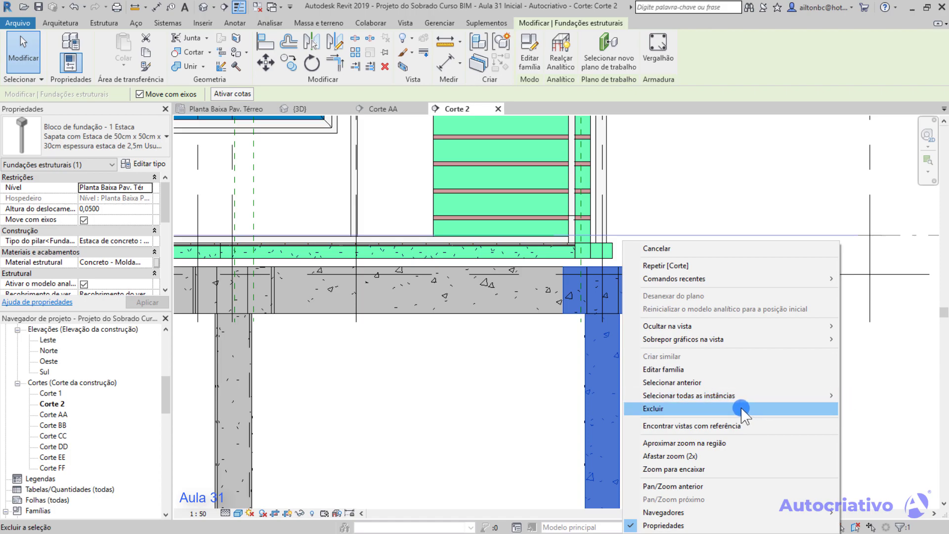
mouse_move(670, 341)
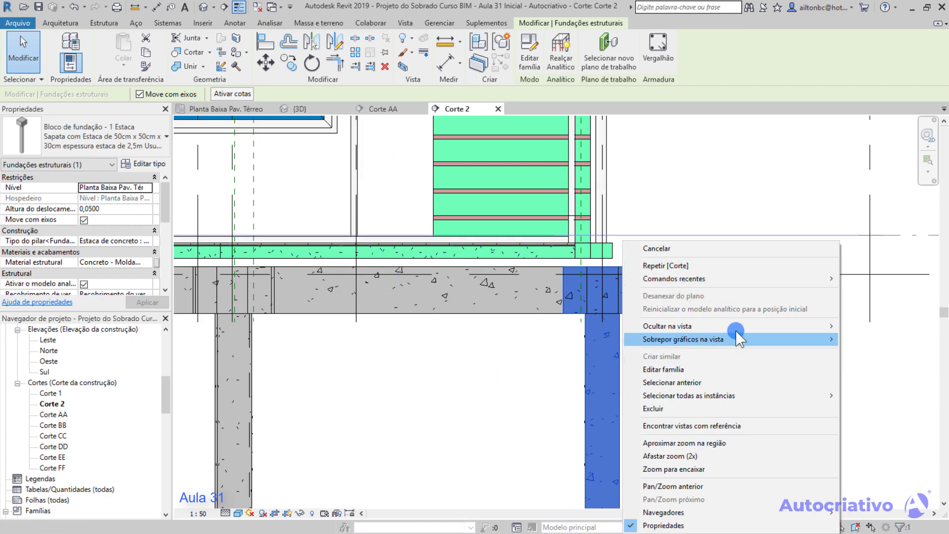
click(497, 399)
scroll(501, 396, down, 5)
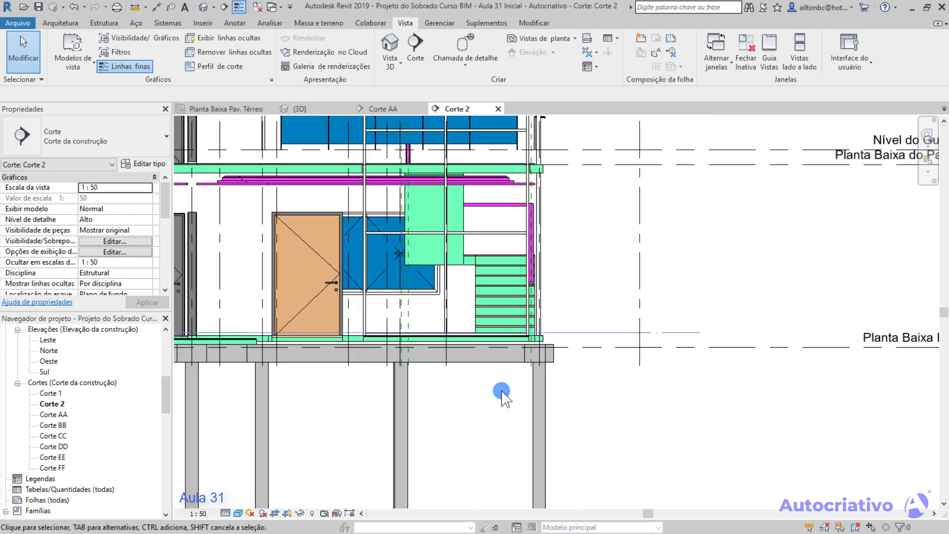
Step: Delete the section view Corte 2 from the project
scroll(502, 386, down, 4)
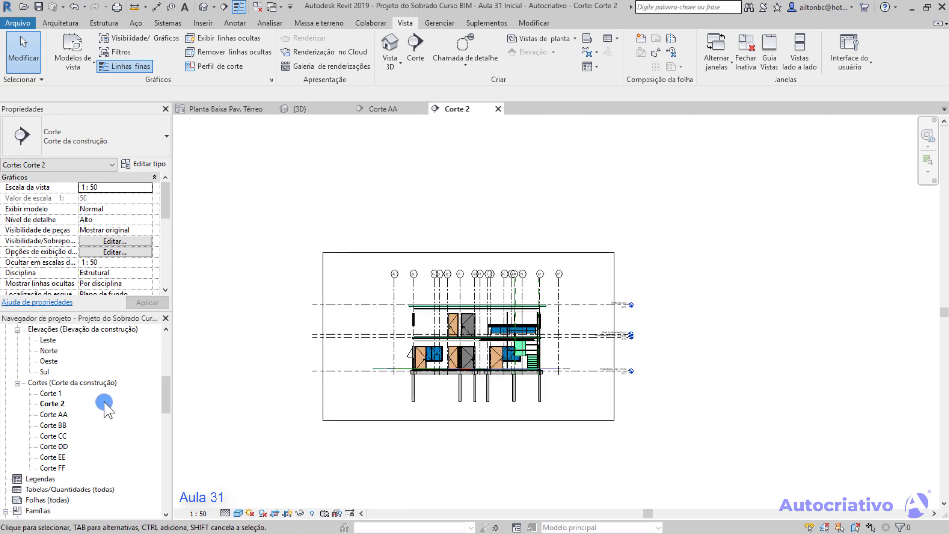
right_click(56, 406)
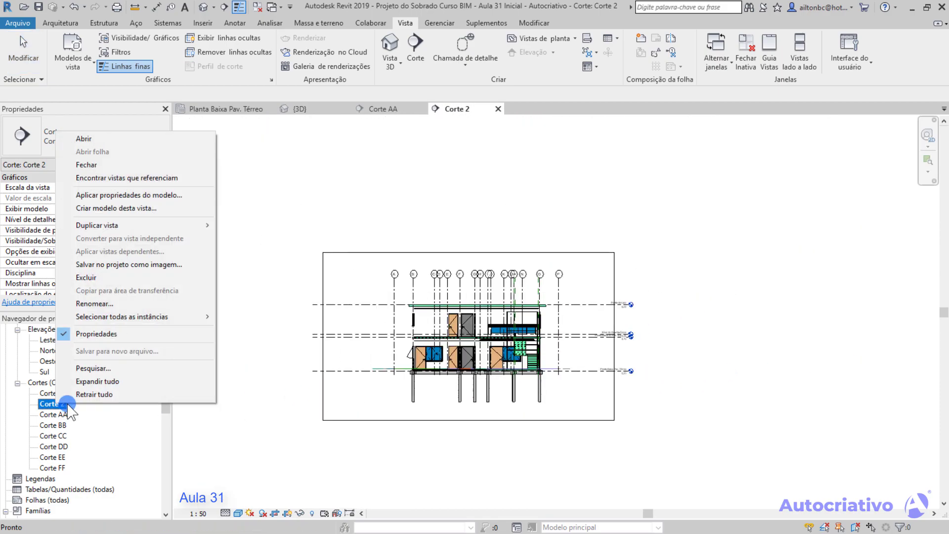
click(79, 272)
click(373, 373)
Step: Locate grid 10 in the structural ground floor plan, and open the architectural floor plan Planta Baixa Pav. Térreo
scroll(558, 402, down, 7)
middle_drag(586, 402, 494, 299)
scroll(494, 298, up, 1)
scroll(624, 270, up, 4)
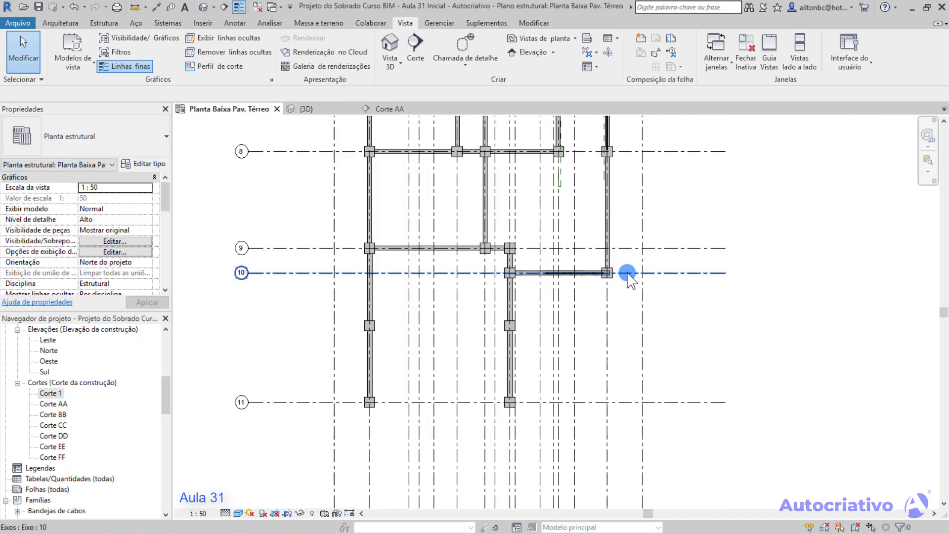
scroll(211, 281, up, 1)
middle_drag(246, 294, 282, 316)
drag(161, 378, 161, 337)
double_click(90, 416)
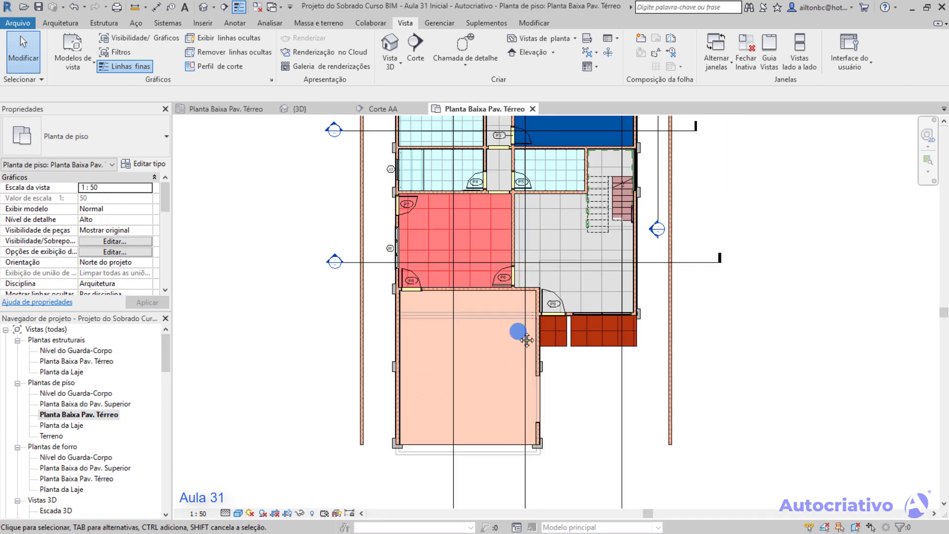
Step: Delete the section Corte 1 beside the staircase, together with its view, from the ground floor plan
scroll(574, 294, up, 3)
scroll(586, 295, up, 5)
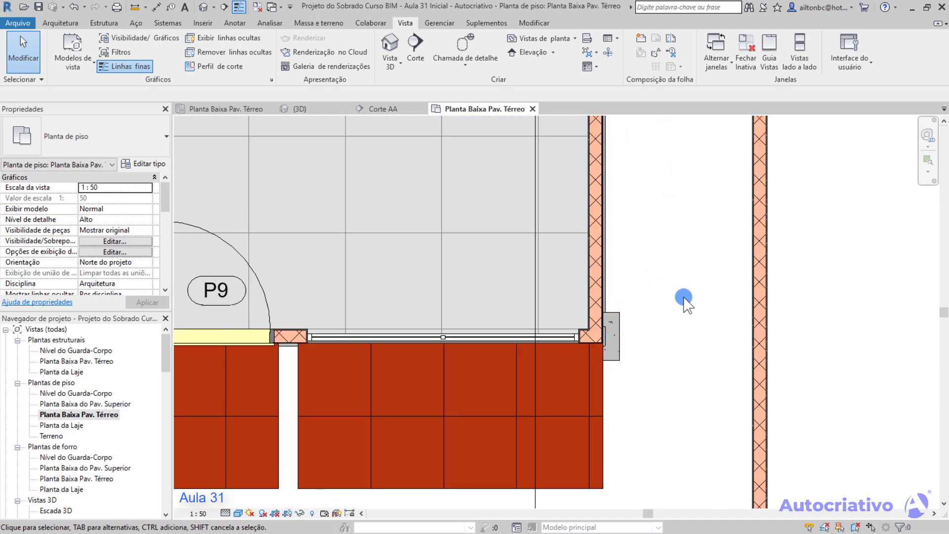
scroll(692, 321, down, 5)
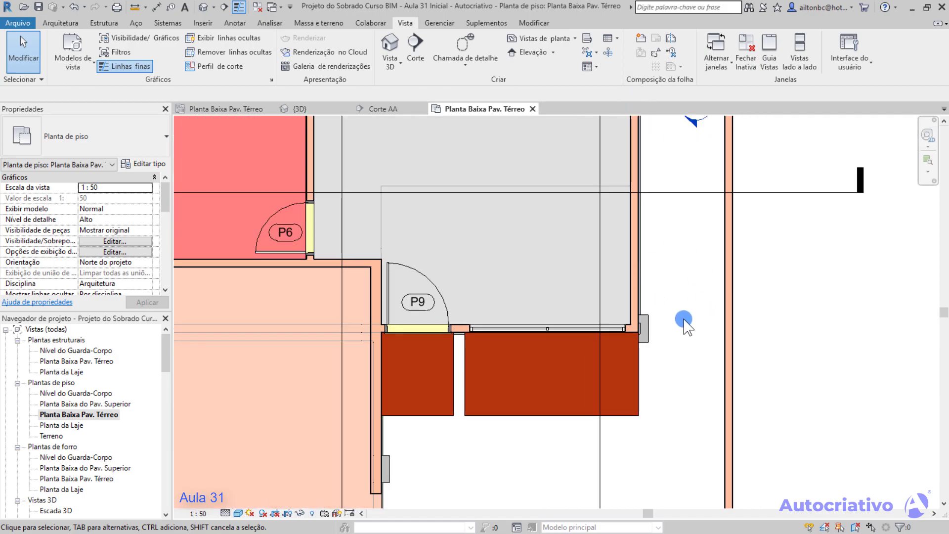
scroll(751, 317, down, 1)
middle_drag(757, 303, 669, 439)
click(677, 328)
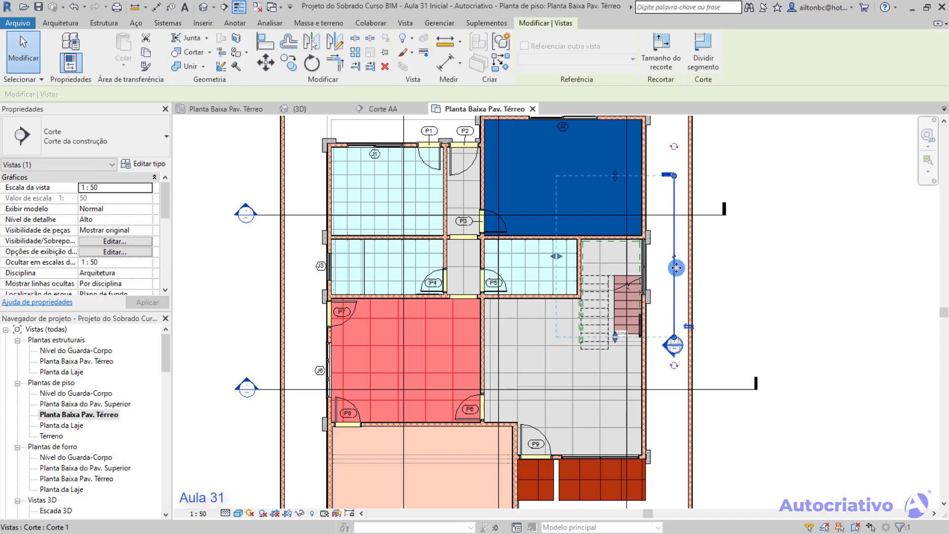
key(Delete)
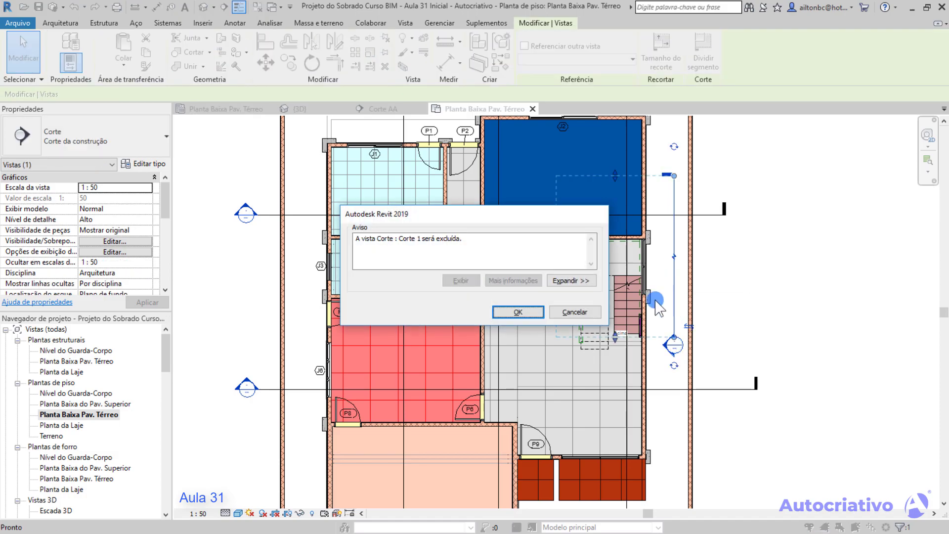
click(526, 315)
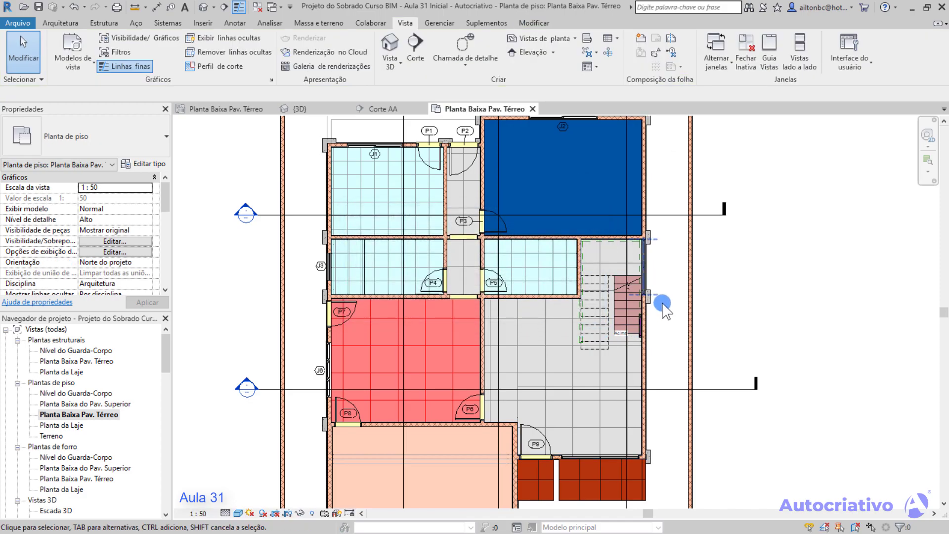
Step: Draw a horizontal section through the front wall with door P9, from inside the garage to beyond the side boundary wall
middle_drag(664, 270, 691, 330)
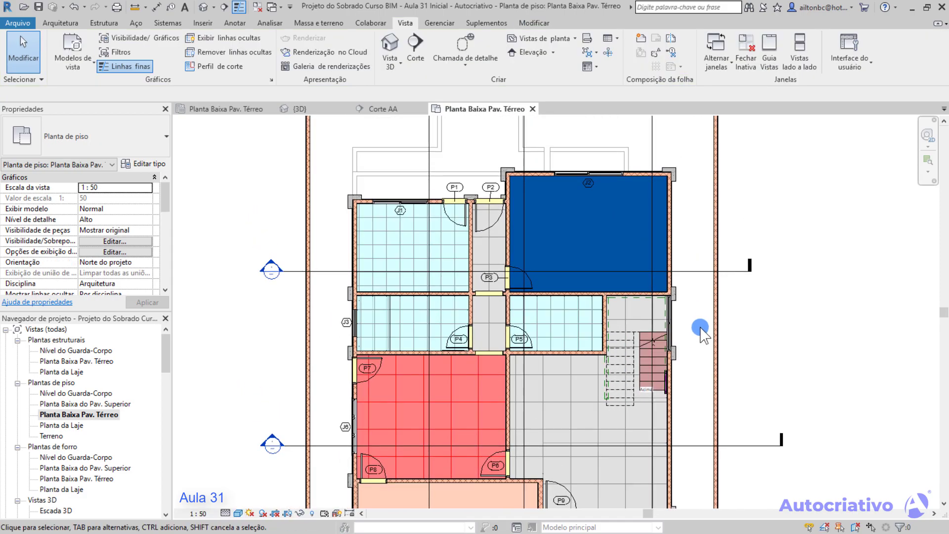
click(414, 44)
scroll(517, 335, up, 5)
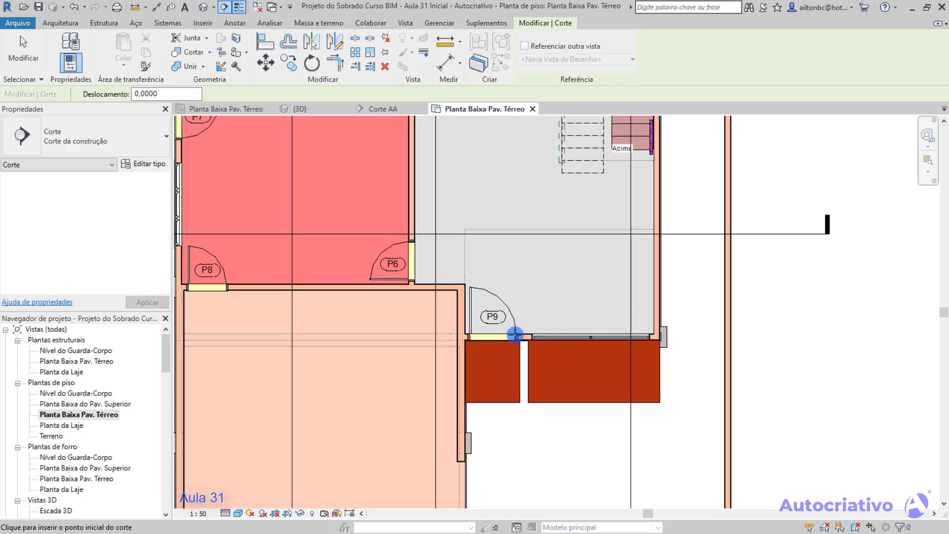
scroll(516, 335, up, 1)
scroll(437, 330, up, 3)
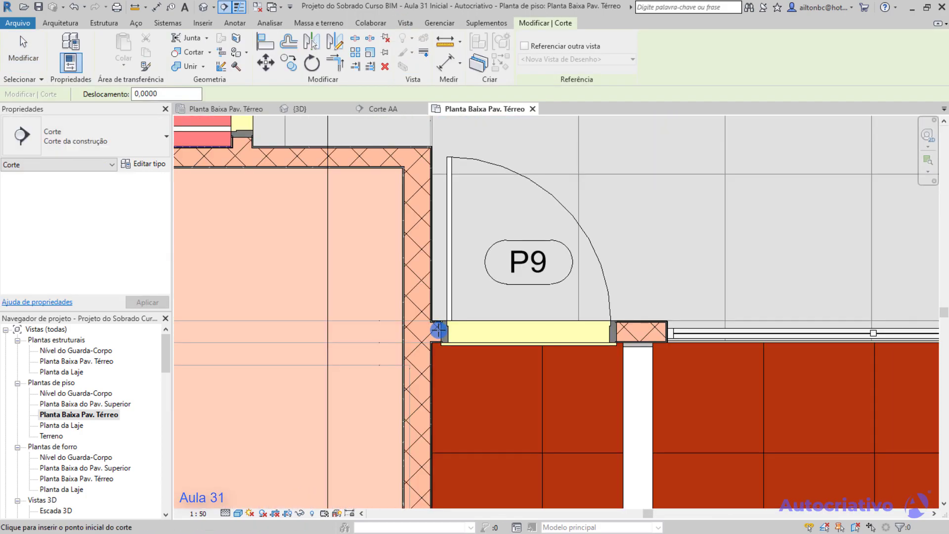
scroll(415, 329, up, 1)
click(371, 328)
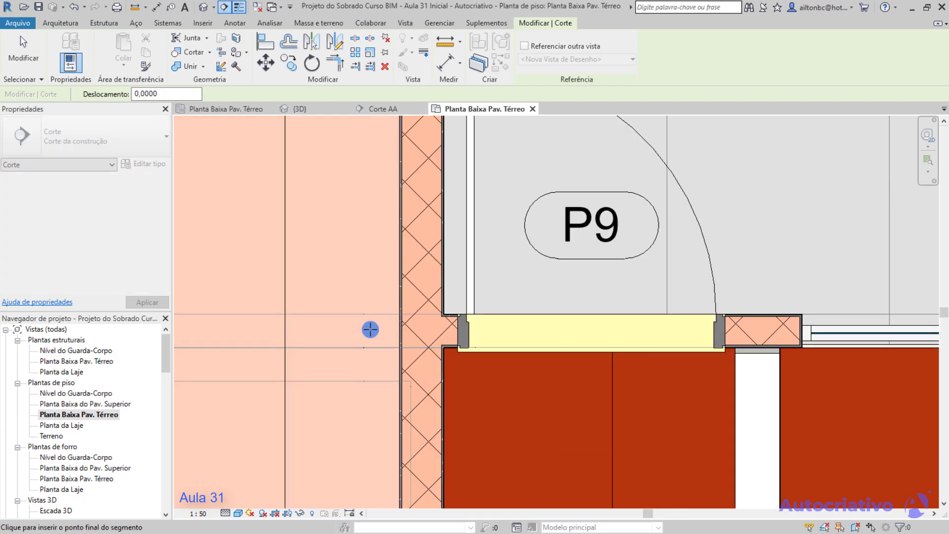
scroll(581, 324, up, 1)
scroll(580, 323, down, 5)
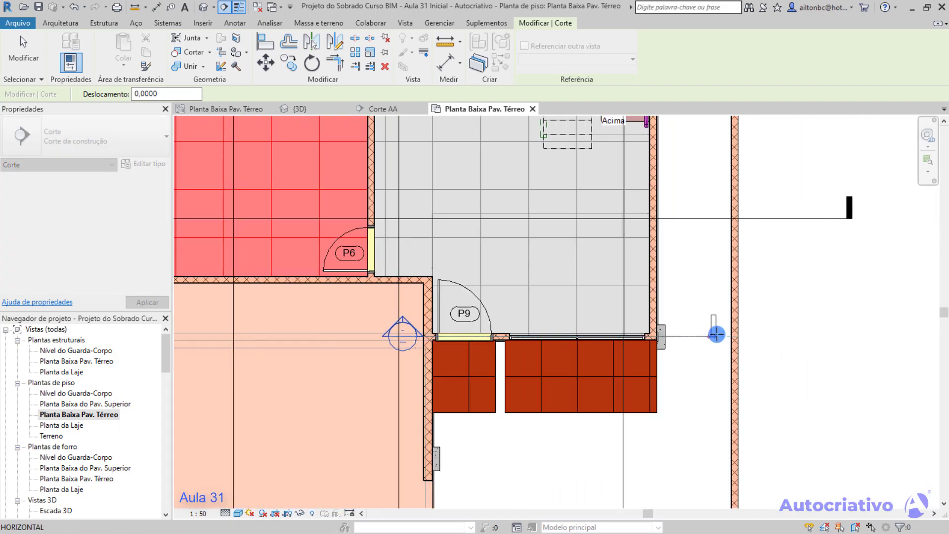
click(850, 330)
key(Escape)
Step: Extend the new section's head past the opposite boundary wall, in line with the other section heads, and enlarge its extents around the plot
drag(417, 336, 217, 337)
middle_drag(271, 345, 722, 363)
drag(665, 354, 424, 355)
scroll(509, 355, down, 2)
middle_drag(665, 352, 508, 386)
middle_drag(587, 276, 568, 375)
scroll(566, 372, down, 1)
drag(566, 209, 357, 229)
middle_drag(621, 252, 585, 375)
scroll(648, 373, down, 2)
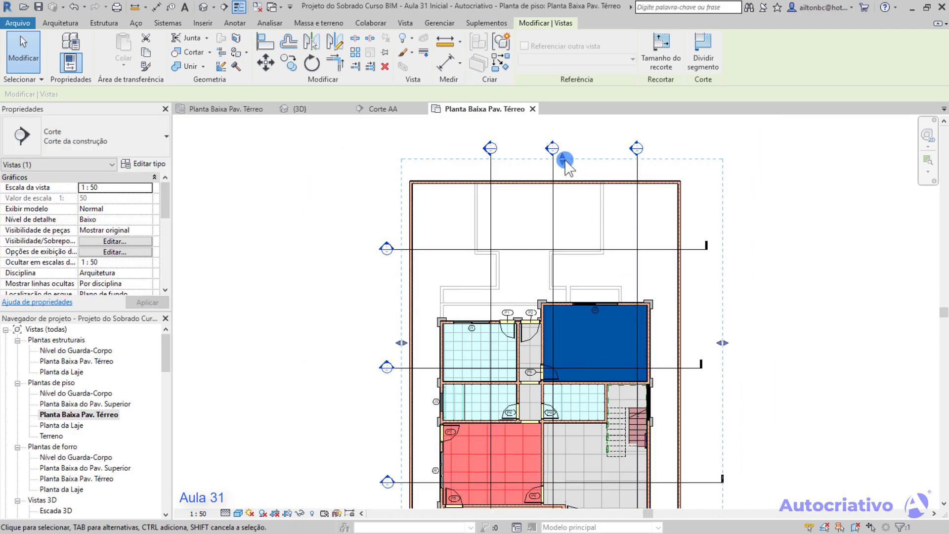
middle_drag(569, 261, 538, 155)
click(746, 394)
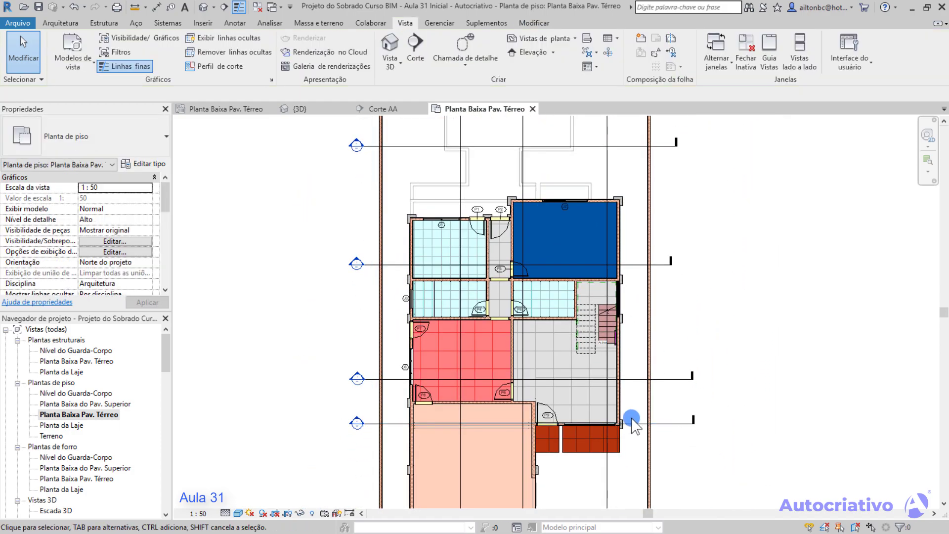
Step: Open the new section's view and set its visual style to Cores consistentes and its detail level to Alto
middle_drag(487, 418, 516, 356)
scroll(395, 366, up, 4)
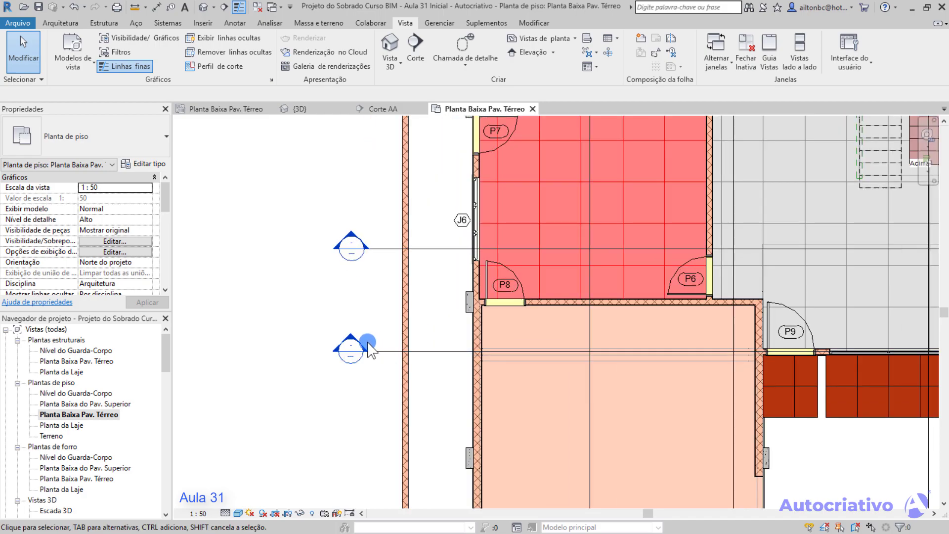
double_click(352, 339)
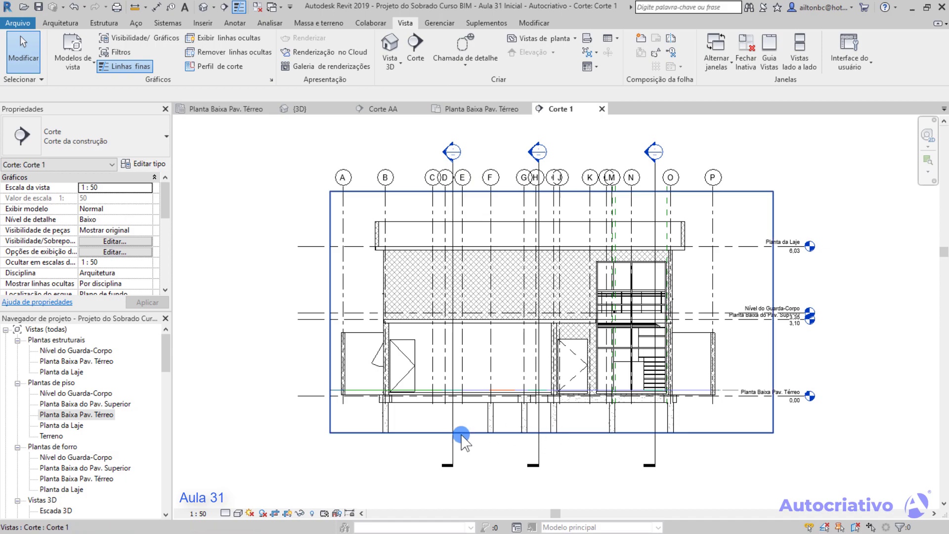
click(239, 514)
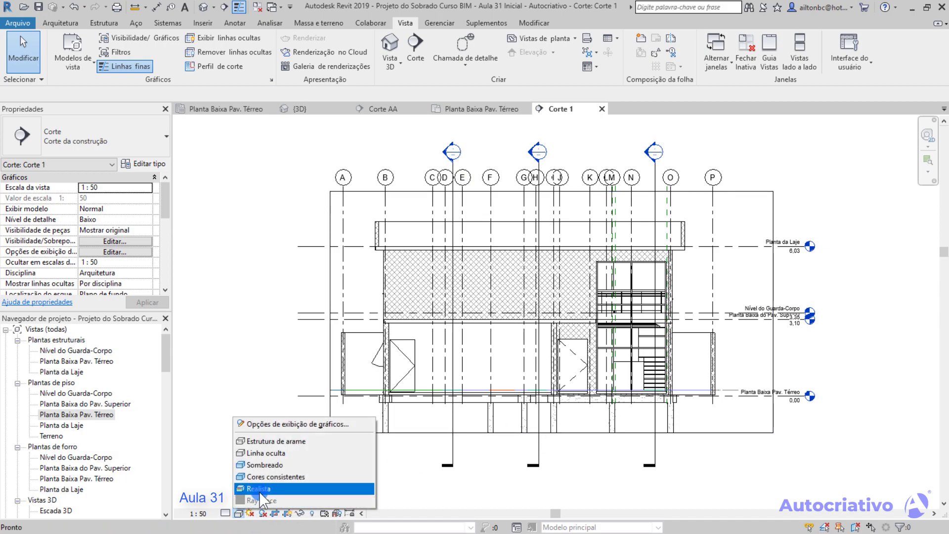
click(266, 477)
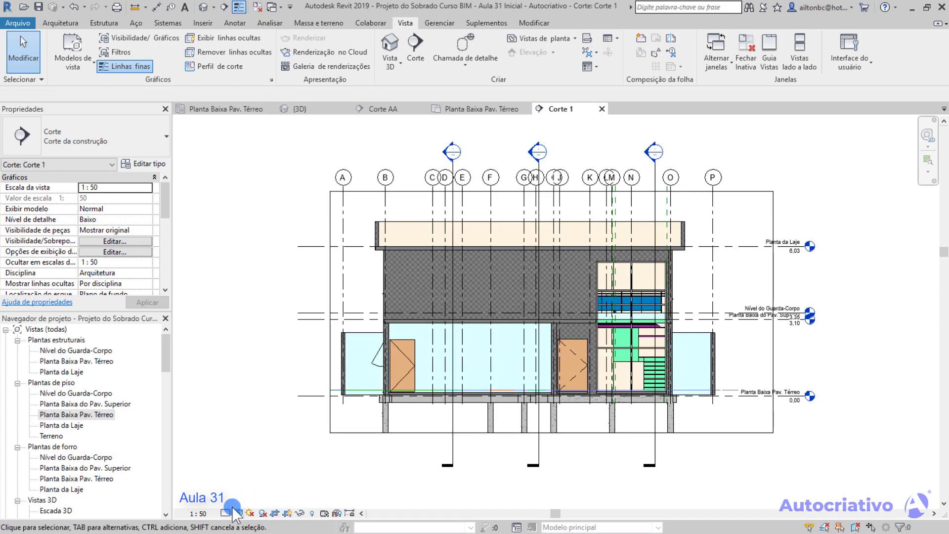
click(242, 499)
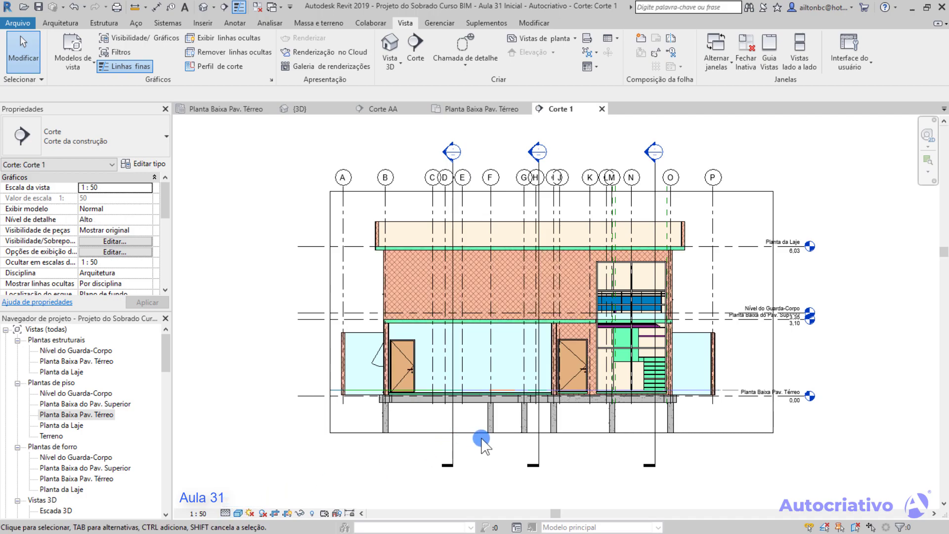
Step: Widen the section's crop region beyond grid P and raise its upper edge above the grid bubbles
scroll(499, 447, up, 5)
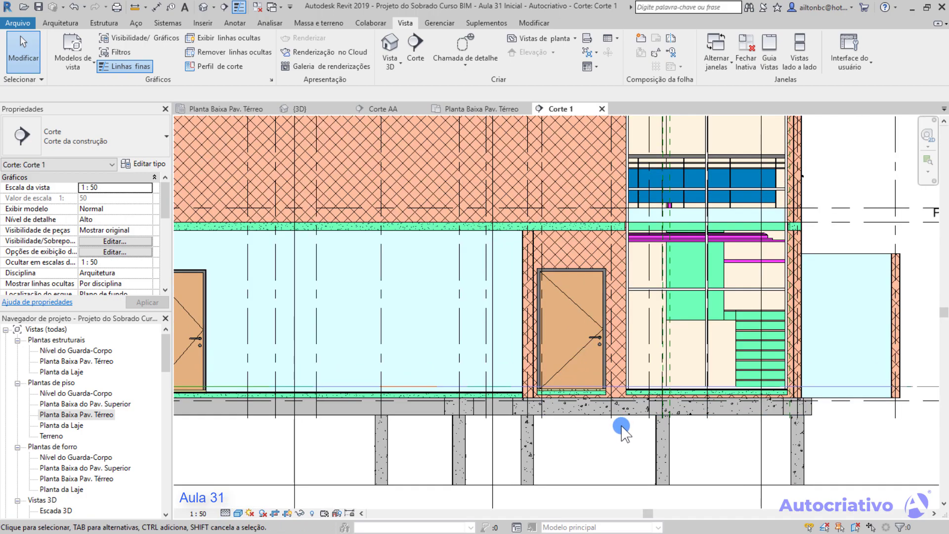
scroll(621, 424, up, 1)
middle_drag(673, 429, 679, 443)
scroll(687, 435, down, 4)
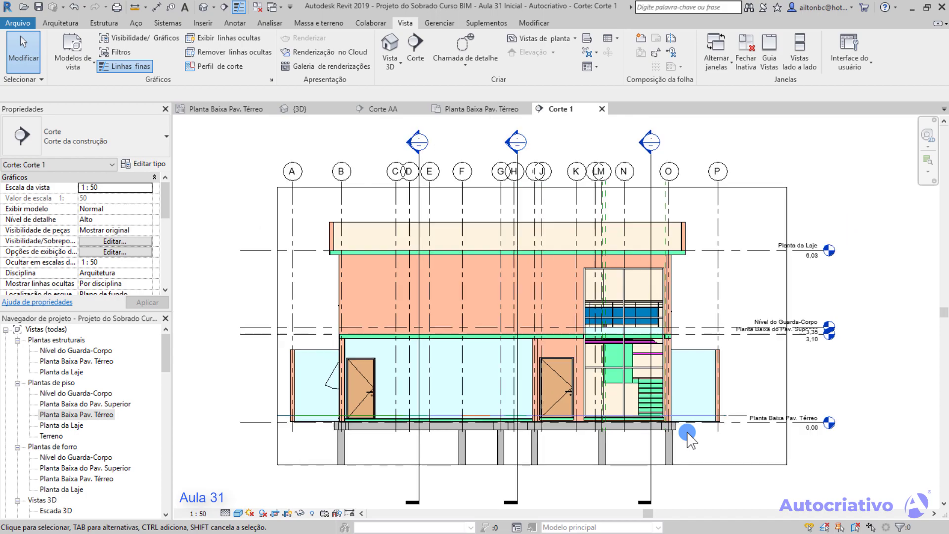
scroll(776, 381, down, 1)
scroll(777, 381, down, 1)
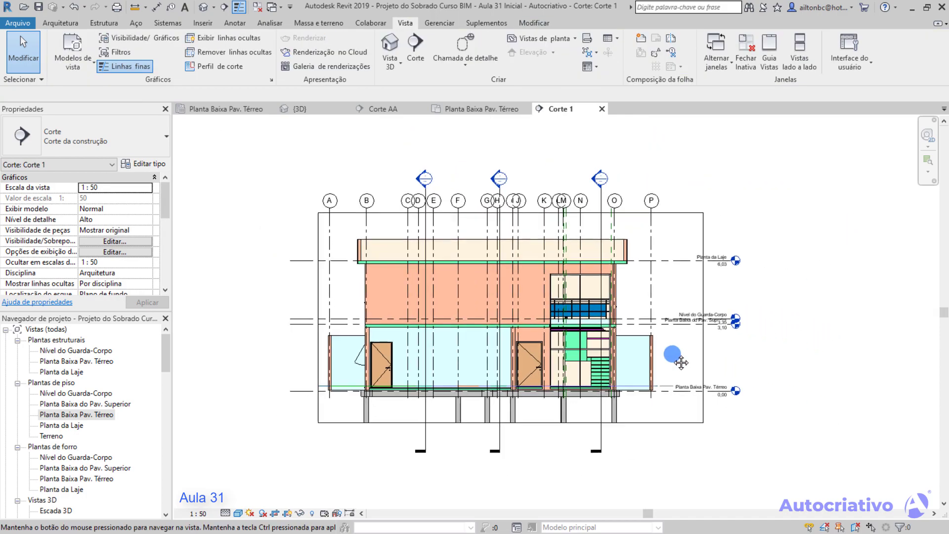
click(681, 326)
drag(681, 317, 823, 316)
scroll(742, 377, up, 2)
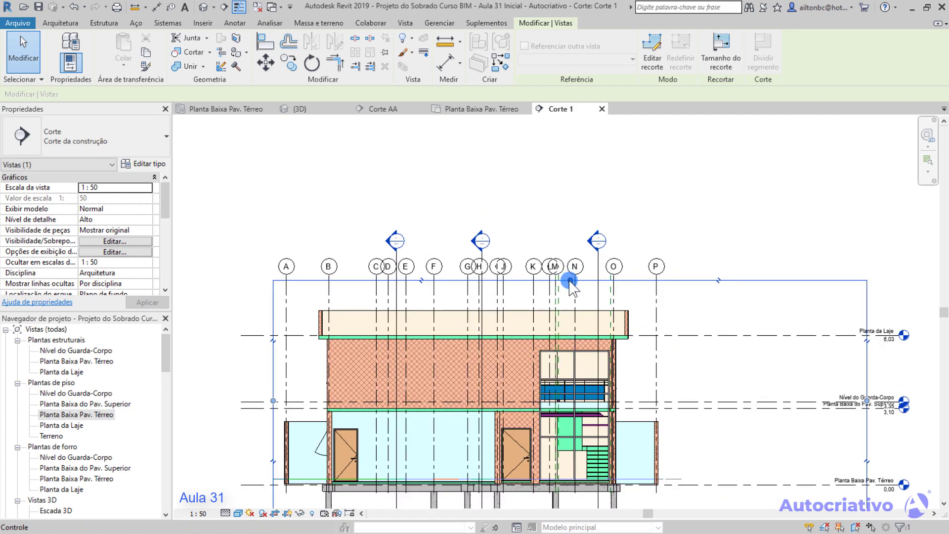
drag(571, 280, 571, 203)
Step: Extend the section's crop region outward beyond grid A and downward below the full depth of the foundation piles
middle_drag(451, 360, 509, 321)
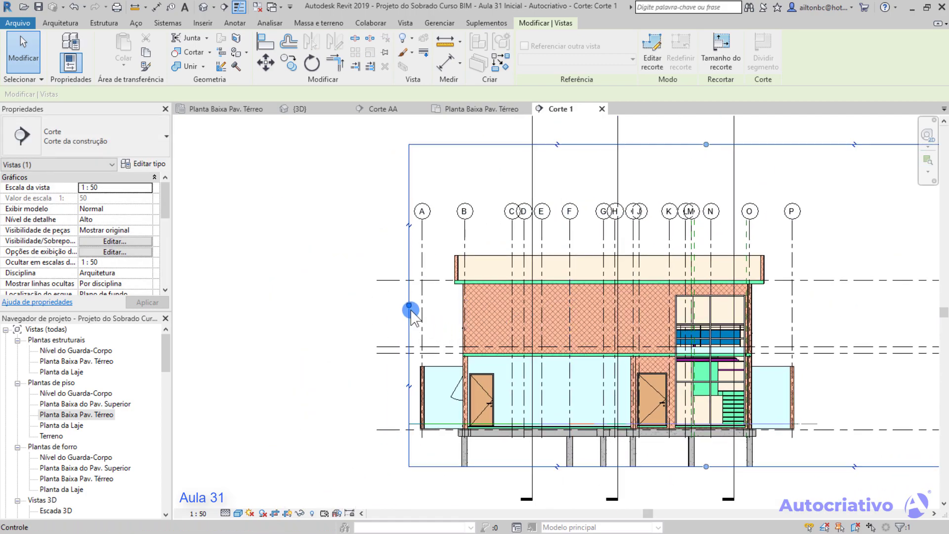
drag(409, 311, 290, 310)
middle_drag(546, 430, 487, 345)
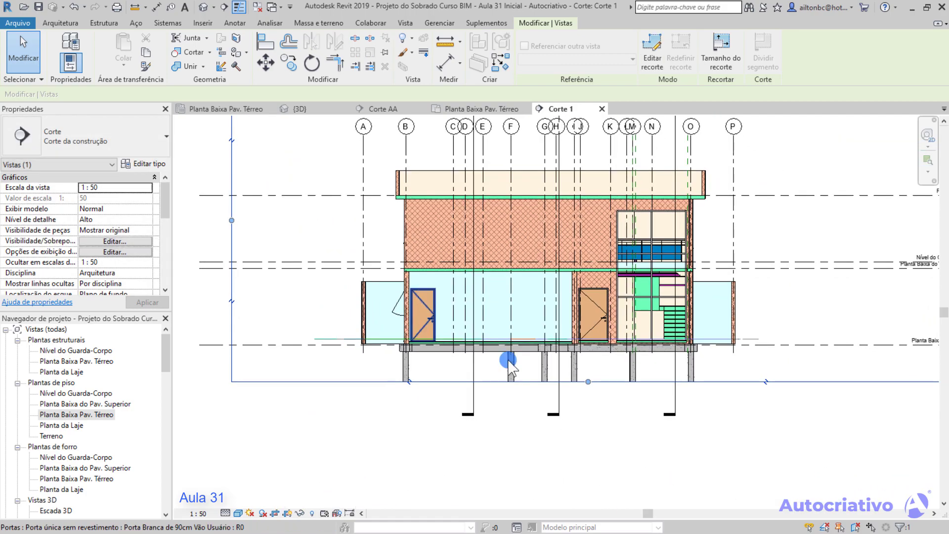
drag(588, 382, 587, 459)
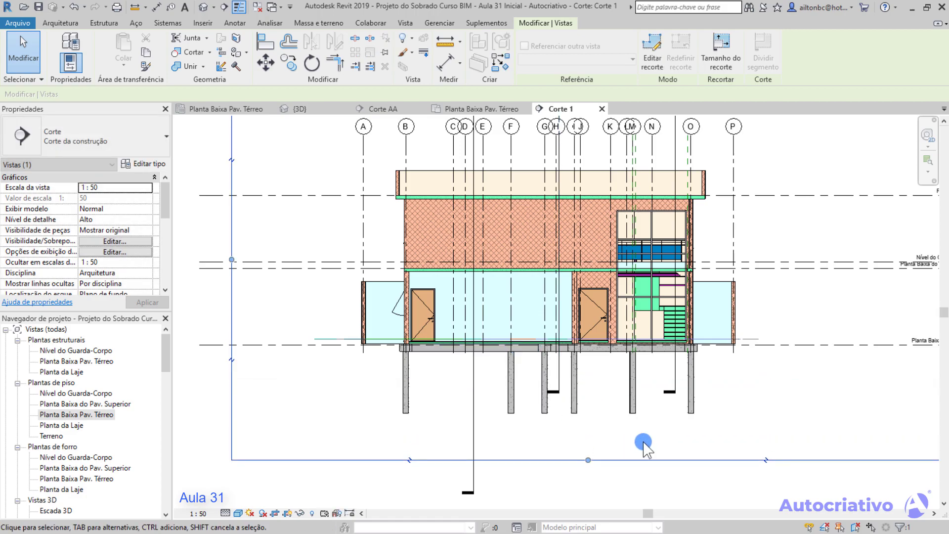
click(642, 442)
scroll(642, 405, down, 1)
middle_drag(643, 403, 631, 459)
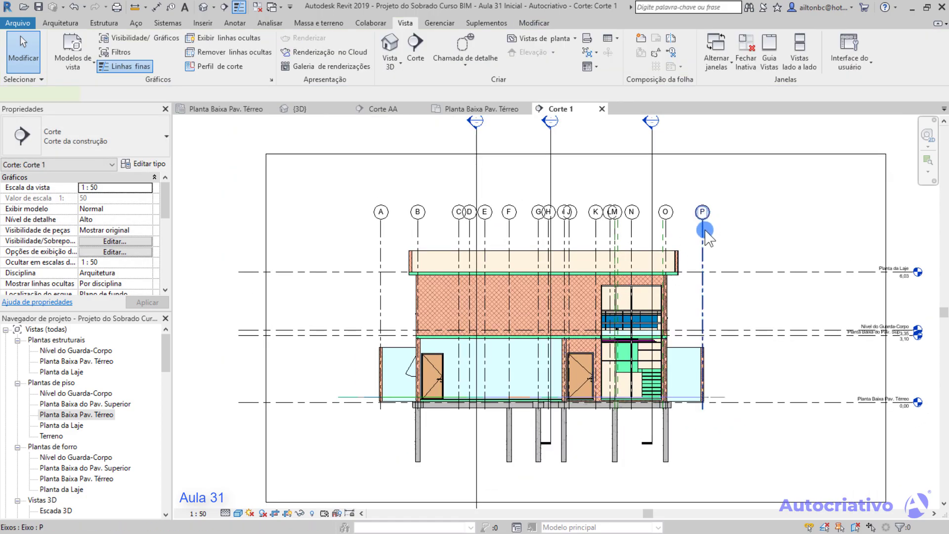
Step: Select all grids visible in the section view and hide them as elements in this view
right_click(705, 230)
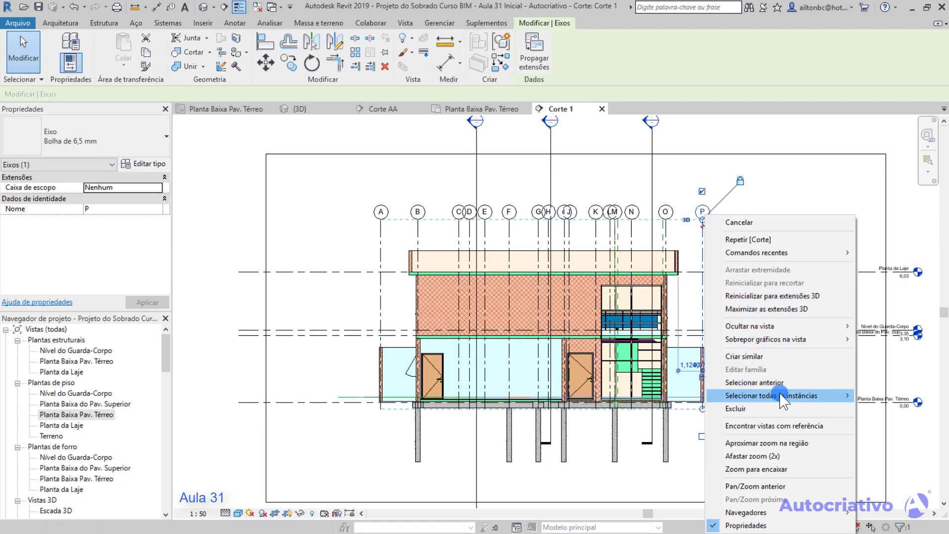
click(664, 396)
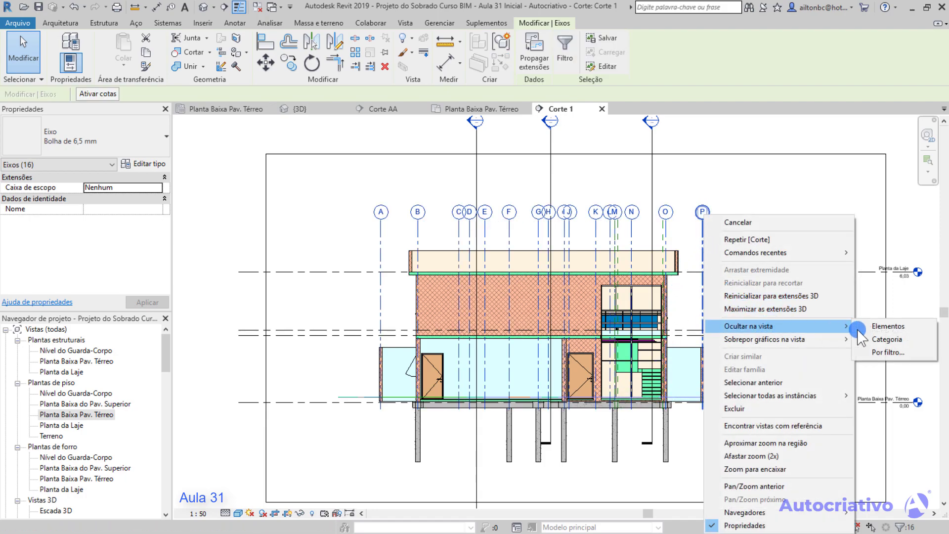
click(876, 330)
Step: Select the three section marks crossing the house and hide them in the section view
middle_drag(762, 317, 786, 330)
drag(685, 215, 501, 206)
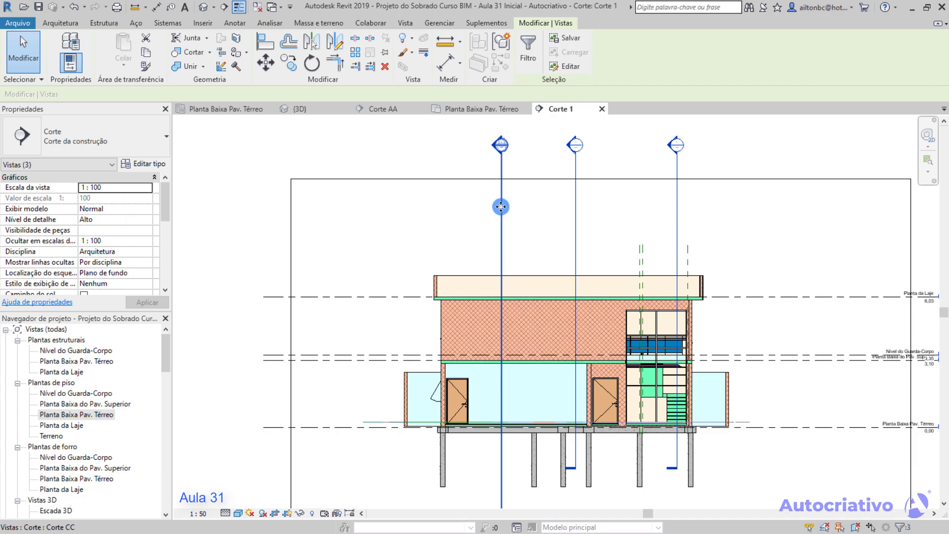
right_click(501, 206)
mouse_move(548, 310)
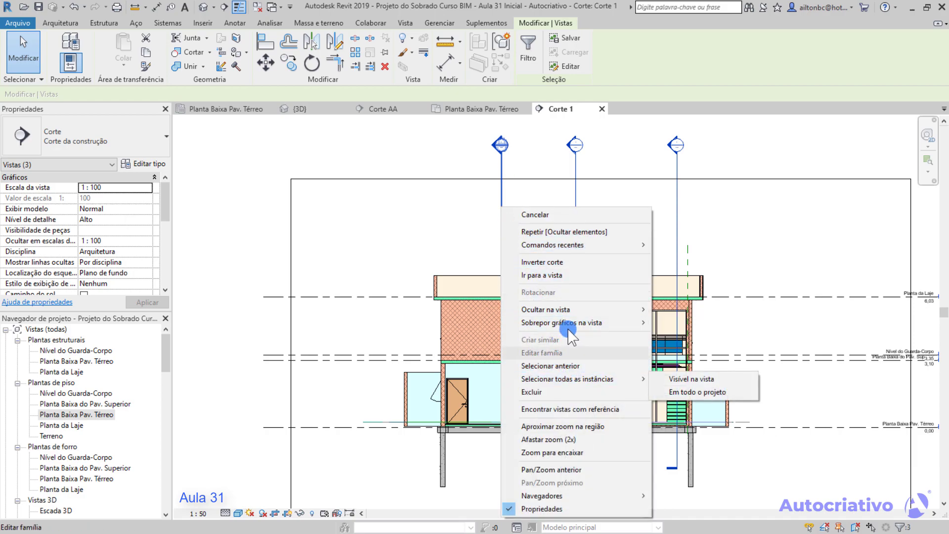
click(682, 310)
Step: Select the four level lines and hide them in the section view
mouse_move(747, 457)
middle_down()
mouse_move(691, 415)
mouse_move(629, 394)
mouse_move(688, 424)
mouse_move(732, 418)
middle_up()
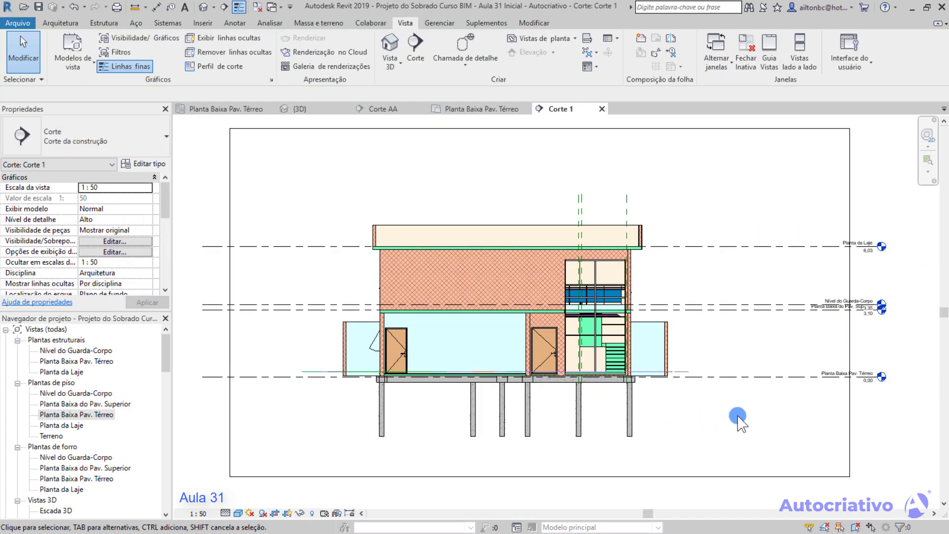
drag(800, 414, 718, 248)
right_click(722, 244)
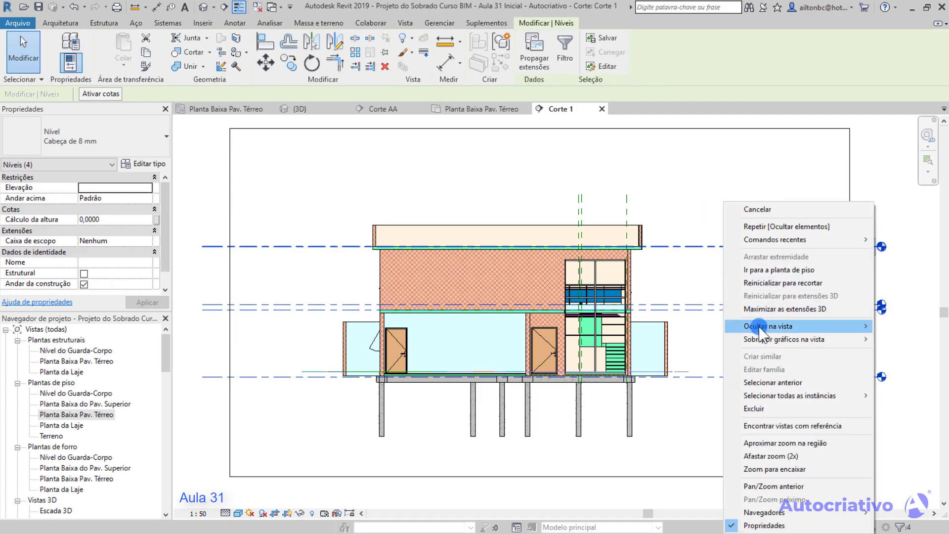
mouse_move(765, 330)
click(695, 326)
Step: Select the three reference planes above the staircase area and hide them as elements in the section view
drag(643, 217, 572, 204)
right_click(578, 202)
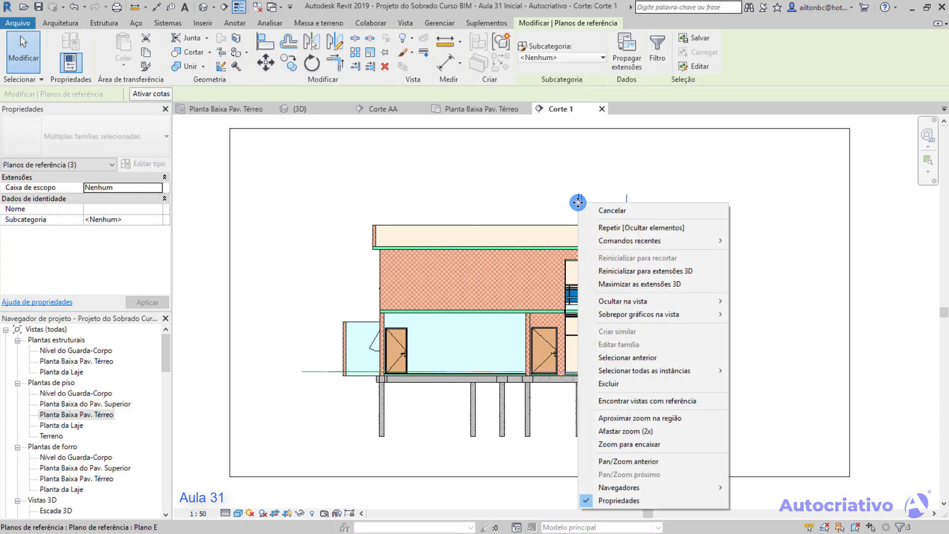
mouse_move(727, 304)
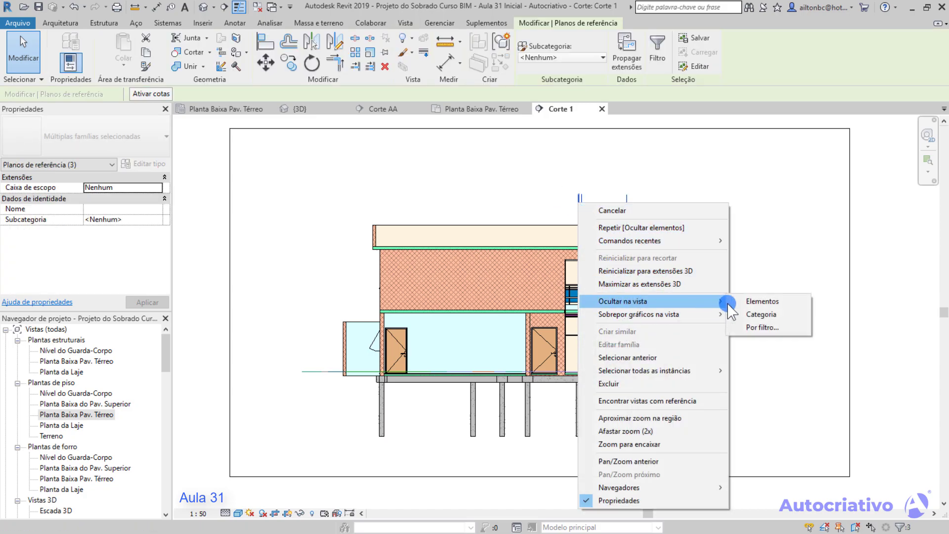
click(762, 302)
Step: Hide the imported Planta do Primeiro Andar.dwg line at ground level in the section view
scroll(668, 392, up, 2)
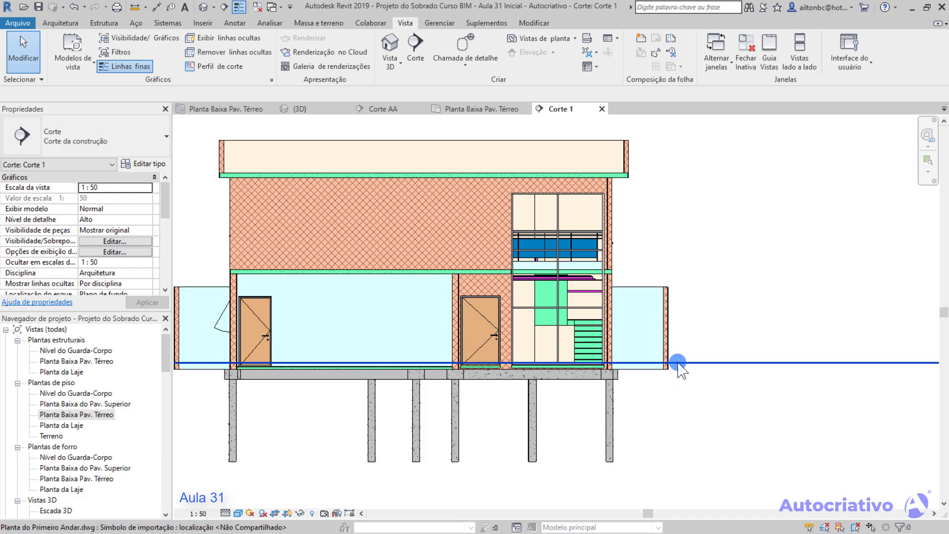
scroll(678, 363, down, 1)
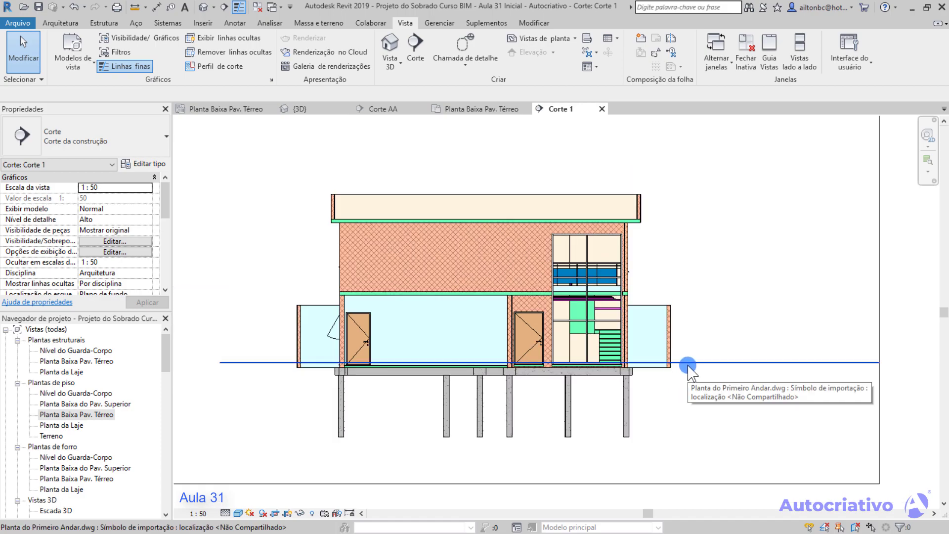
click(688, 367)
right_click(689, 366)
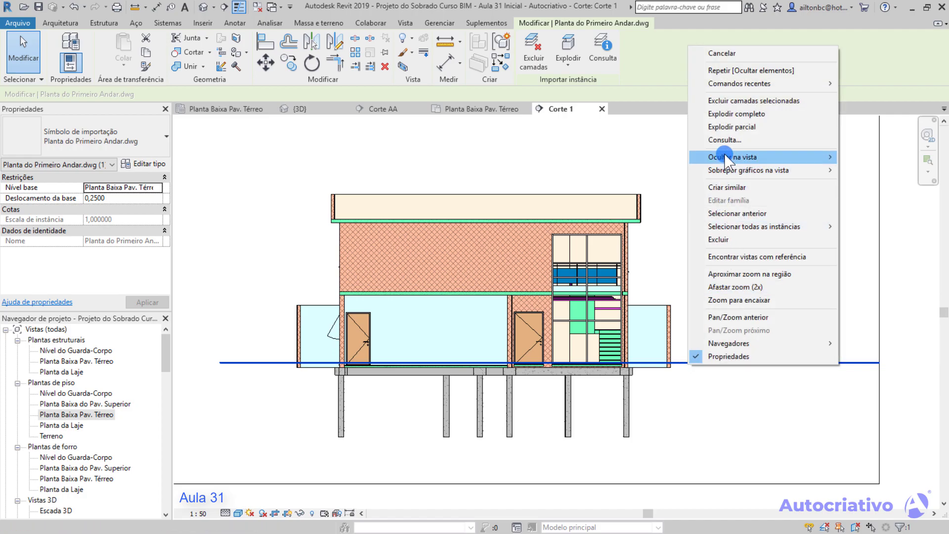
mouse_move(724, 154)
click(872, 157)
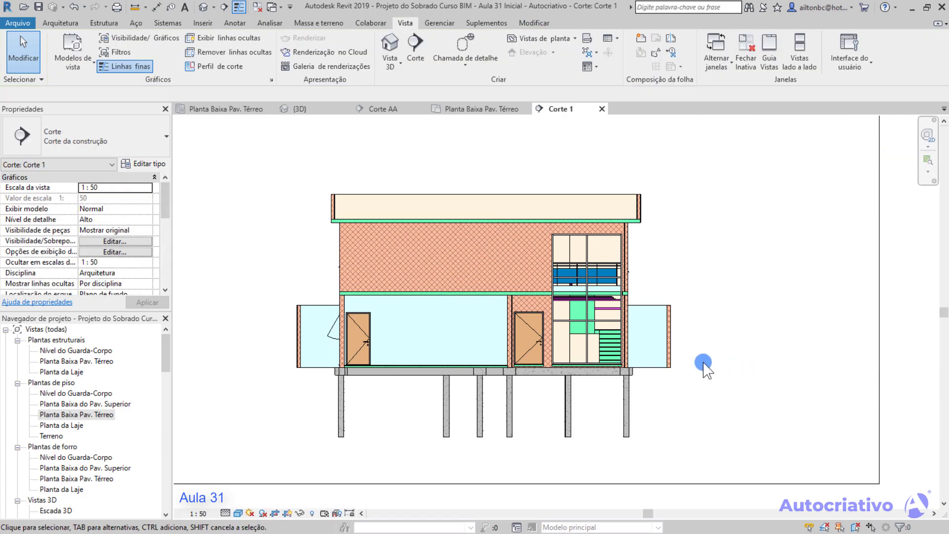
Step: Examine how the ground beam, pile footing and outer walls meet beside the staircase
scroll(707, 367, up, 5)
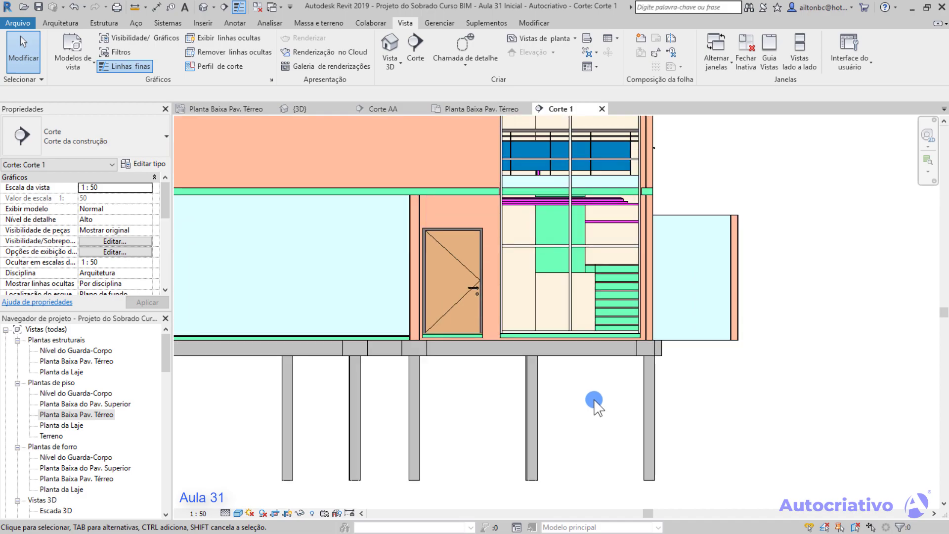
scroll(594, 402, up, 4)
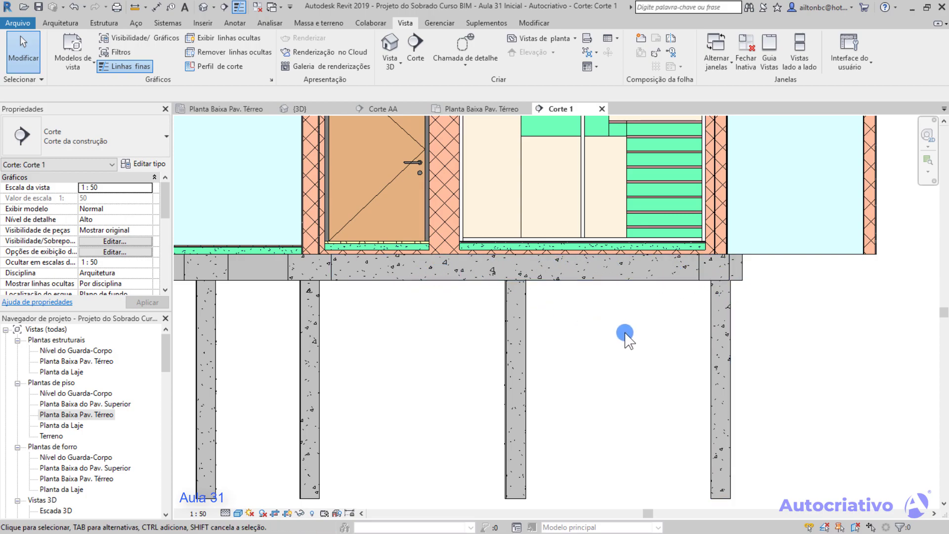
middle_drag(673, 345, 561, 402)
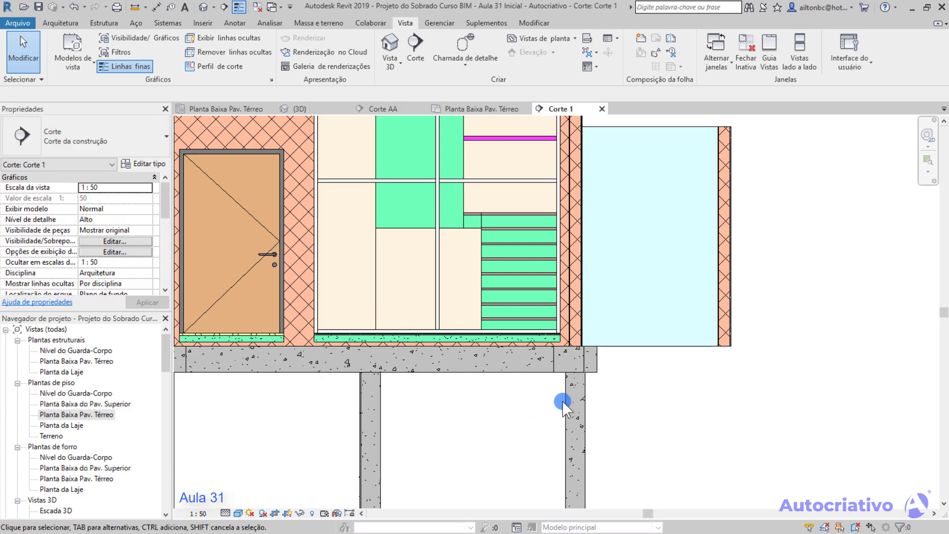
scroll(587, 346, down, 5)
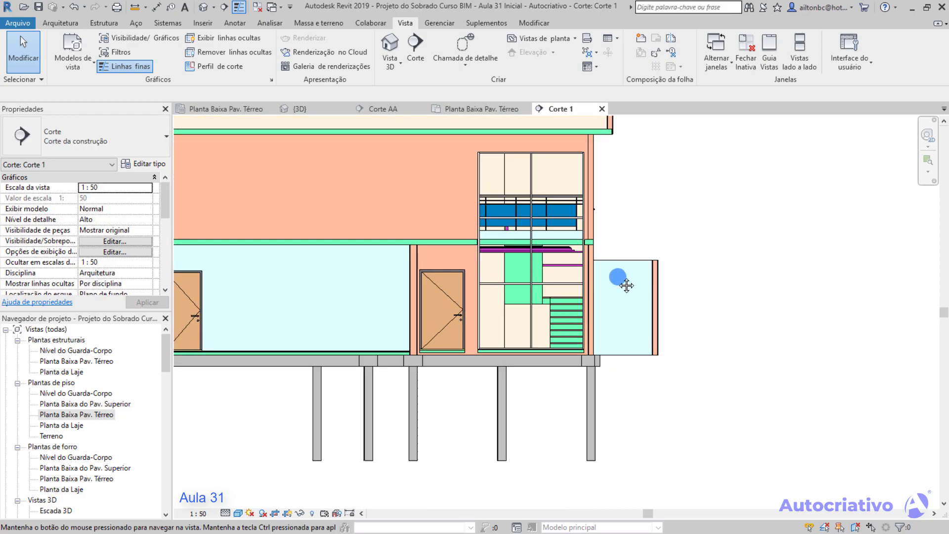
scroll(586, 420, up, 6)
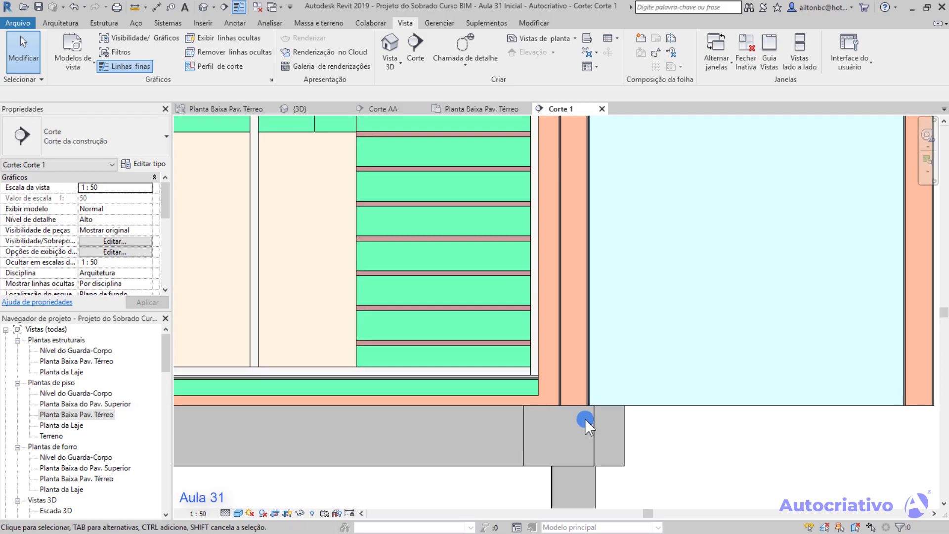
scroll(582, 412, up, 1)
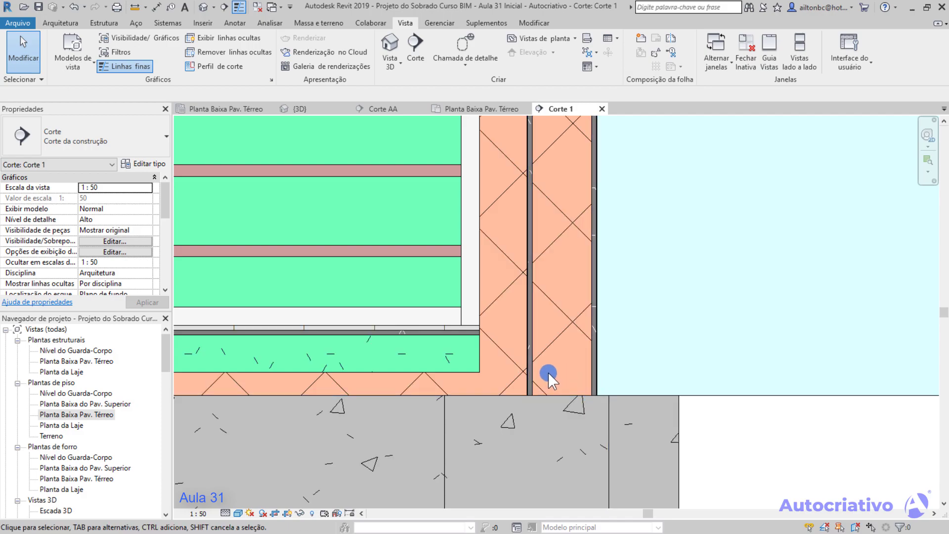
scroll(526, 370, down, 2)
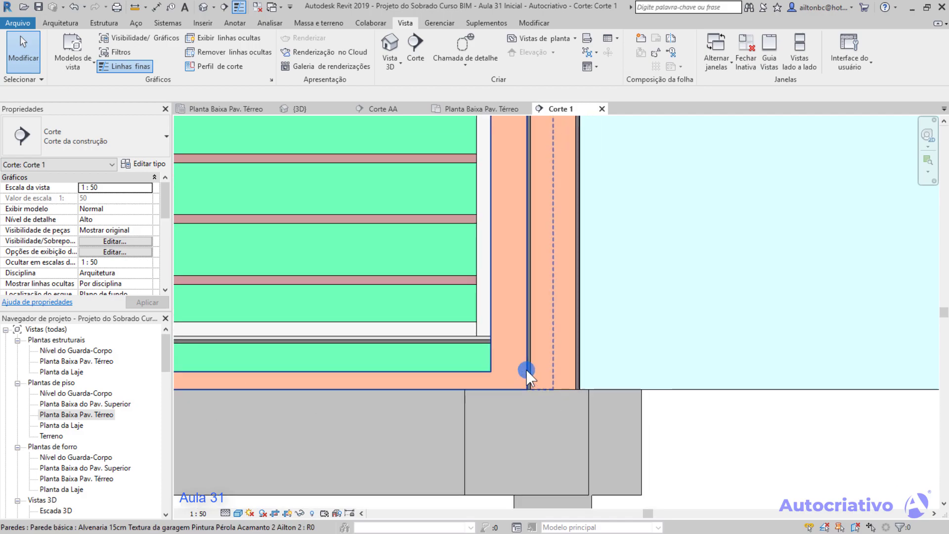
middle_drag(521, 373, 644, 371)
scroll(644, 372, up, 2)
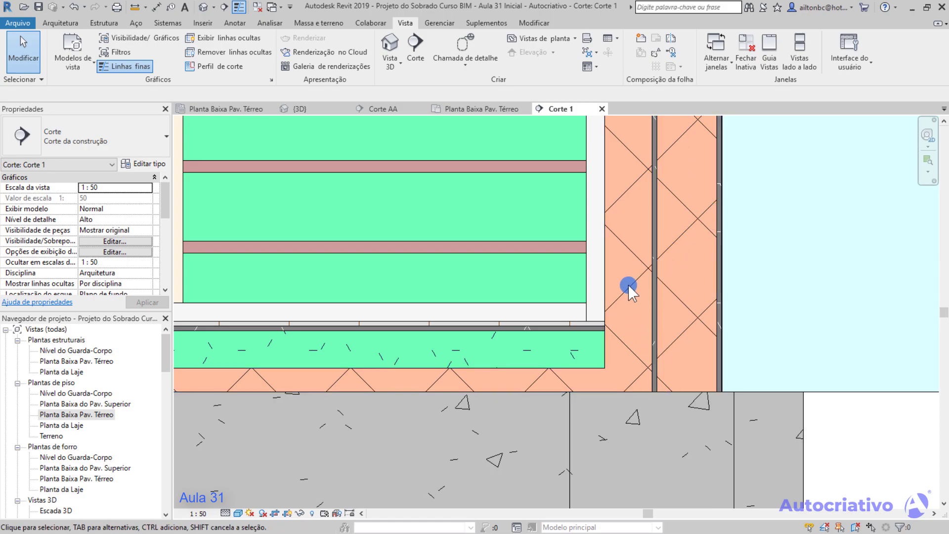
scroll(630, 301, down, 5)
scroll(603, 290, down, 1)
middle_drag(567, 283, 648, 411)
Step: Examine the ground beam and the one-pile footing under the outer wall beside the garage-side door, selecting the footing to identify it
mouse_move(464, 339)
middle_down()
mouse_move(629, 316)
mouse_move(621, 334)
middle_up()
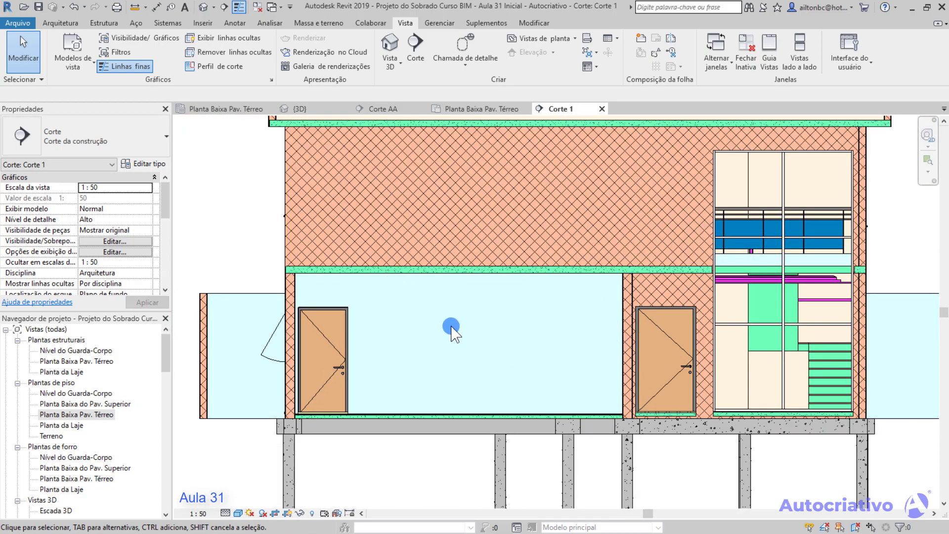
scroll(452, 333, up, 2)
scroll(462, 206, up, 2)
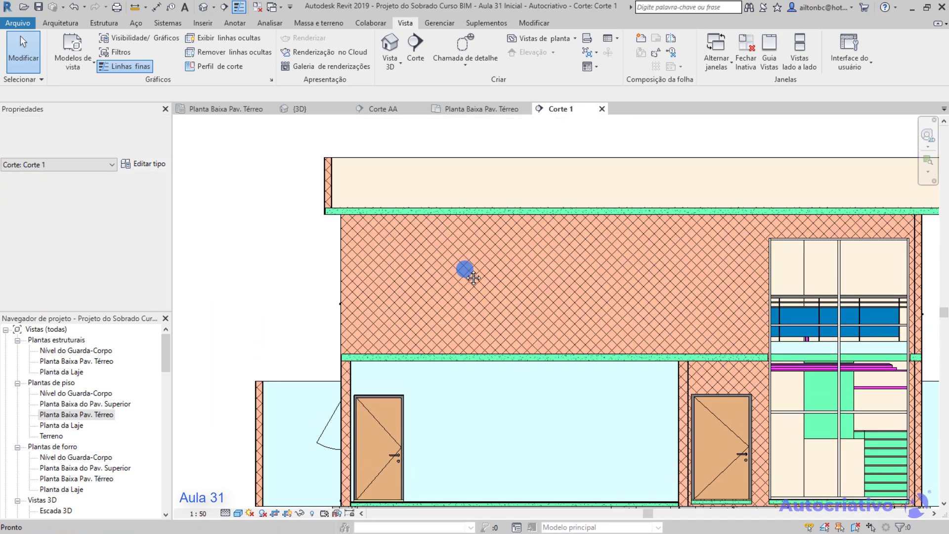
middle_drag(559, 416, 587, 347)
scroll(373, 305, up, 1)
scroll(373, 305, up, 1)
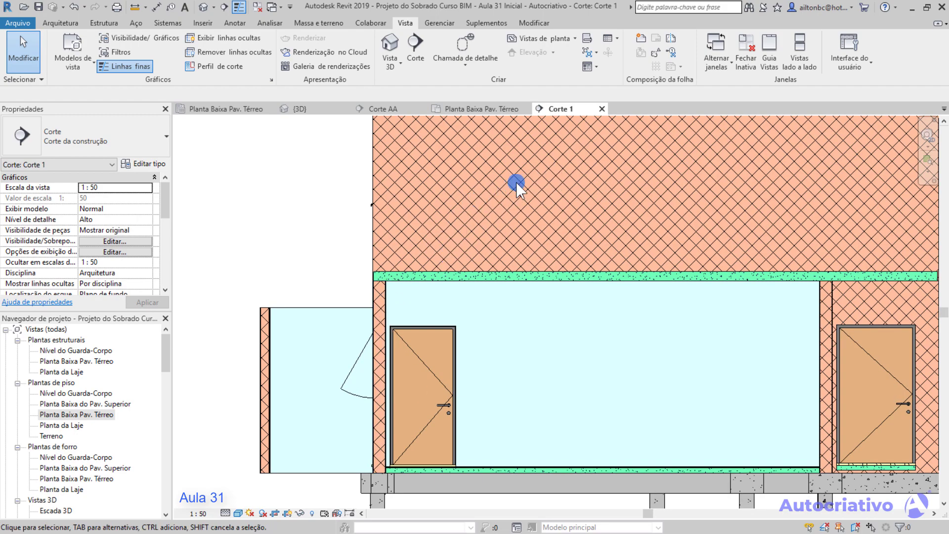
mouse_move(511, 373)
middle_down()
mouse_move(520, 381)
mouse_move(567, 250)
middle_up()
scroll(403, 391, up, 3)
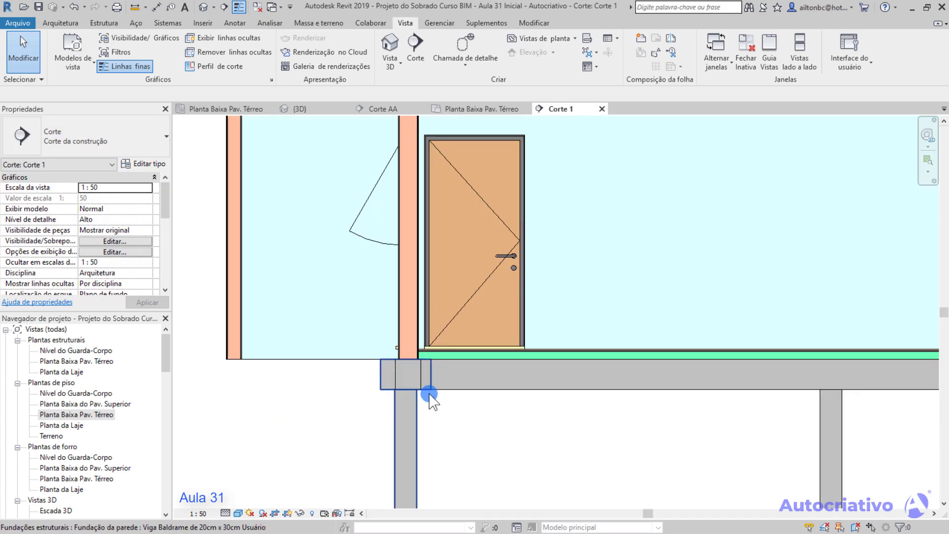
scroll(474, 403, down, 4)
scroll(583, 394, down, 3)
scroll(386, 352, up, 2)
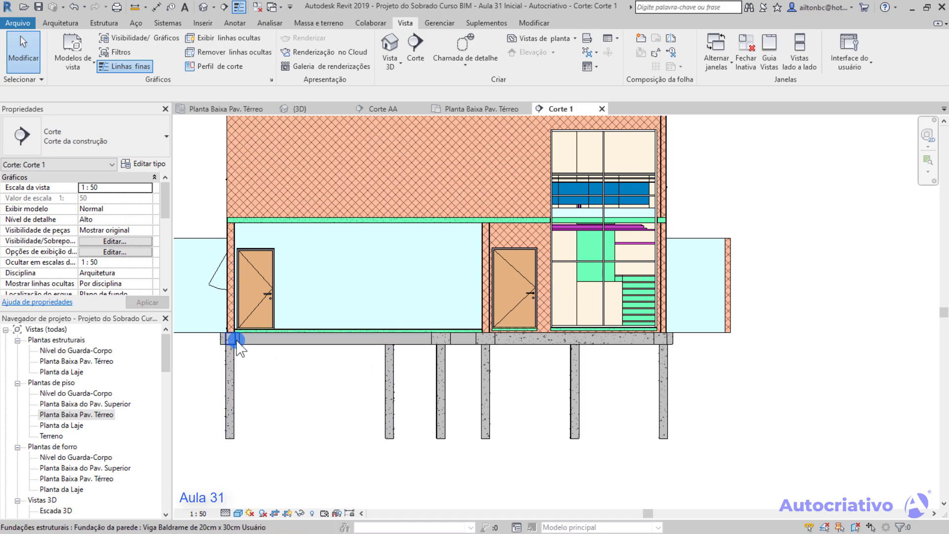
scroll(240, 342, up, 5)
mouse_move(275, 356)
middle_down()
mouse_move(430, 339)
mouse_move(493, 365)
middle_up()
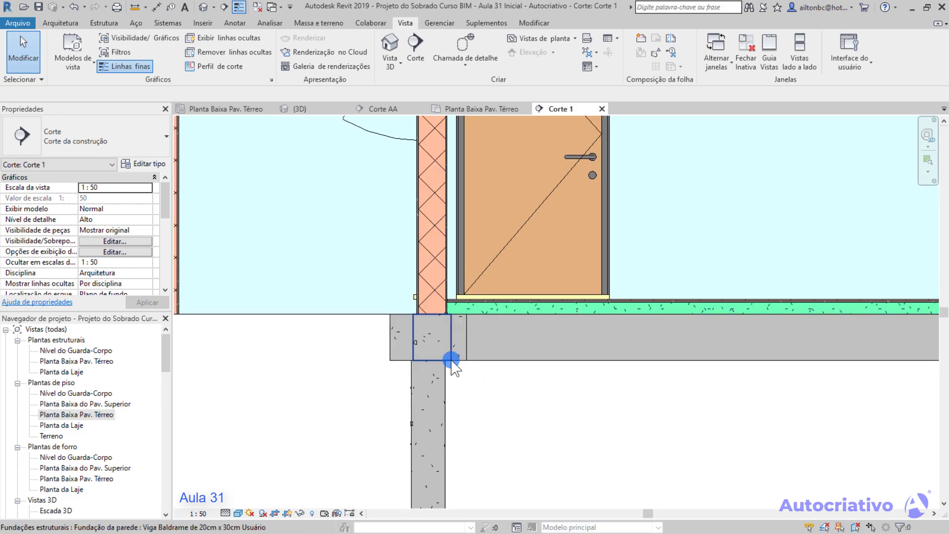
scroll(452, 361, up, 2)
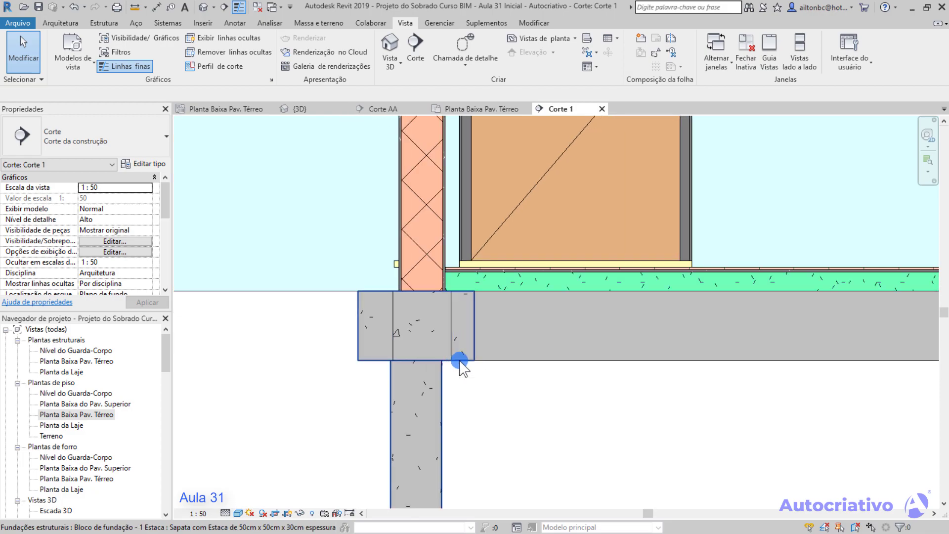
click(470, 354)
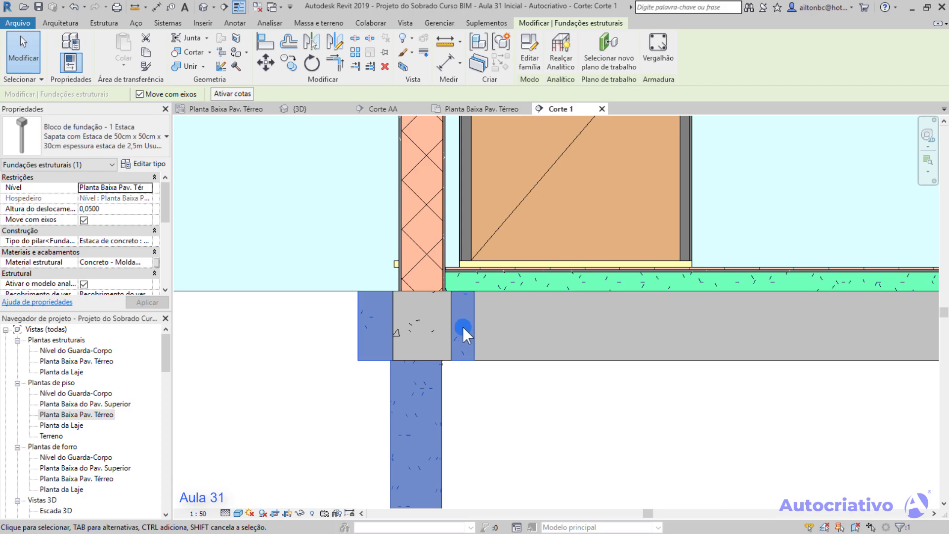
click(483, 413)
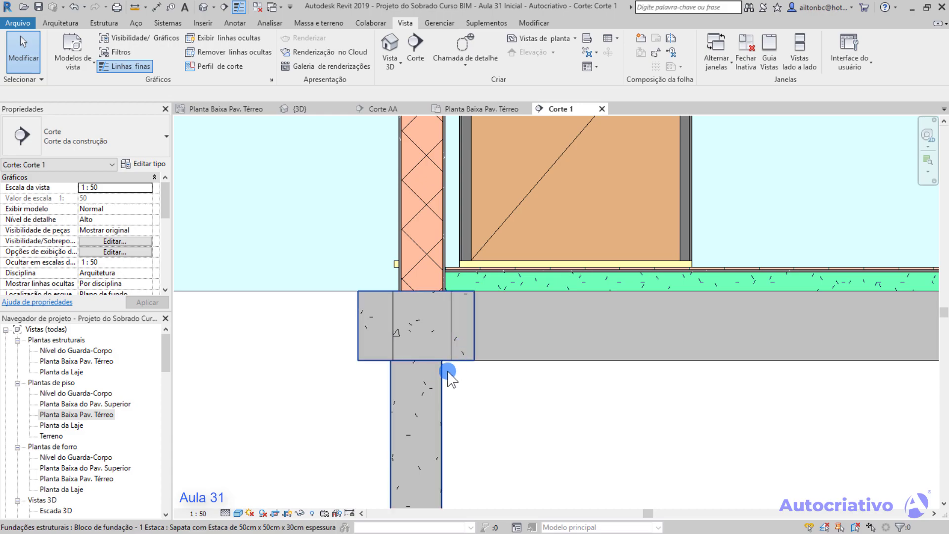
scroll(434, 387, down, 2)
scroll(435, 391, down, 3)
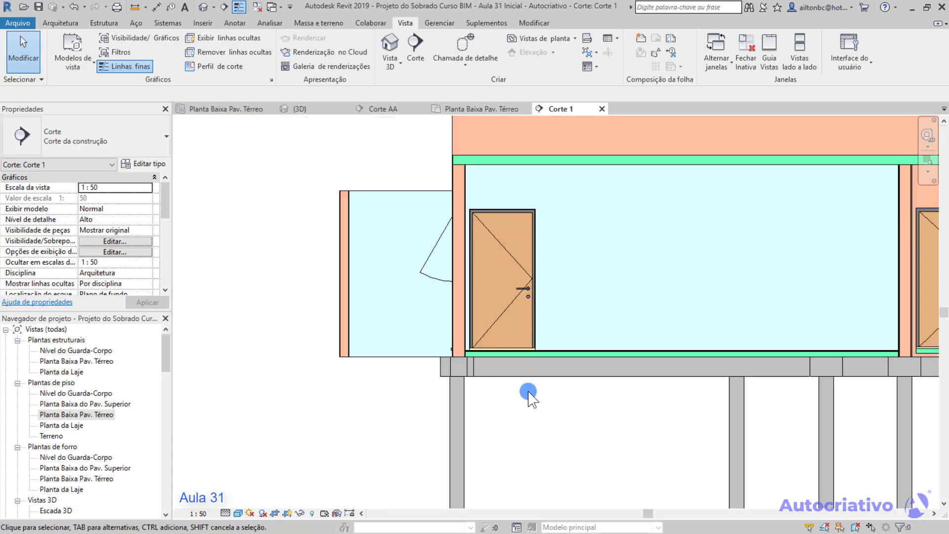
scroll(524, 371, up, 3)
scroll(522, 363, up, 5)
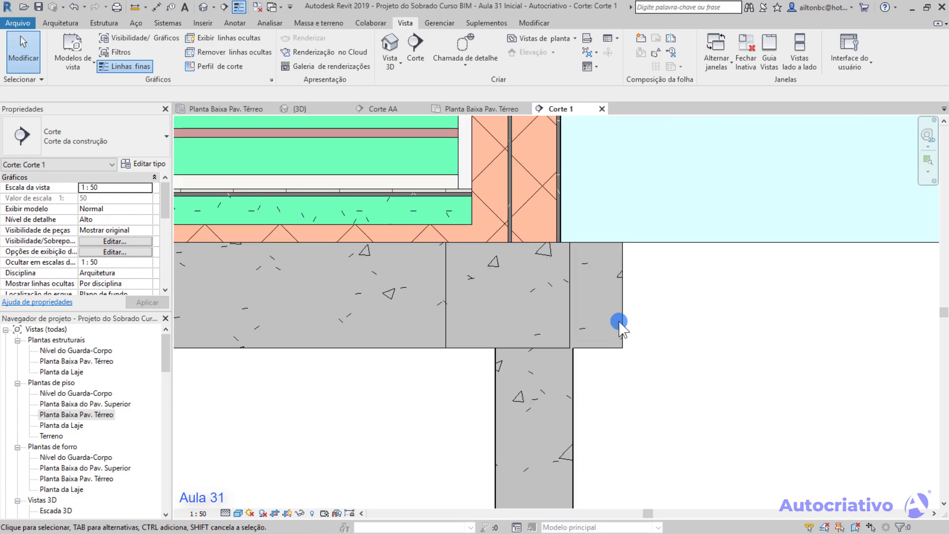
click(621, 320)
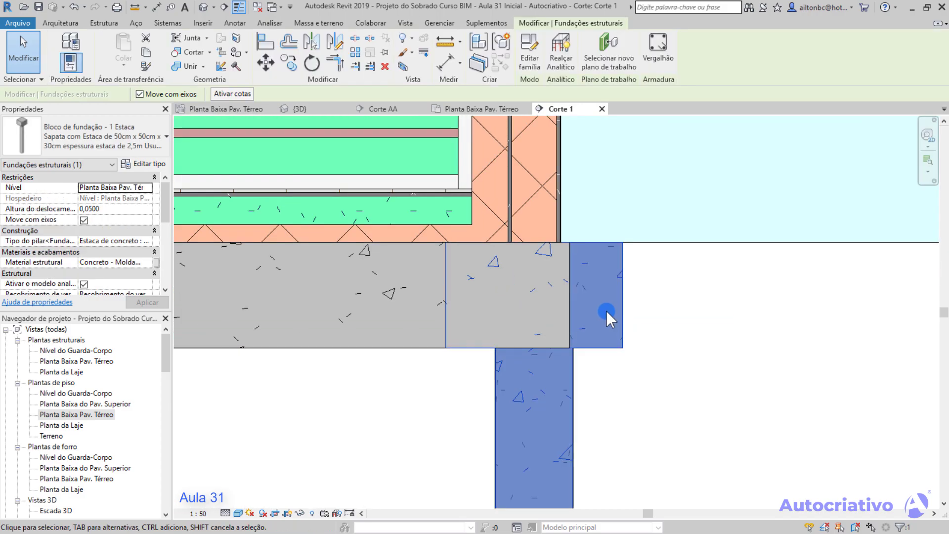
right_click(606, 311)
scroll(627, 383, down, 1)
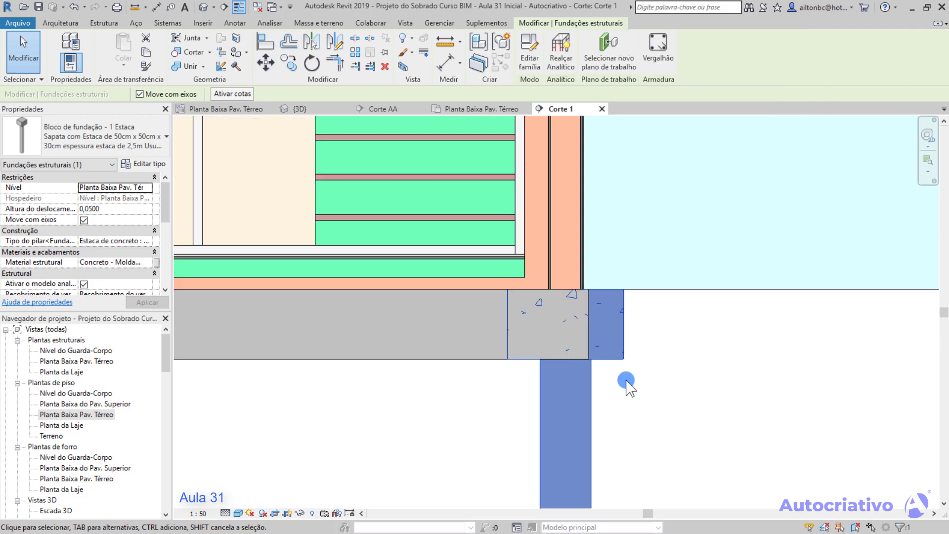
scroll(626, 381, down, 4)
click(625, 383)
Step: Open the by-element graphic overrides for the one-pile footing under the outer wall beside the staircase
middle_drag(579, 402, 614, 356)
scroll(598, 316, up, 3)
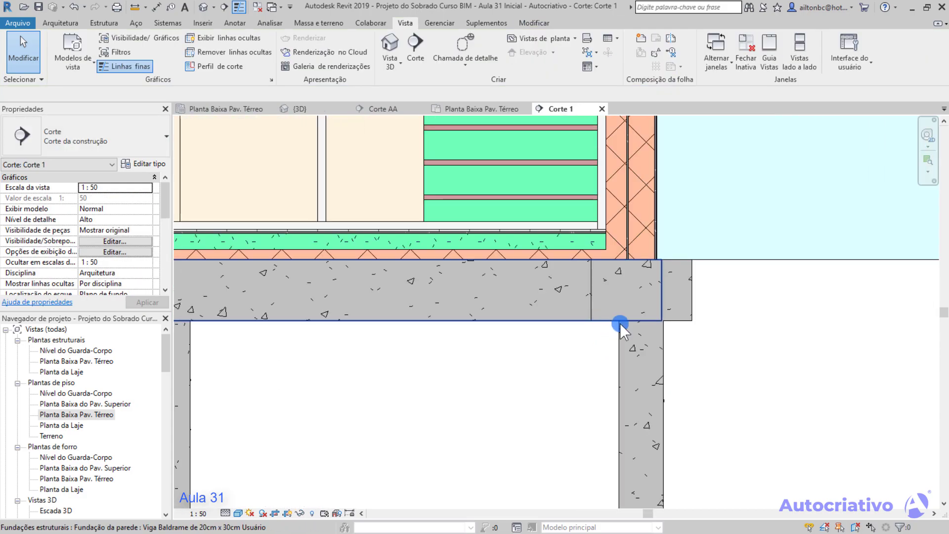
click(667, 317)
right_click(672, 293)
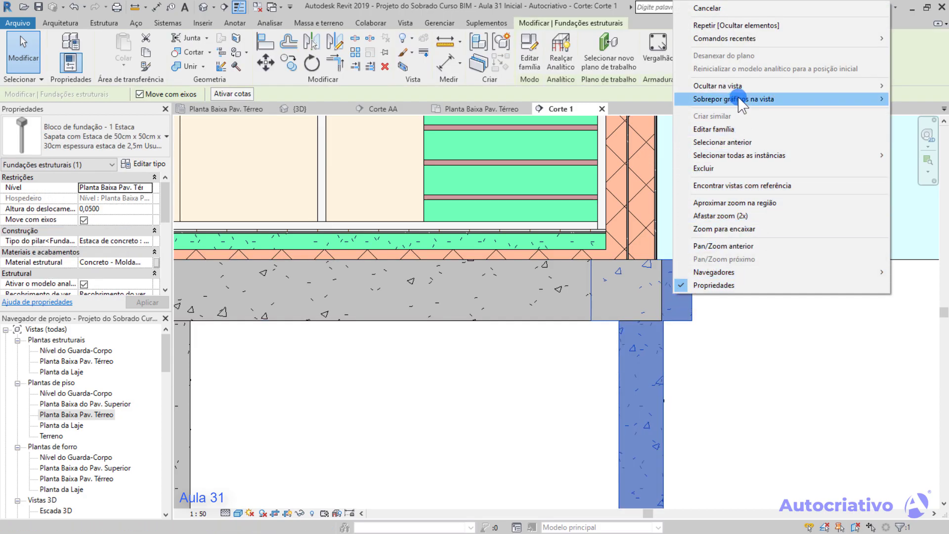
mouse_move(740, 100)
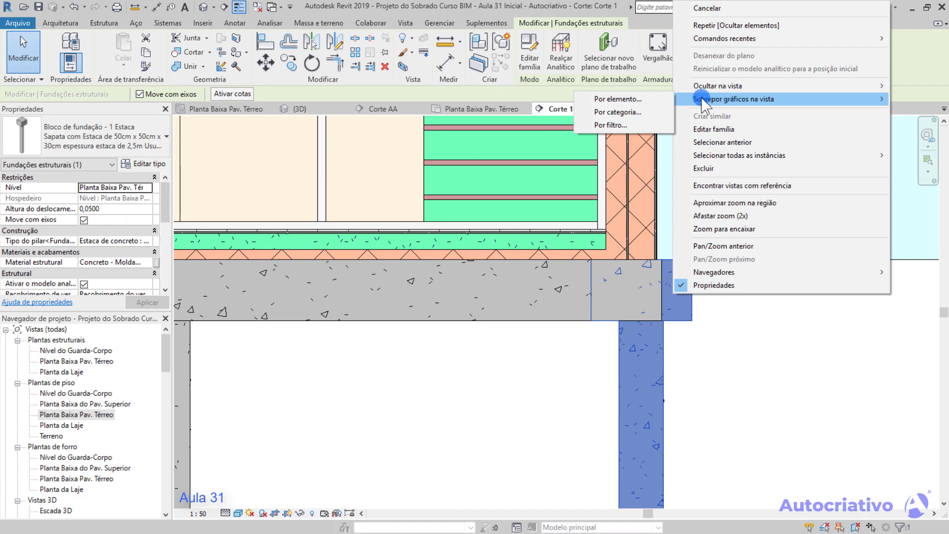
click(633, 100)
drag(729, 50, 391, 116)
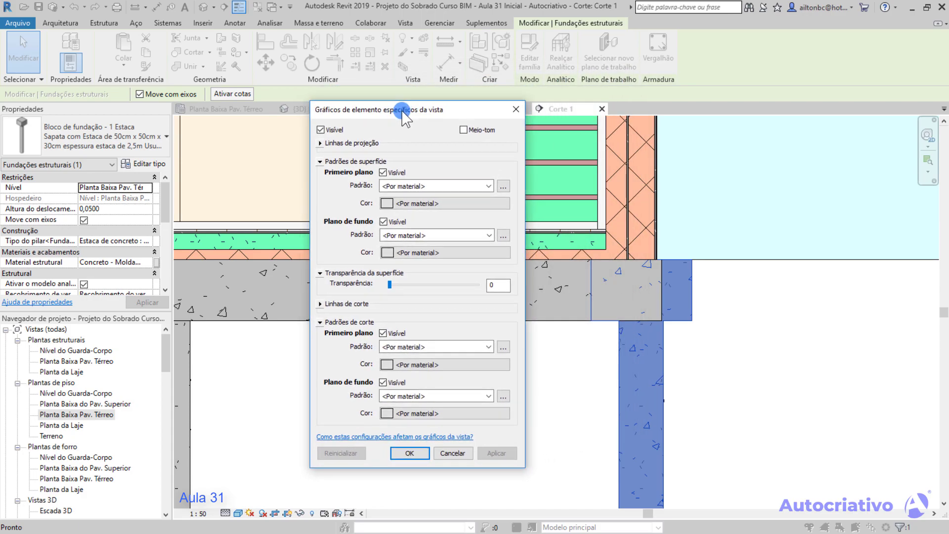
Step: Review the footing's override groups for projection lines, surface patterns, transparency, cut lines and cut patterns, leaving them all collapsed
click(320, 162)
click(320, 179)
click(320, 197)
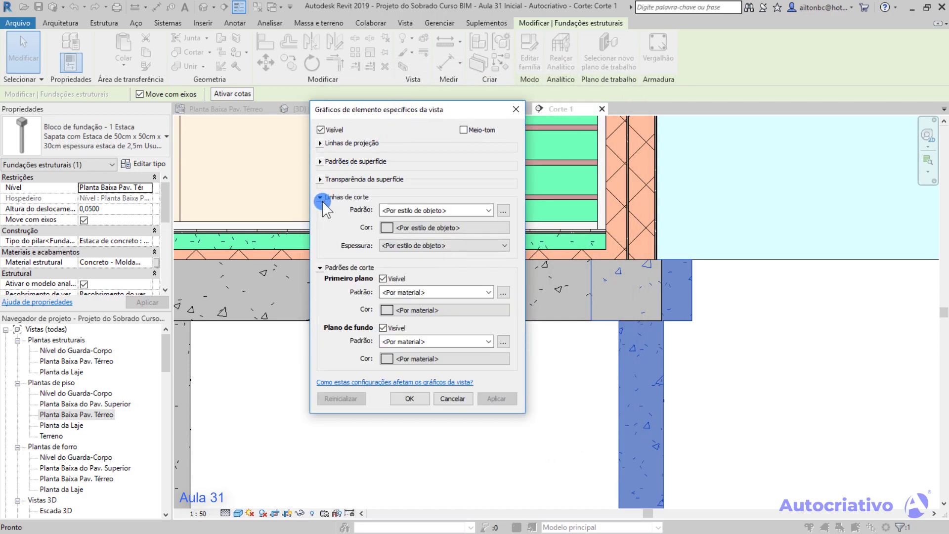
click(321, 197)
click(320, 215)
click(348, 315)
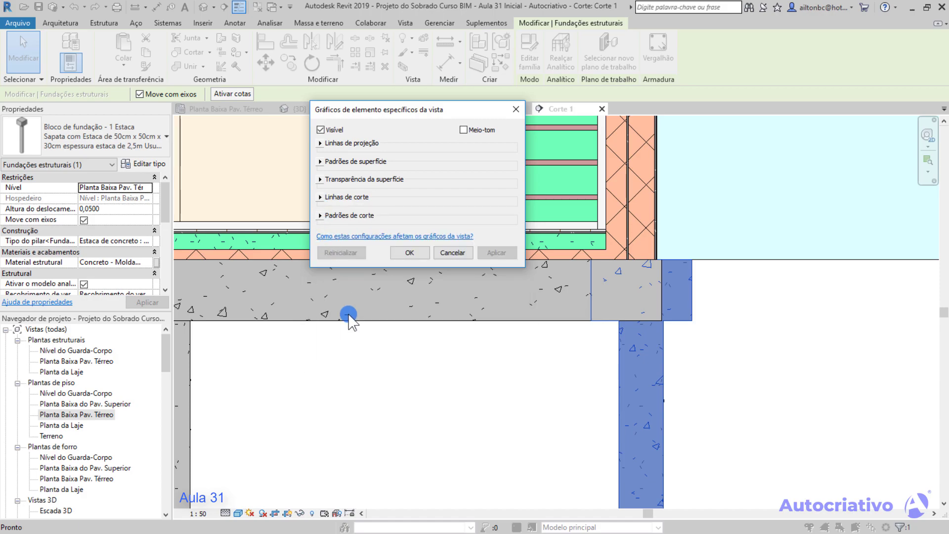
click(321, 144)
click(320, 142)
drag(436, 111, 356, 110)
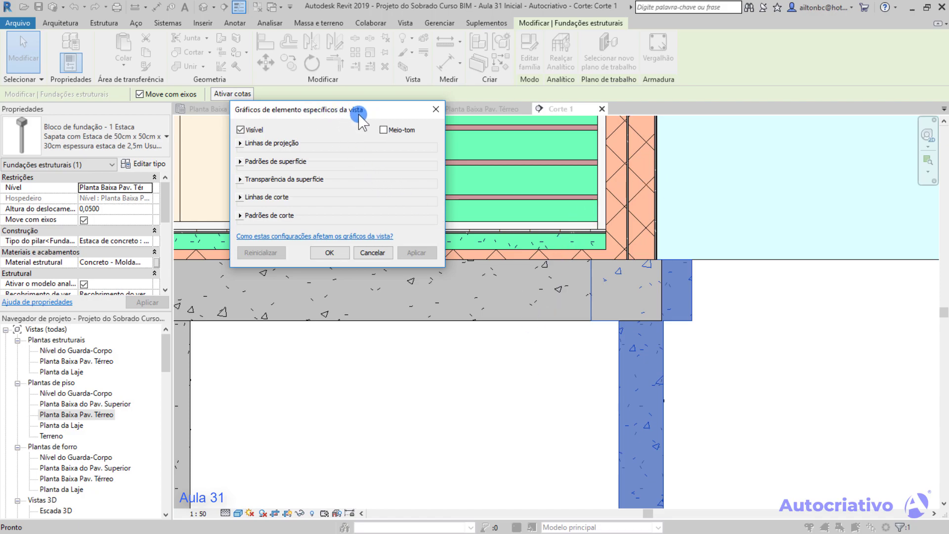
Step: Override the footing's cut lines with the Sólido pattern and green colour RGB 000-255-128
click(241, 198)
drag(314, 110, 290, 114)
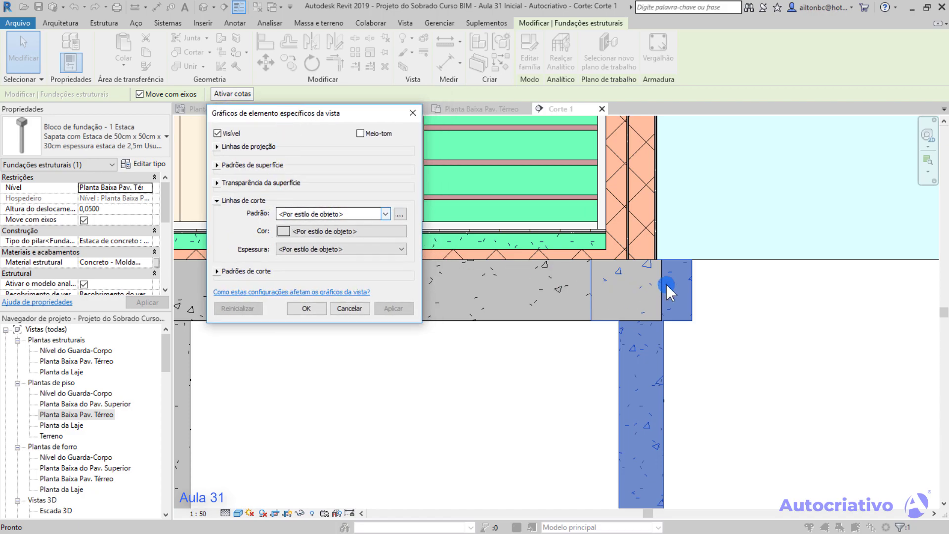
click(385, 214)
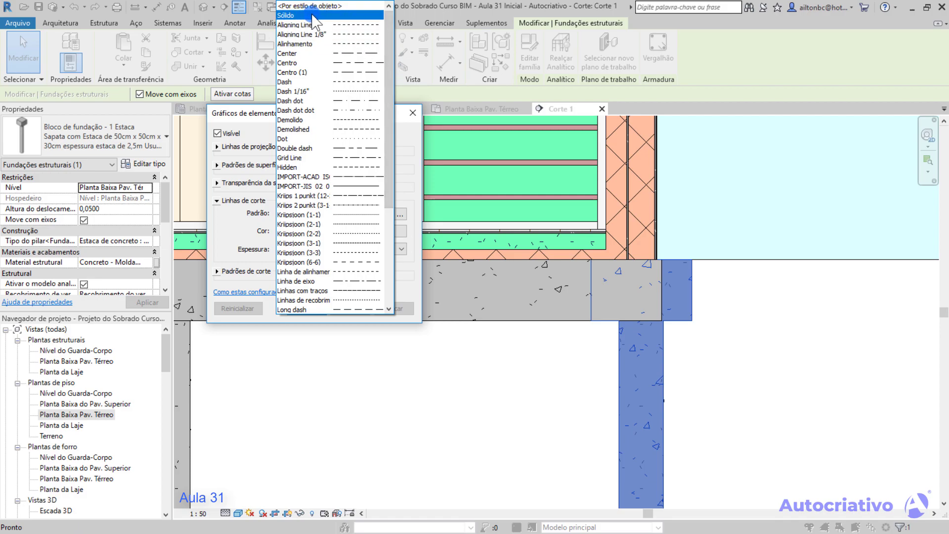
click(355, 16)
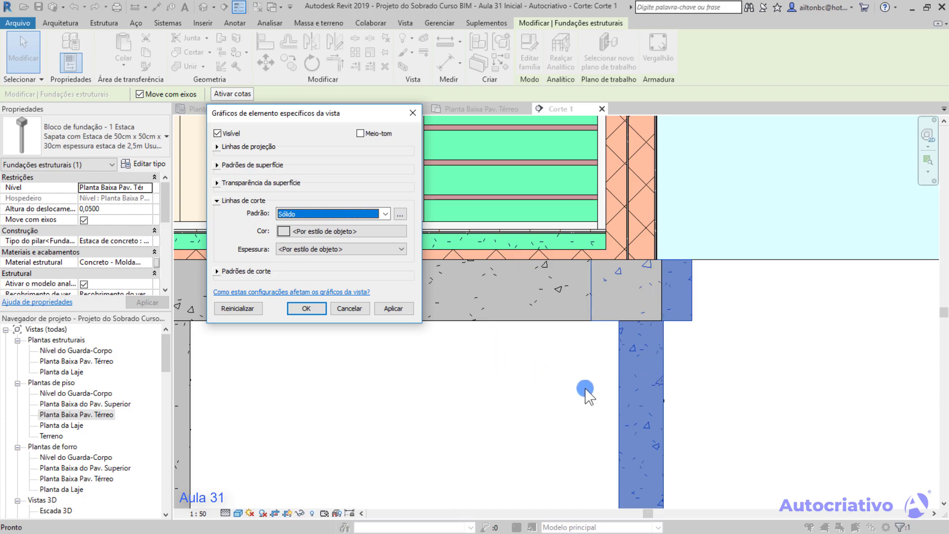
click(322, 232)
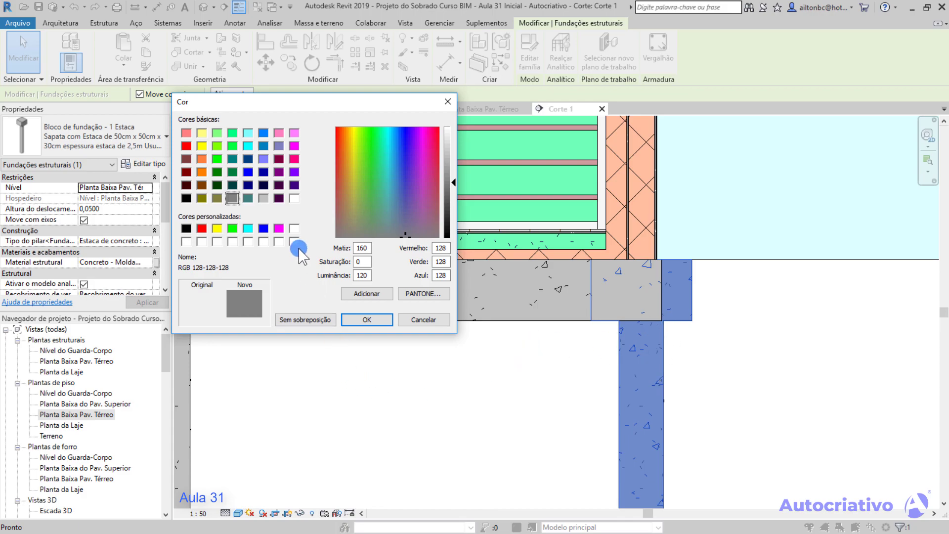
click(233, 133)
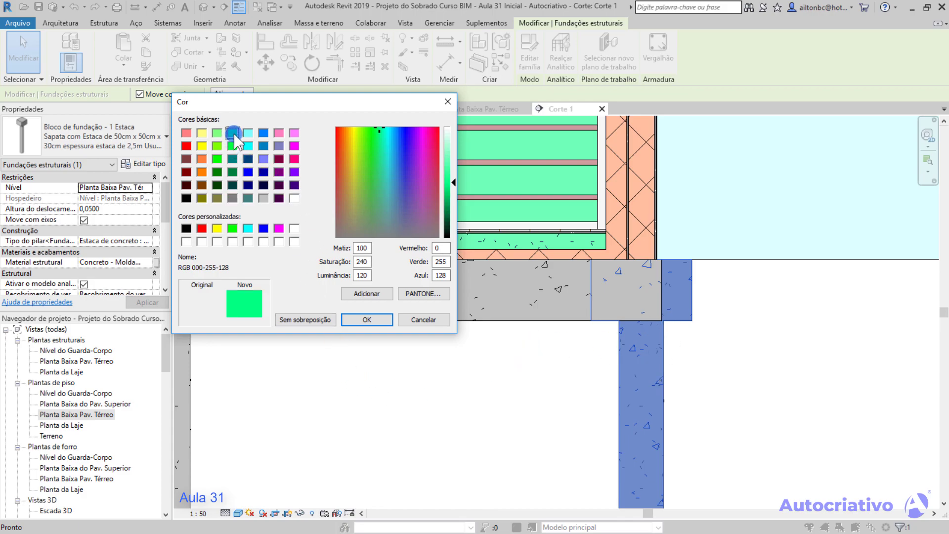
click(374, 318)
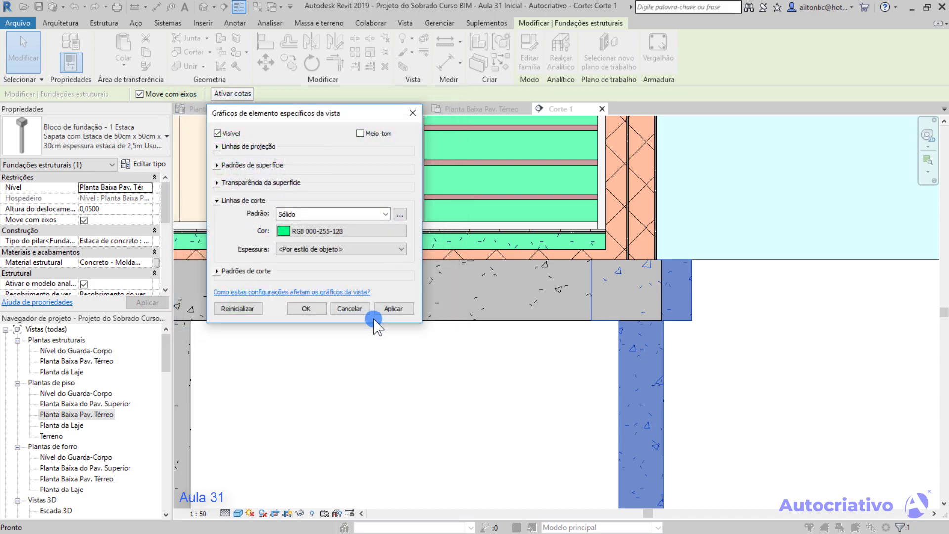
click(395, 308)
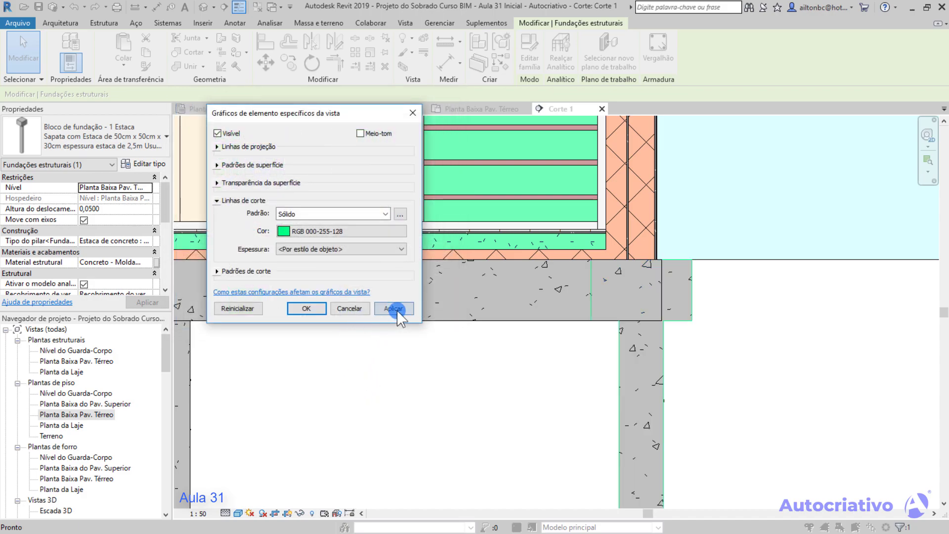
click(306, 309)
click(405, 382)
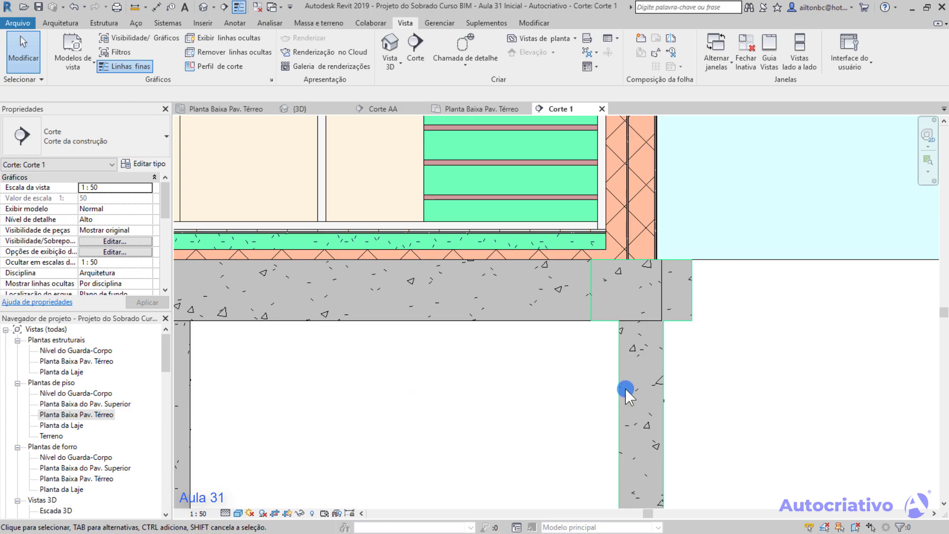
Step: Override the same footing's foreground cut pattern with solid fill in green RGB 000-255-128
click(675, 316)
right_click(674, 307)
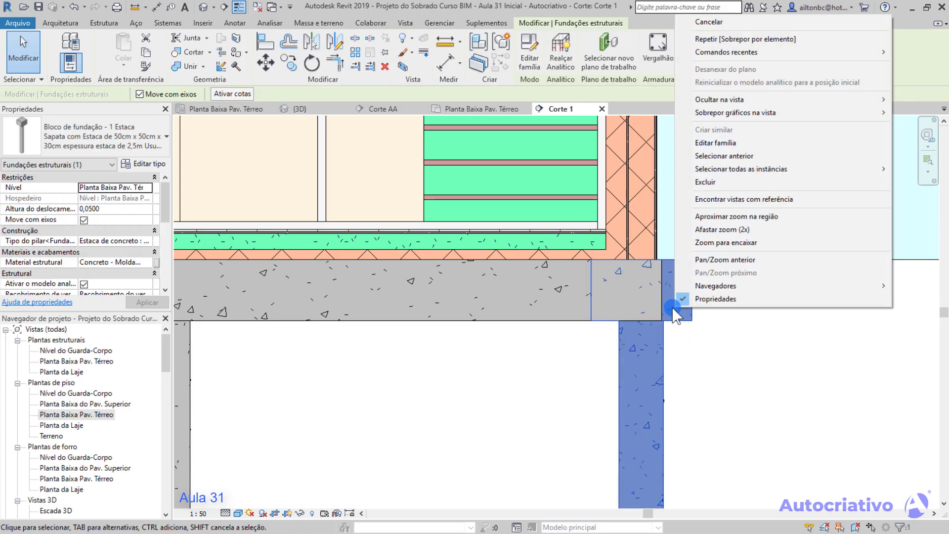
mouse_move(713, 113)
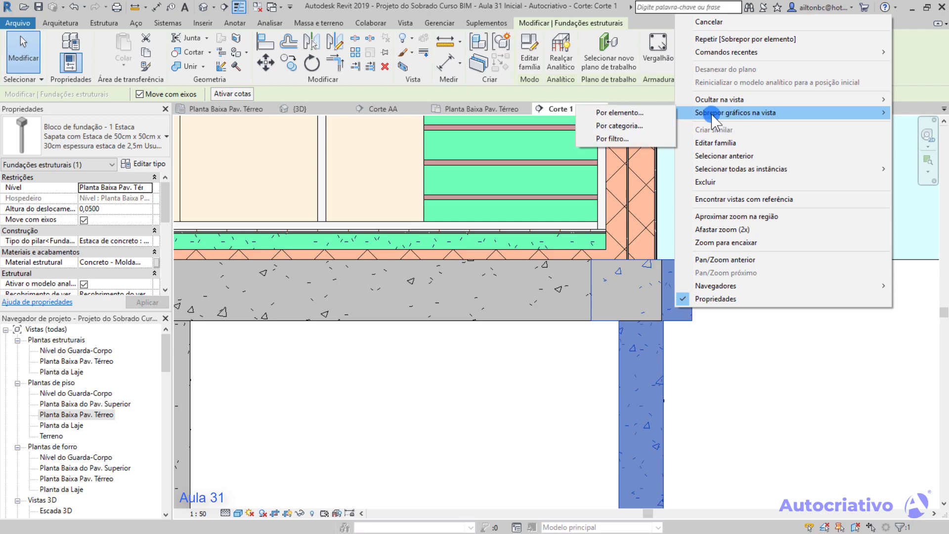
click(620, 113)
drag(309, 124, 307, 45)
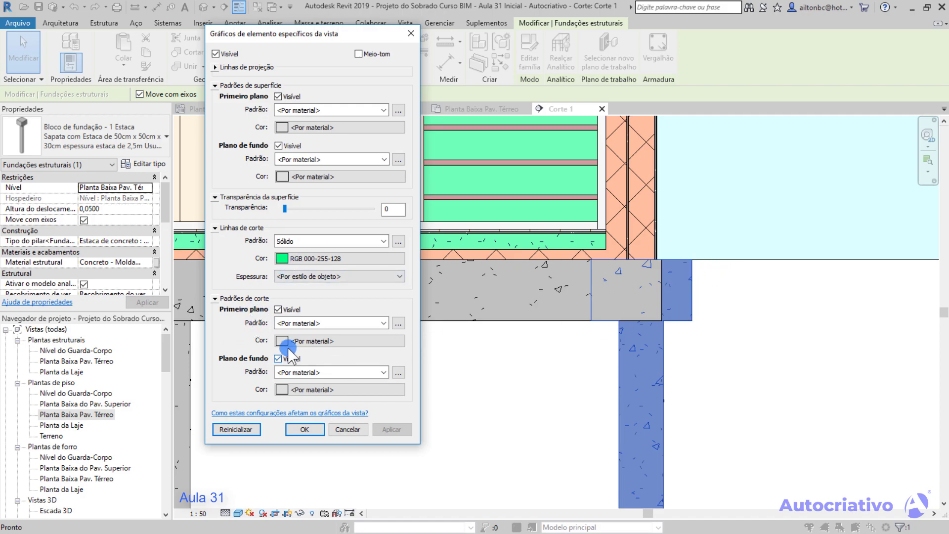
click(384, 323)
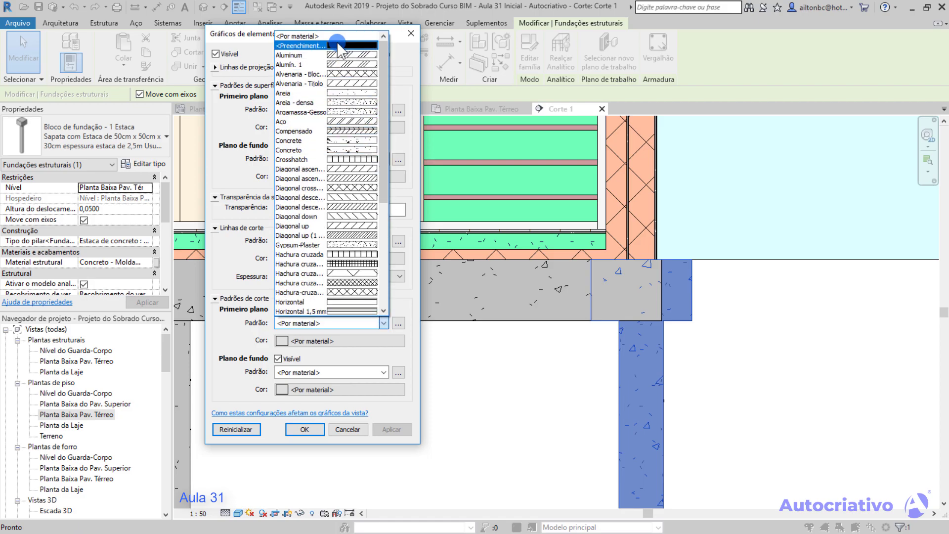
click(344, 47)
click(295, 341)
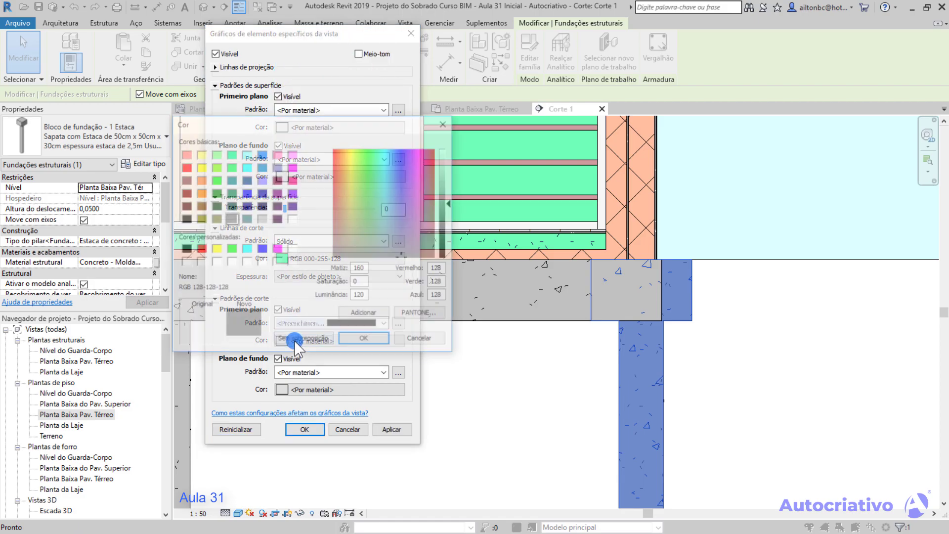
click(231, 154)
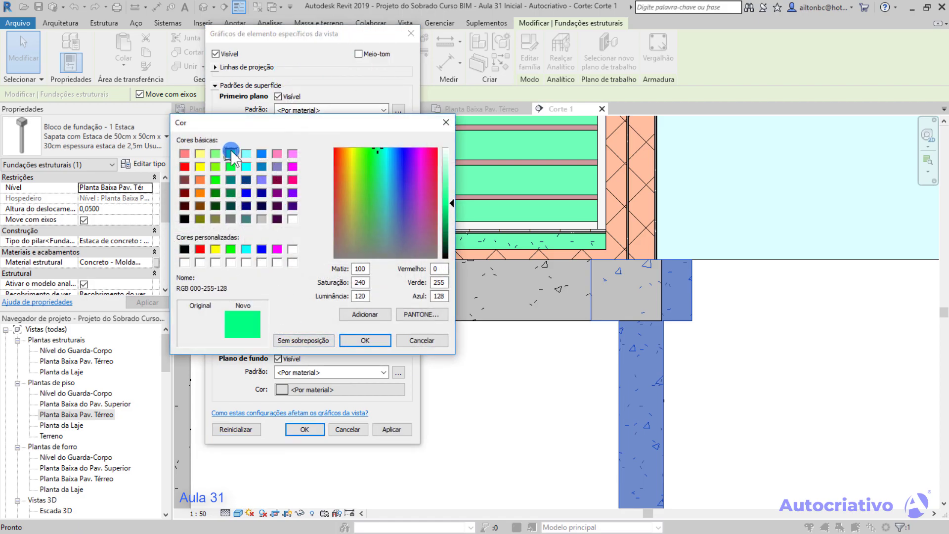
click(366, 341)
click(391, 428)
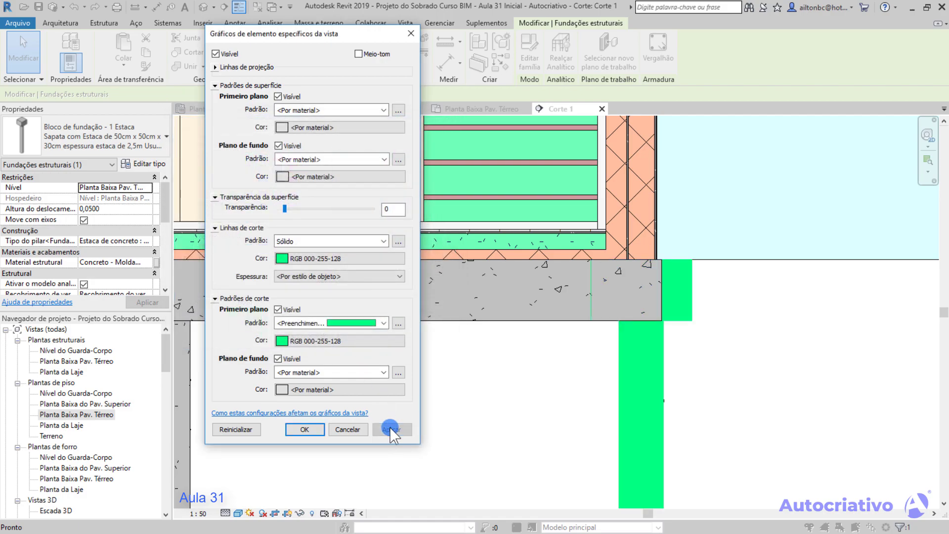
click(303, 430)
click(432, 415)
Step: Override the cut lines of the 20cm x 30cm ground beam beside the green footing with the Sólido pattern in green RGB 000-255-128
middle_drag(430, 415, 459, 320)
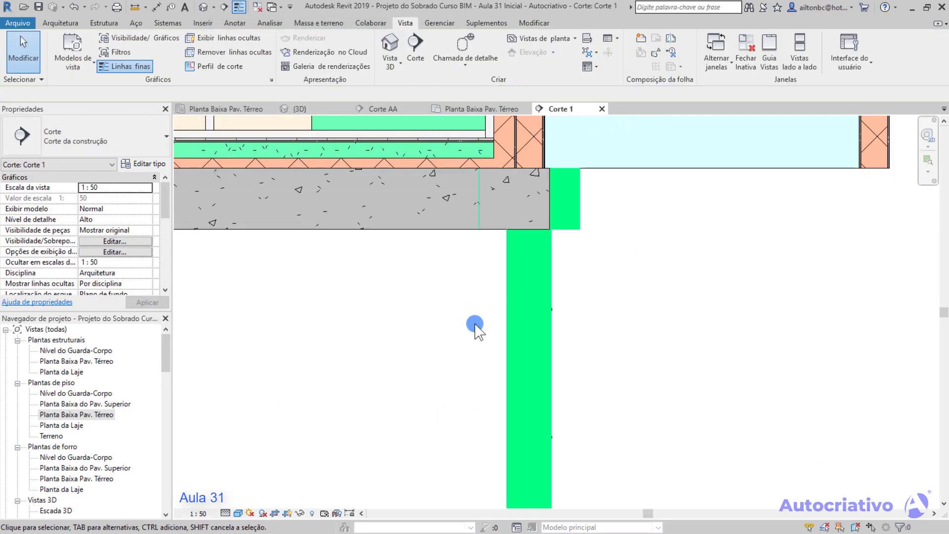
scroll(499, 350, down, 4)
mouse_move(482, 366)
middle_down()
mouse_move(546, 370)
mouse_move(548, 403)
middle_up()
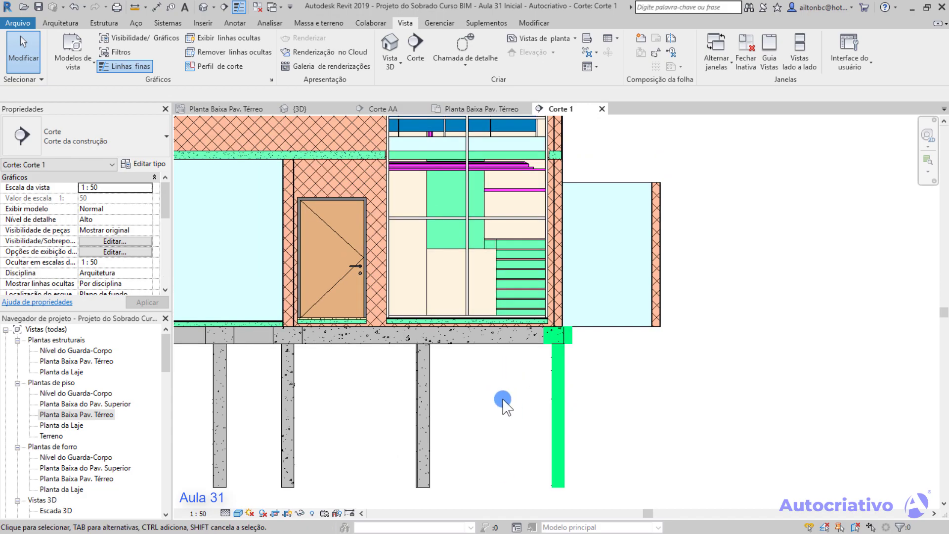
scroll(503, 405, up, 2)
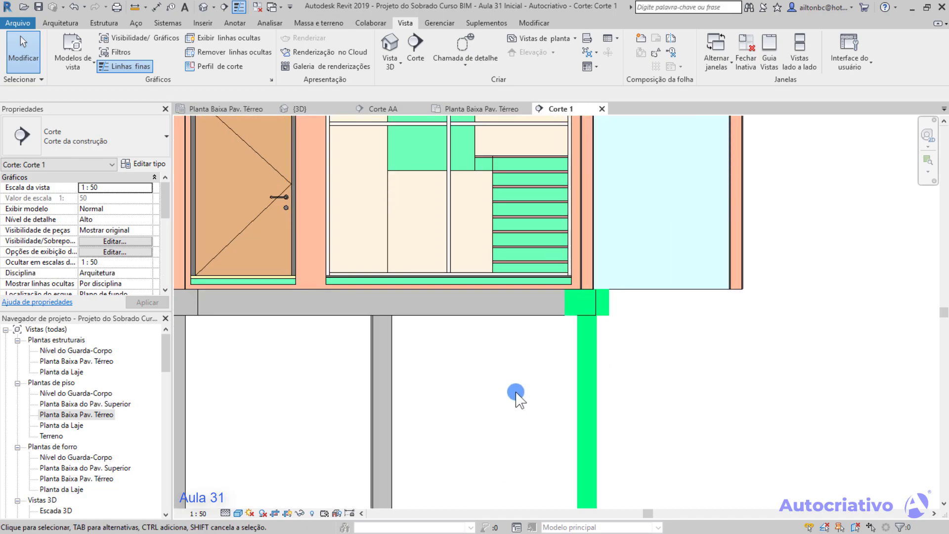
click(535, 315)
right_click(535, 315)
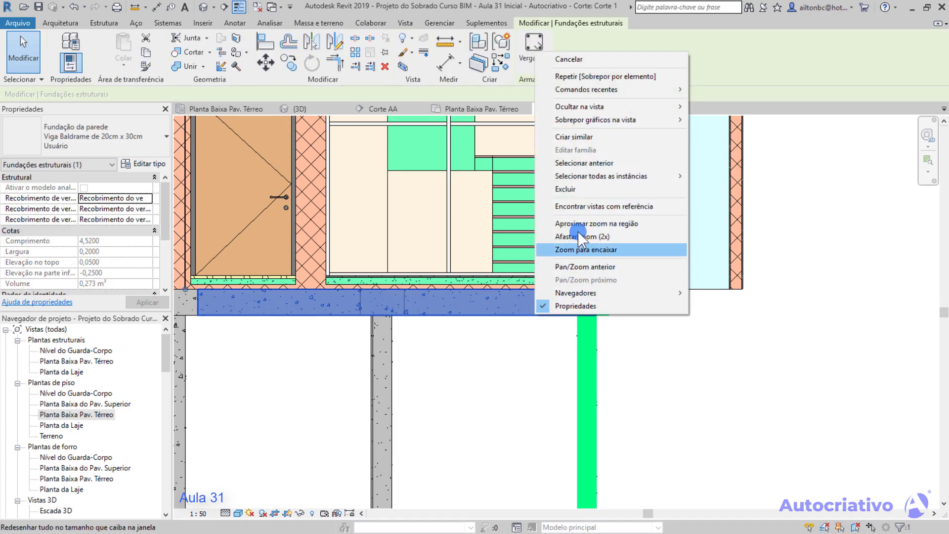
mouse_move(670, 120)
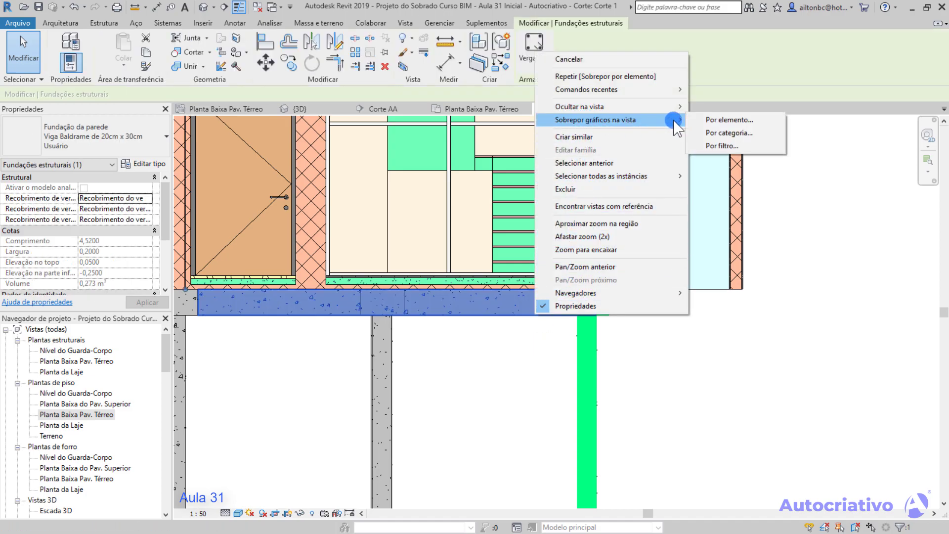
click(722, 121)
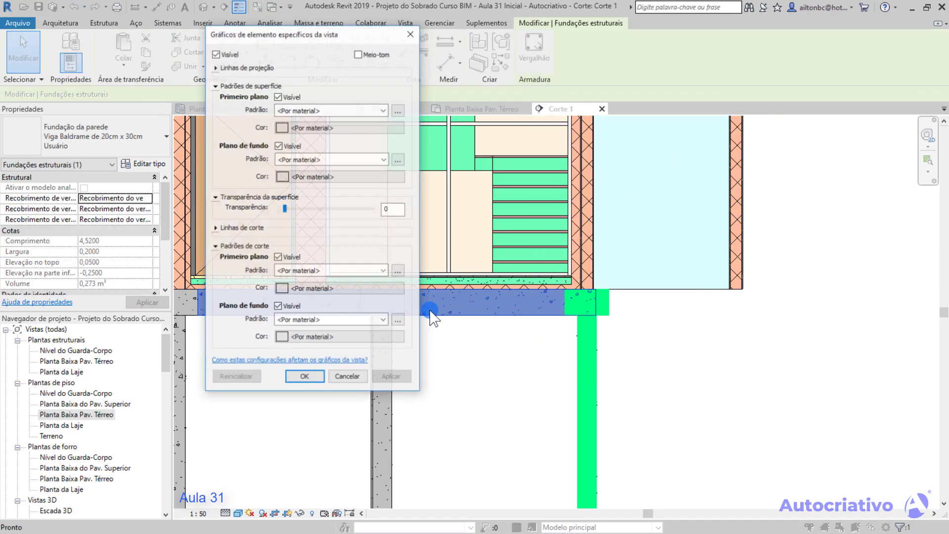
click(216, 228)
click(381, 241)
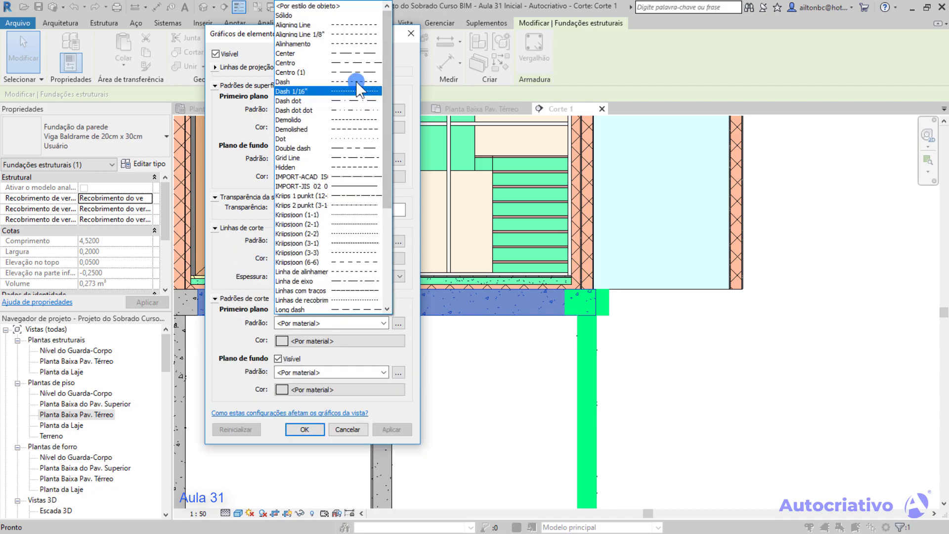
click(357, 15)
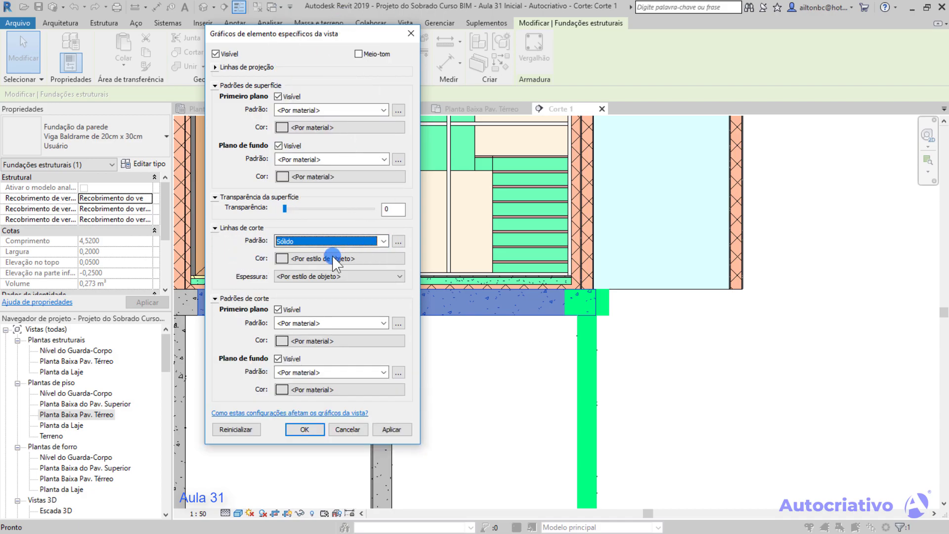
click(334, 257)
click(230, 154)
click(358, 315)
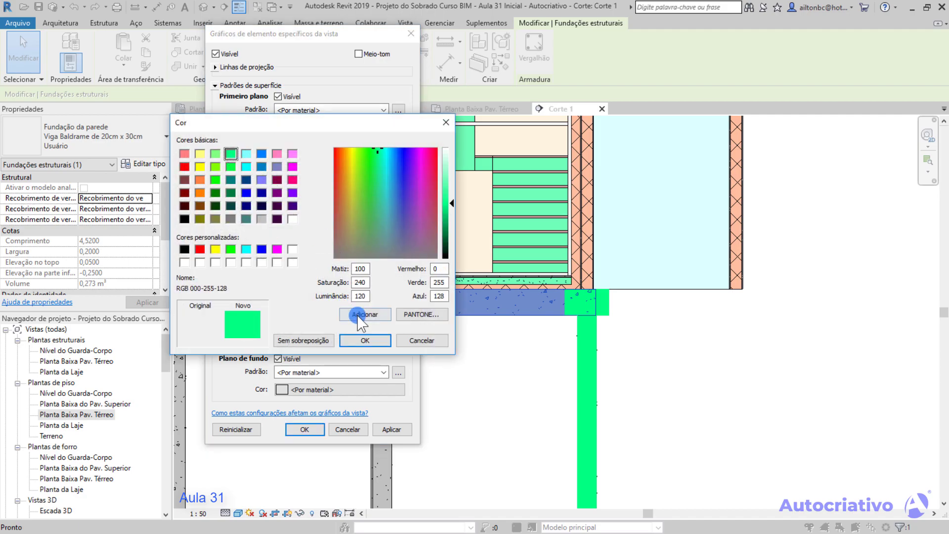
click(363, 340)
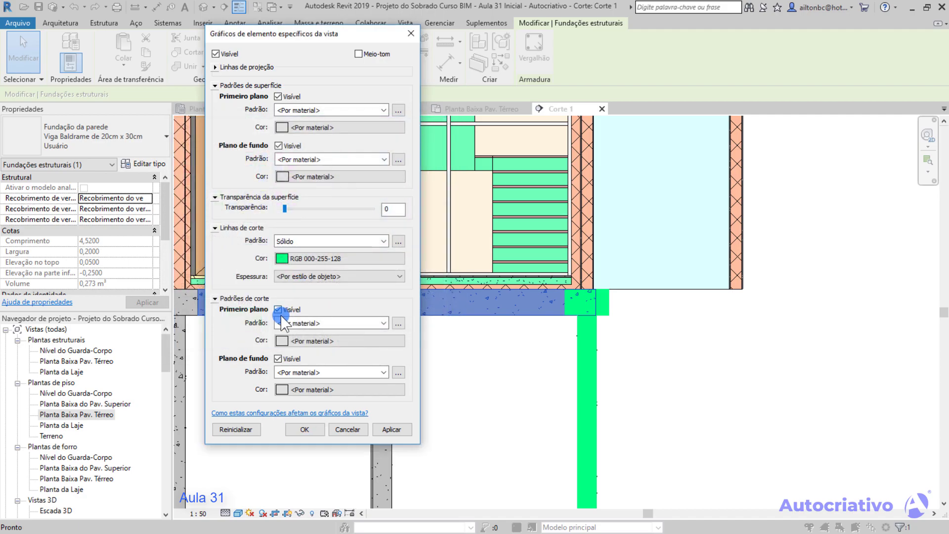
Step: Set the ground beam's foreground cut pattern to solid fill and open its colour selection
click(384, 324)
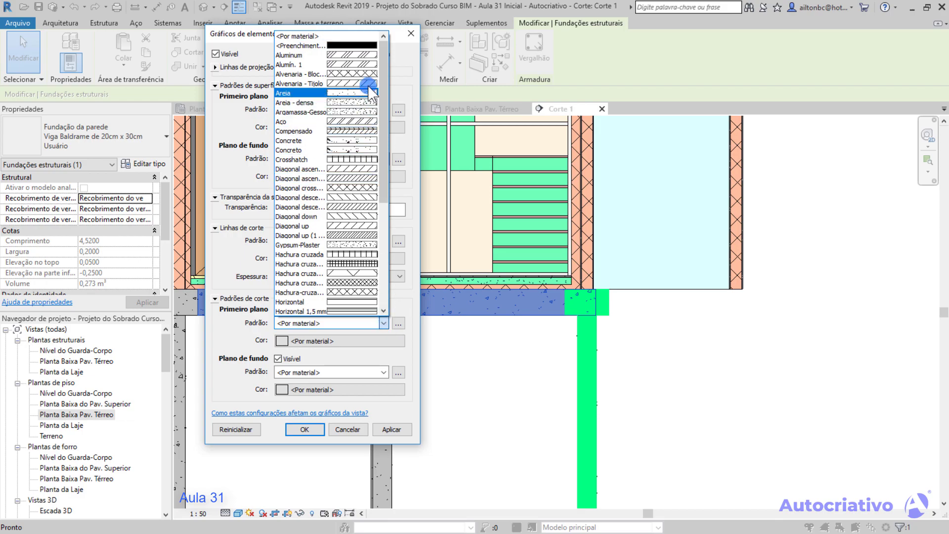
click(346, 46)
click(317, 342)
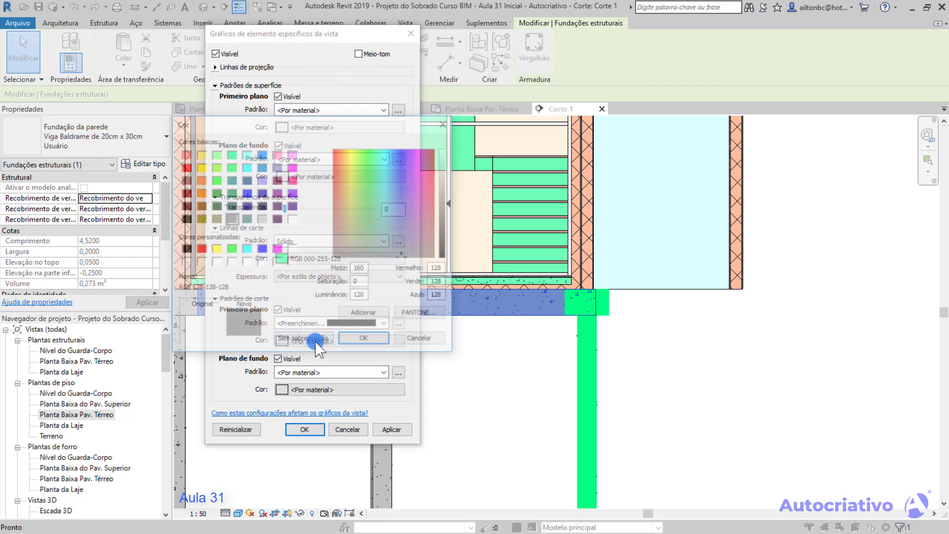
Step: Set the selected foundation beam's foreground cut-pattern colour to RGB 000-255-128 and apply the graphic override
click(230, 154)
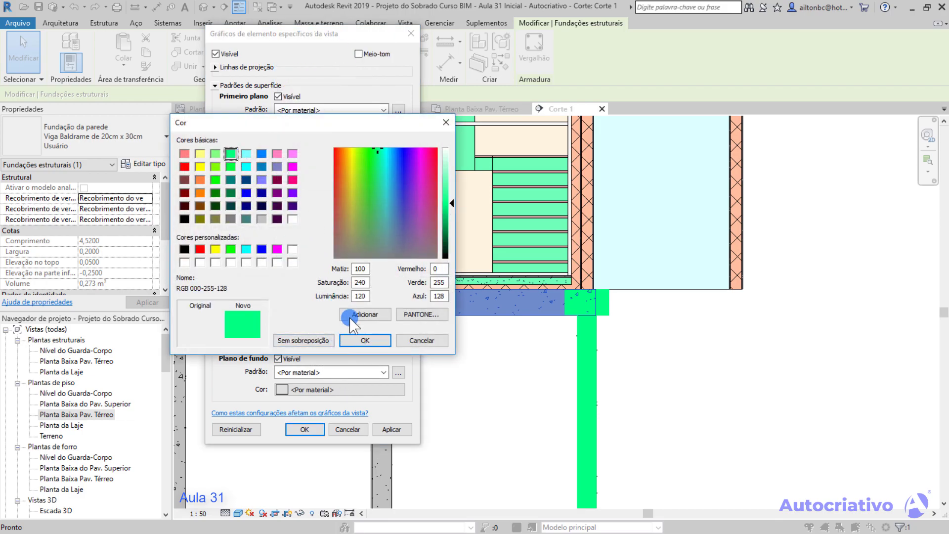
click(366, 340)
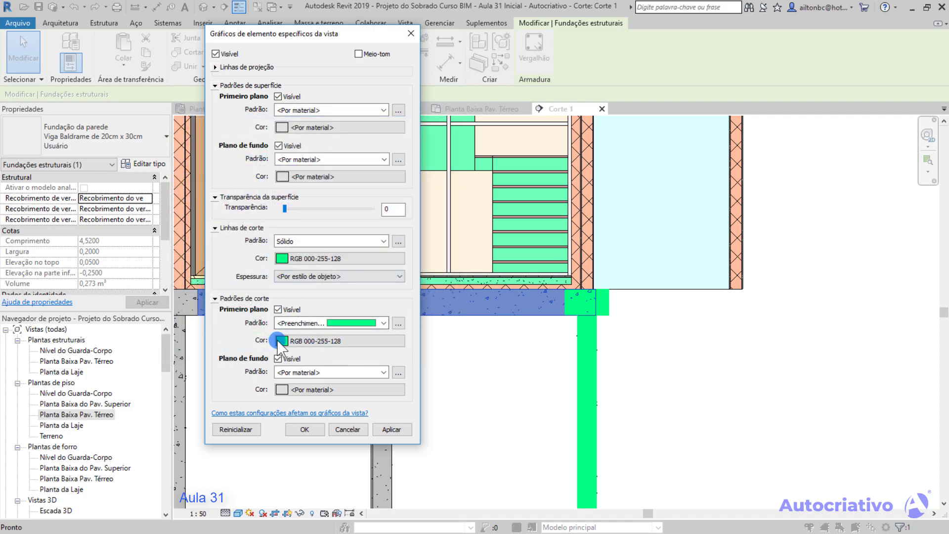
click(391, 429)
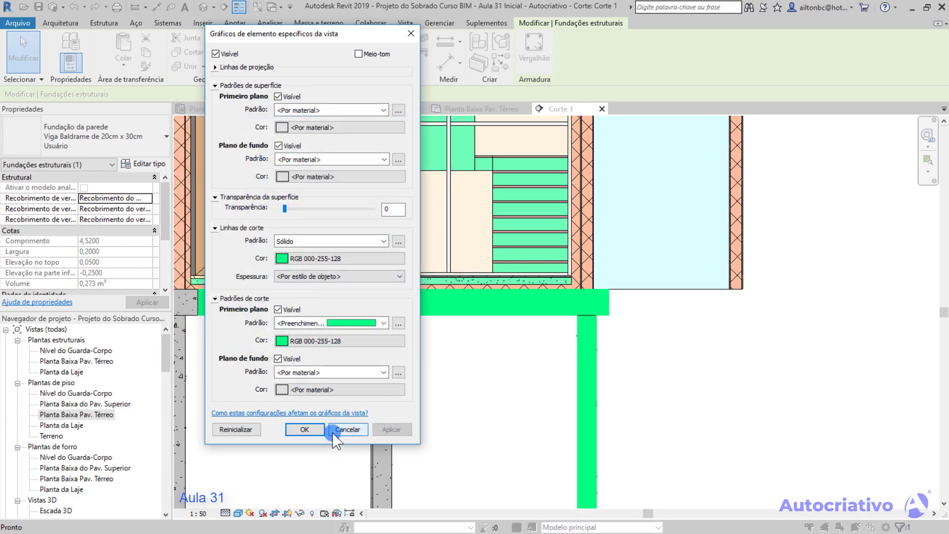
click(306, 427)
click(445, 412)
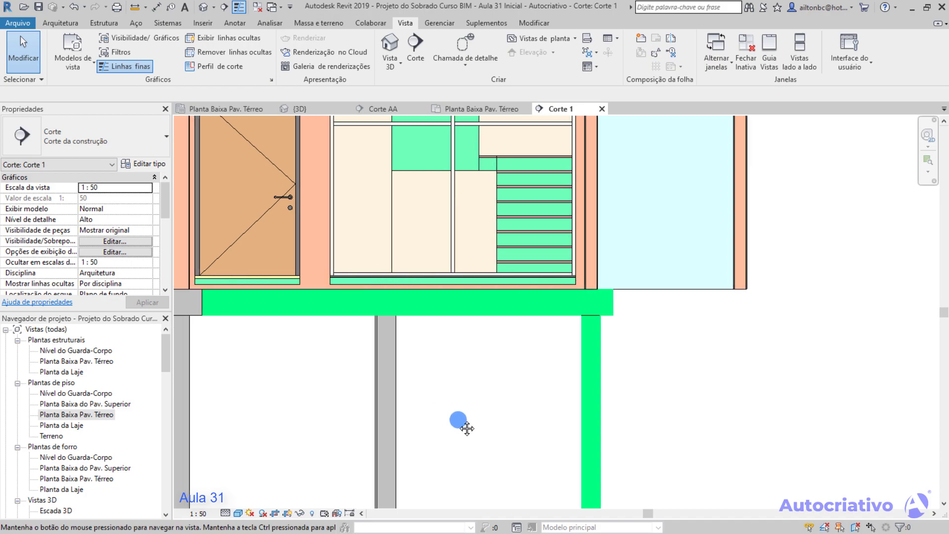
Step: Examine the foundation beams and piles along the base of the building in section Corte 1
scroll(544, 406, down, 5)
middle_drag(557, 411, 487, 363)
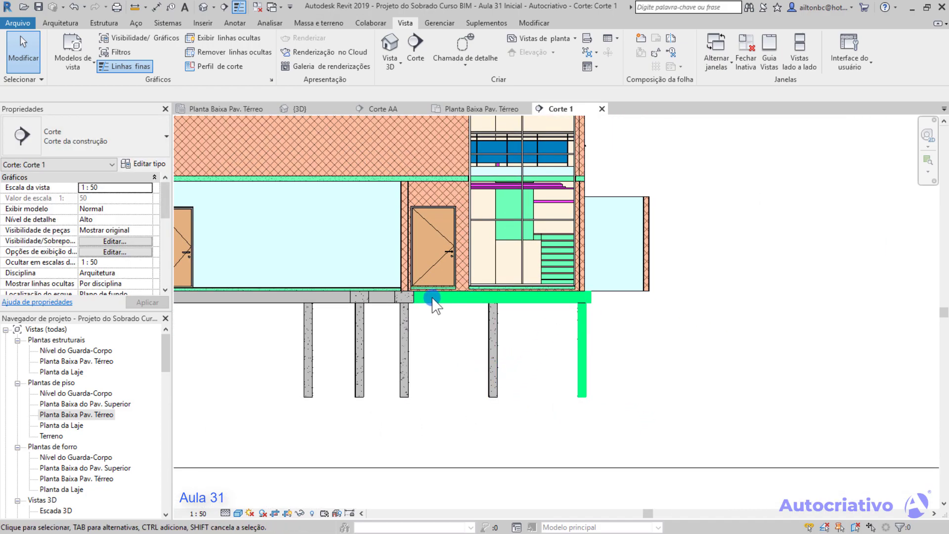
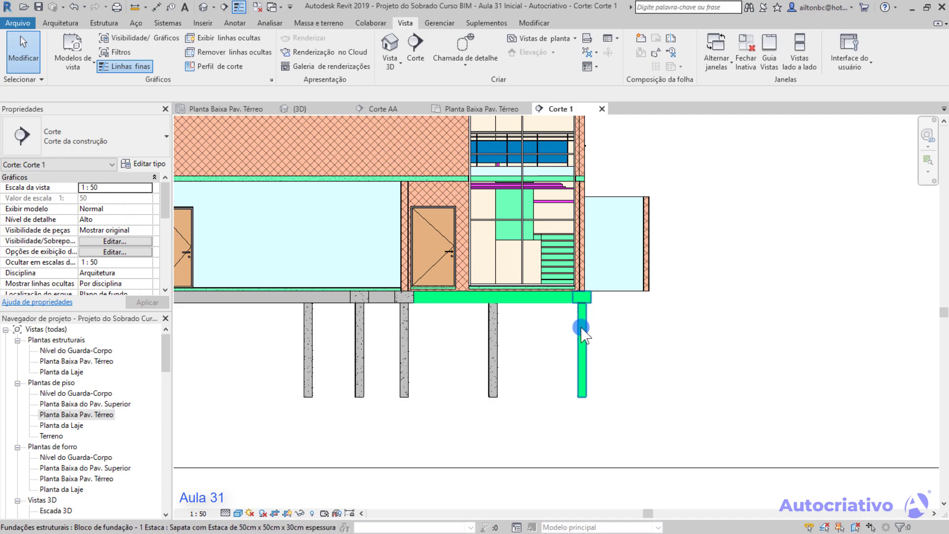
scroll(496, 336, up, 1)
middle_drag(523, 343, 648, 348)
scroll(638, 348, down, 1)
scroll(622, 335, up, 3)
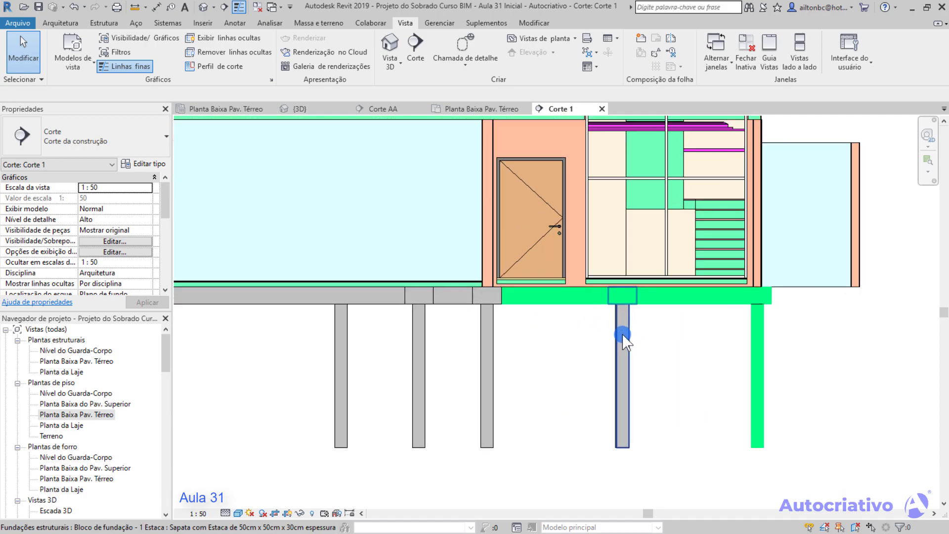
scroll(623, 336, up, 1)
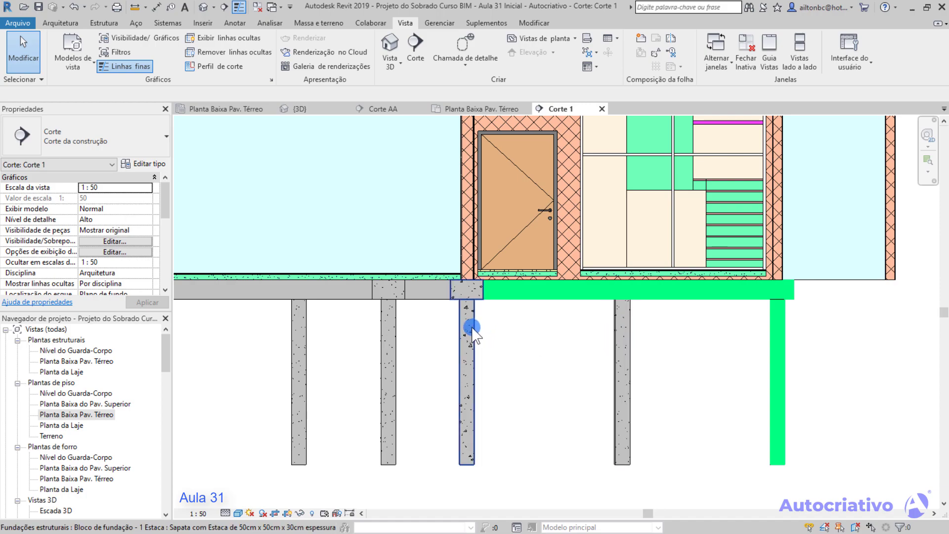
middle_drag(419, 318, 562, 322)
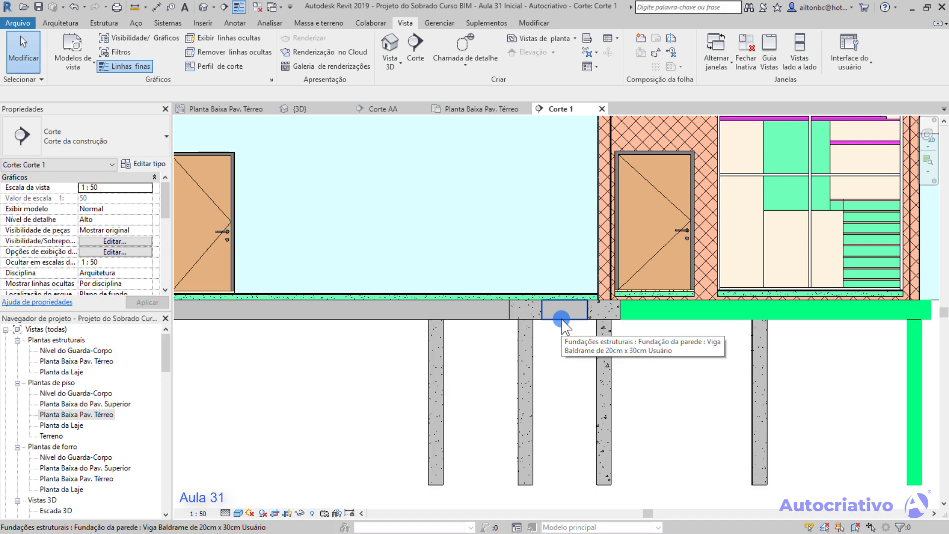
scroll(563, 324, down, 3)
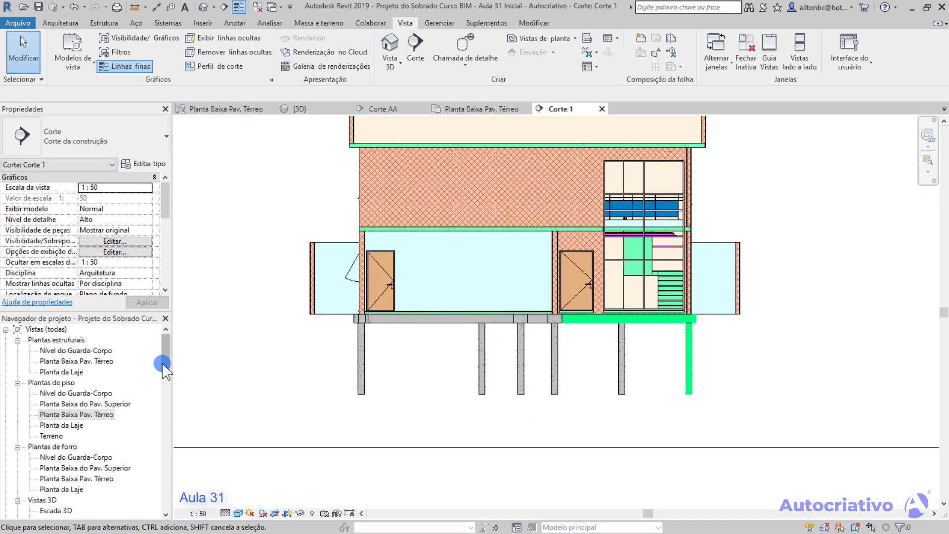
Step: In the Planta Baixa Pav. Térreo floor plan, move the Corte 1 section line up through the red-floored room, and open that section
double_click(81, 415)
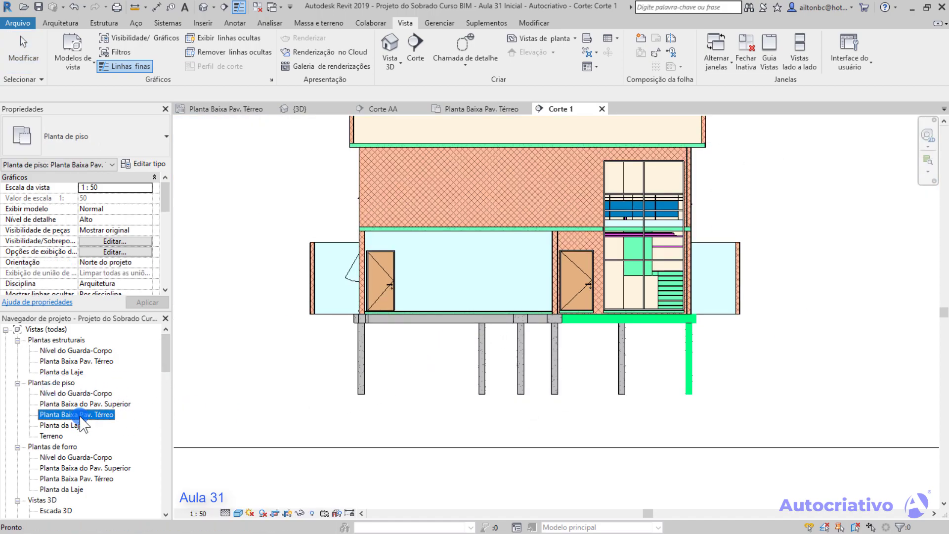
scroll(346, 380, down, 2)
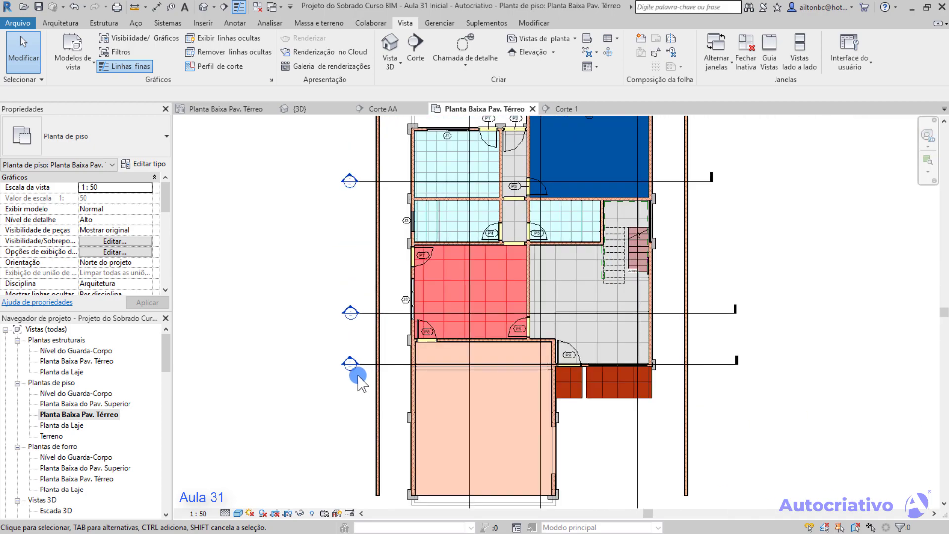
click(376, 366)
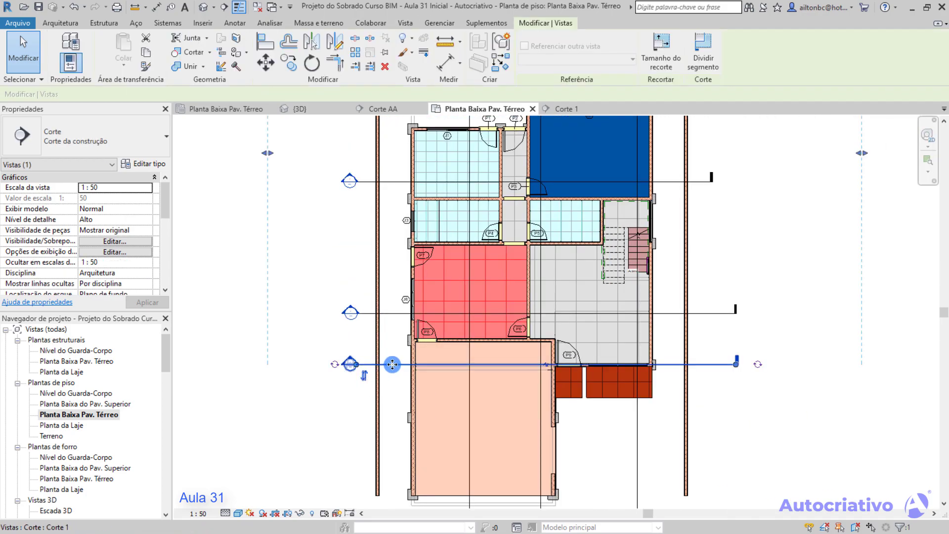
drag(393, 356, 394, 288)
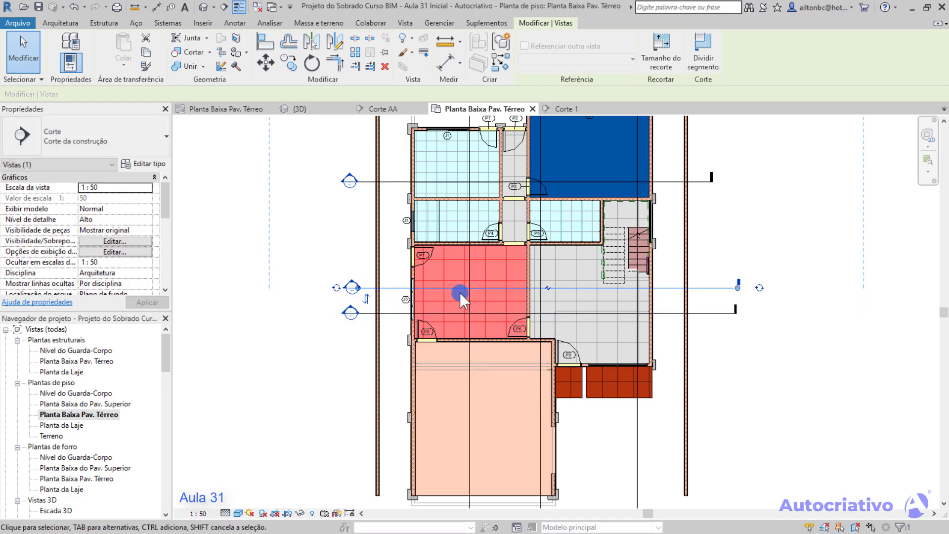
click(772, 323)
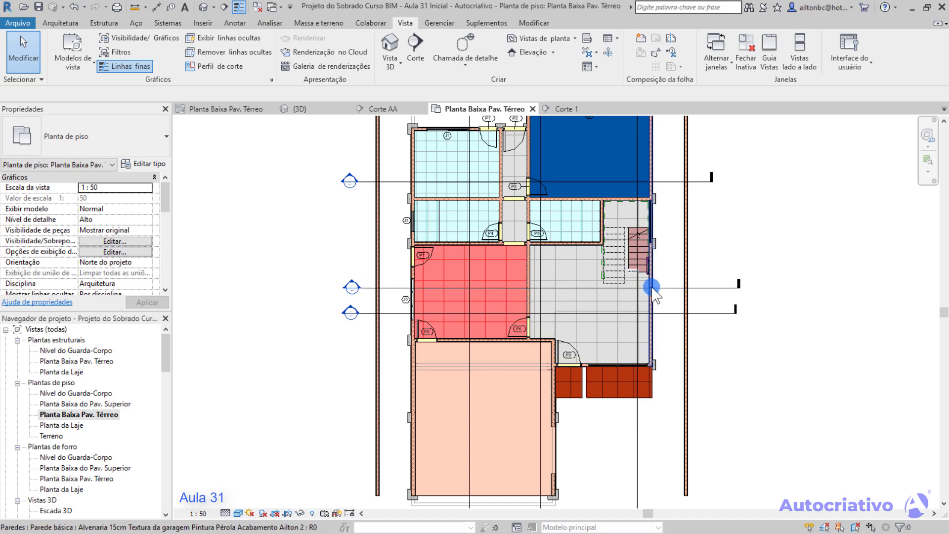
double_click(351, 286)
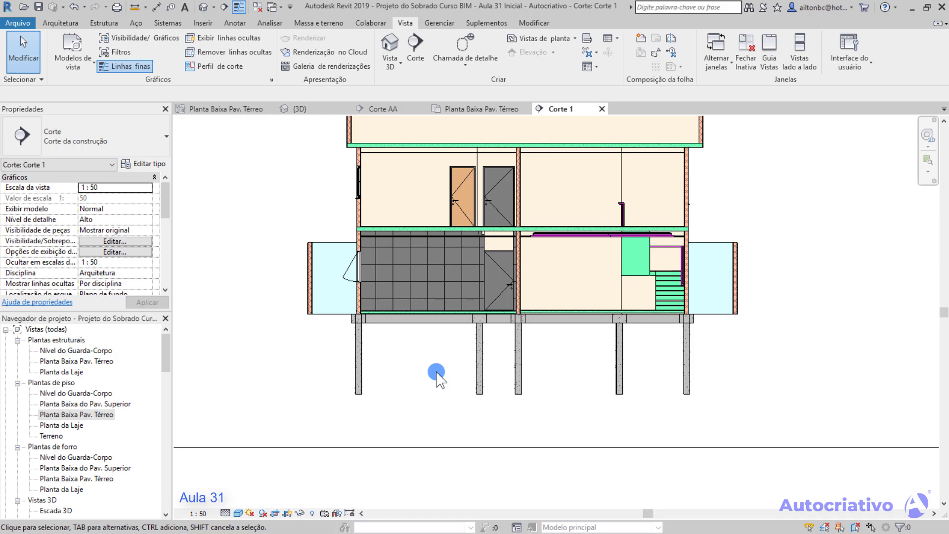
scroll(436, 373, up, 1)
mouse_move(436, 351)
middle_down()
mouse_move(387, 362)
mouse_move(402, 350)
mouse_move(434, 371)
middle_up()
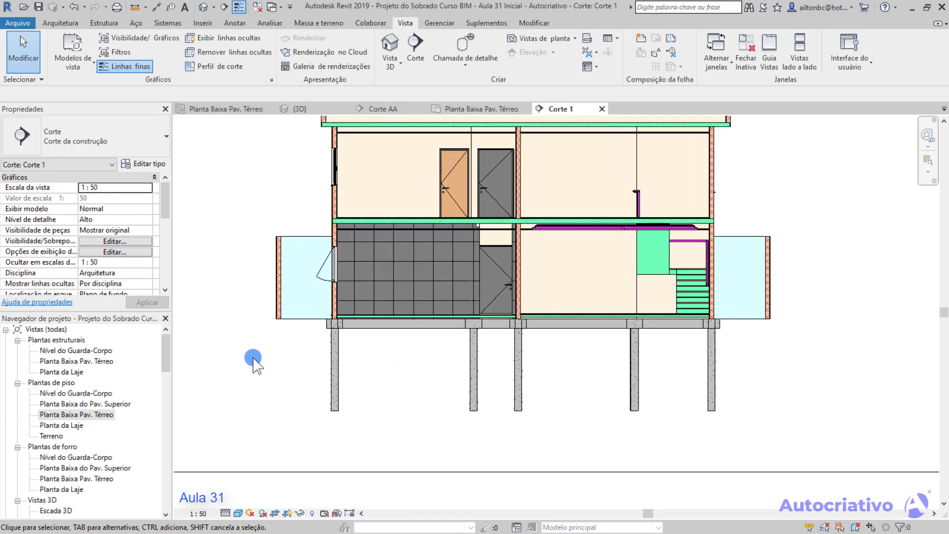
scroll(412, 333, up, 1)
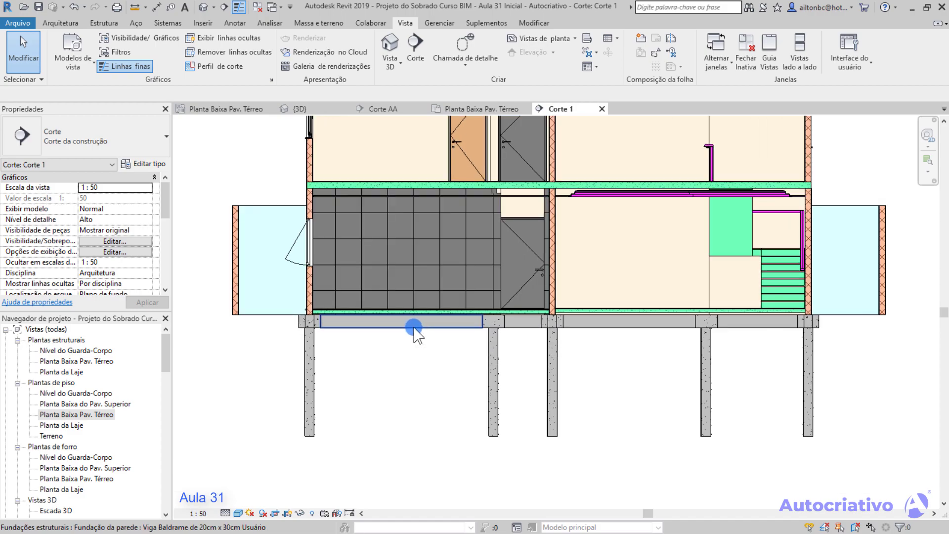
click(415, 330)
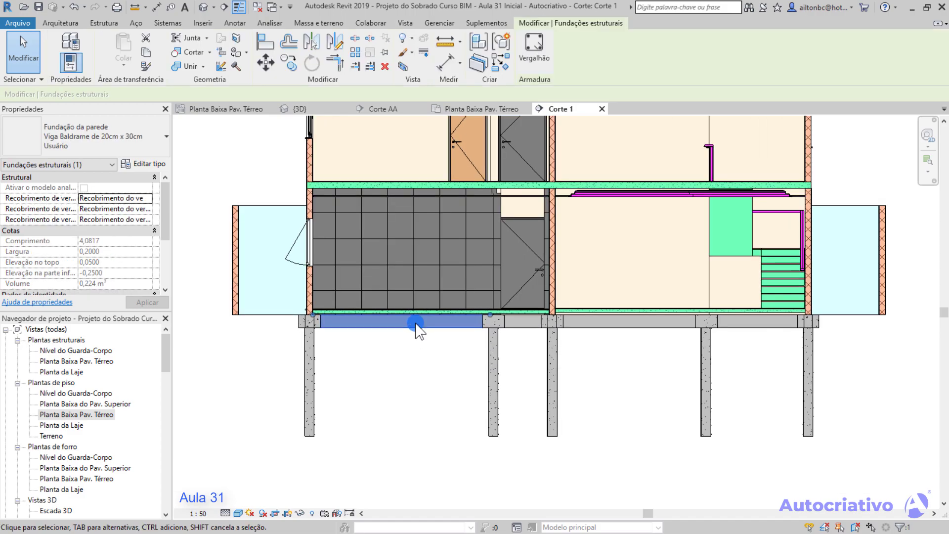
right_click(415, 330)
mouse_move(519, 187)
click(379, 380)
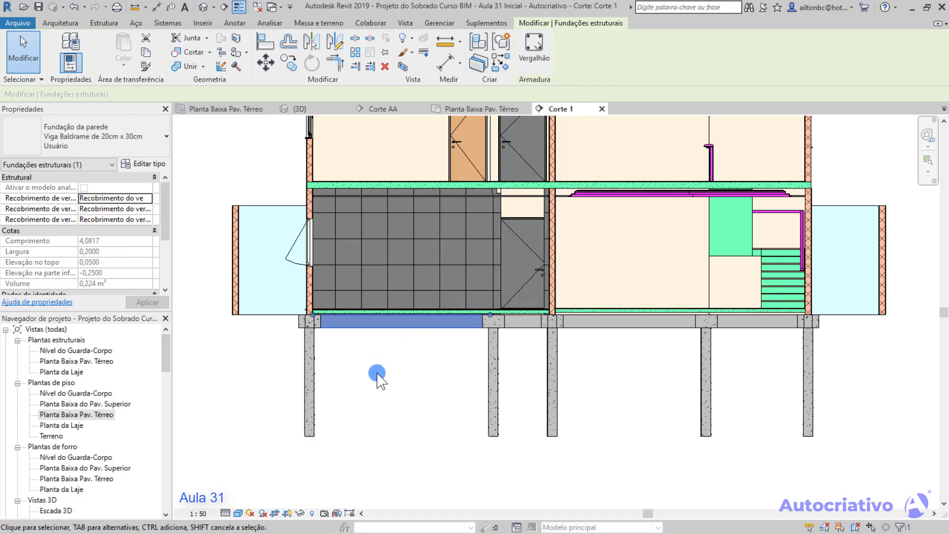
drag(163, 363, 166, 363)
Step: Select all instances of the Viga Baldrame de 20cm x 30cm wall foundation that are visible in the section view
click(445, 324)
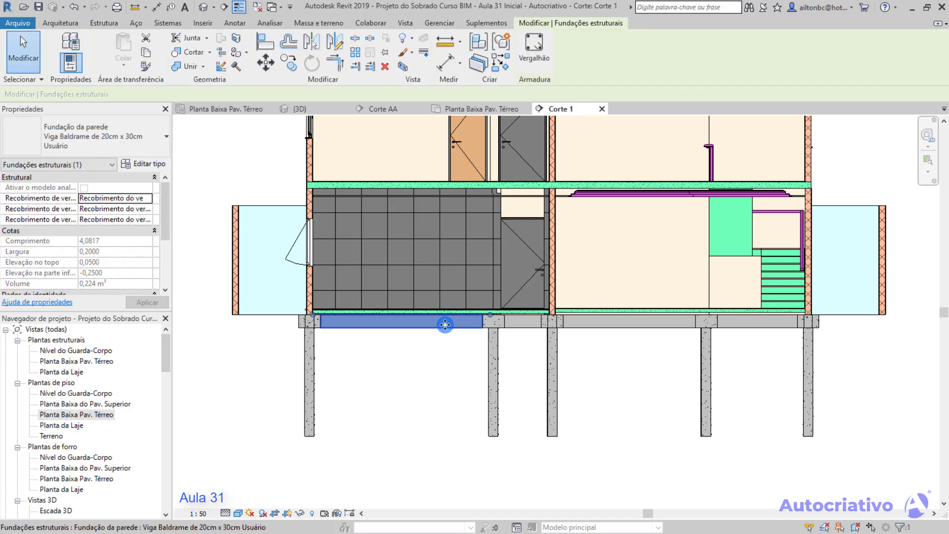
right_click(445, 324)
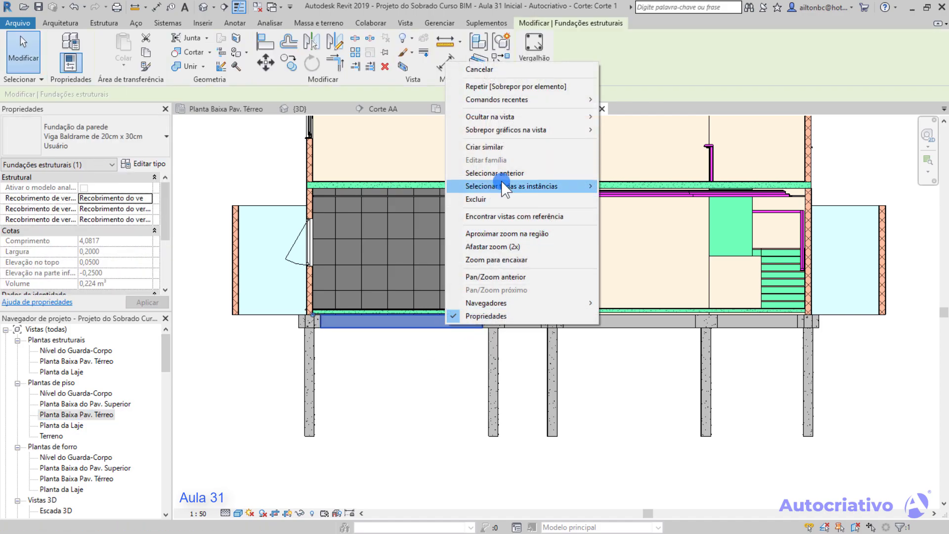
mouse_move(511, 187)
click(638, 186)
Step: Override the selected beams' graphics by element, setting their cut lines to the Sólido pattern in colour RGB 000-255-128
right_click(443, 325)
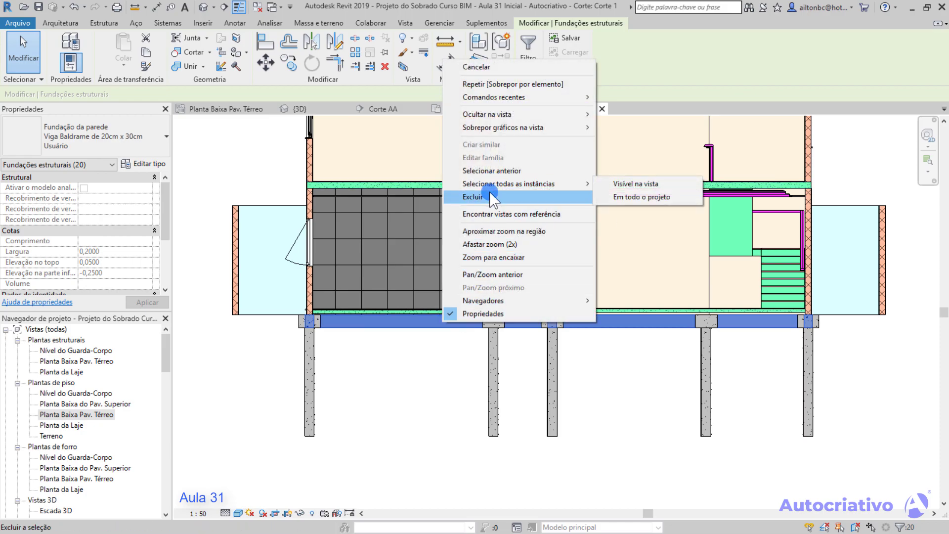
mouse_move(507, 130)
click(621, 130)
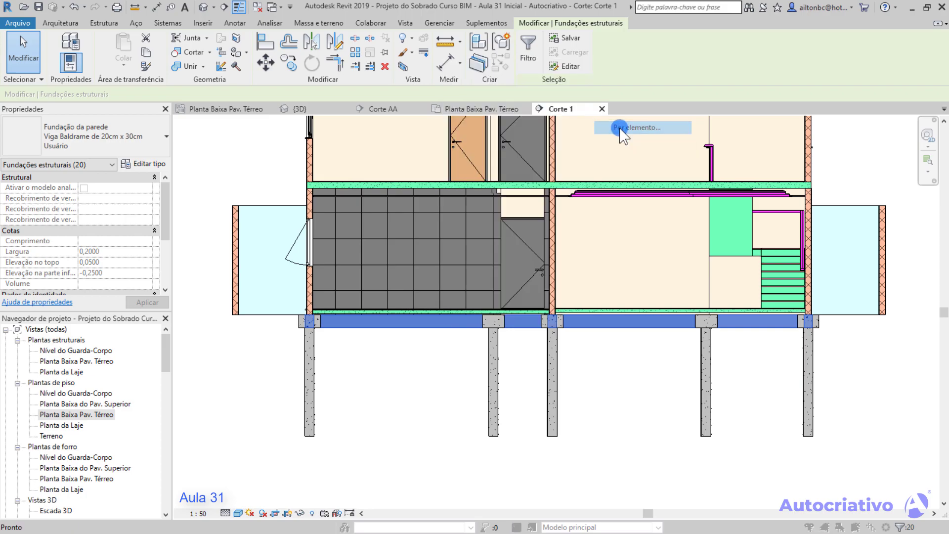
drag(296, 34, 360, 48)
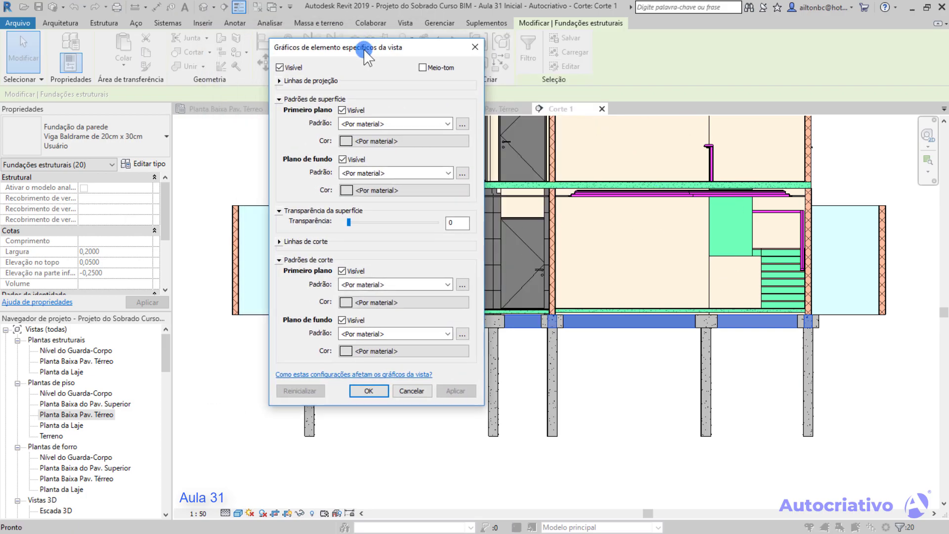
click(280, 241)
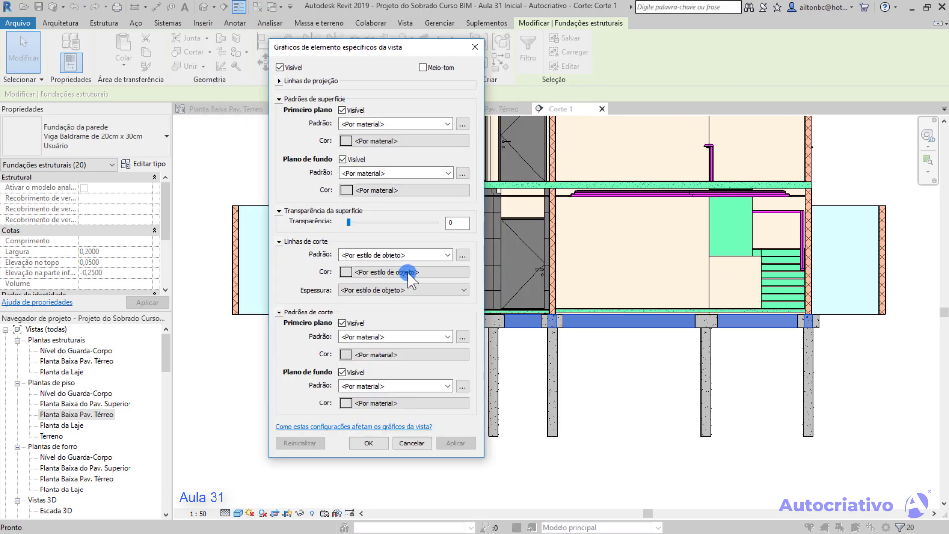
click(442, 255)
click(409, 21)
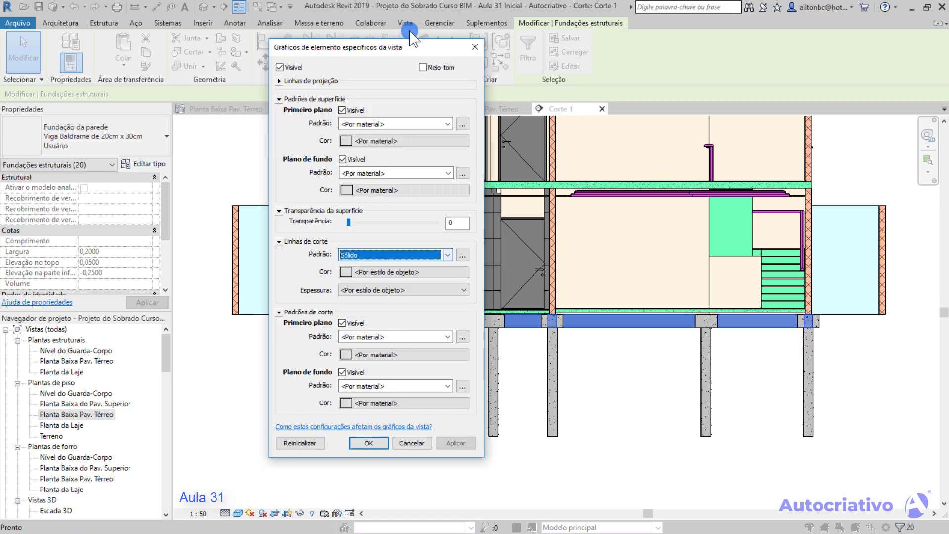
click(401, 272)
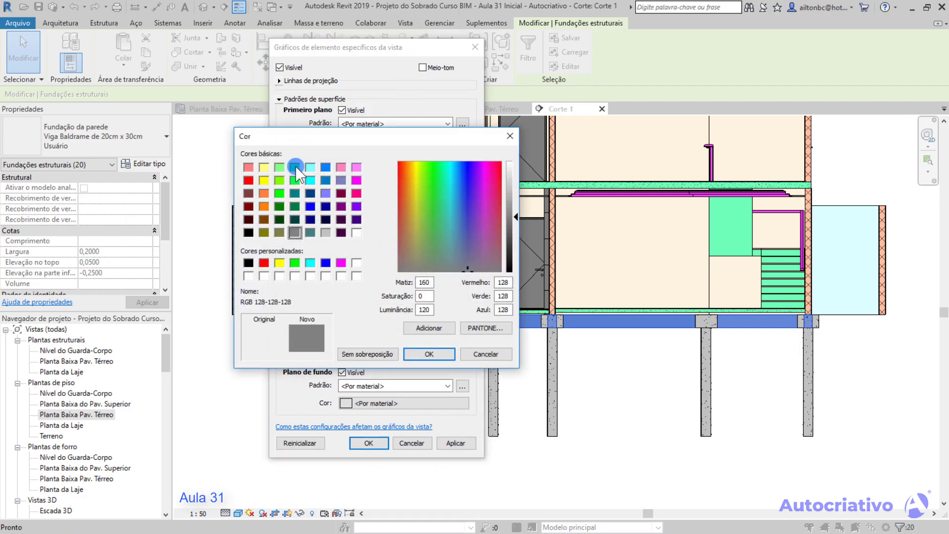
click(294, 167)
click(428, 355)
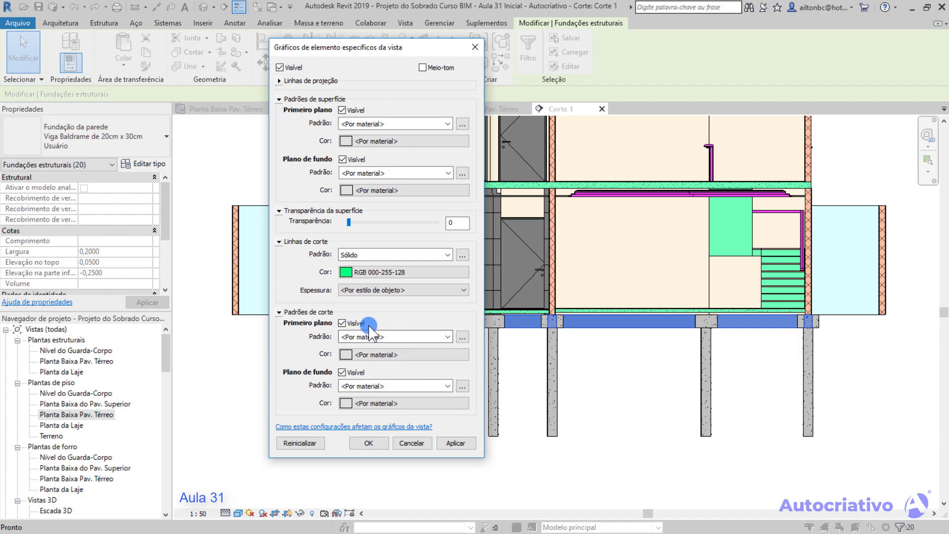
Step: Set the beams' foreground cut pattern to solid fill in RGB 000-255-128, apply the override and deselect the beams
click(446, 337)
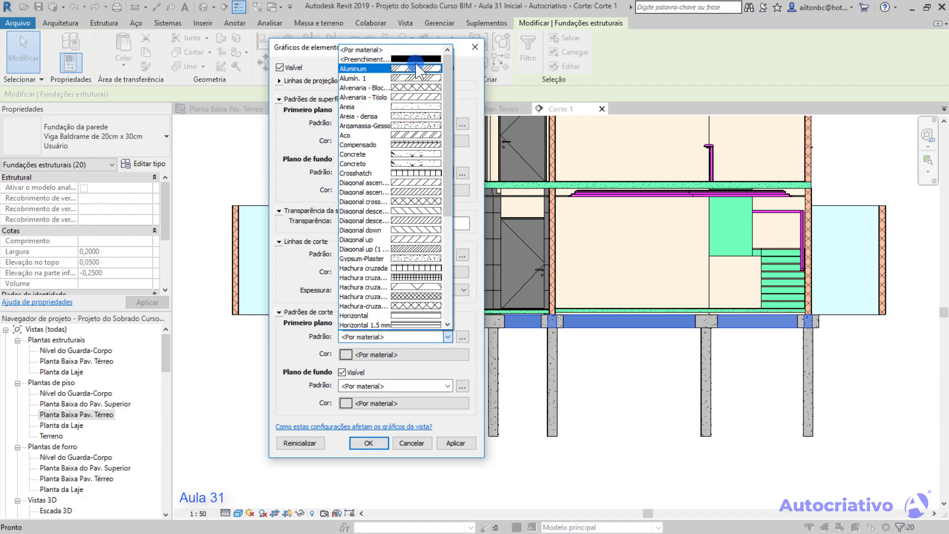
click(390, 58)
click(376, 355)
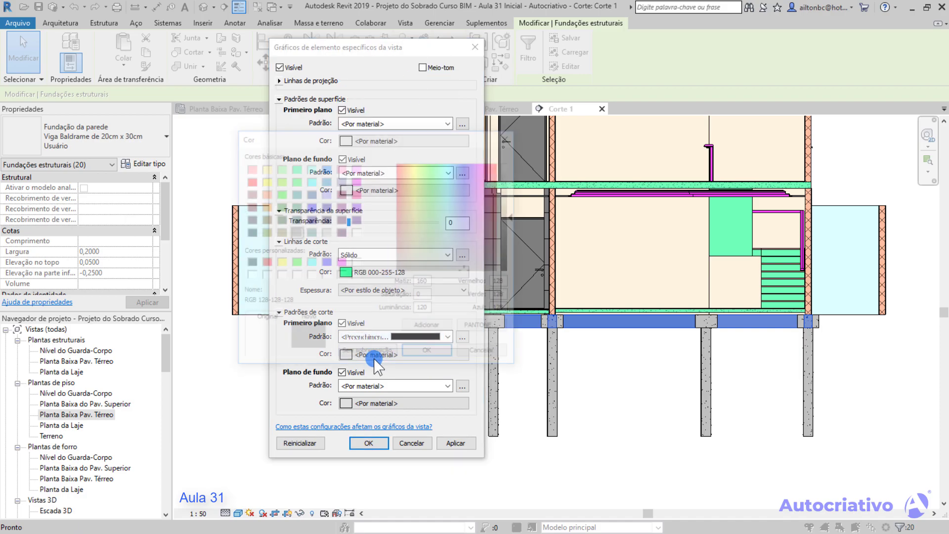
click(295, 167)
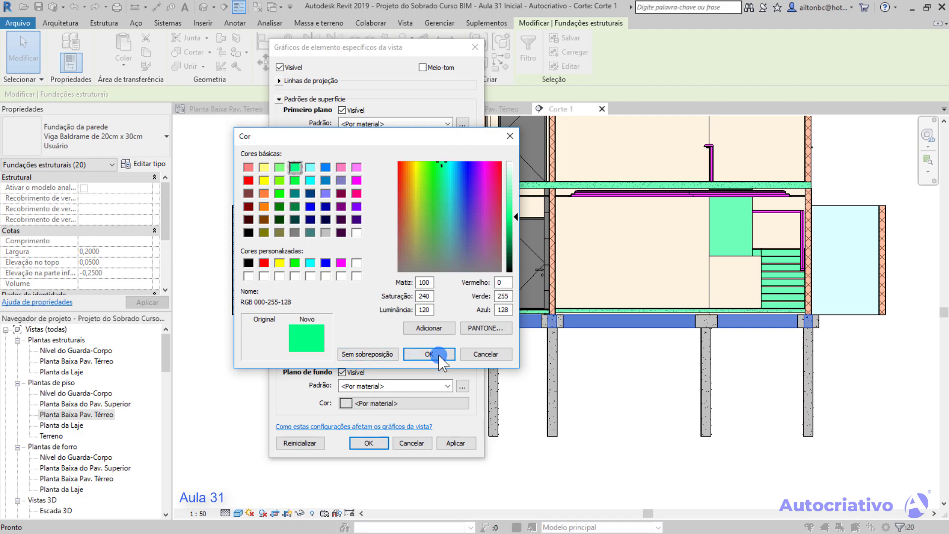
click(429, 354)
click(455, 443)
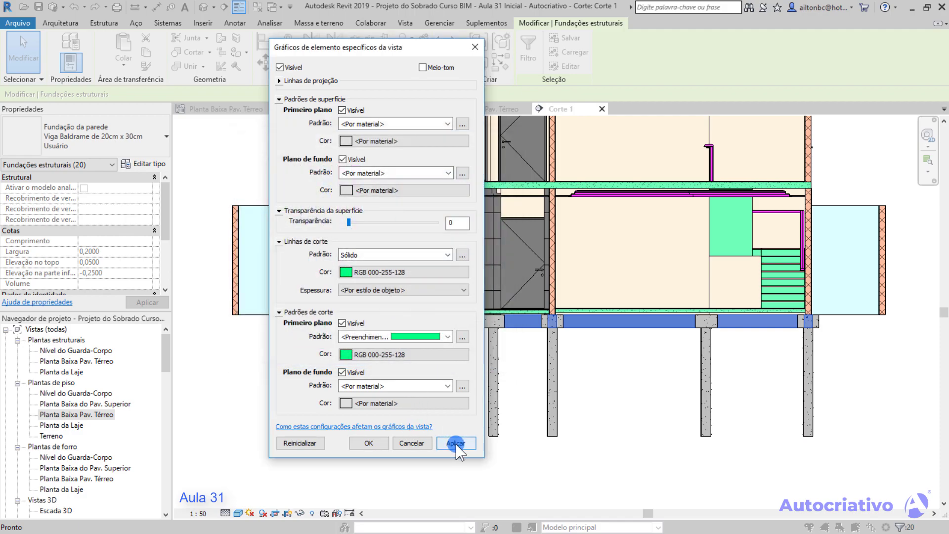
click(381, 442)
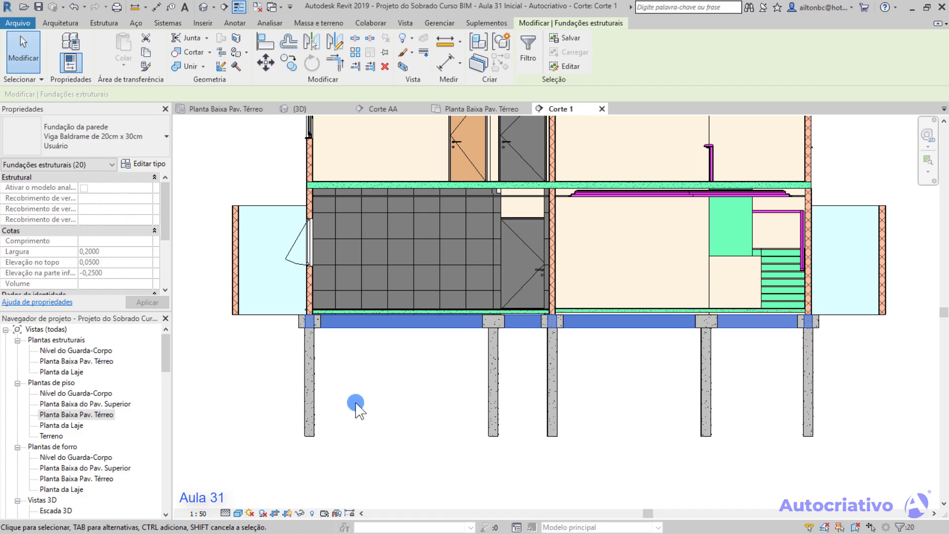
click(339, 392)
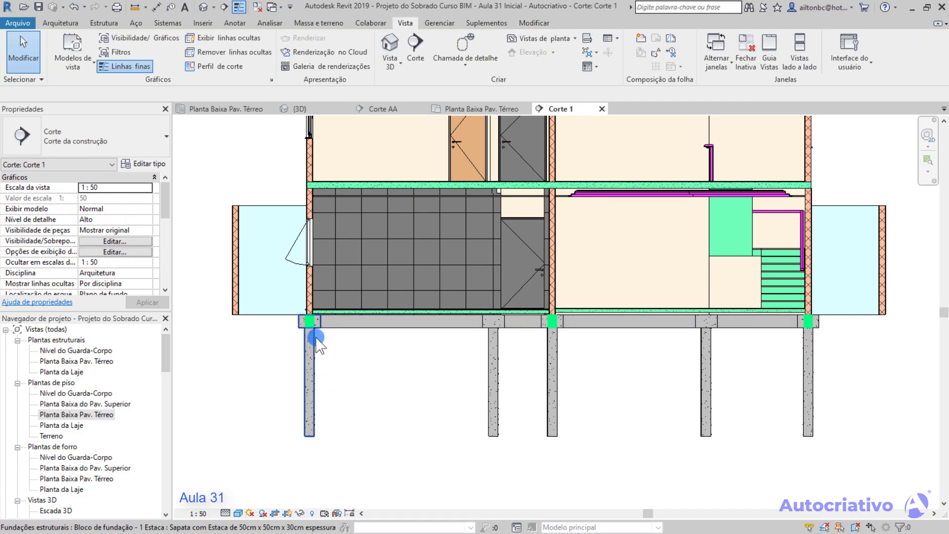
Step: Select all instances visible in the view of the 50cm x 50cm x 30cm single-pile foundation block
scroll(316, 345, up, 2)
click(318, 321)
right_click(321, 323)
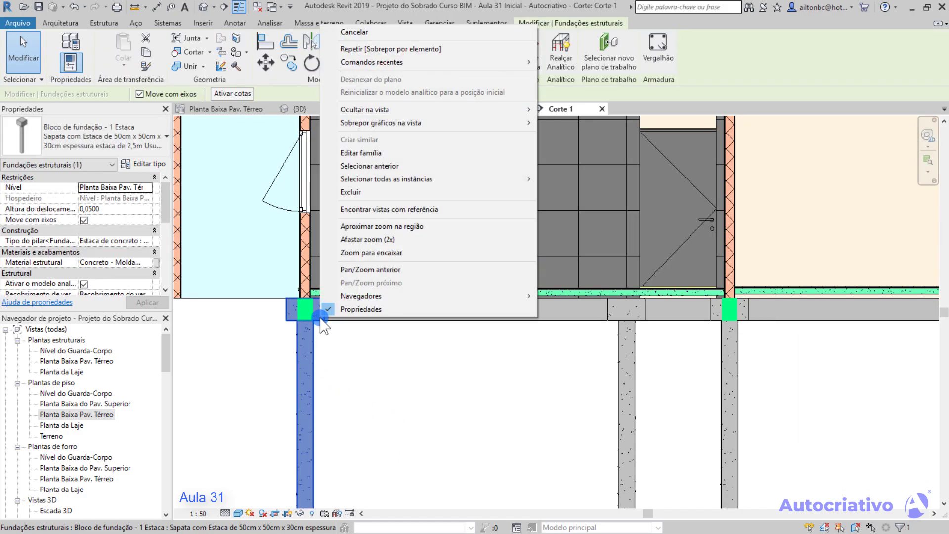
mouse_move(410, 180)
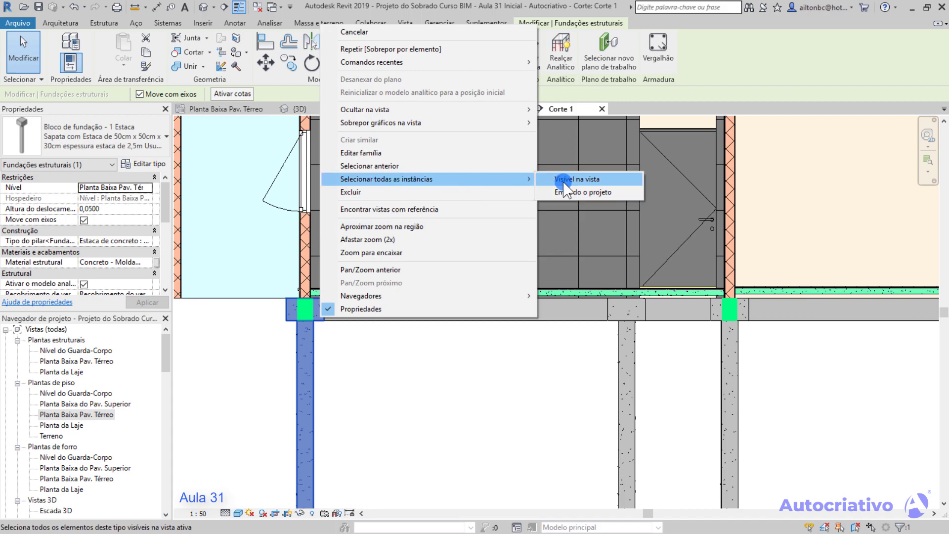
click(565, 185)
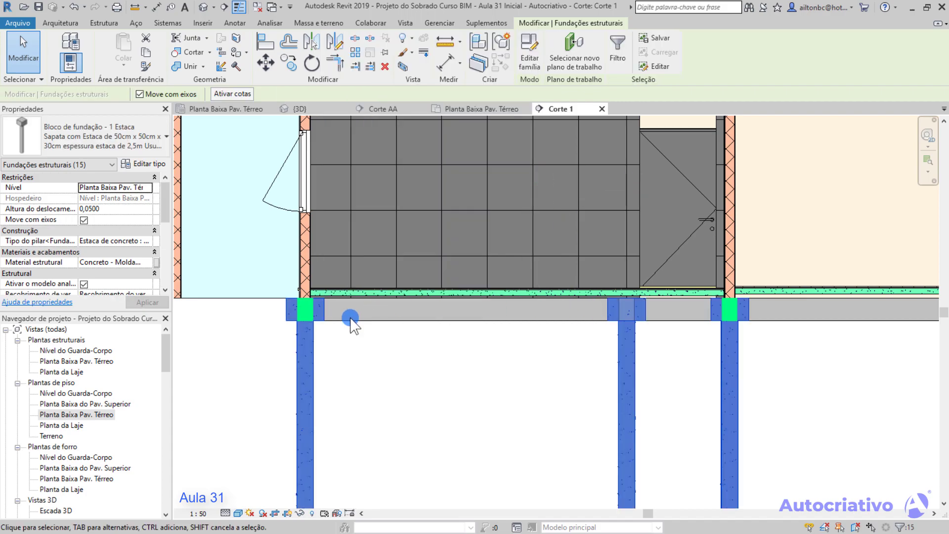
Step: Override the selected foundation blocks' graphics by element, setting their cut lines to the Sólido pattern in colour RGB 000-255-128
right_click(303, 336)
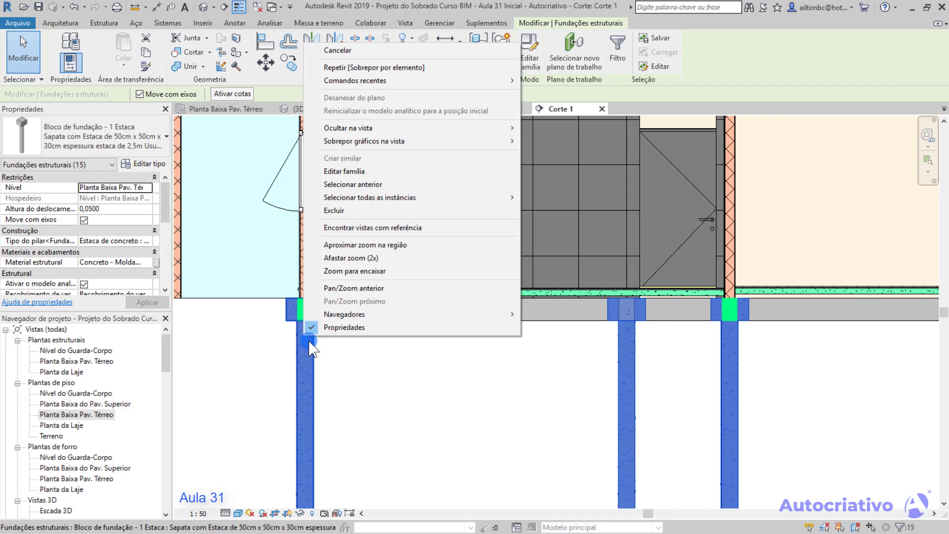
mouse_move(366, 142)
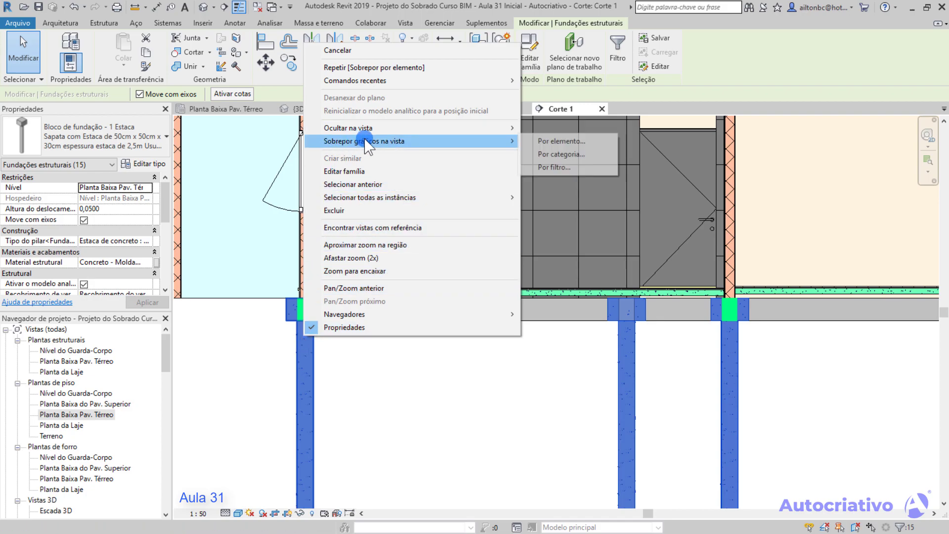
click(594, 141)
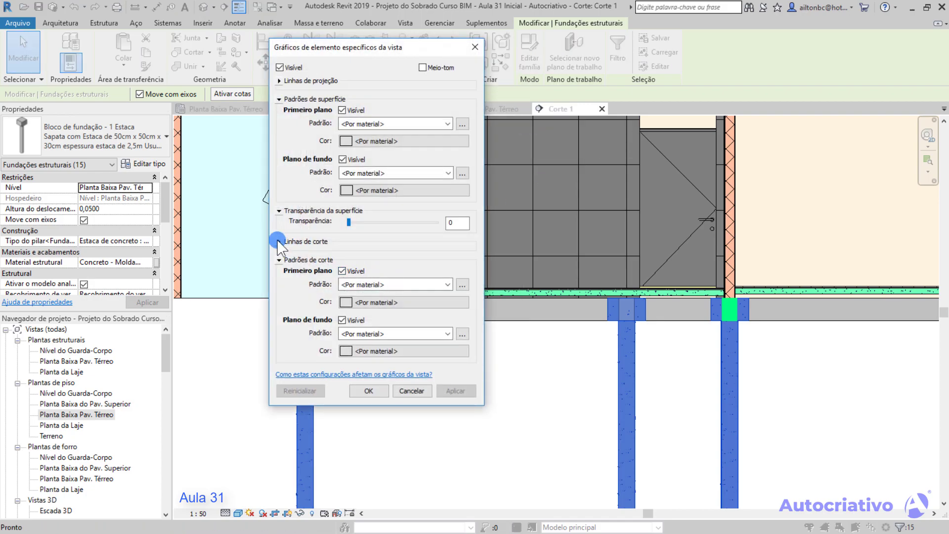
click(278, 240)
click(448, 254)
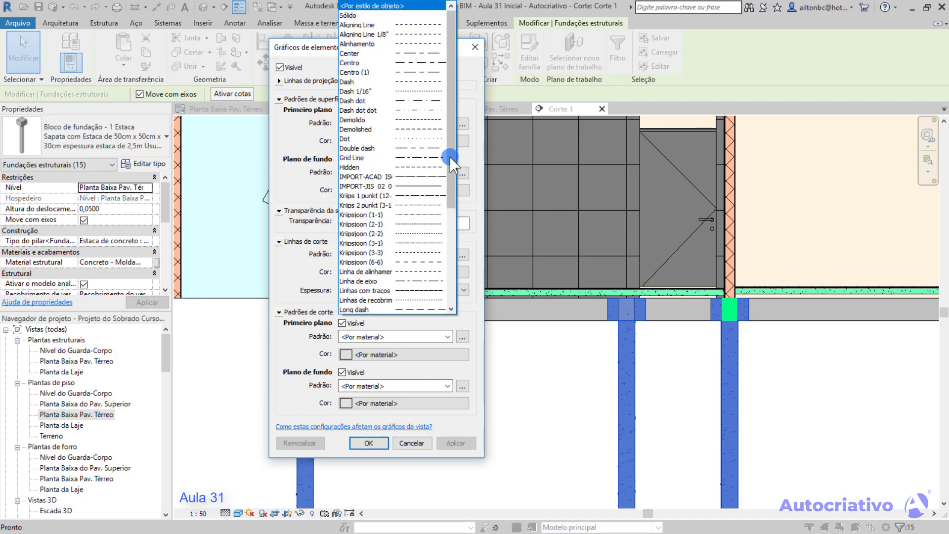
click(419, 17)
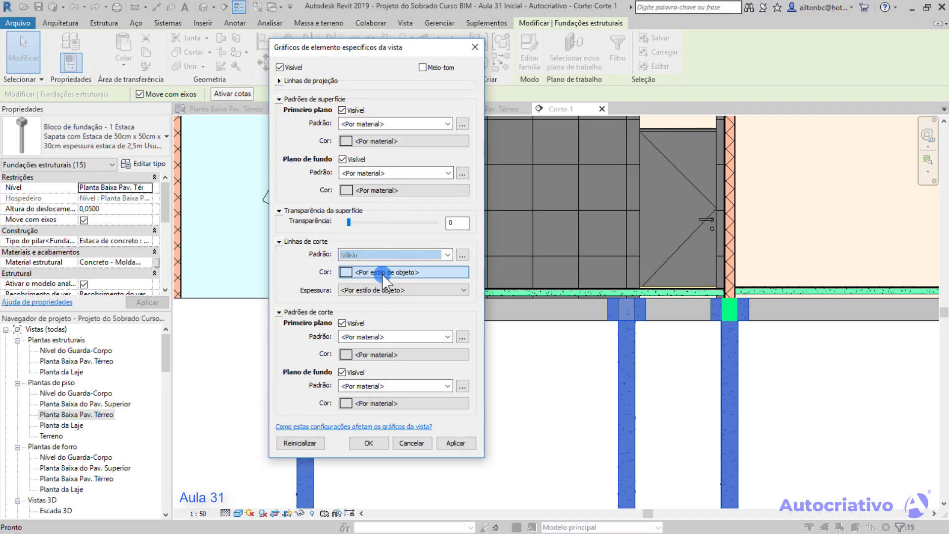
click(380, 271)
click(296, 168)
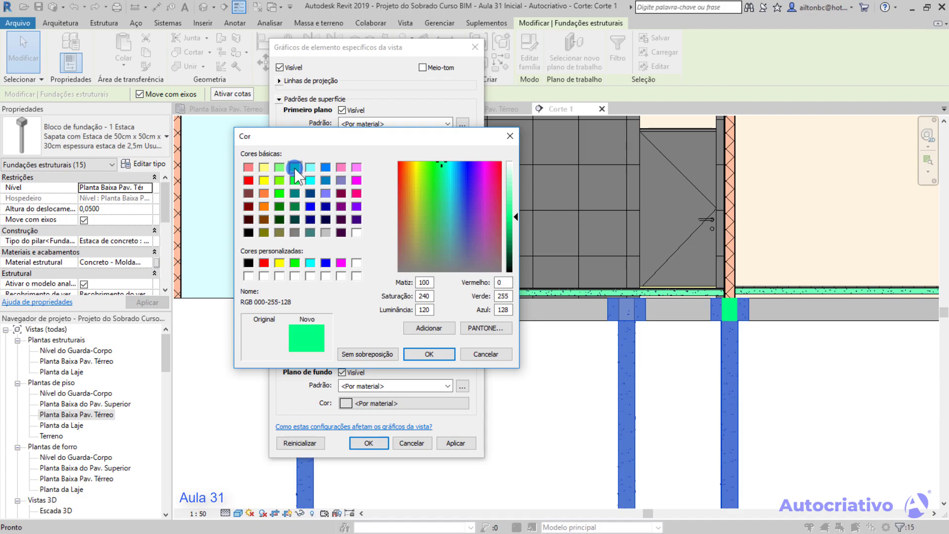
click(426, 352)
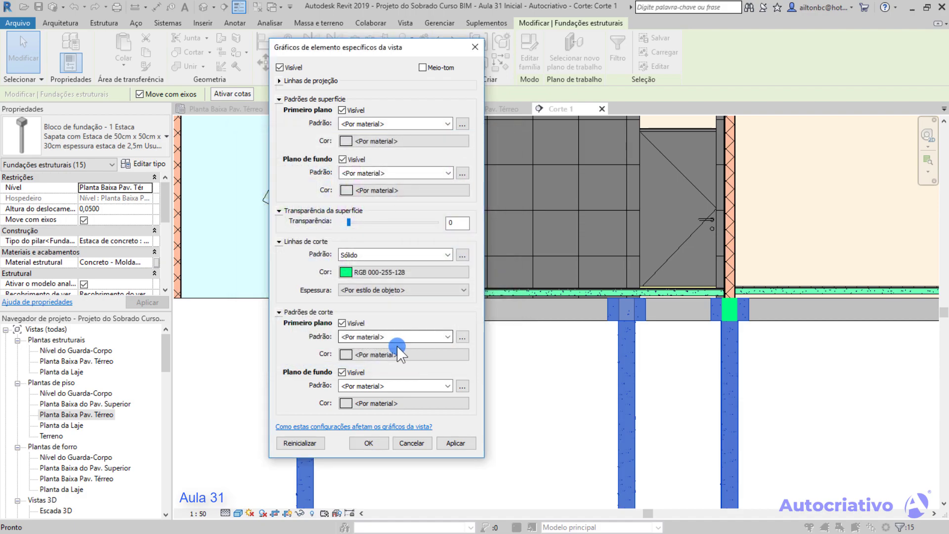
Step: Set the foundation blocks' foreground cut pattern to solid fill in RGB 000-255-128, apply the override and deselect the blocks
click(430, 338)
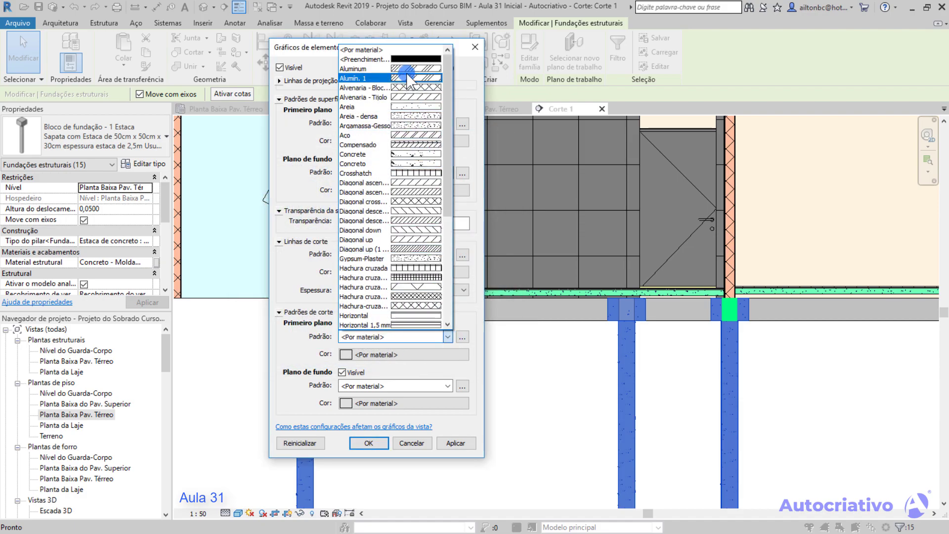
click(409, 60)
click(395, 354)
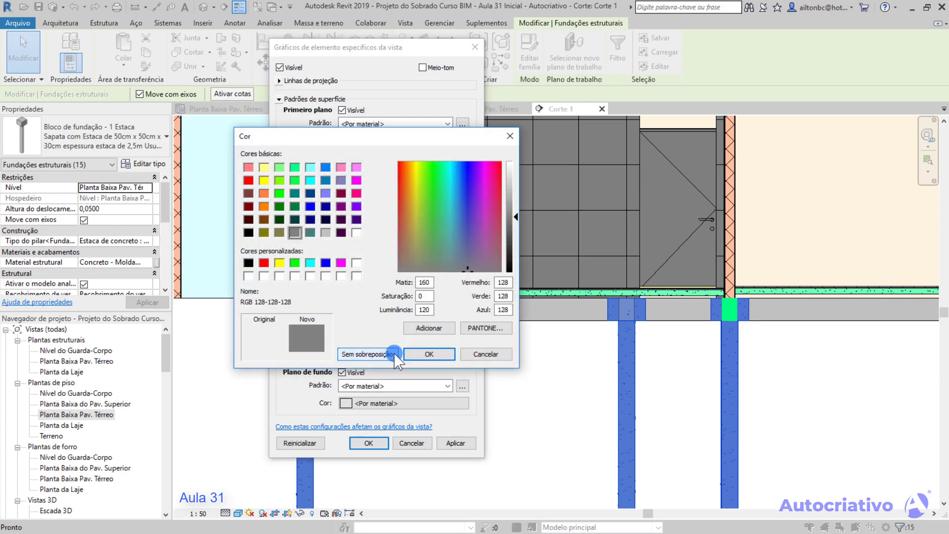
click(429, 354)
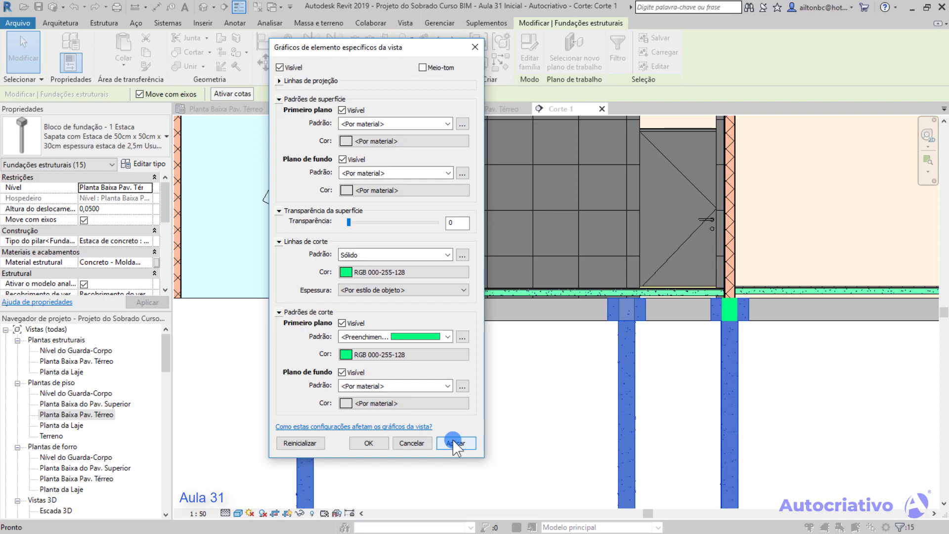
click(452, 439)
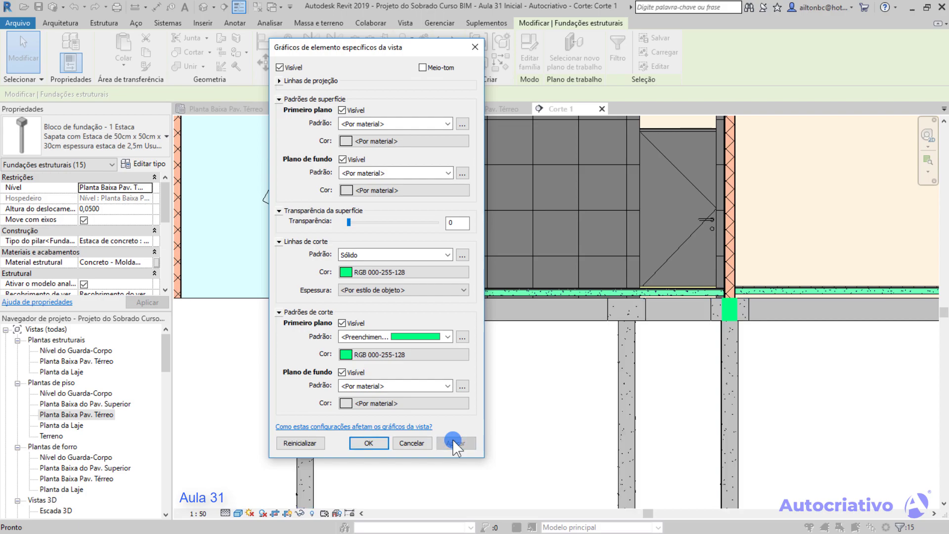
click(369, 442)
click(447, 435)
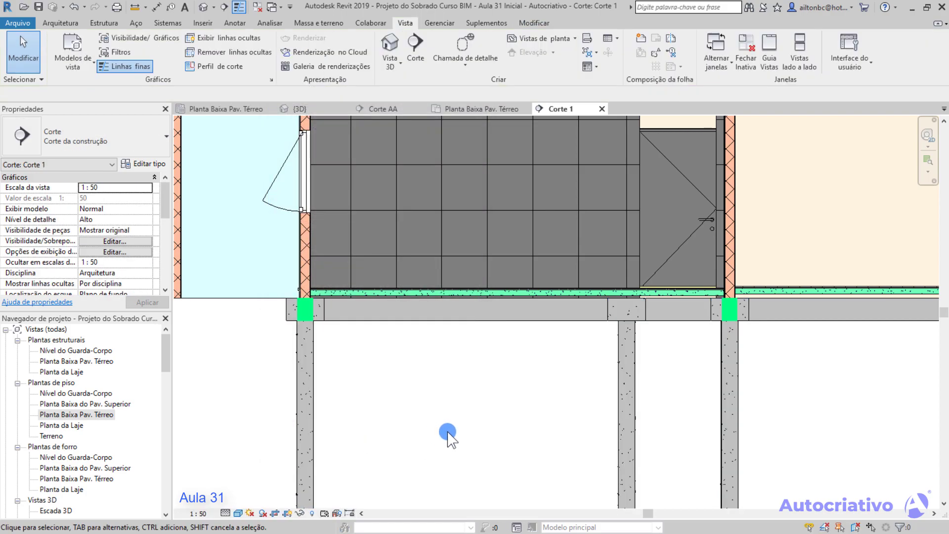
Step: Examine the foundation blocks, piles and beams along the base of the section, especially where they meet under the outer wall
scroll(448, 435, down, 4)
middle_drag(652, 424, 529, 374)
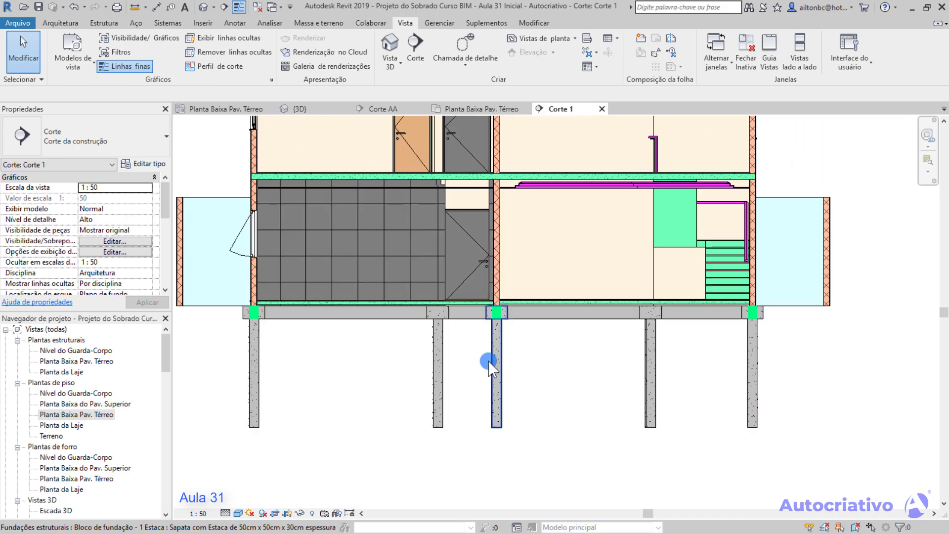
scroll(281, 338, up, 5)
middle_drag(304, 345, 494, 357)
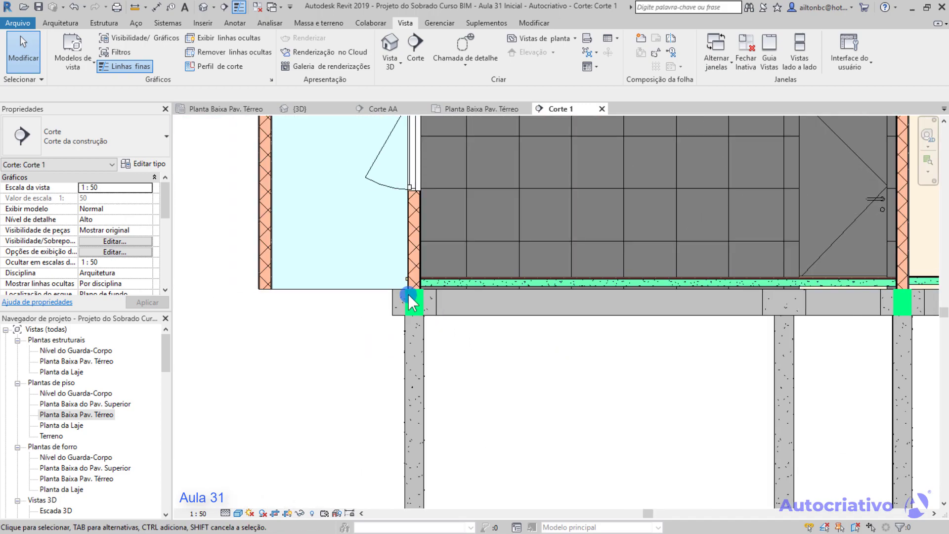
scroll(407, 295, up, 4)
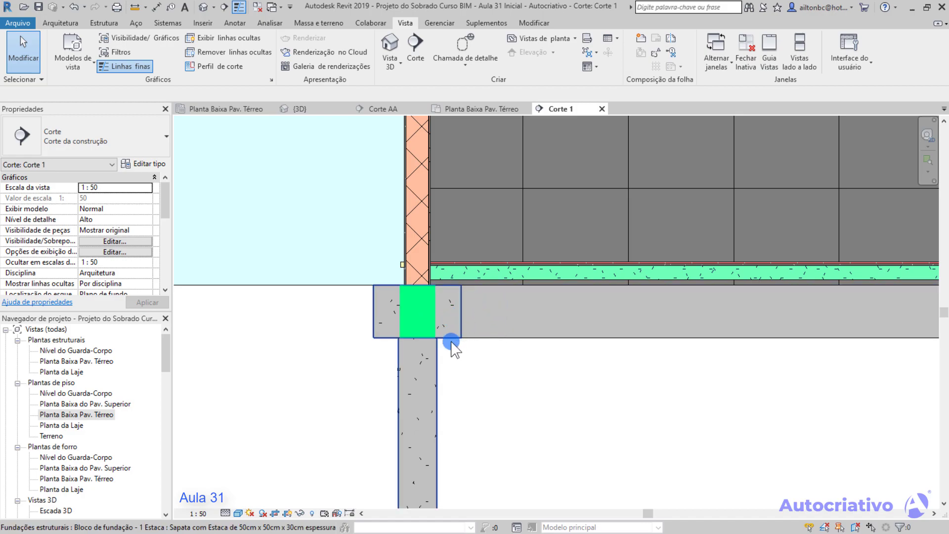
scroll(505, 365, down, 10)
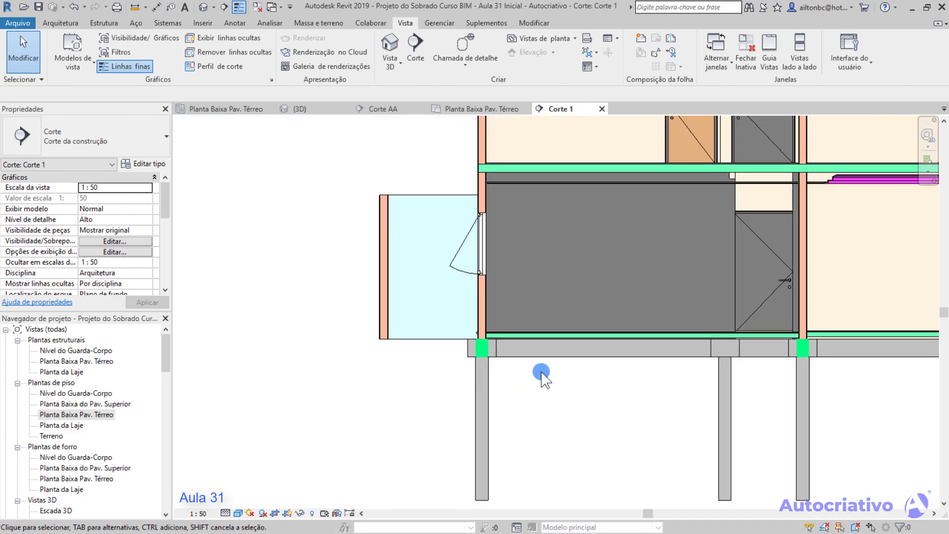
middle_drag(658, 401, 517, 368)
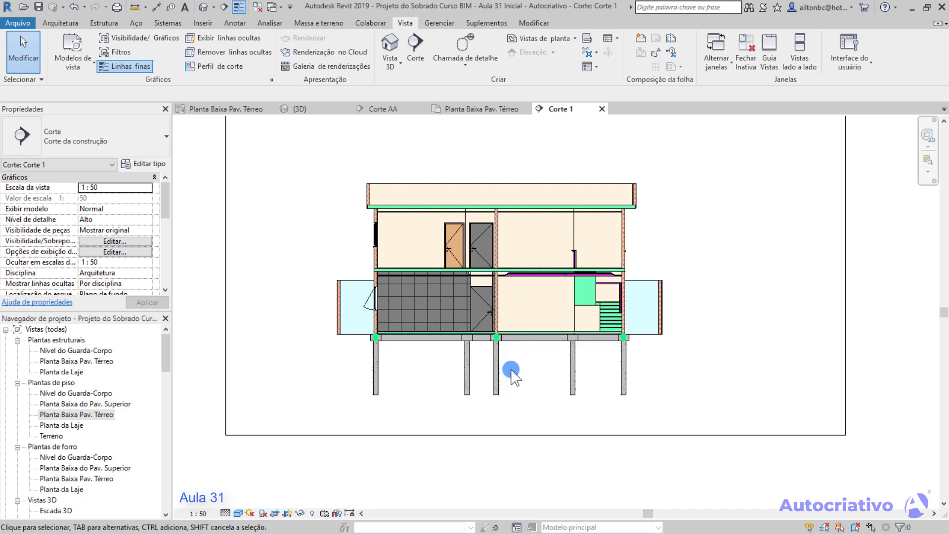
Step: Examine how the kitchen's outer masonry wall meets the foundation beam below and the upper floor slab above
scroll(377, 336, up, 6)
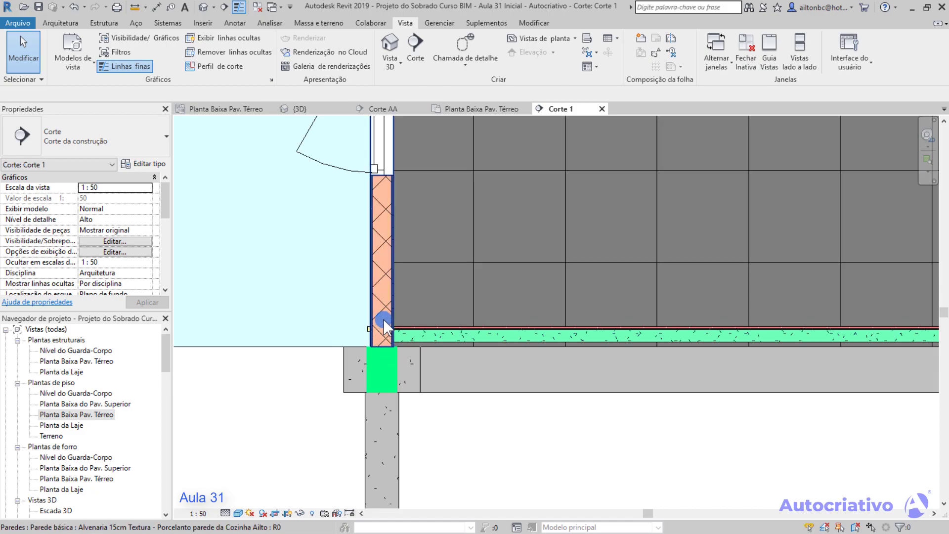
scroll(383, 319, down, 5)
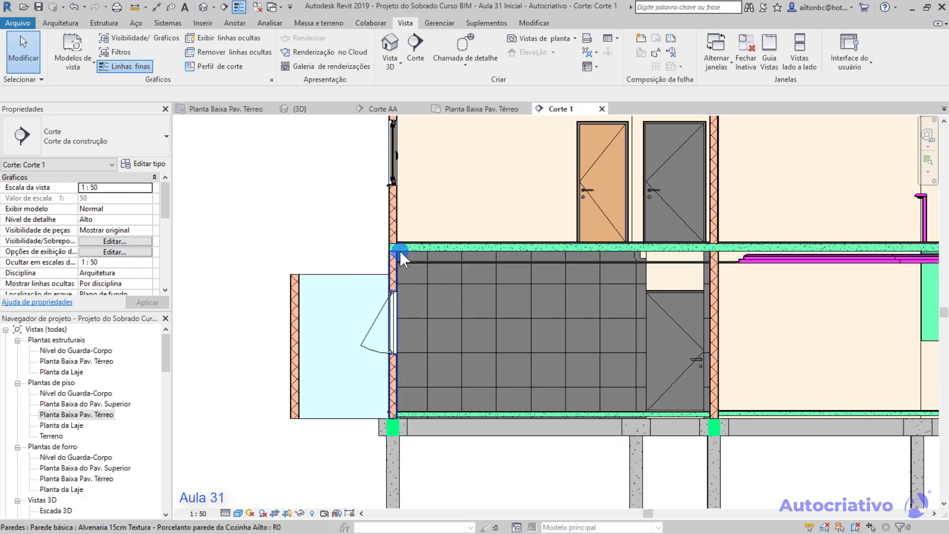
scroll(395, 248, up, 1)
scroll(395, 249, up, 3)
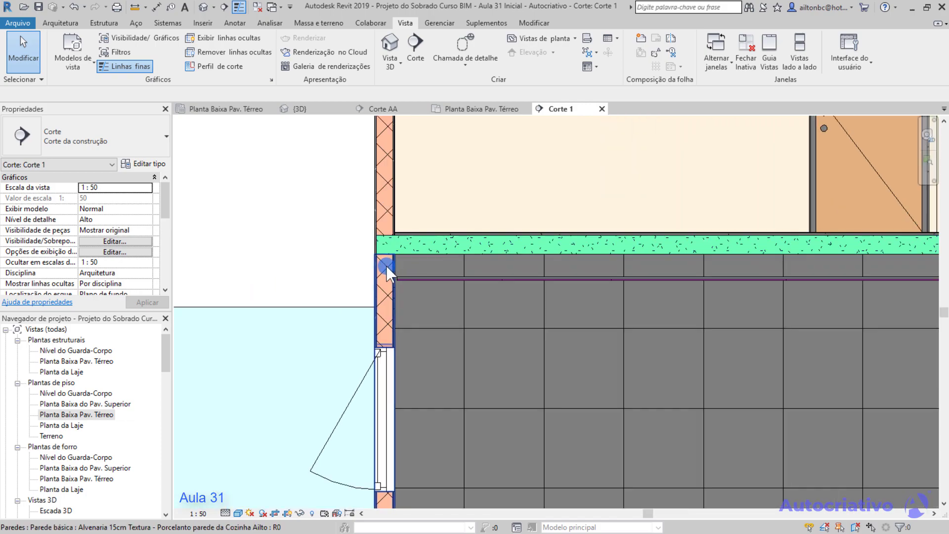
scroll(386, 269, up, 2)
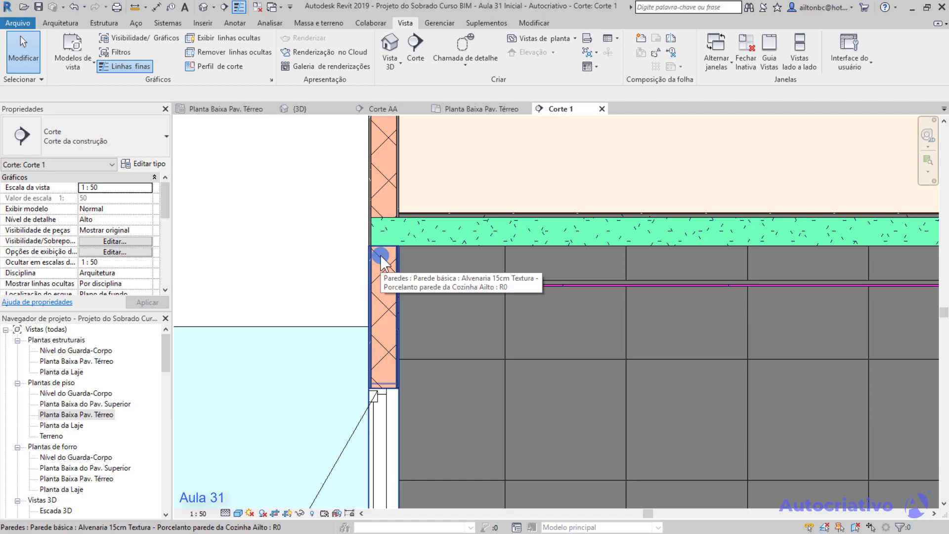
scroll(381, 254, up, 3)
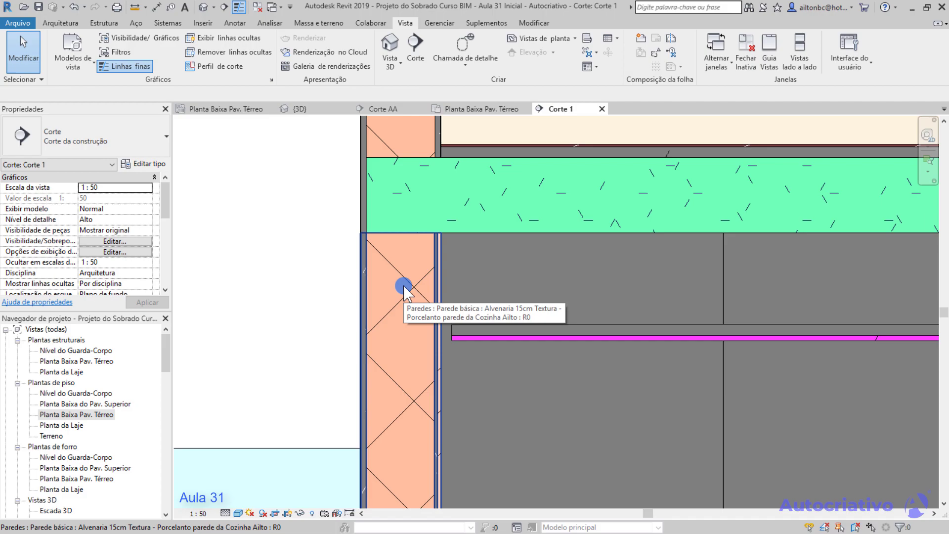
scroll(403, 286, down, 8)
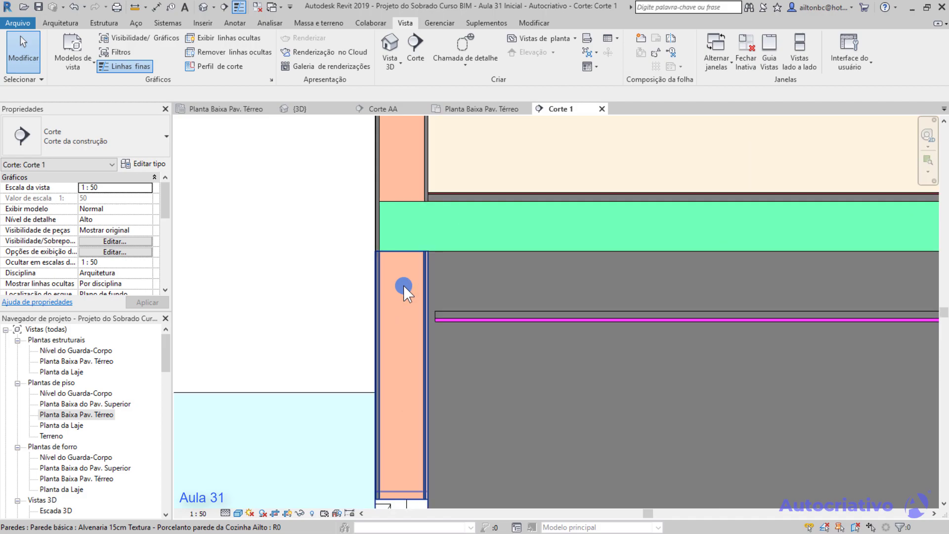
scroll(402, 287, down, 4)
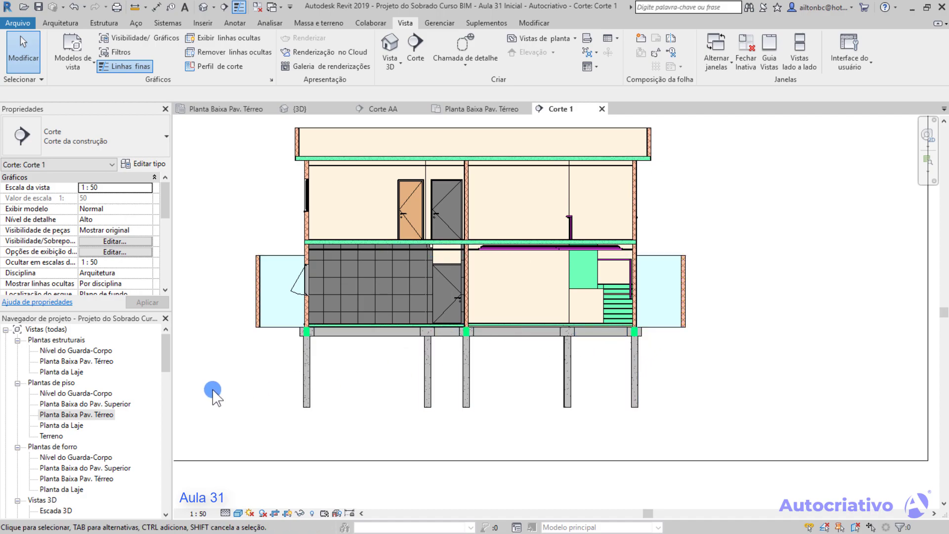
Step: In the Planta Baixa Pav. Térreo floor plan, move the Corte 1 section line up to the upper wall of the light-blue room
double_click(101, 414)
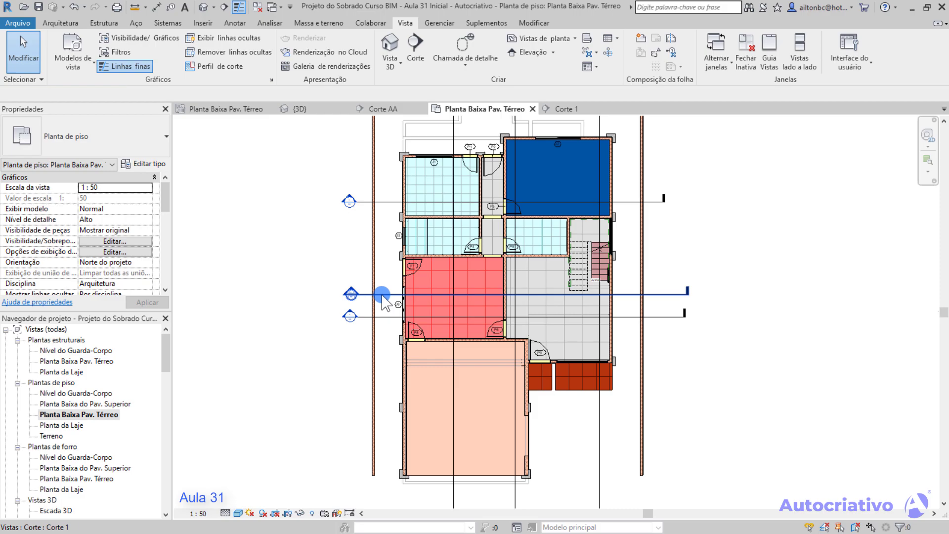
click(383, 296)
middle_drag(388, 265, 378, 299)
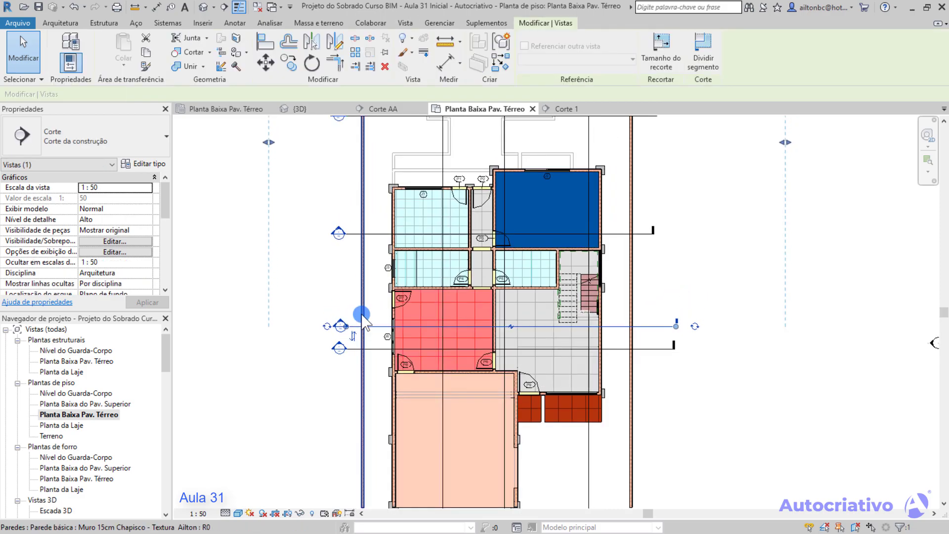
drag(375, 279, 376, 188)
key(Escape)
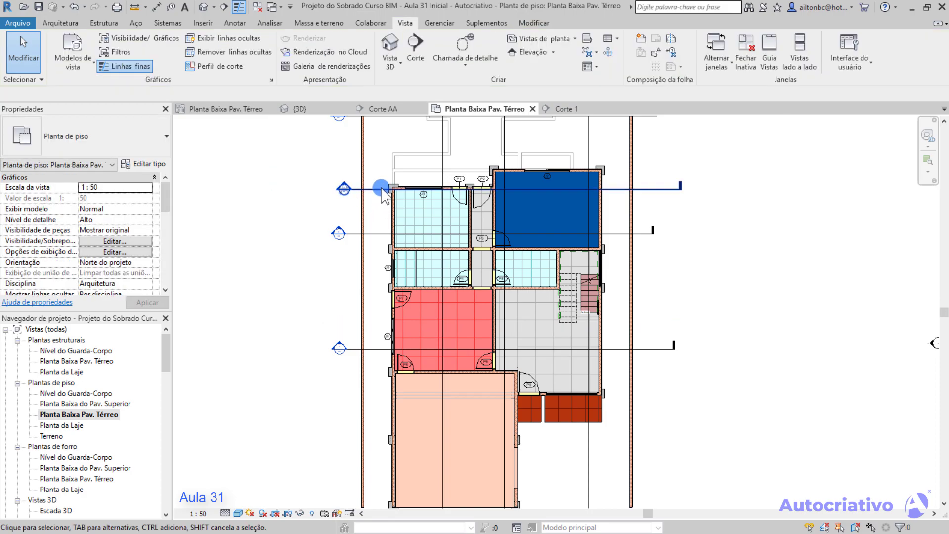
Step: Fine-tune the Corte 1 section line so it runs inside the wall containing window J1 and doors P1 and P2
scroll(381, 189, up, 2)
scroll(385, 190, up, 3)
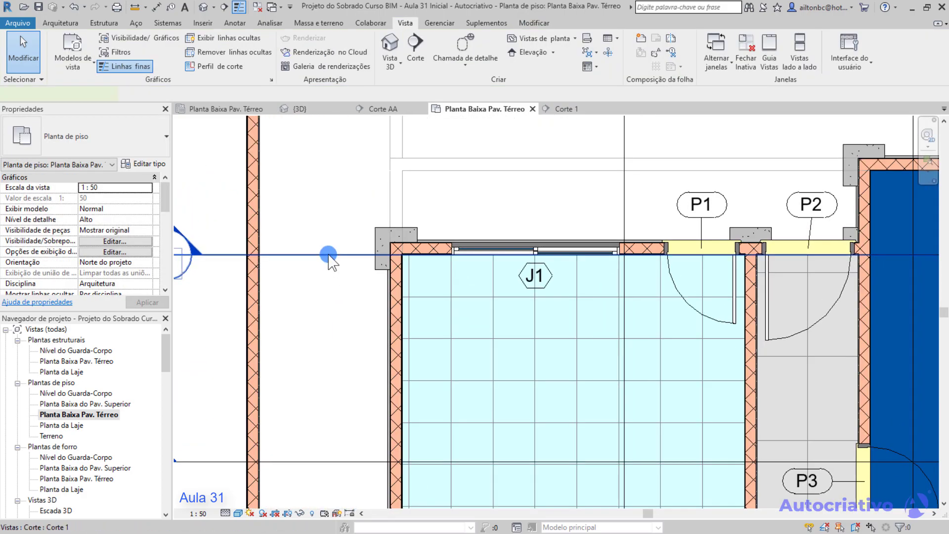
click(336, 254)
mouse_move(336, 251)
mouse_down()
mouse_move(330, 235)
mouse_move(329, 264)
mouse_up()
key(Escape)
scroll(390, 255, down, 2)
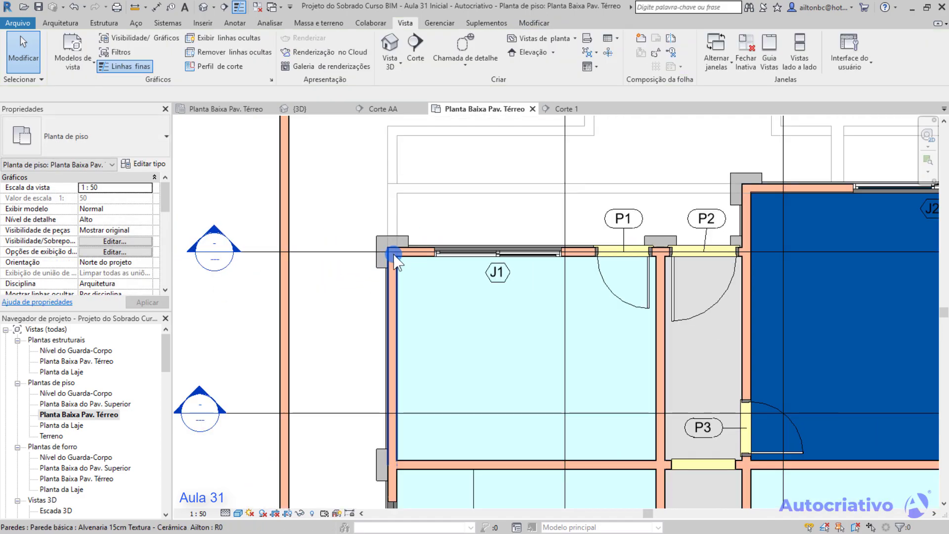
Step: Open the Corte 1 section from its marker and inspect the cut foundation blocks, piles and beams along the base
double_click(213, 230)
scroll(370, 357, up, 4)
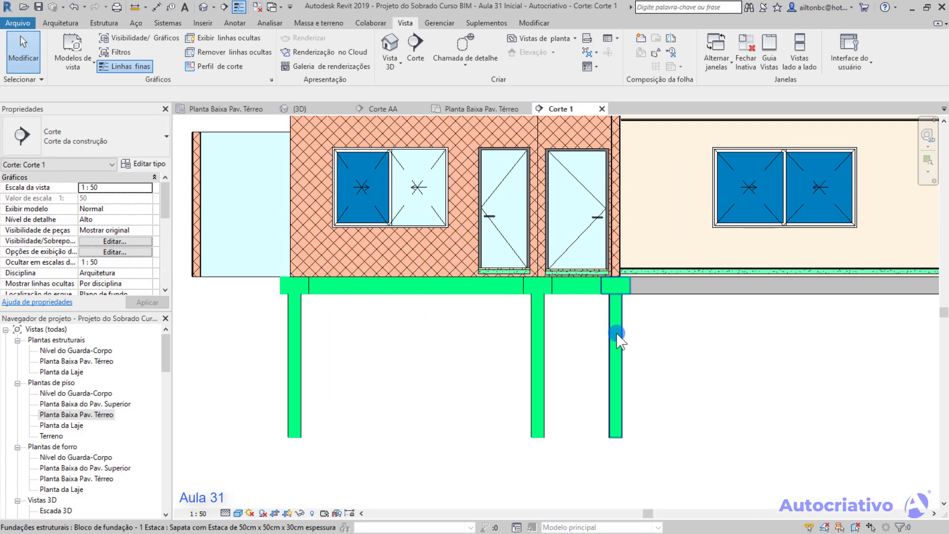
middle_drag(572, 329, 494, 333)
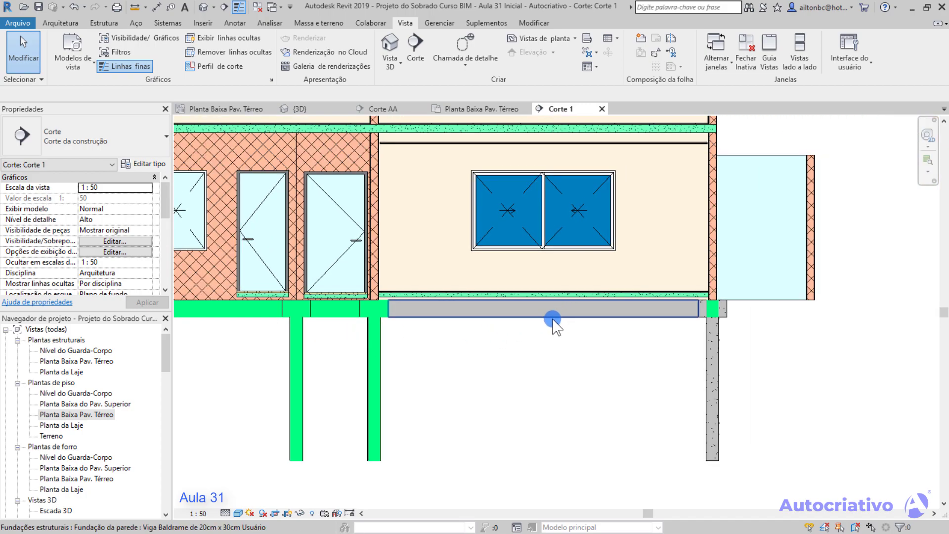
middle_drag(440, 368, 584, 381)
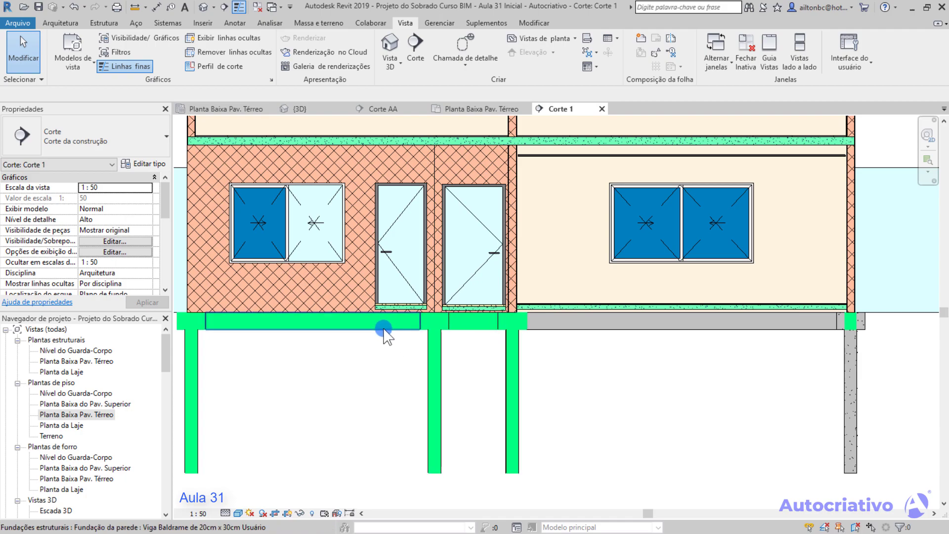
Step: Examine the cut masonry wall with its window and doors and the foundation beams and piles below it in section Corte 1
middle_drag(375, 402, 410, 403)
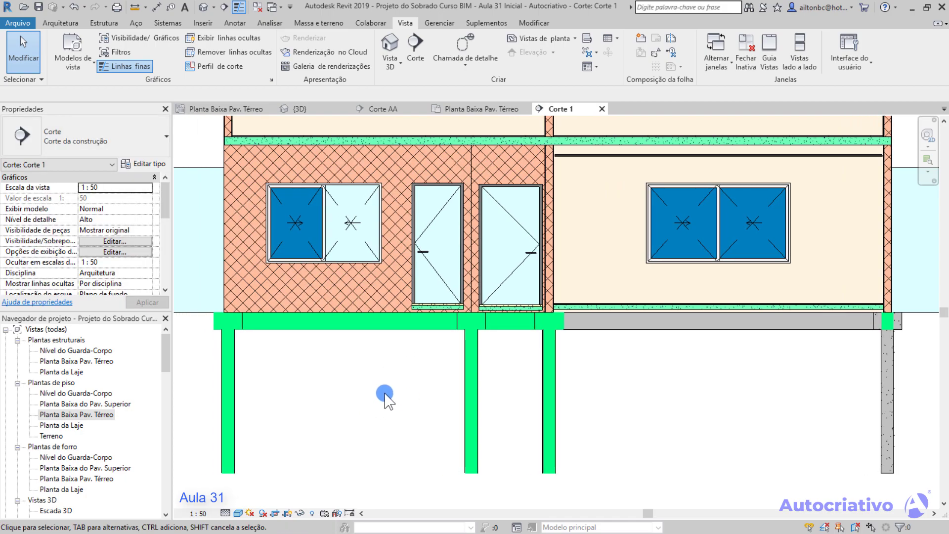
middle_drag(473, 463, 473, 464)
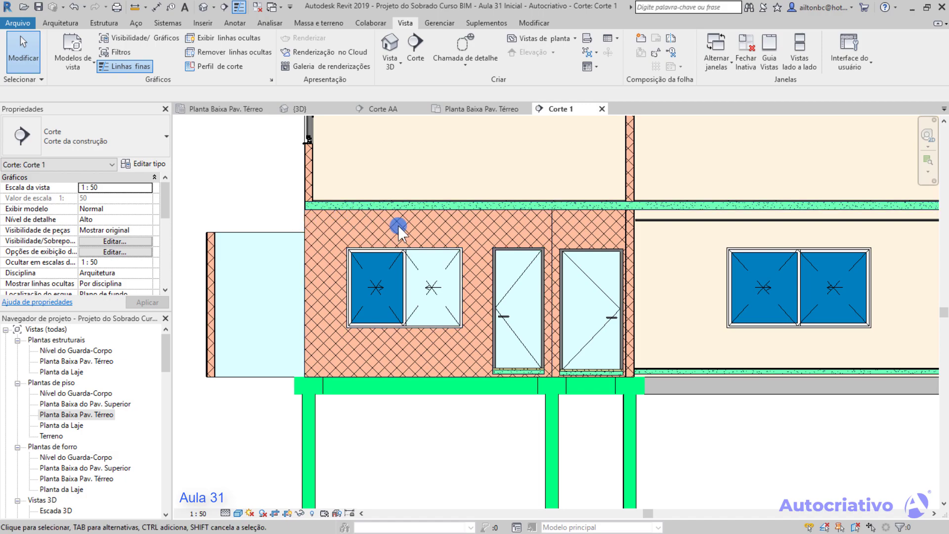
middle_drag(410, 227, 445, 236)
mouse_move(350, 244)
middle_down()
mouse_move(254, 411)
mouse_move(339, 250)
middle_up()
scroll(336, 247, down, 1)
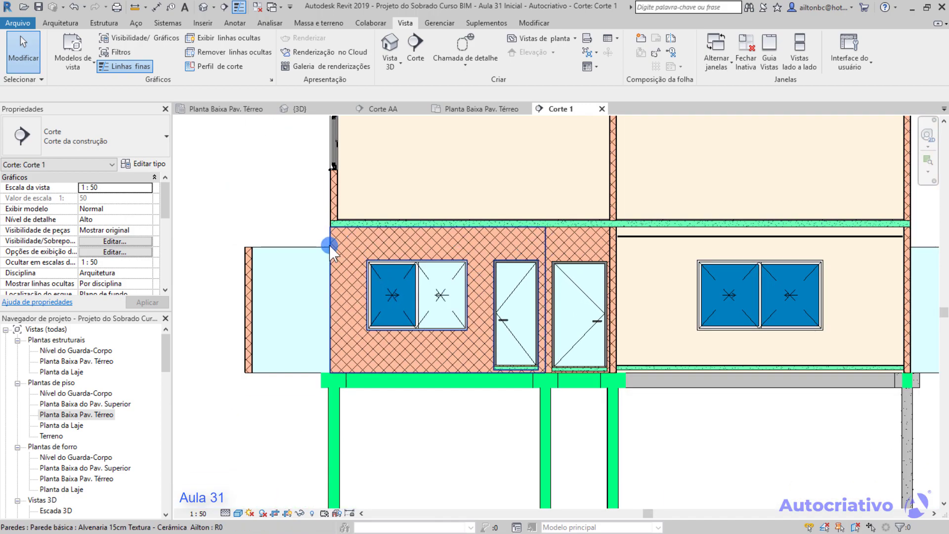
scroll(339, 244, up, 5)
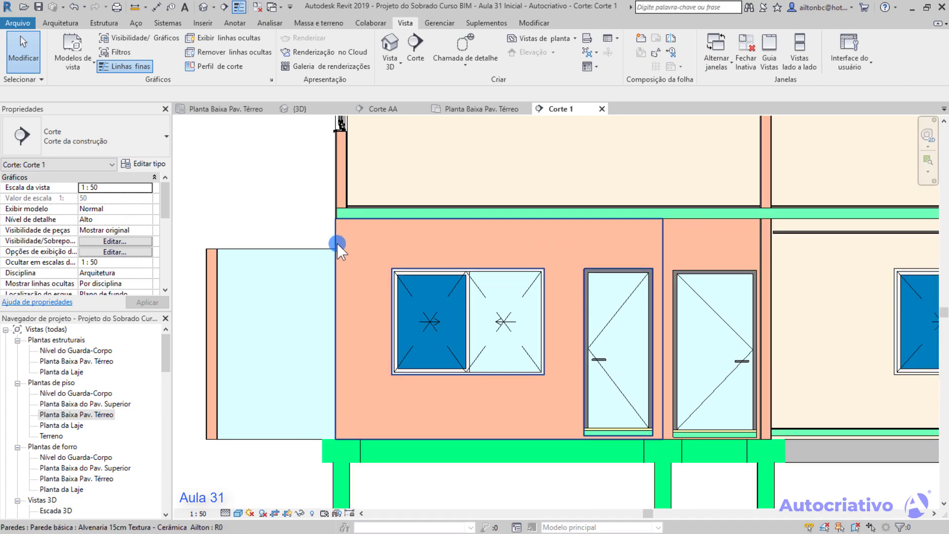
scroll(345, 211, down, 4)
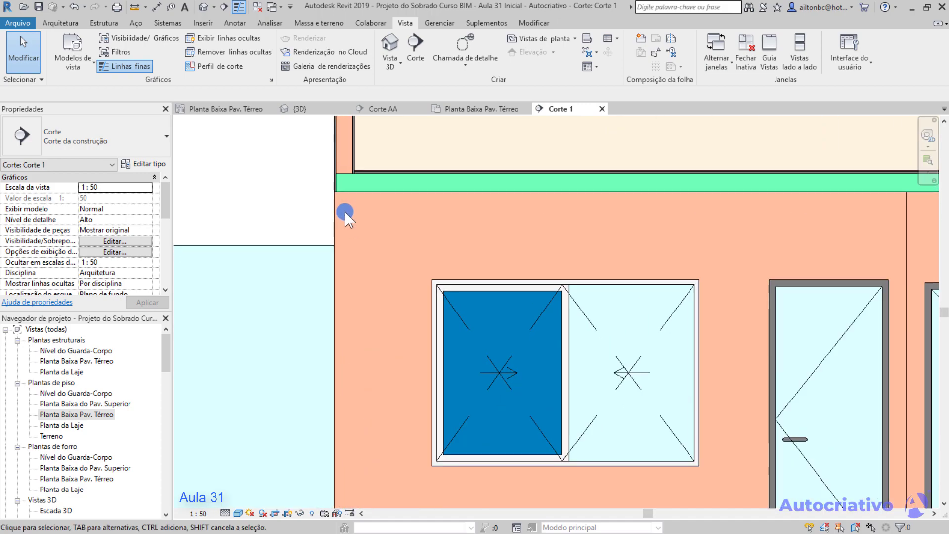
scroll(357, 253, down, 1)
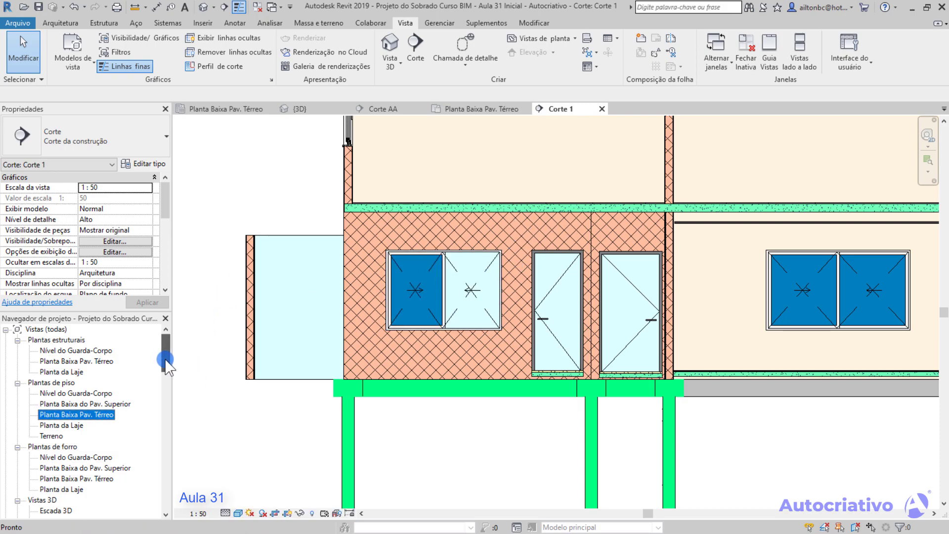
Step: In the Planta Baixa Pav. Térreo floor plan, move the Corte 1 section line out of the J1 wall and down into the light-blue room
drag(165, 366, 165, 368)
double_click(99, 403)
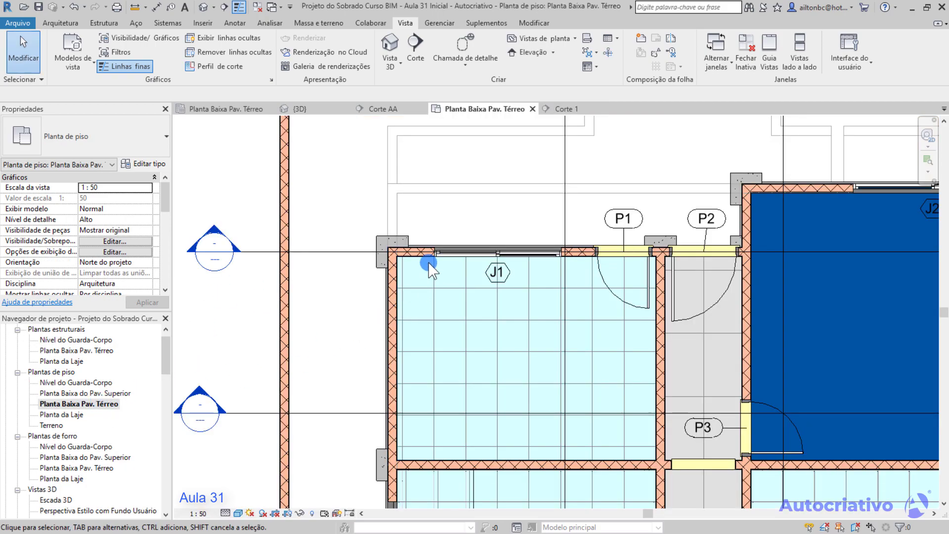
click(347, 256)
click(347, 253)
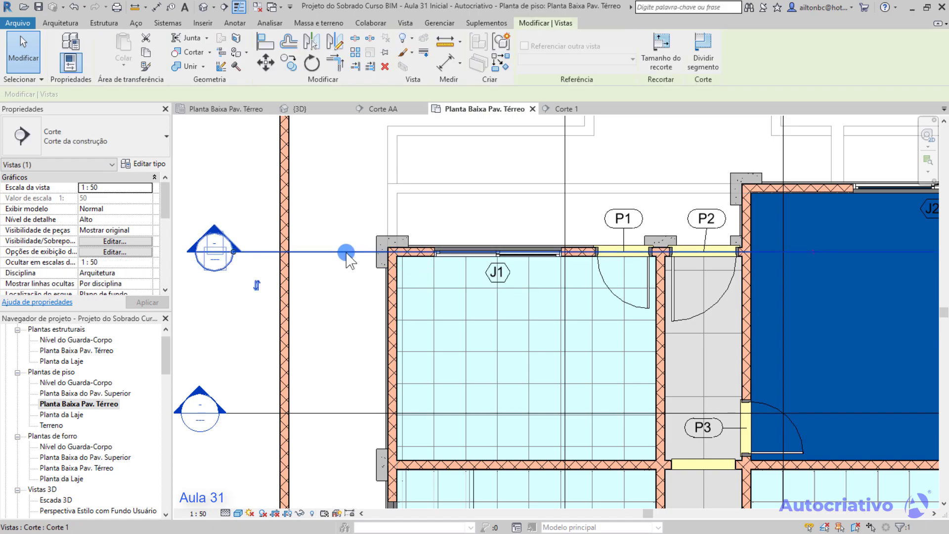
drag(328, 252, 322, 287)
click(335, 328)
click(417, 254)
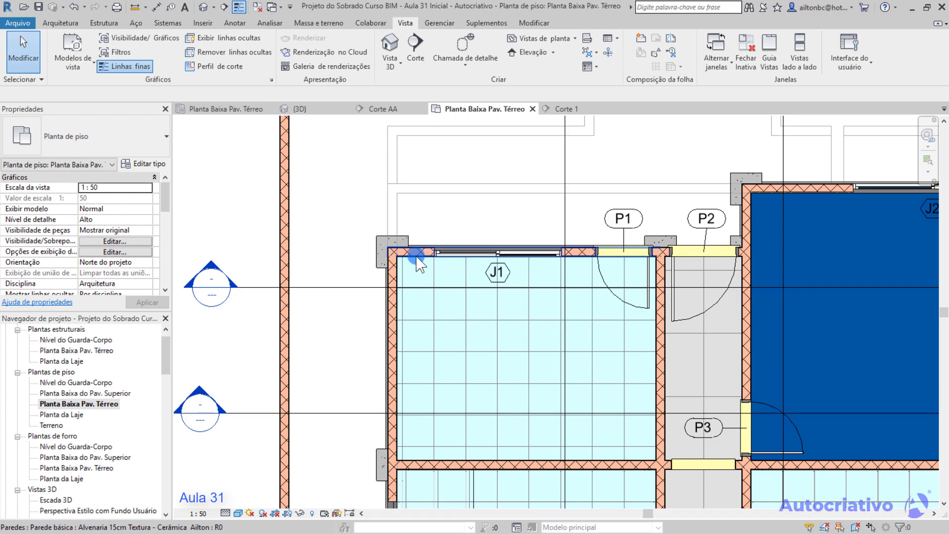
Step: Open the Corte 1 section from its marker and inspect the cut foundation beams beneath each masonry wall, along with the whole section
double_click(211, 261)
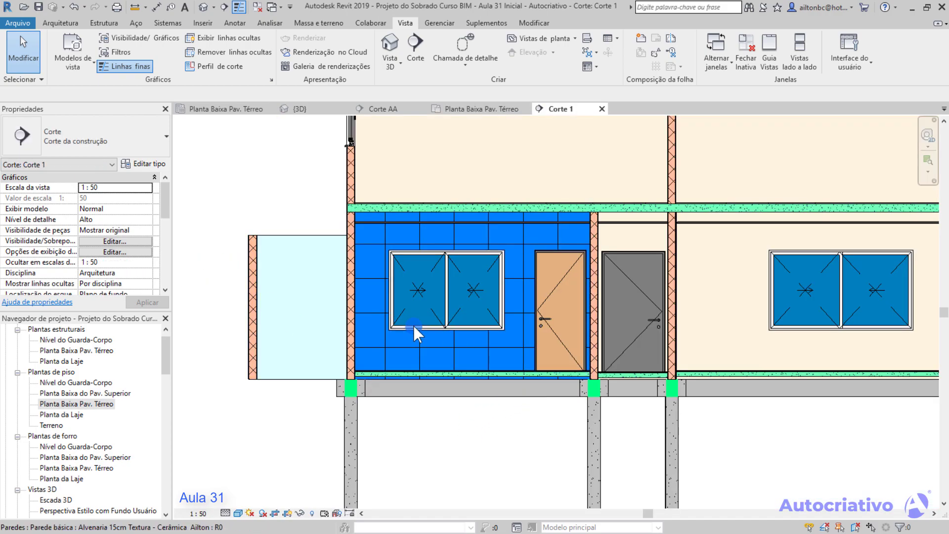
middle_drag(389, 311, 392, 411)
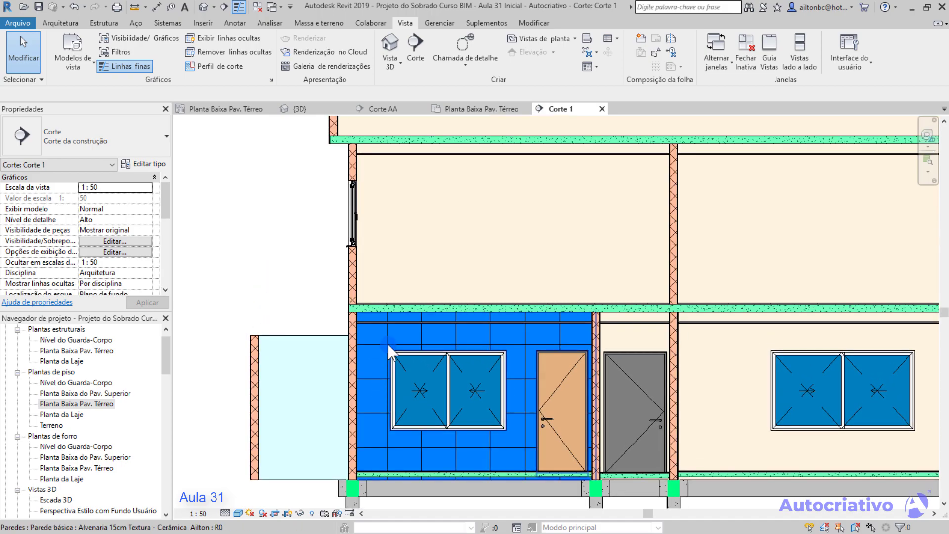
middle_drag(514, 331, 503, 277)
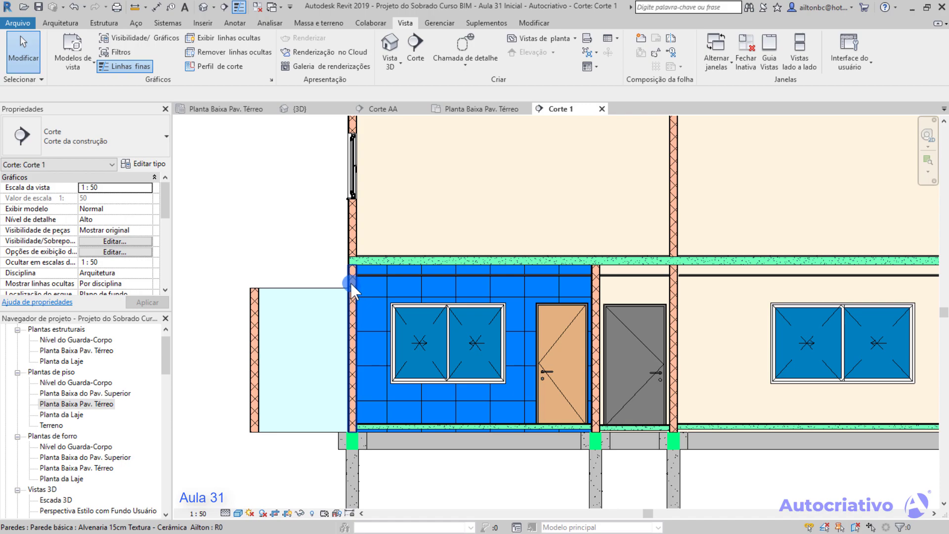
scroll(351, 279, up, 2)
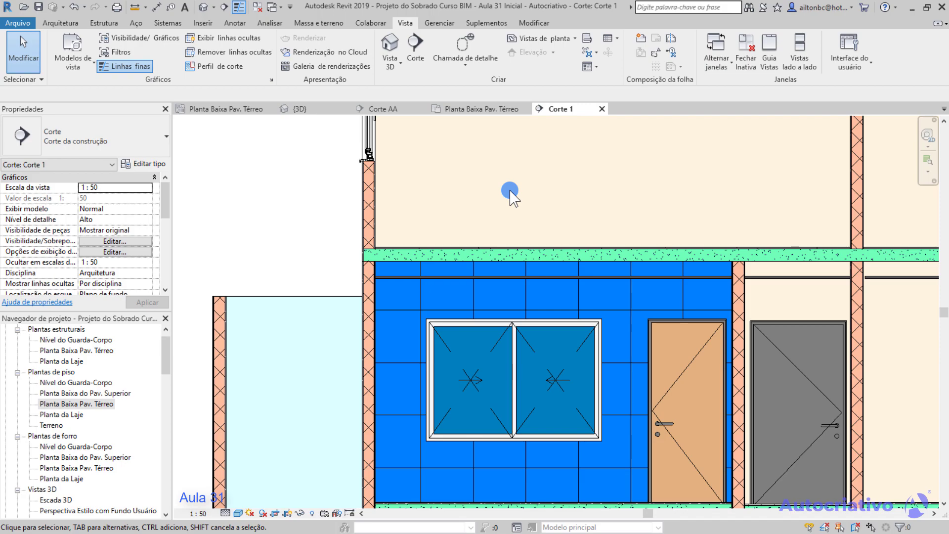
scroll(510, 195, down, 3)
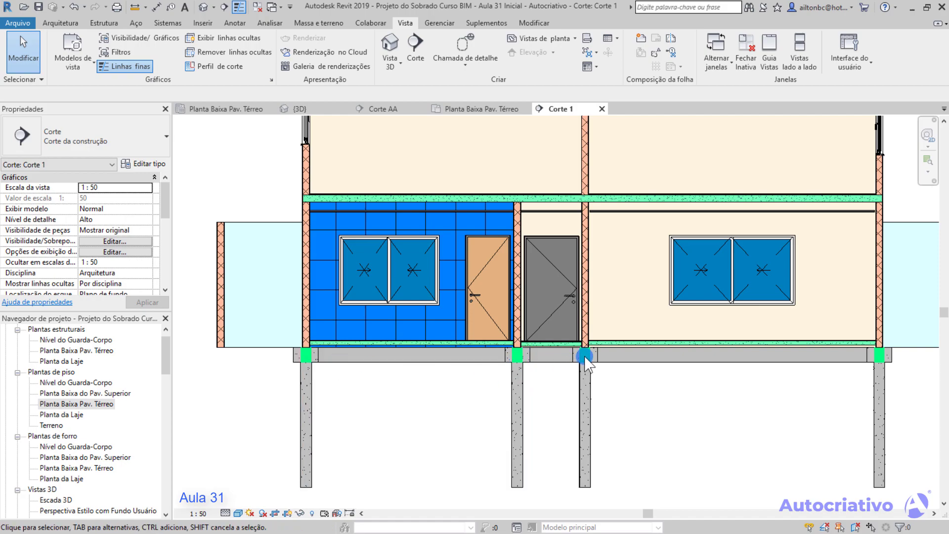
scroll(584, 357, up, 3)
scroll(591, 370, down, 3)
scroll(579, 355, up, 3)
scroll(618, 332, up, 2)
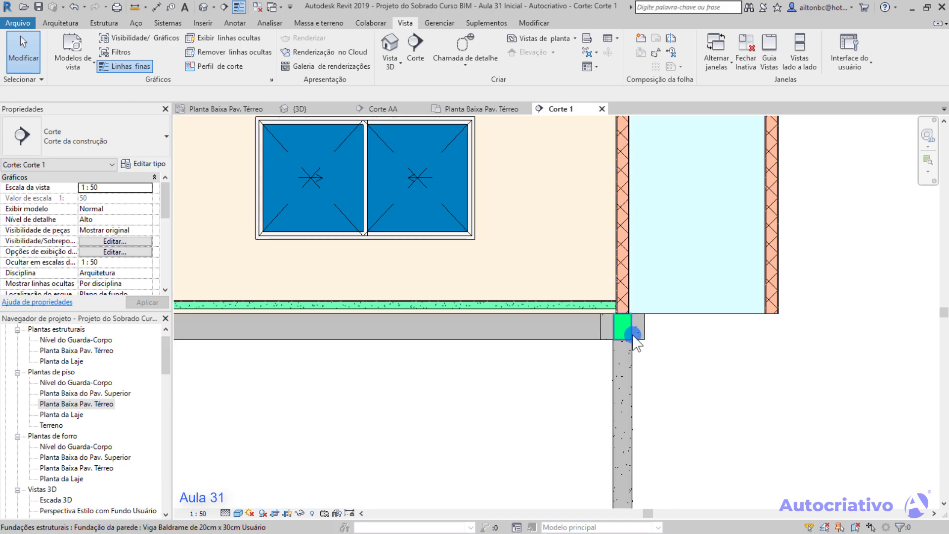
scroll(535, 387, down, 4)
scroll(502, 393, down, 4)
middle_drag(445, 409, 563, 431)
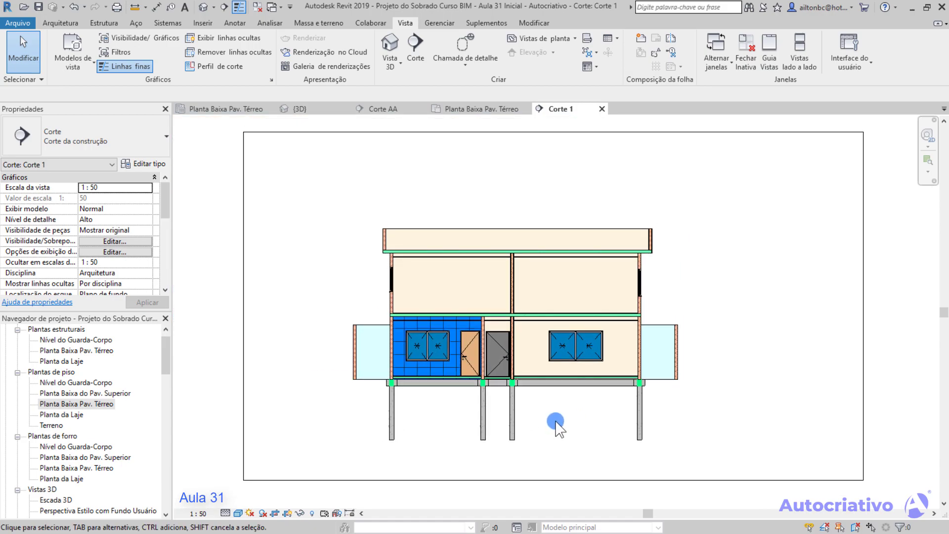
Step: Switch to the 3D view and examine the foundation beams, blocks and piles from beneath the house
click(302, 108)
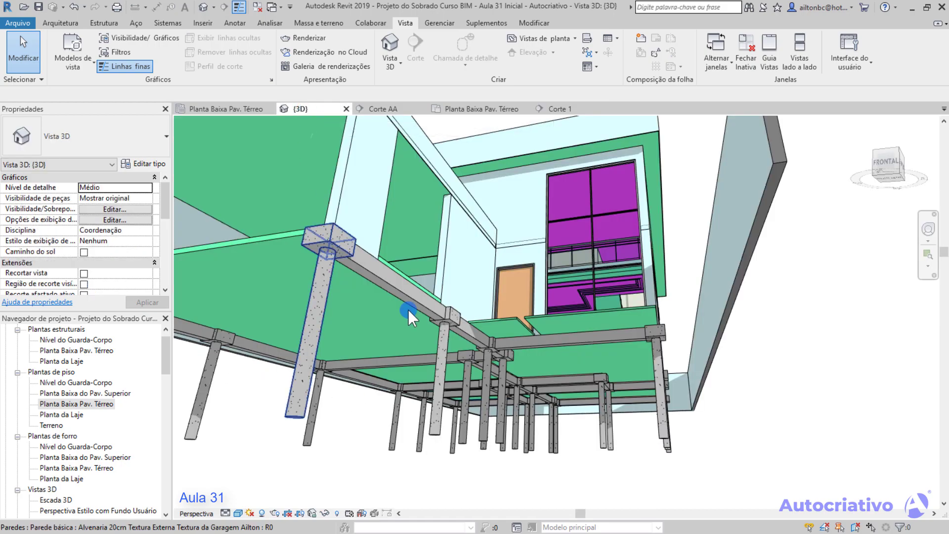
shift+middle_drag(533, 320, 591, 309)
scroll(590, 306, up, 3)
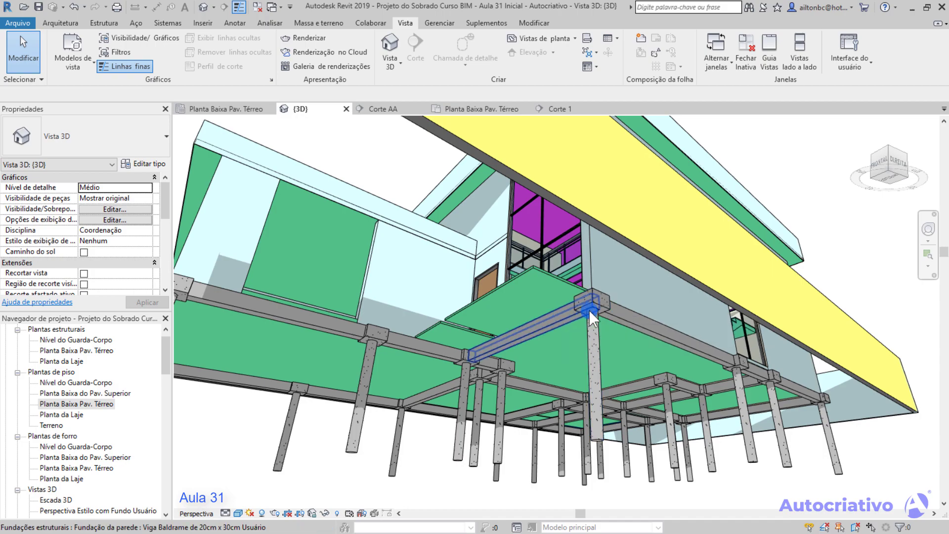
shift+middle_drag(688, 374, 689, 346)
middle_drag(680, 400, 700, 384)
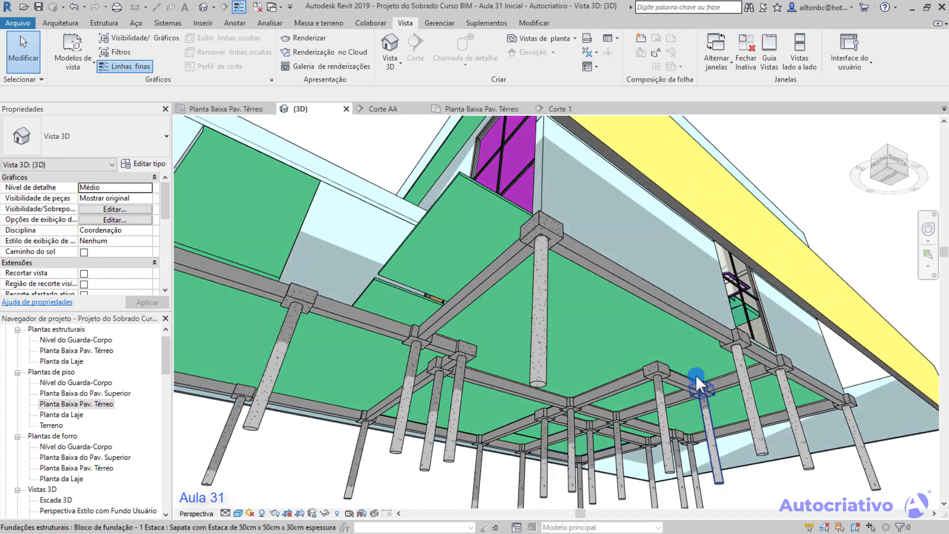
scroll(699, 380, down, 6)
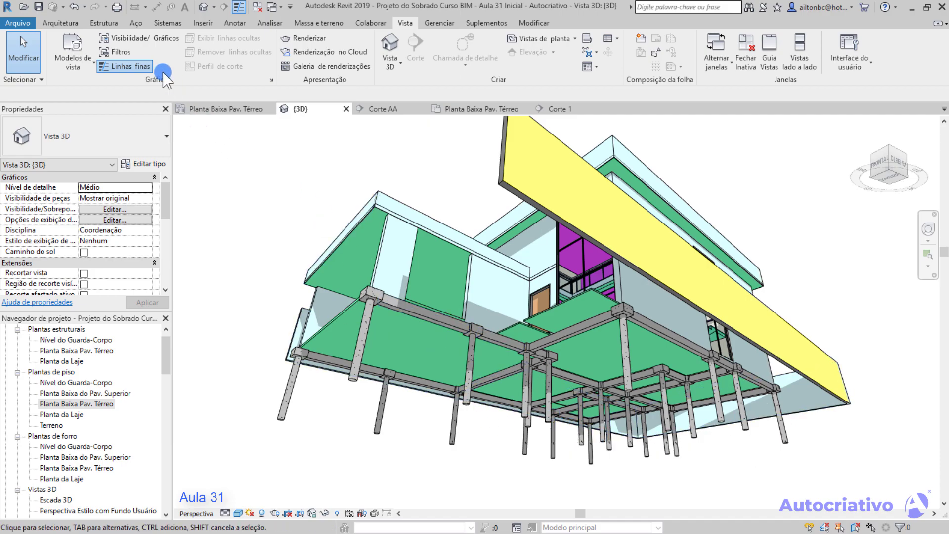
Step: Place wall foundations of type Viga Baldrame de 20cm x 30cm Usuário under the yellow boundary wall and the other boundary walls
click(105, 23)
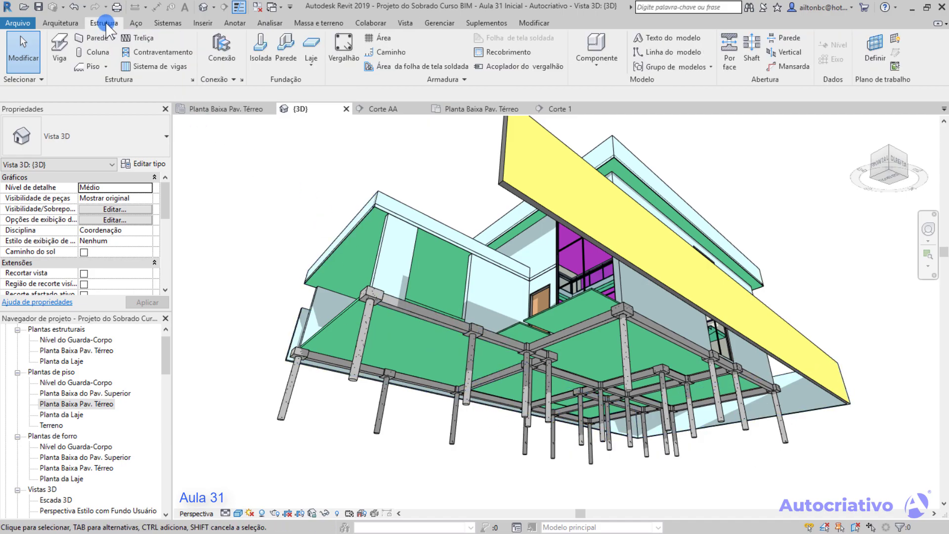
click(286, 62)
click(148, 150)
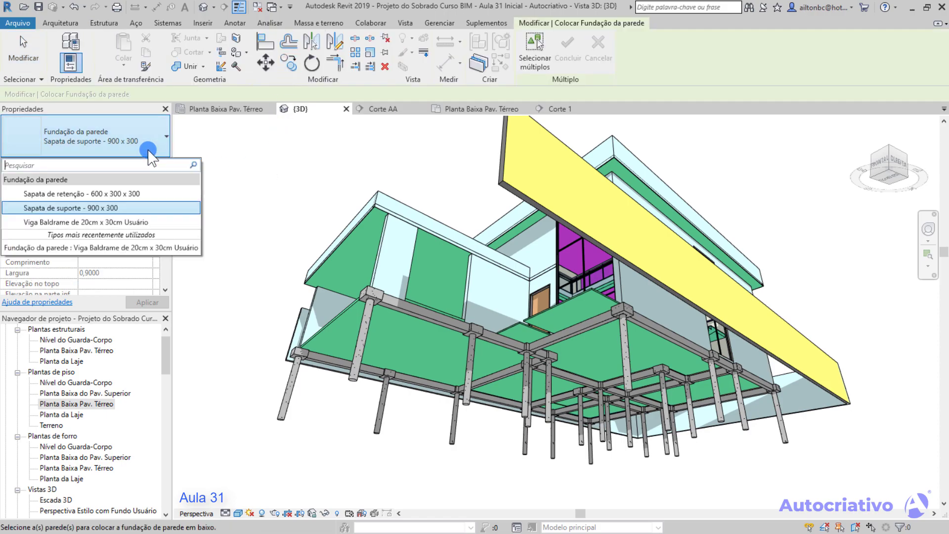
click(137, 222)
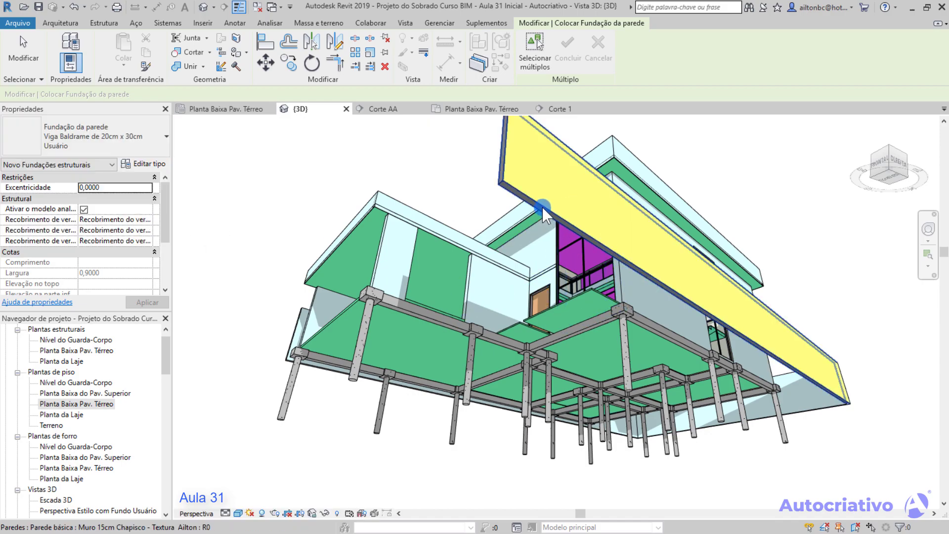
click(650, 423)
click(568, 424)
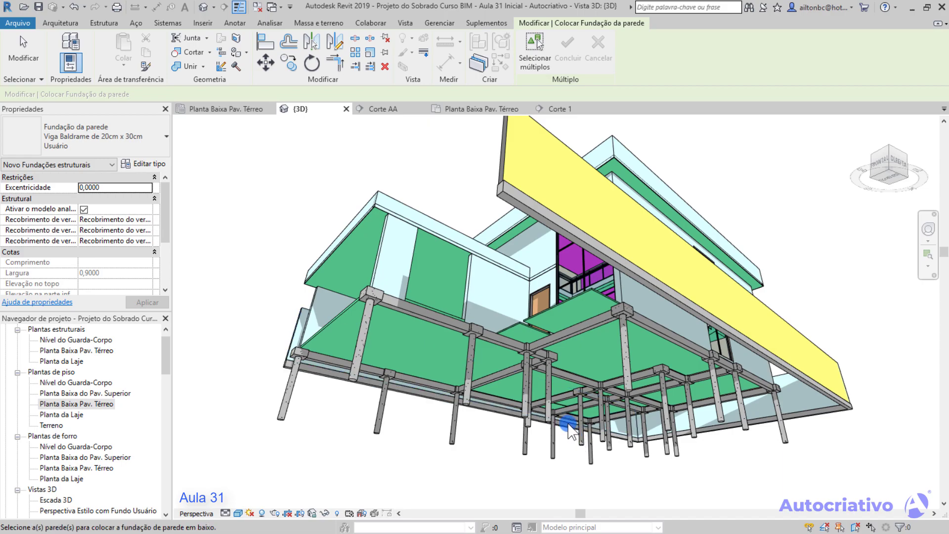
shift+middle_drag(672, 472, 653, 356)
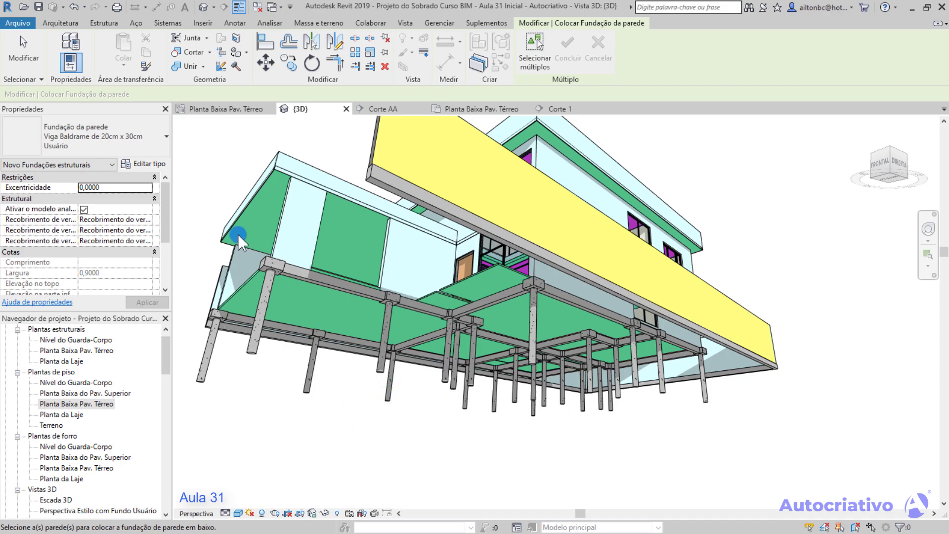
Step: Load the Estaca de concreto family from Fundações estruturais for isolated foundations, replacing the existing version in the project
click(102, 23)
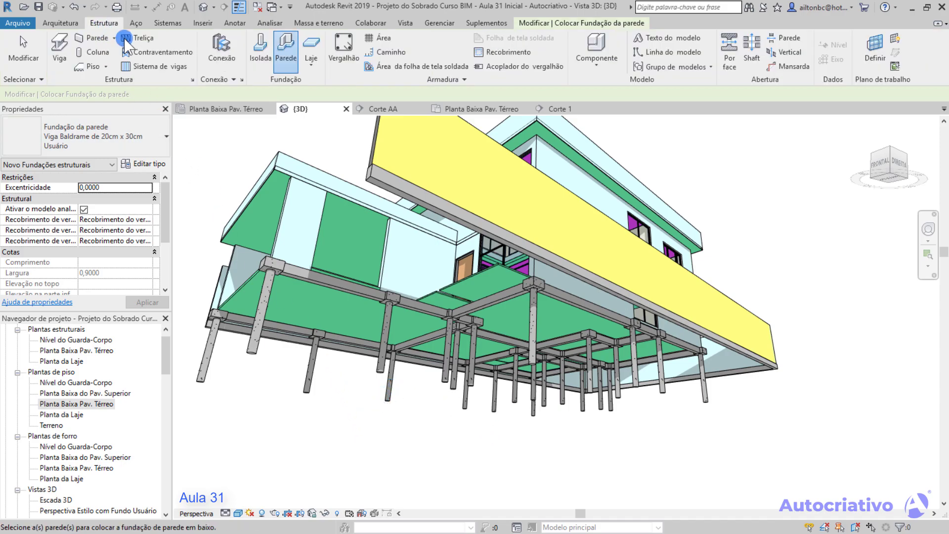
click(256, 58)
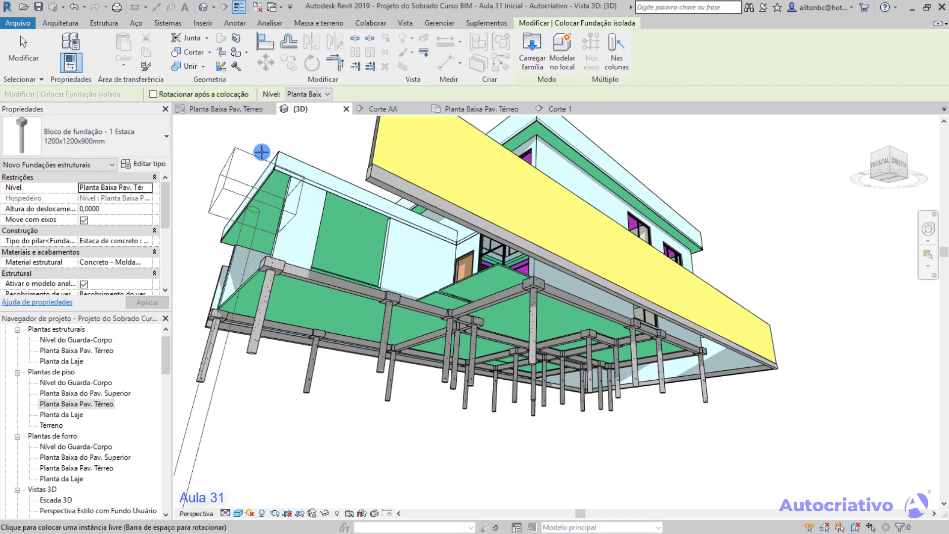
click(533, 49)
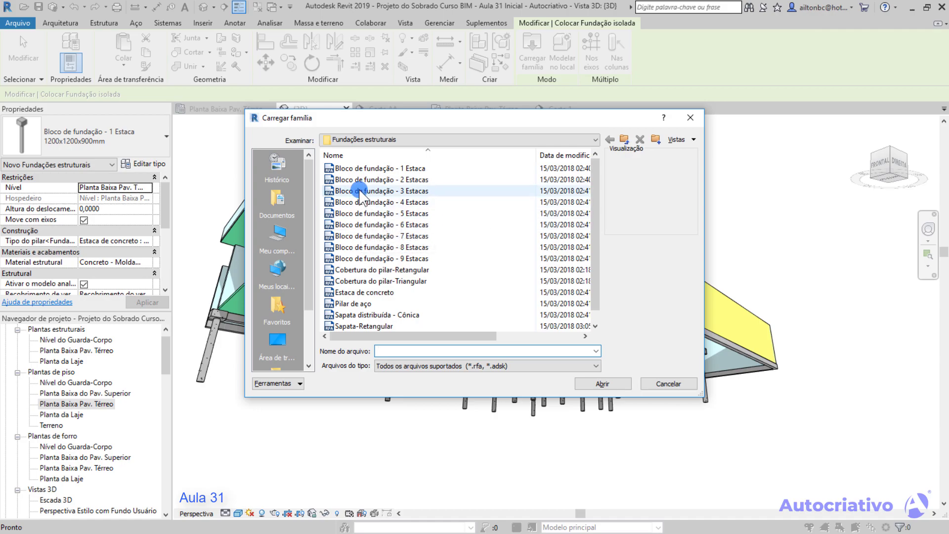
click(374, 245)
scroll(374, 246, down, 1)
click(364, 304)
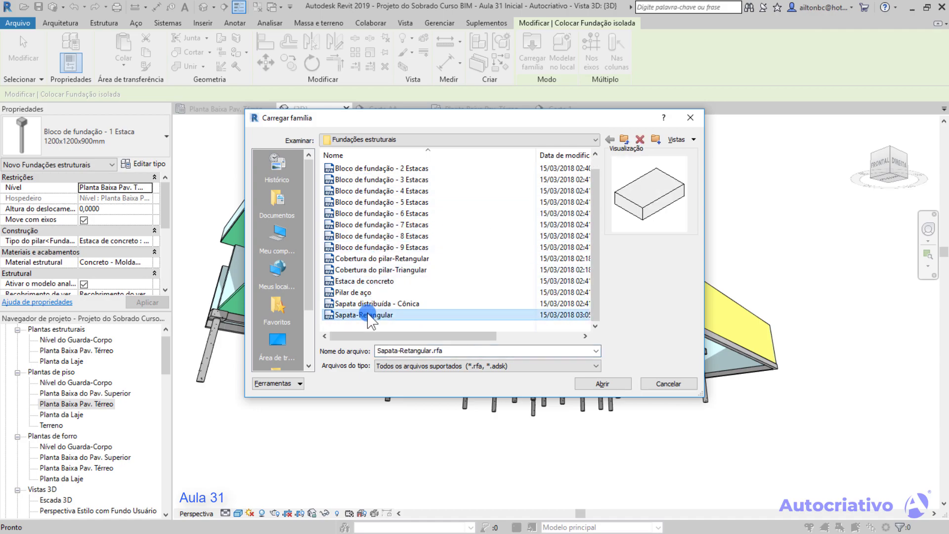
click(364, 293)
click(363, 281)
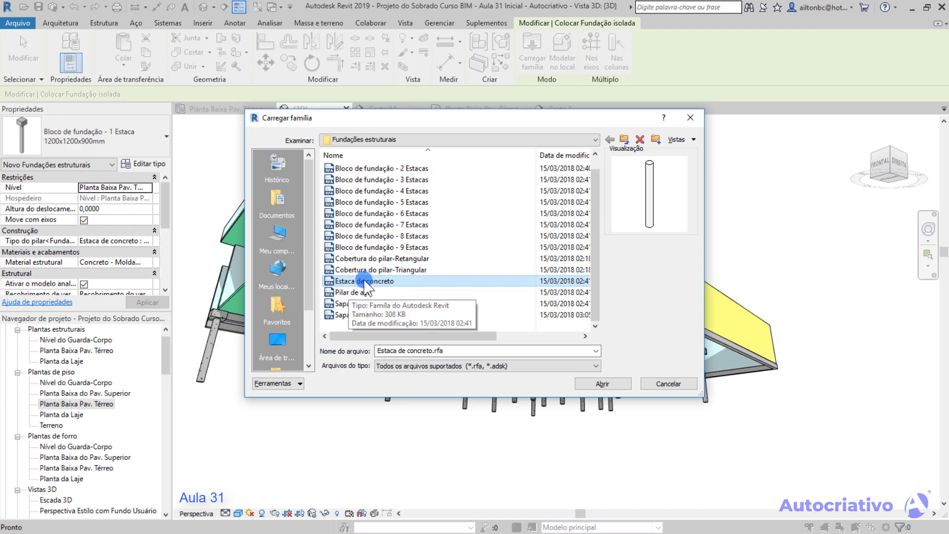
click(594, 384)
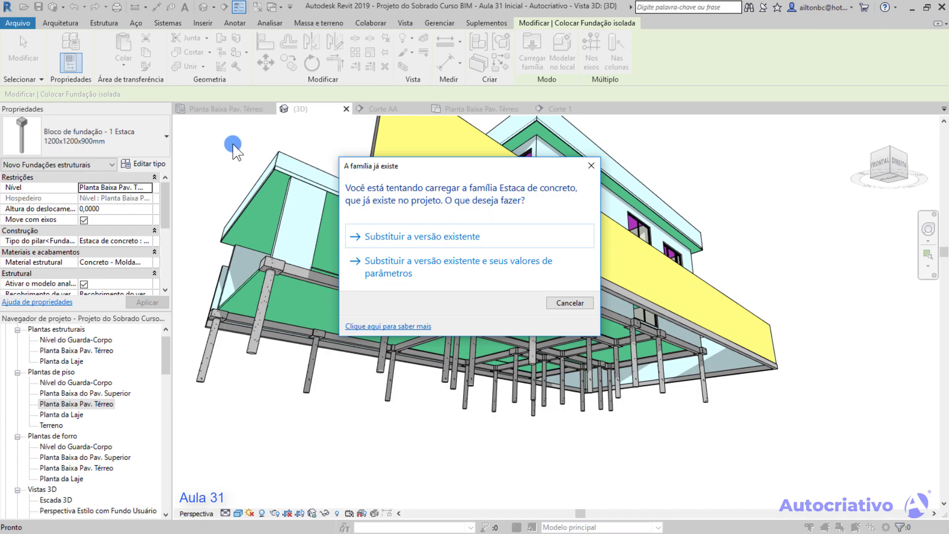
click(415, 237)
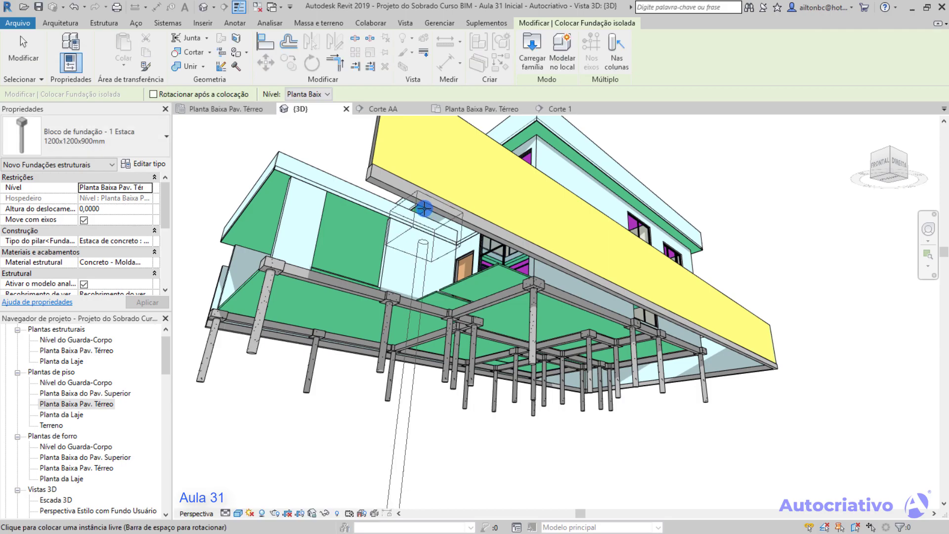
click(166, 147)
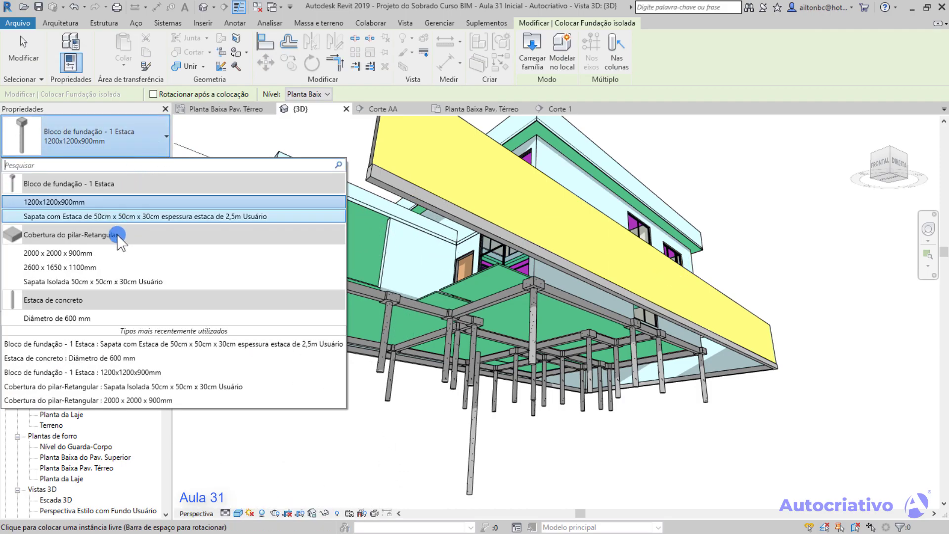
click(78, 319)
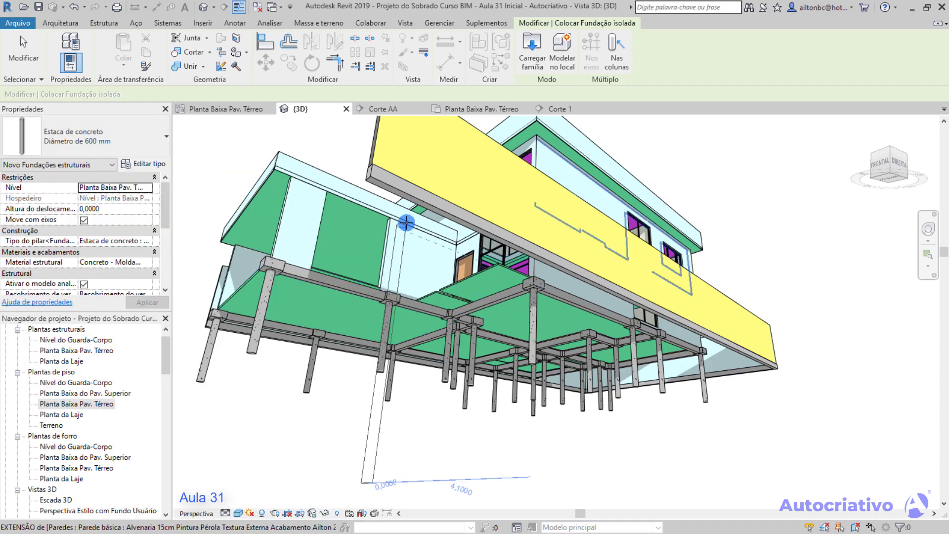
scroll(362, 178, up, 1)
middle_drag(362, 178, 366, 208)
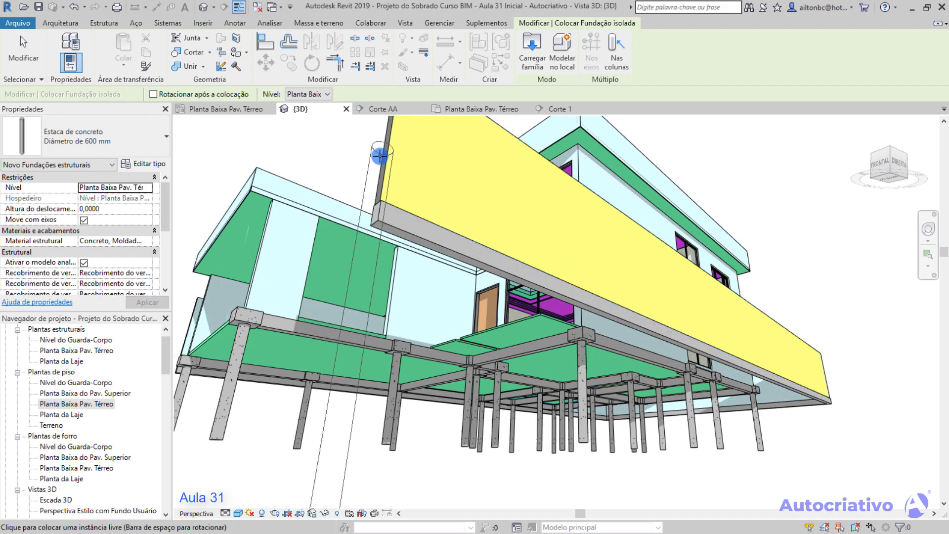
Step: Place an Estaca de concreto pile, Diâmetro de 600 mm, at the boundary beams' corner at grids A and 1 in structural plan Planta Baixa Pav. Térreo
double_click(77, 351)
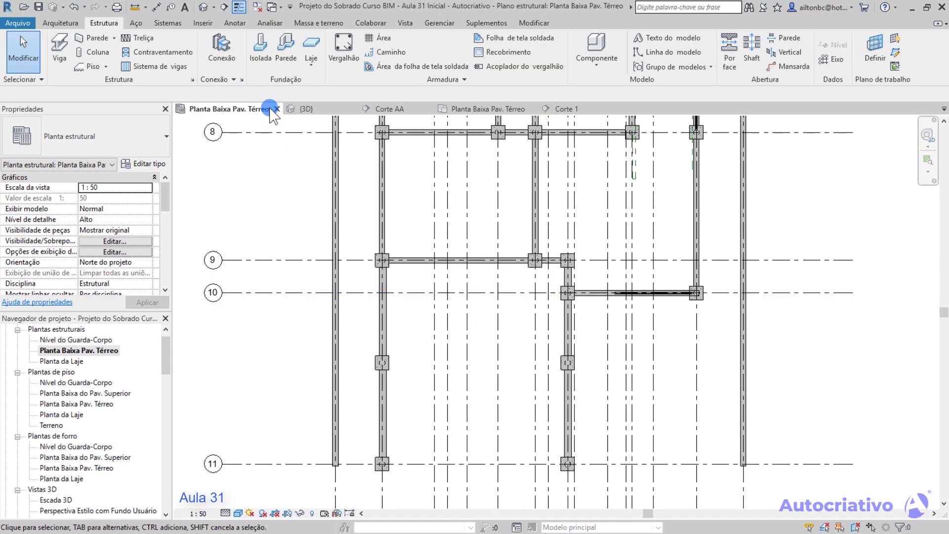
click(261, 66)
click(159, 137)
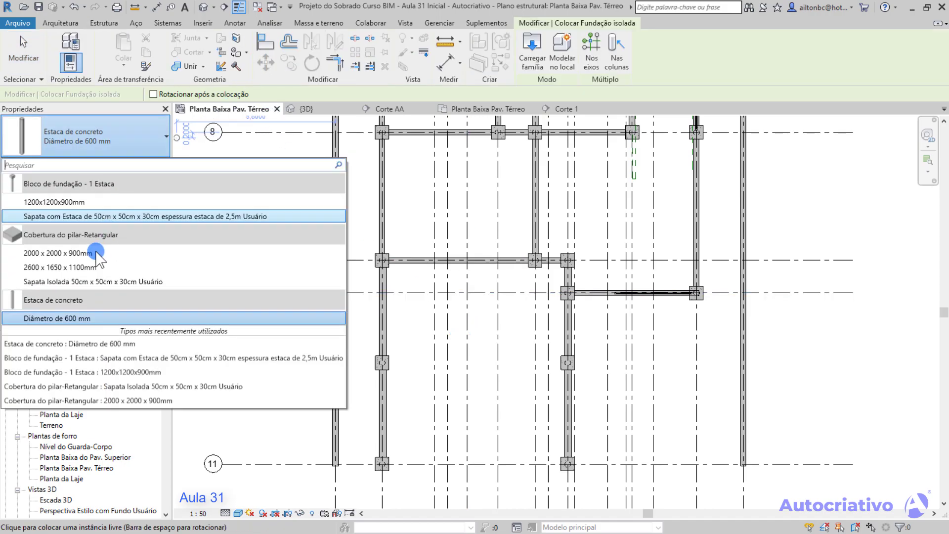
click(72, 319)
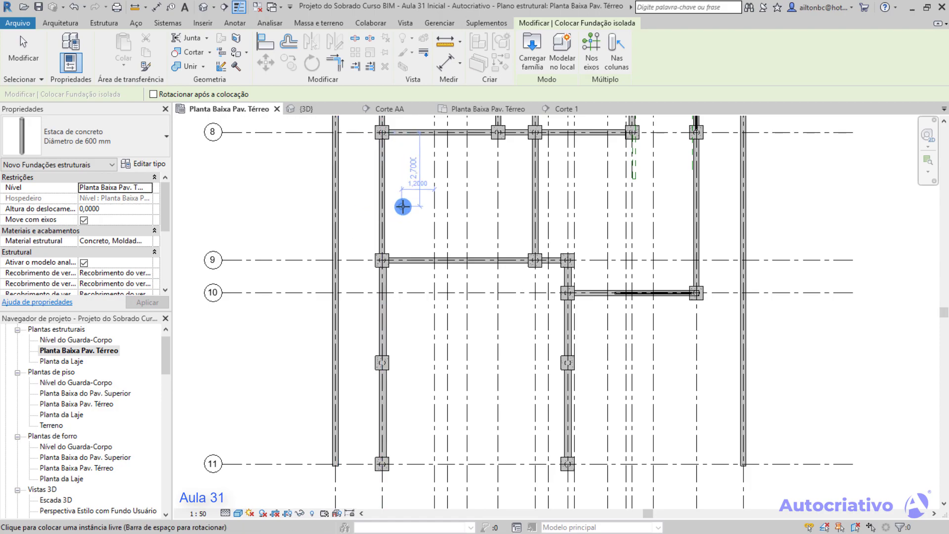
scroll(435, 177, down, 3)
scroll(519, 271, down, 2)
scroll(339, 228, up, 5)
scroll(372, 238, up, 8)
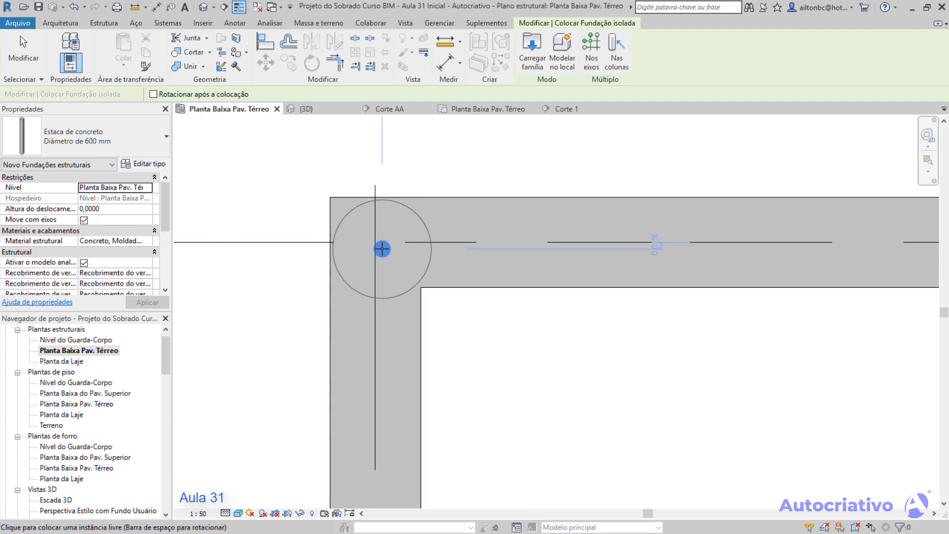
click(382, 248)
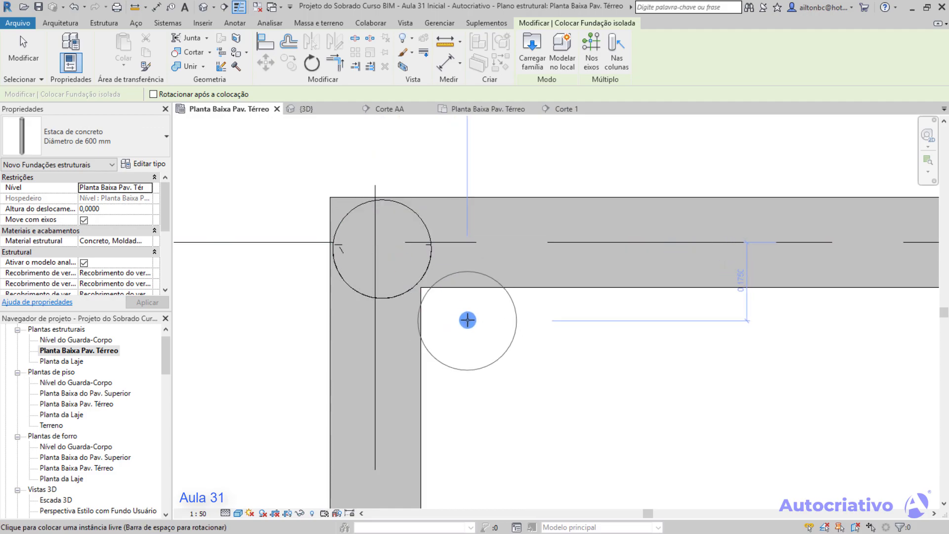
key(Escape)
Step: Return to the 3D view and examine how the new corner pile meets the beam foundations of the boundary walls
click(314, 111)
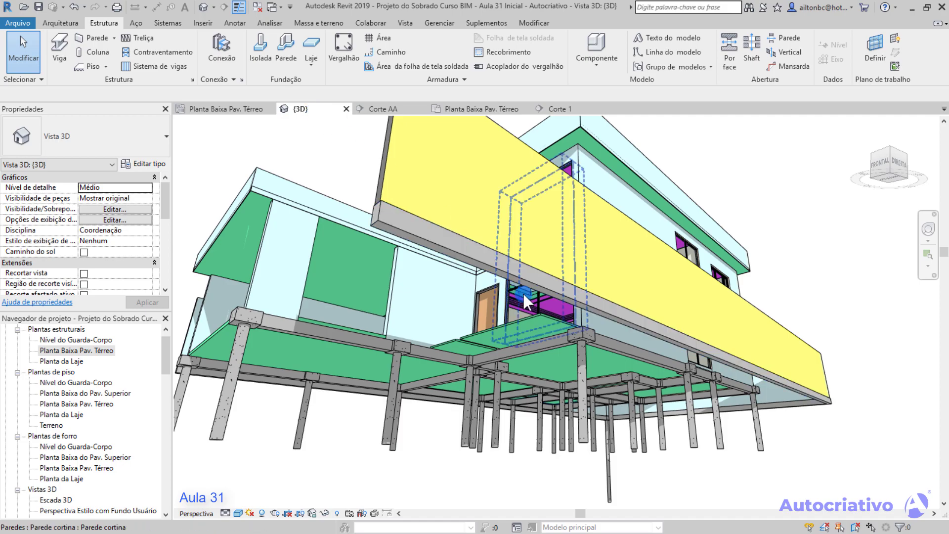
scroll(521, 295, down, 2)
shift+middle_drag(690, 376, 488, 338)
scroll(488, 338, up, 2)
scroll(532, 318, down, 2)
shift+middle_drag(533, 316, 462, 318)
scroll(697, 296, up, 2)
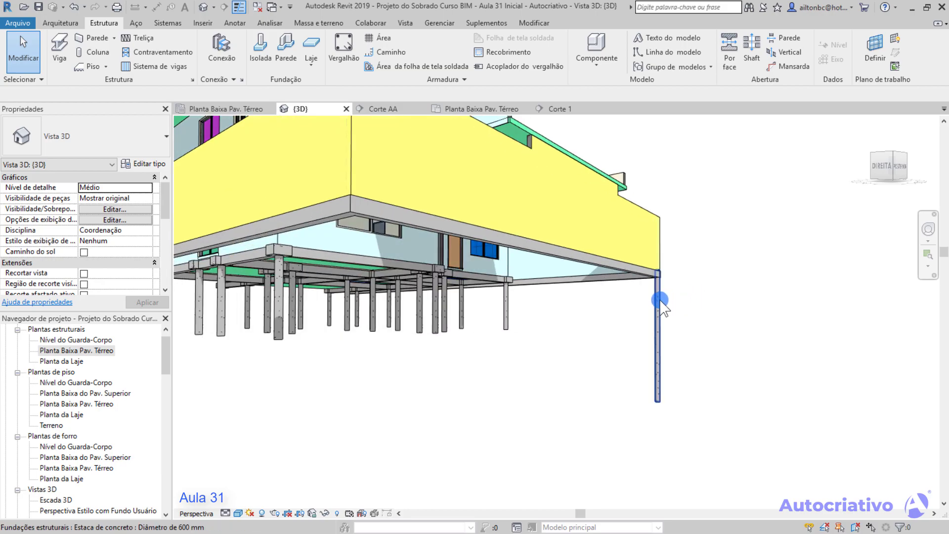
scroll(665, 291, up, 5)
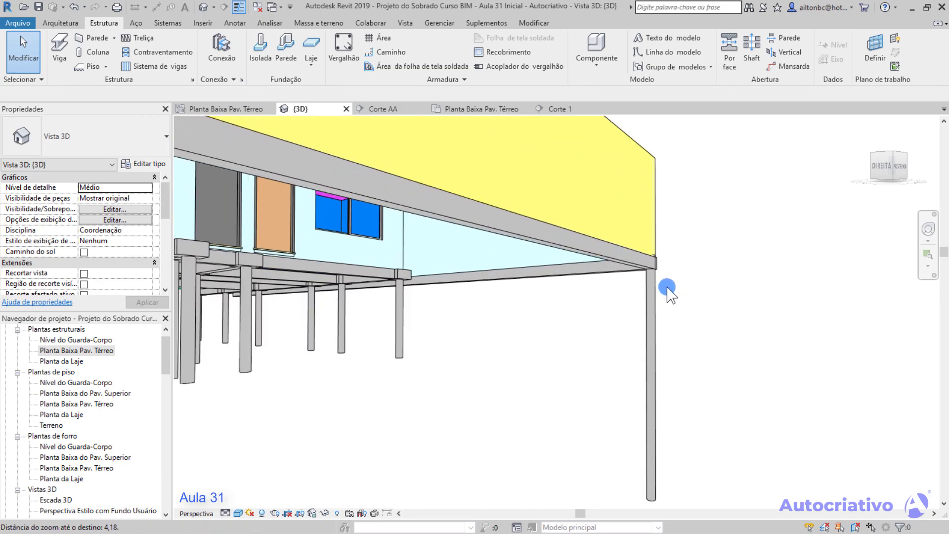
shift+middle_drag(674, 252, 328, 348)
shift+middle_drag(657, 237, 544, 204)
scroll(550, 205, up, 5)
click(546, 245)
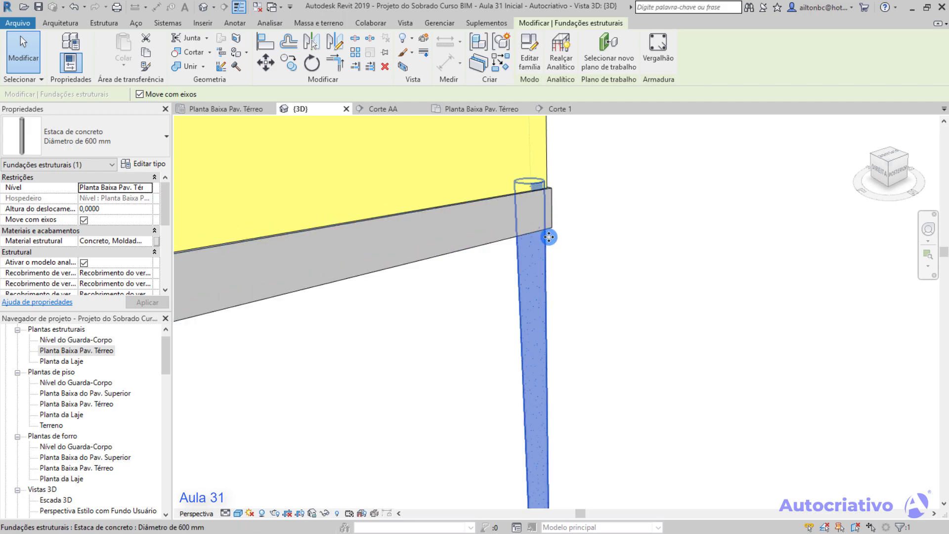
scroll(549, 237, down, 3)
click(472, 301)
shift+middle_drag(568, 284, 625, 325)
scroll(571, 311, up, 2)
Step: Set the corner pile's height offset from the level to -0,35 and check its head against the underside of the beam
click(631, 338)
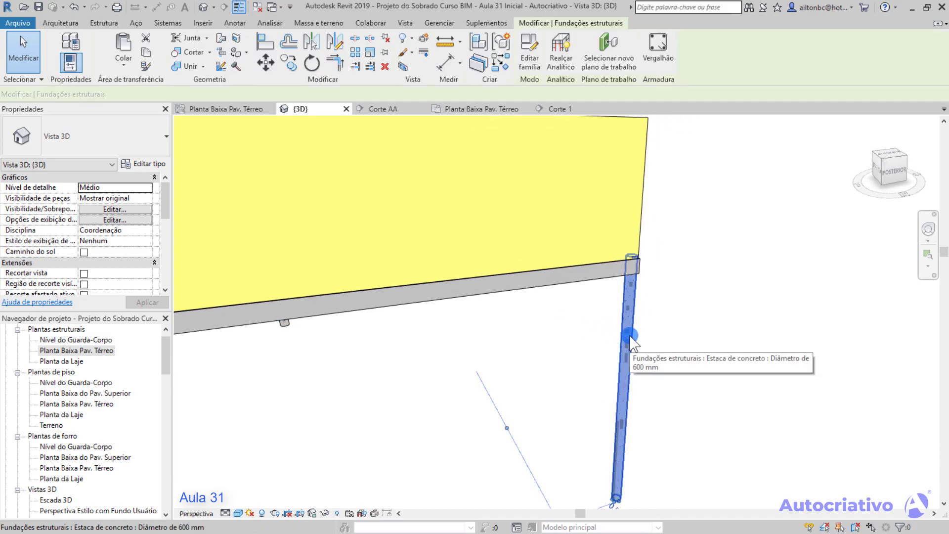
click(93, 208)
text(-0,35)
key(Return)
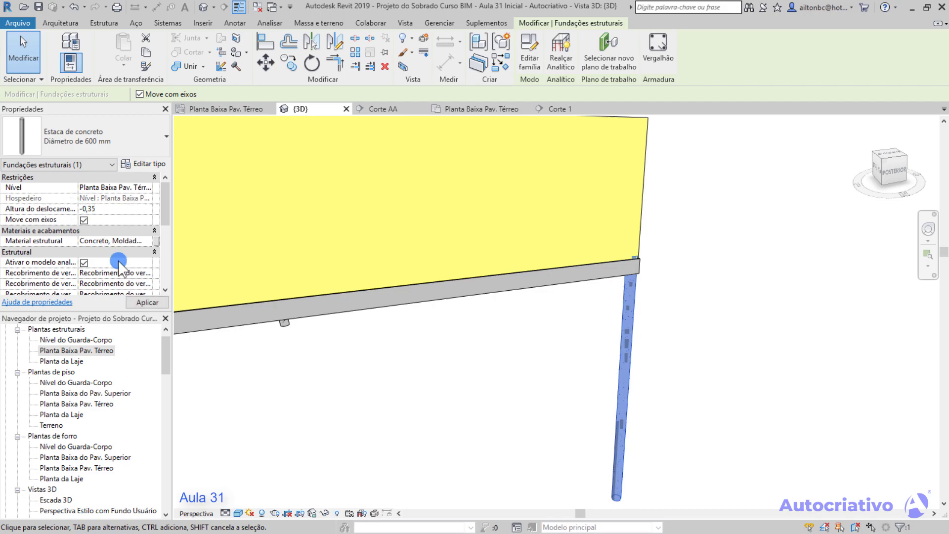
click(144, 301)
click(542, 354)
shift+middle_drag(637, 324, 644, 216)
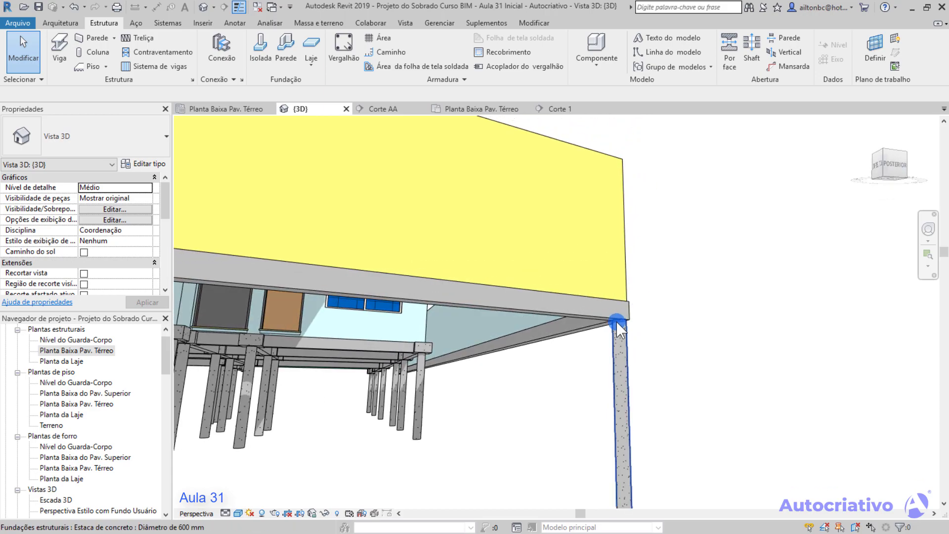
scroll(617, 323, up, 3)
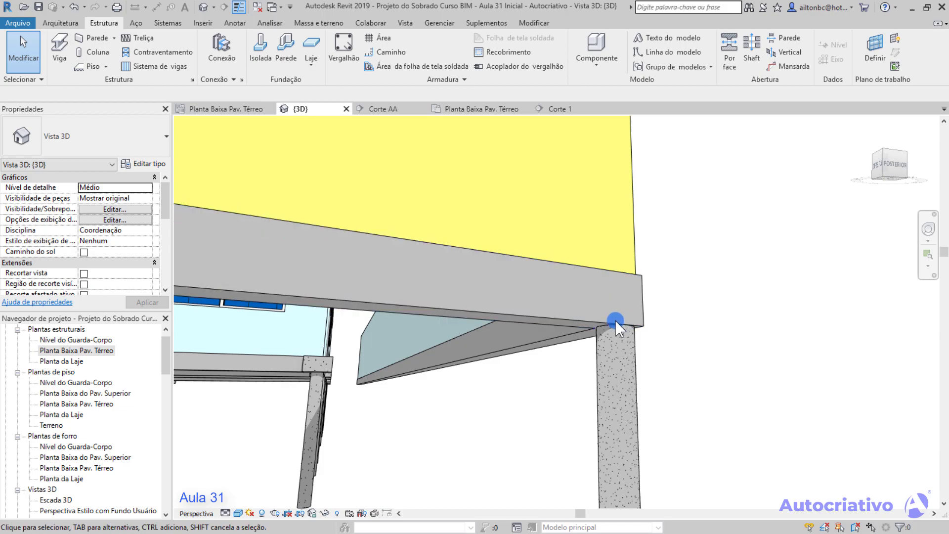
scroll(620, 294, down, 3)
scroll(622, 296, down, 2)
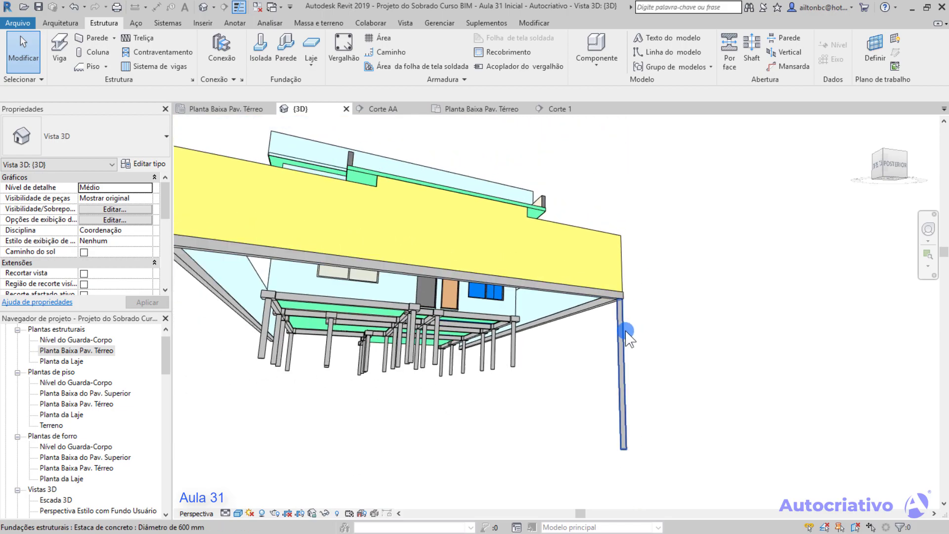
Step: Set the Linear dimension of the boundary corner pile to 2,5
click(621, 335)
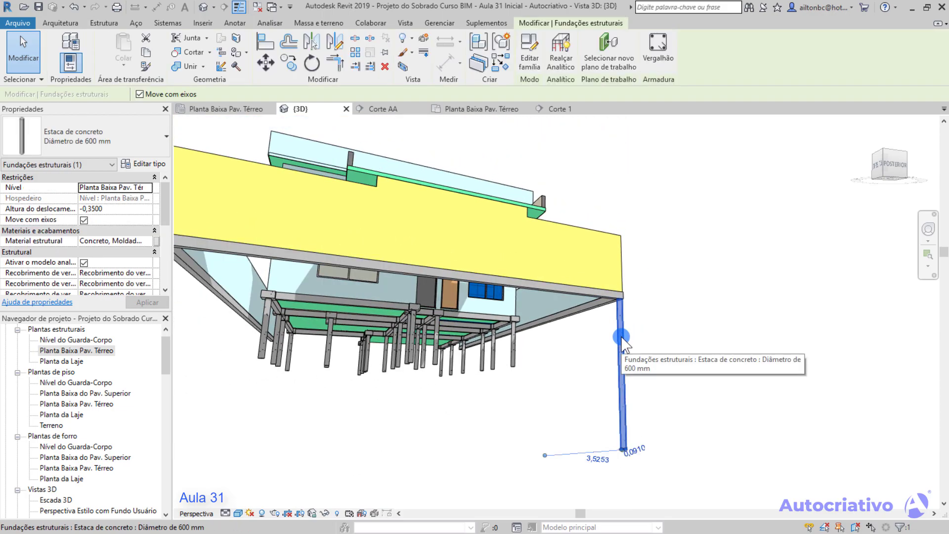
drag(165, 210, 167, 239)
drag(107, 261, 76, 265)
text(2,5)
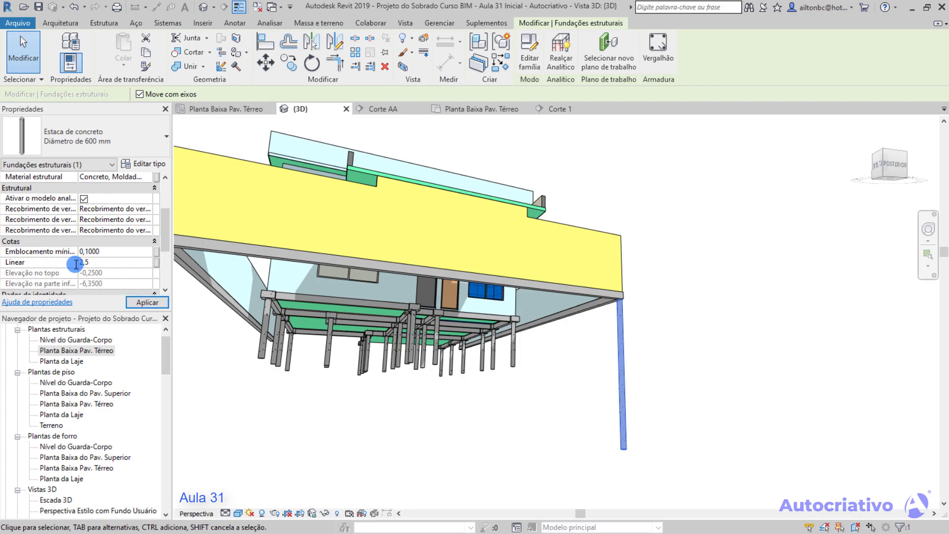
click(132, 302)
click(345, 413)
Step: Examine the boundary walls and their beam foundations in 3D, from beneath, inside the yard and above the house
shift+middle_drag(476, 297, 636, 458)
shift+middle_drag(629, 281, 455, 322)
shift+middle_drag(527, 292, 387, 278)
middle_drag(566, 301, 437, 338)
shift+middle_drag(529, 282, 498, 227)
scroll(531, 273, up, 5)
shift+middle_drag(569, 278, 572, 153)
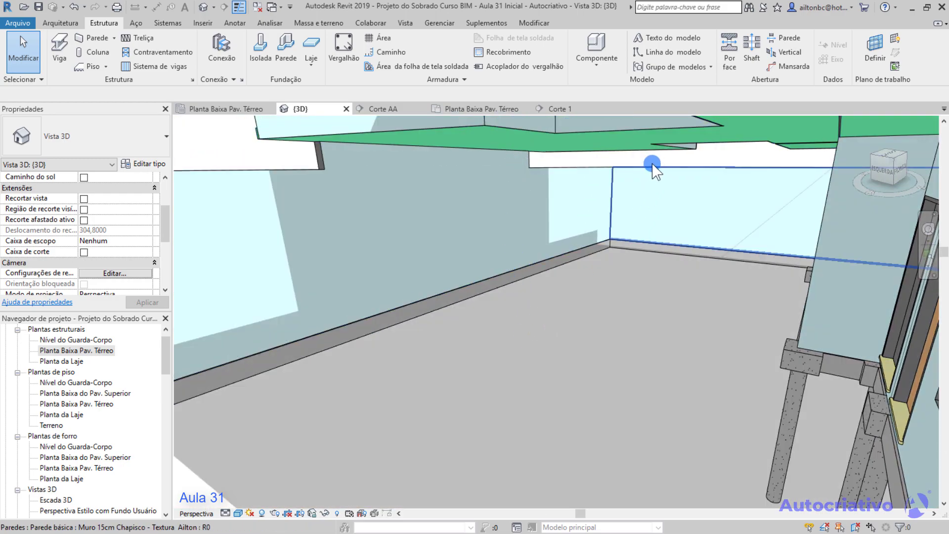
scroll(651, 153, down, 5)
shift+middle_drag(640, 181, 803, 318)
scroll(608, 274, down, 5)
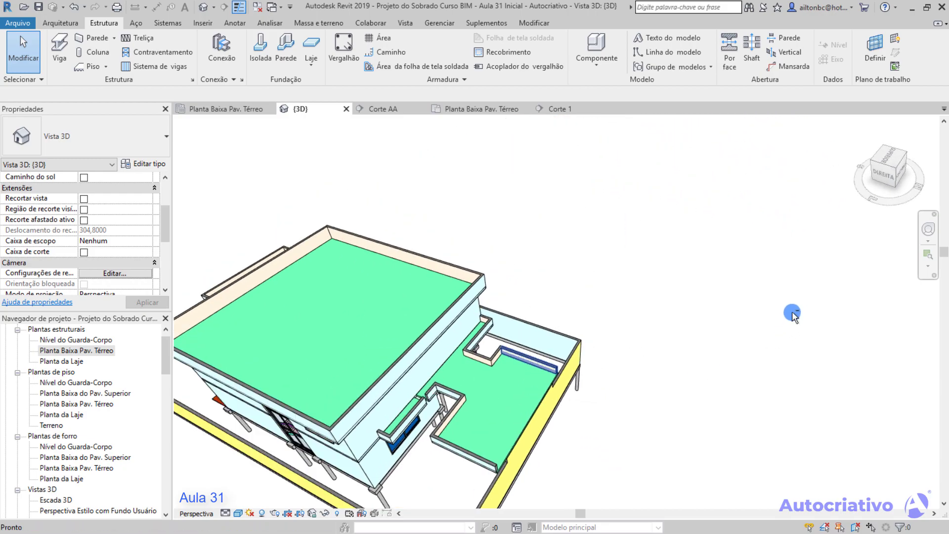
Step: Inspect the low walls around the roof openings from above, and the foundation beams and piles from beneath
shift+middle_drag(410, 473, 555, 405)
scroll(499, 364, up, 6)
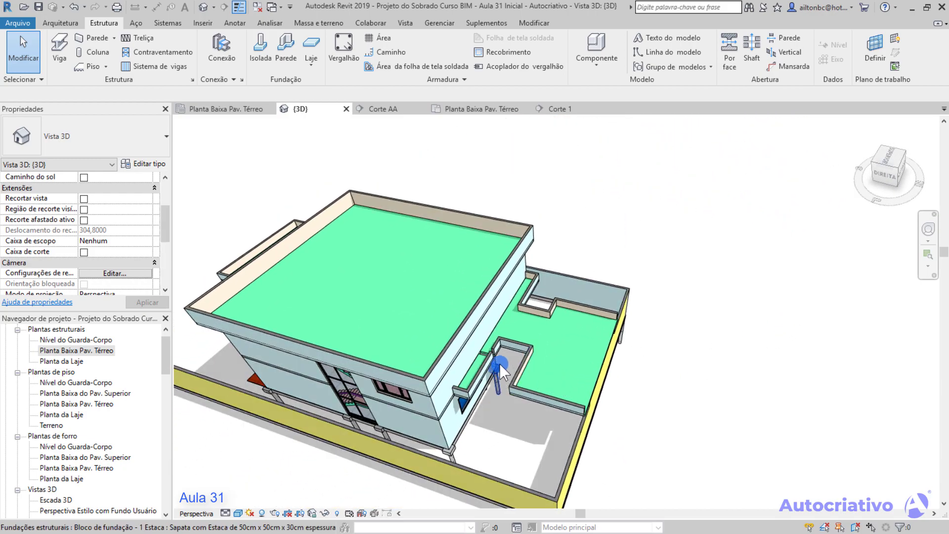
middle_drag(472, 414, 494, 381)
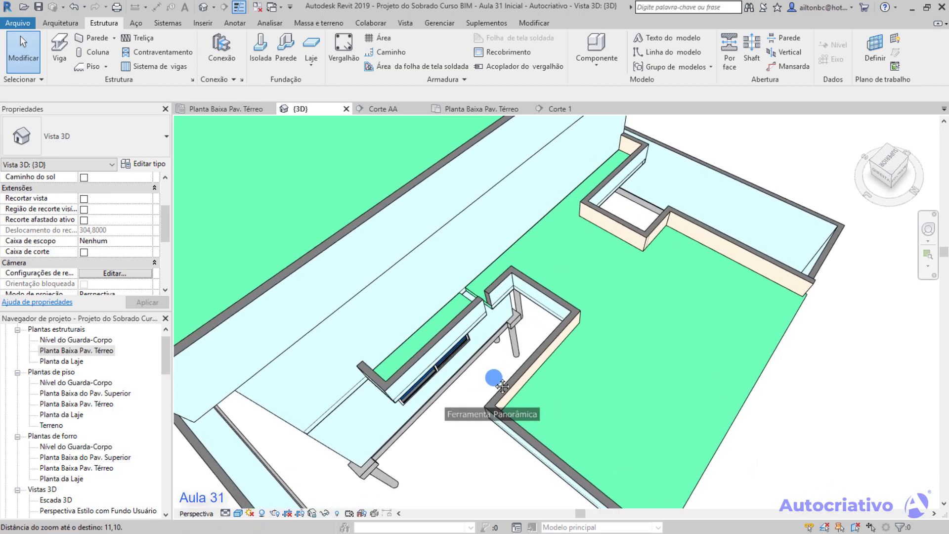
scroll(496, 298, up, 5)
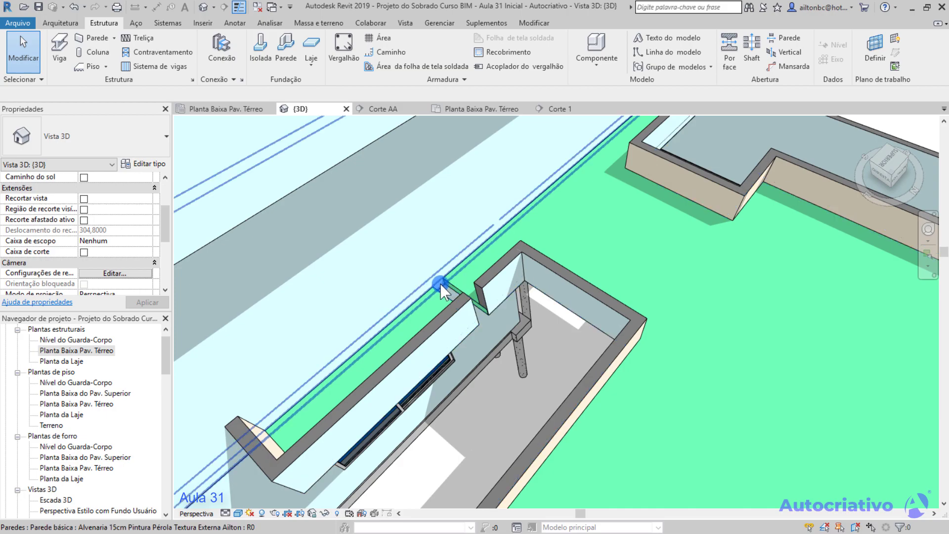
scroll(499, 324, down, 6)
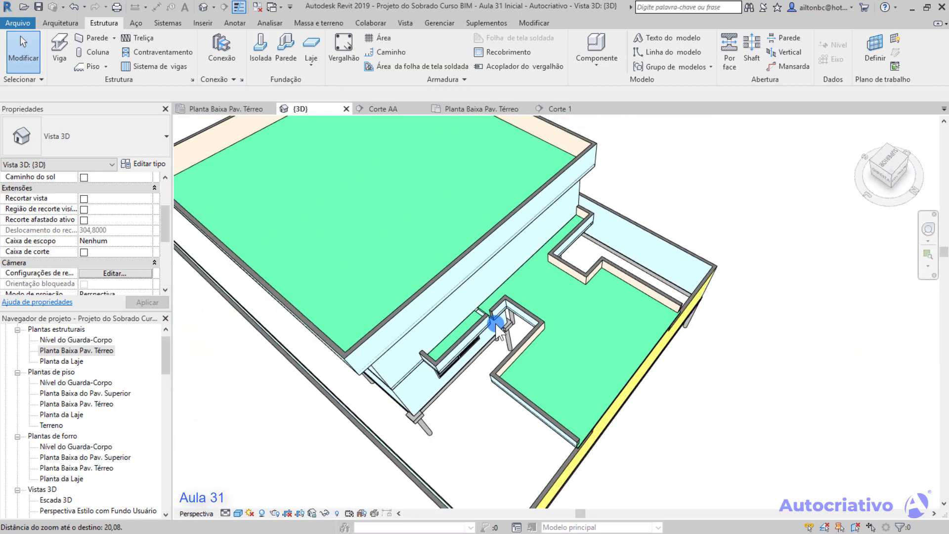
shift+middle_drag(471, 342, 638, 317)
middle_drag(414, 440, 579, 186)
scroll(573, 207, down, 1)
shift+middle_drag(538, 408, 558, 426)
shift+middle_drag(629, 444, 663, 360)
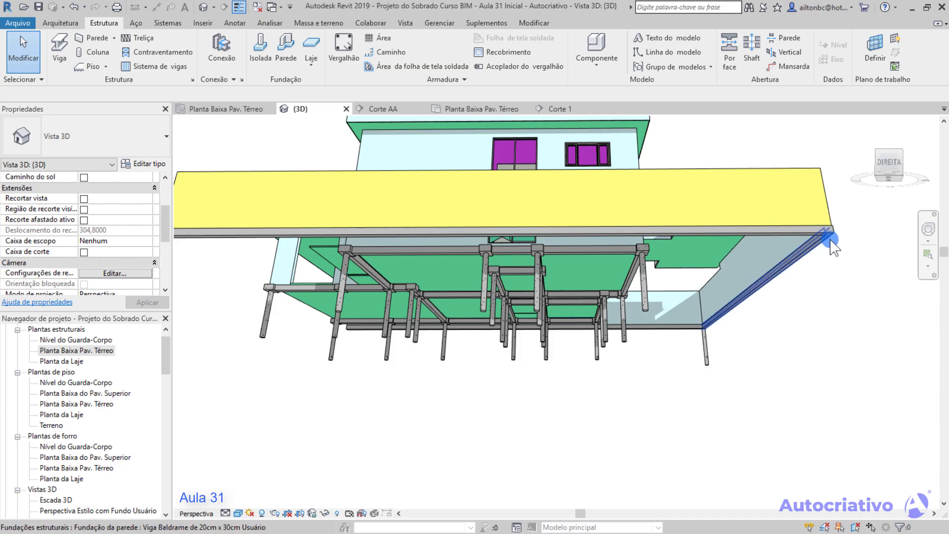
shift+middle_drag(398, 278, 228, 408)
scroll(496, 357, down, 2)
scroll(496, 358, down, 3)
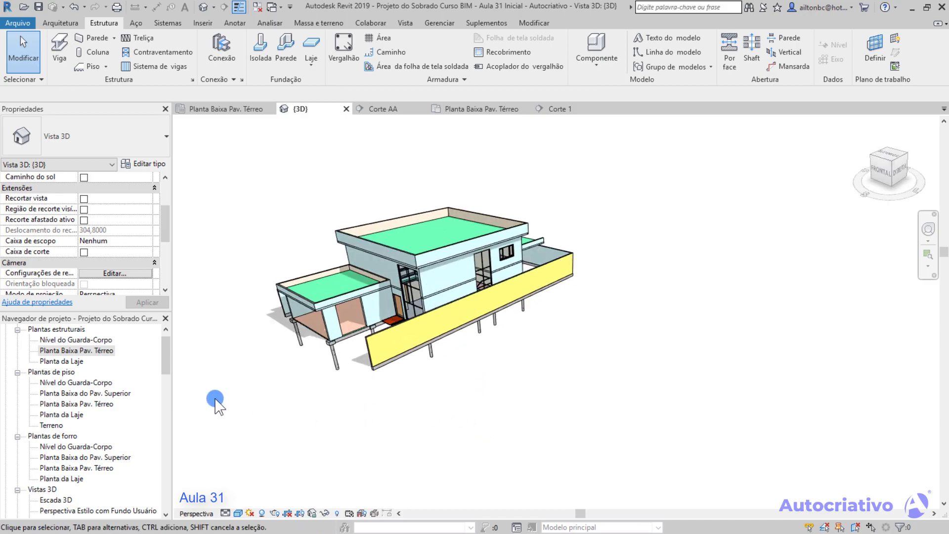
scroll(166, 364, up, 1)
Step: Open structural plan Planta Baixa Pav. Térreo and examine the corner pile, boundary beams and grid lines where more piles could go
double_click(98, 361)
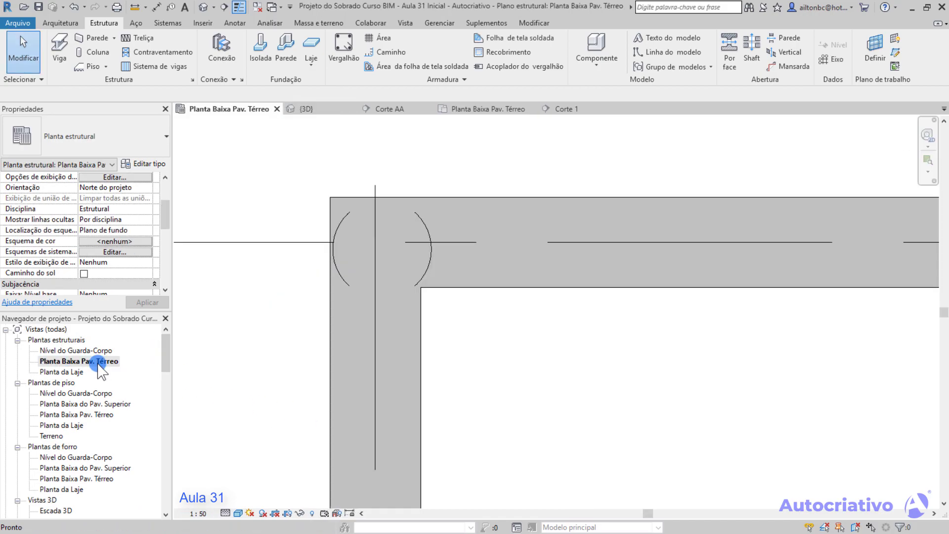
scroll(519, 363, down, 4)
scroll(532, 366, down, 6)
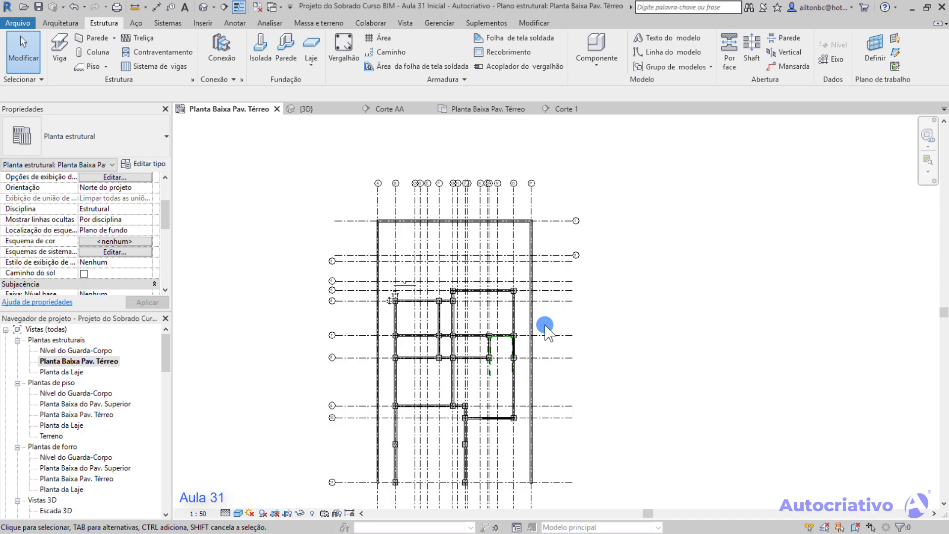
scroll(402, 235, up, 5)
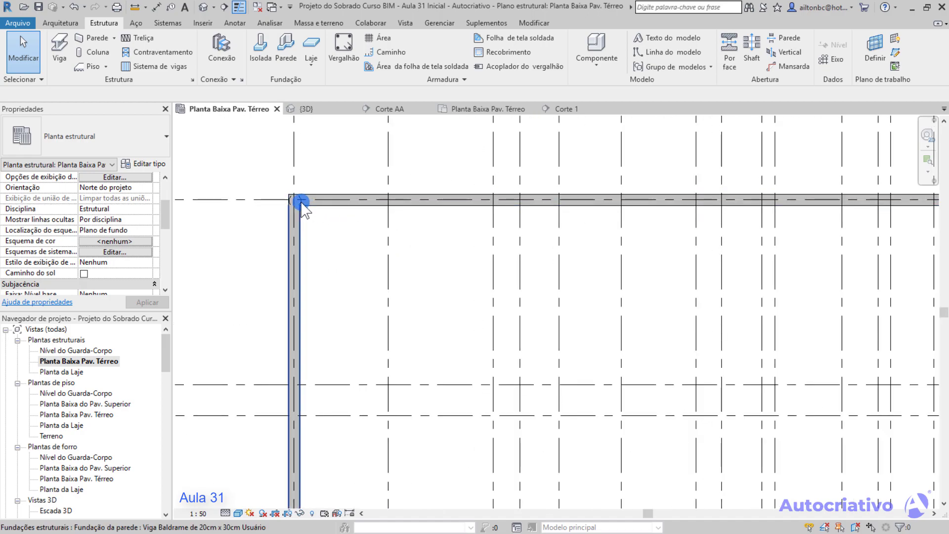
scroll(418, 229, down, 4)
scroll(437, 257, up, 4)
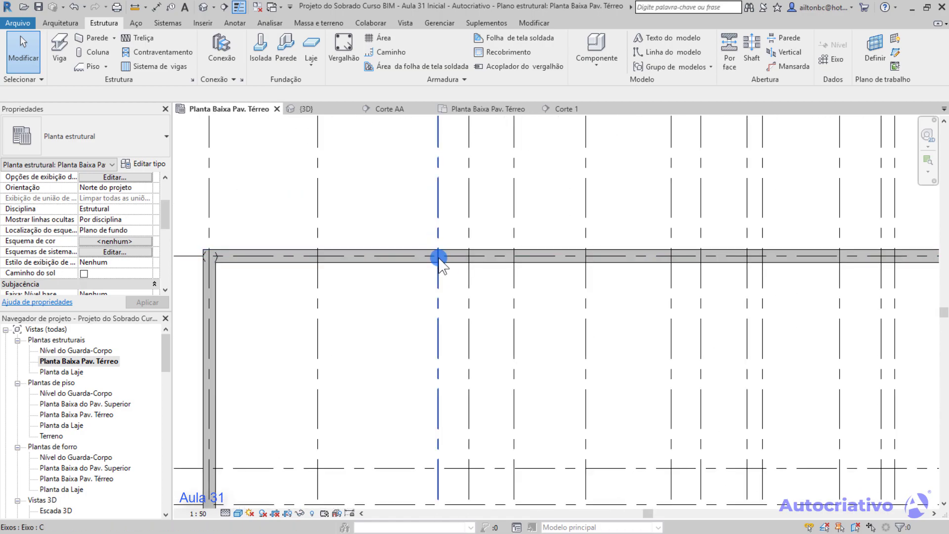
scroll(420, 296, down, 2)
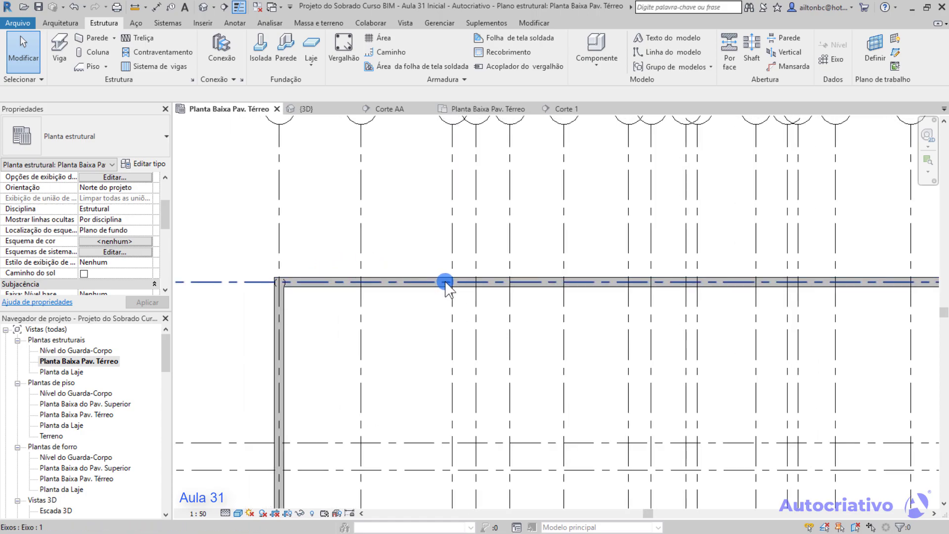
middle_drag(618, 312, 468, 322)
scroll(425, 331, down, 5)
middle_drag(488, 263, 521, 262)
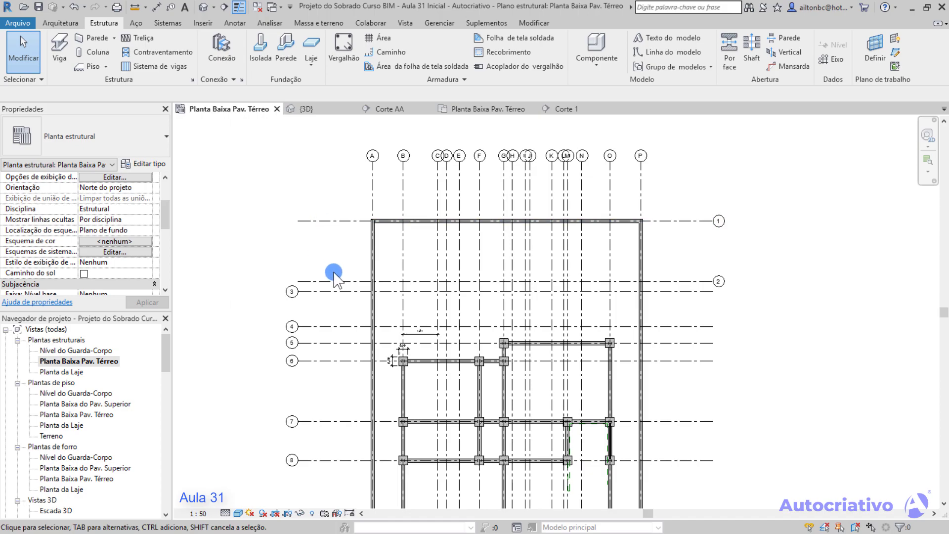
scroll(445, 244, up, 1)
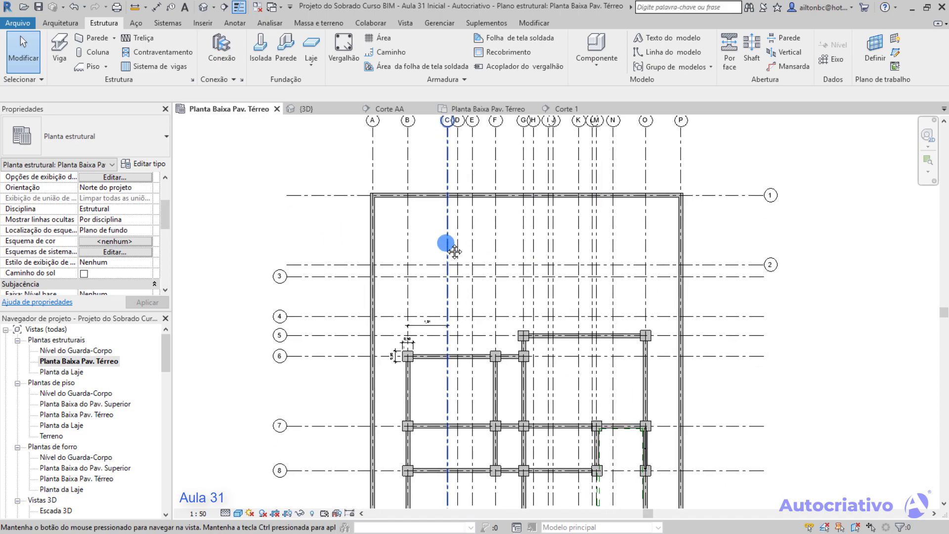
scroll(435, 217, up, 1)
scroll(437, 218, down, 1)
scroll(402, 191, down, 1)
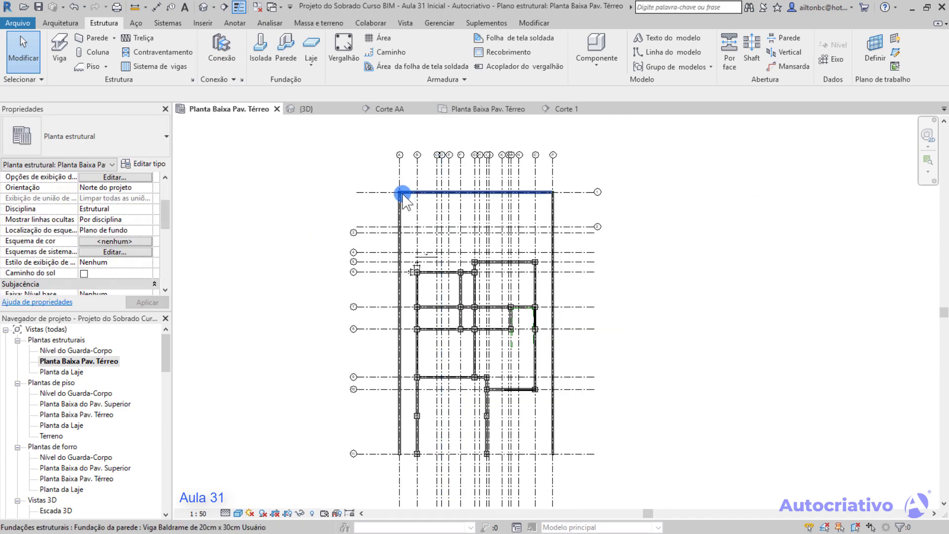
Step: Switch to the {3D} view and examine the house from the yellow boundary wall side, including its foundation beam and piles
middle_drag(509, 269, 526, 273)
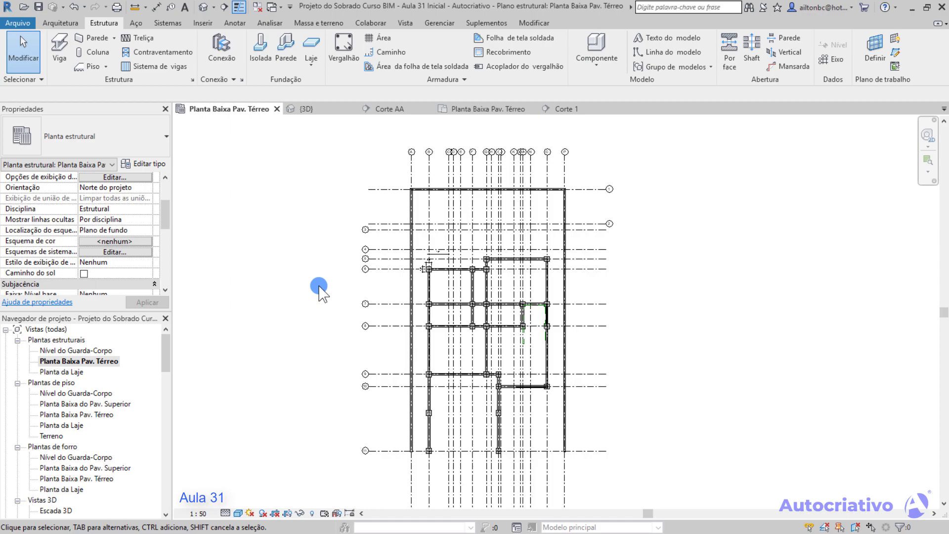
click(302, 109)
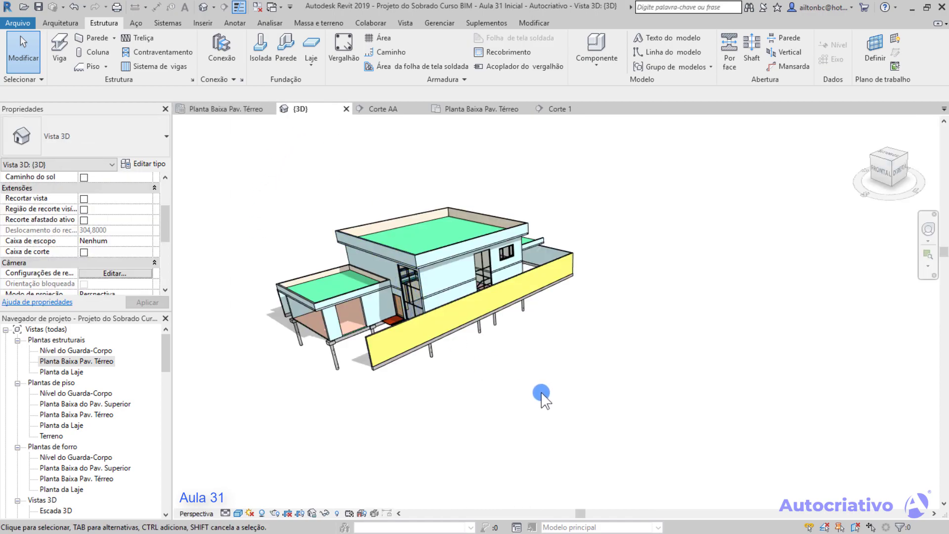
shift+middle_drag(556, 373, 741, 392)
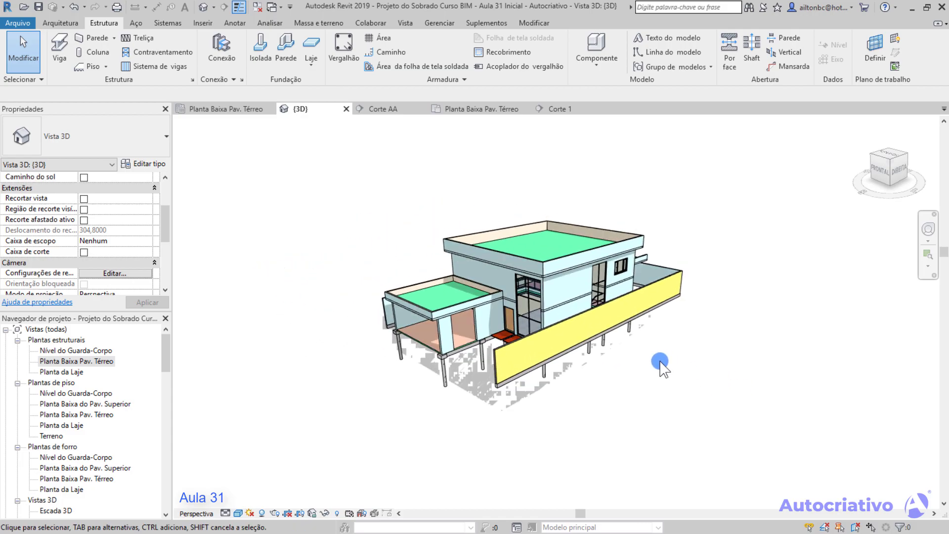
scroll(629, 380, up, 3)
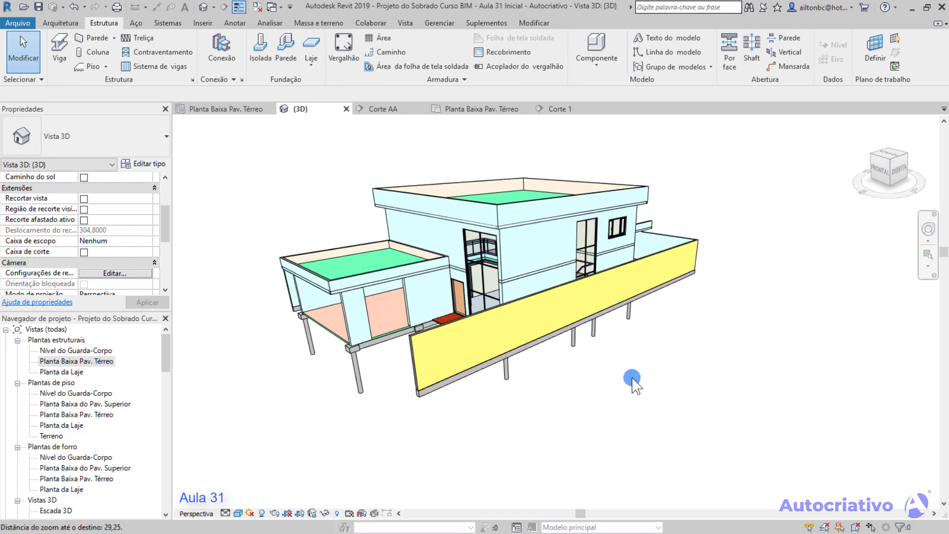
scroll(632, 380, up, 2)
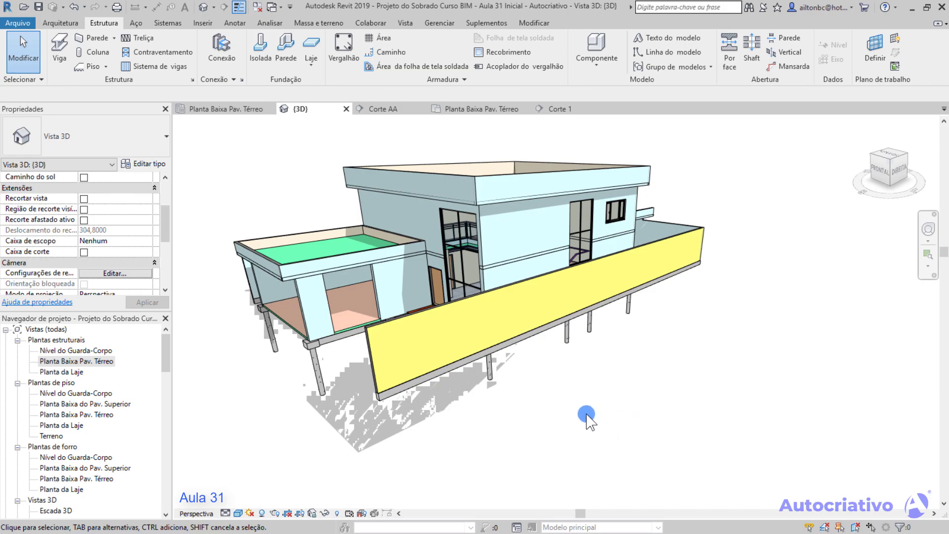
shift+middle_drag(570, 419, 655, 332)
shift+middle_drag(665, 374, 638, 360)
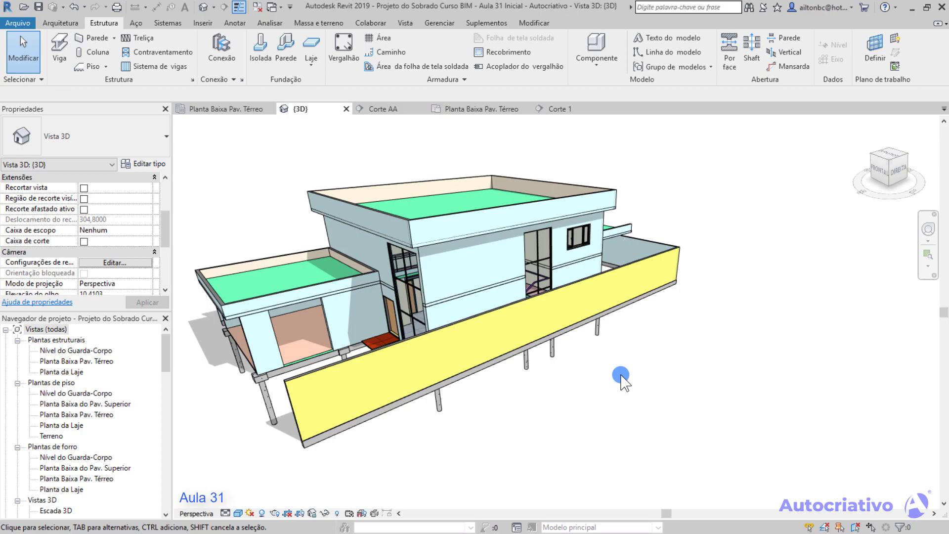
middle_drag(621, 381, 667, 381)
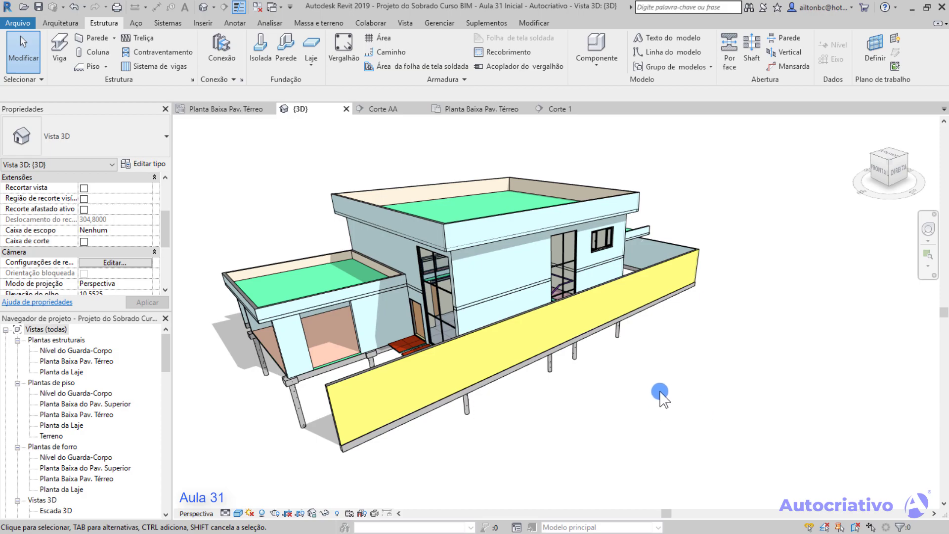
shift+middle_drag(657, 388, 636, 389)
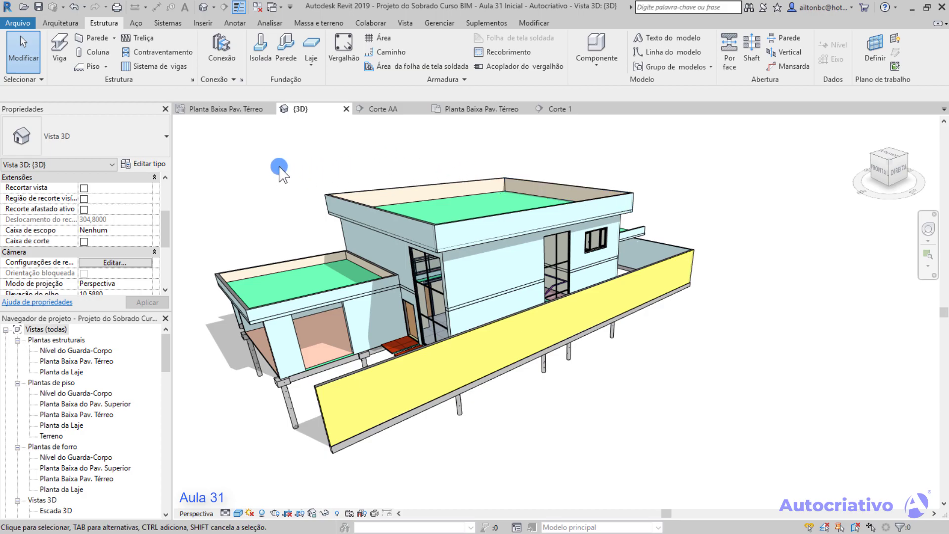
Step: Start loading a family and browse the Brazil library to the Framing estrutural folder
click(60, 47)
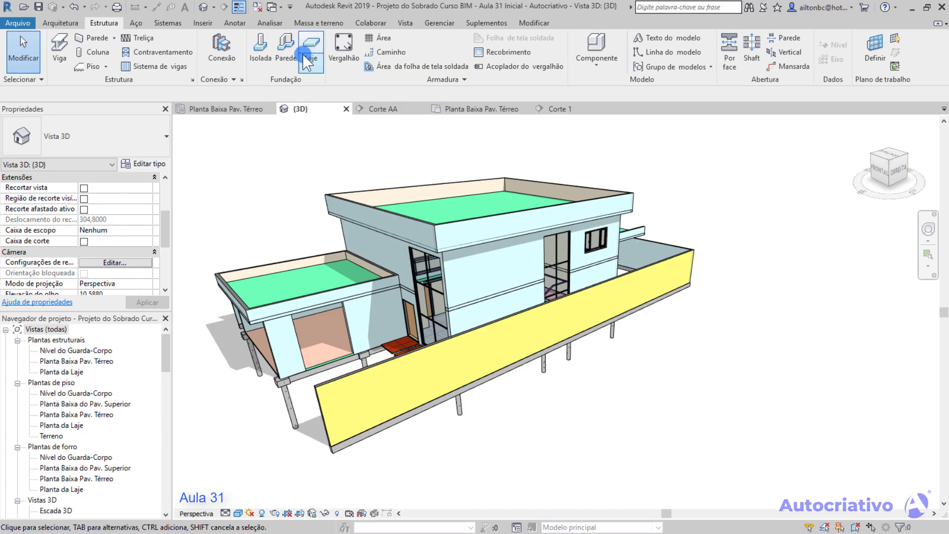
click(203, 22)
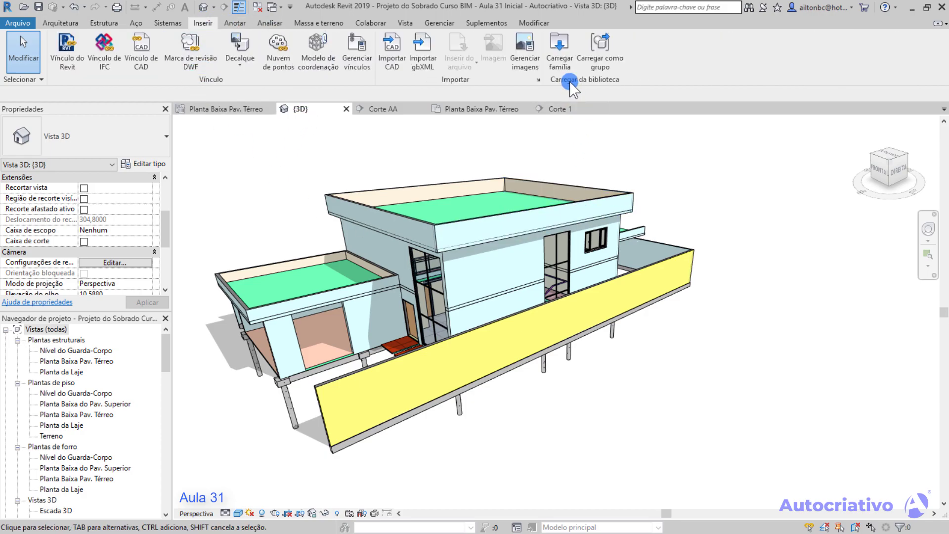
click(557, 58)
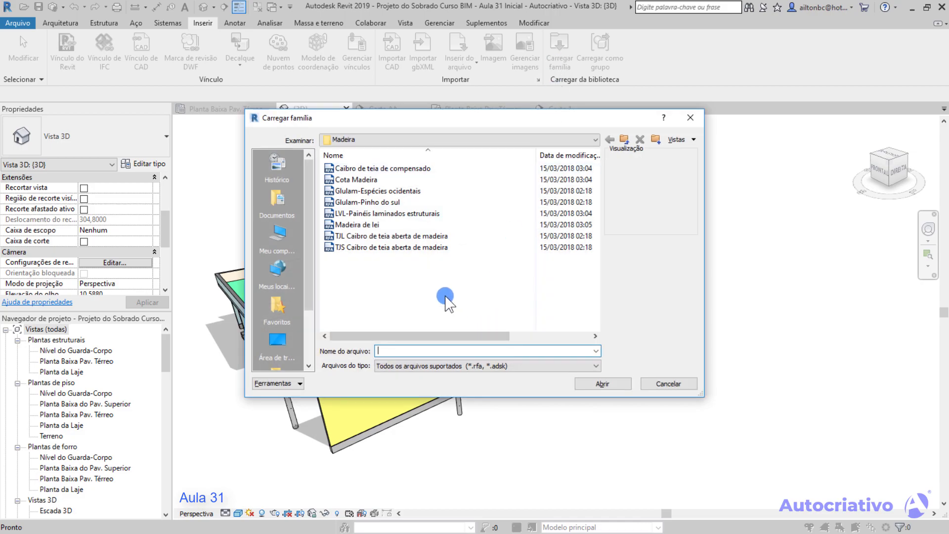
click(593, 141)
mouse_move(593, 145)
mouse_down()
mouse_move(502, 155)
mouse_move(490, 203)
mouse_move(438, 233)
mouse_up()
click(362, 140)
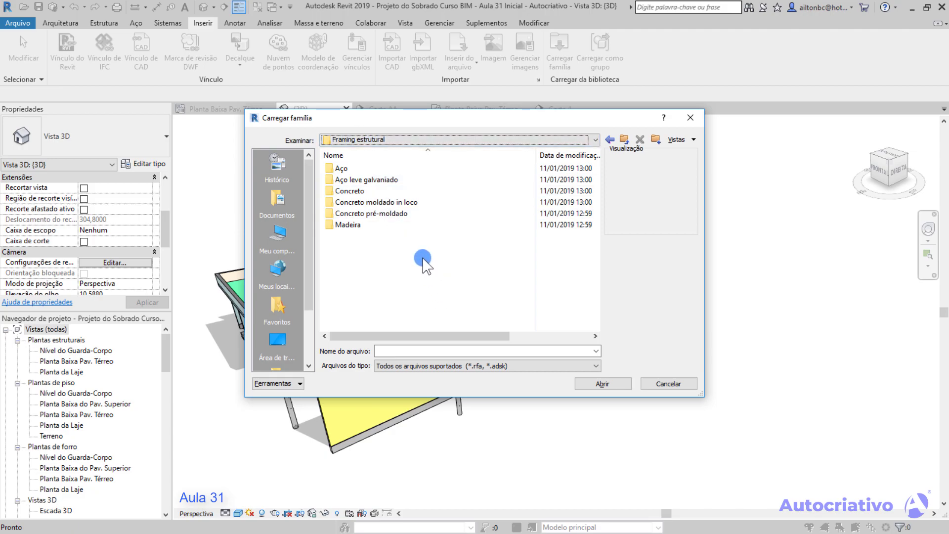
Step: Preview the steel families in the Aço folder, including Barras planas, Barras quadradas, the Caibro de barra series and C-Guia
double_click(349, 168)
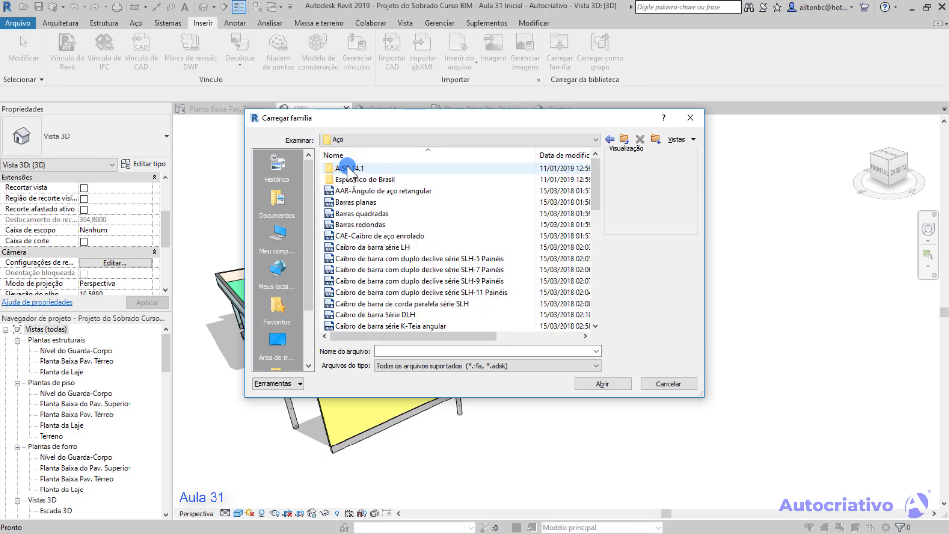
click(364, 204)
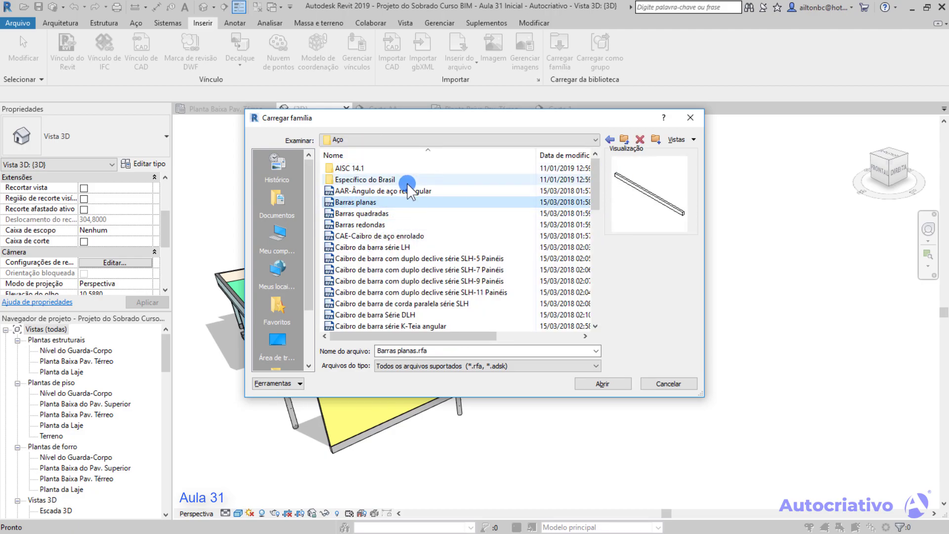
click(395, 191)
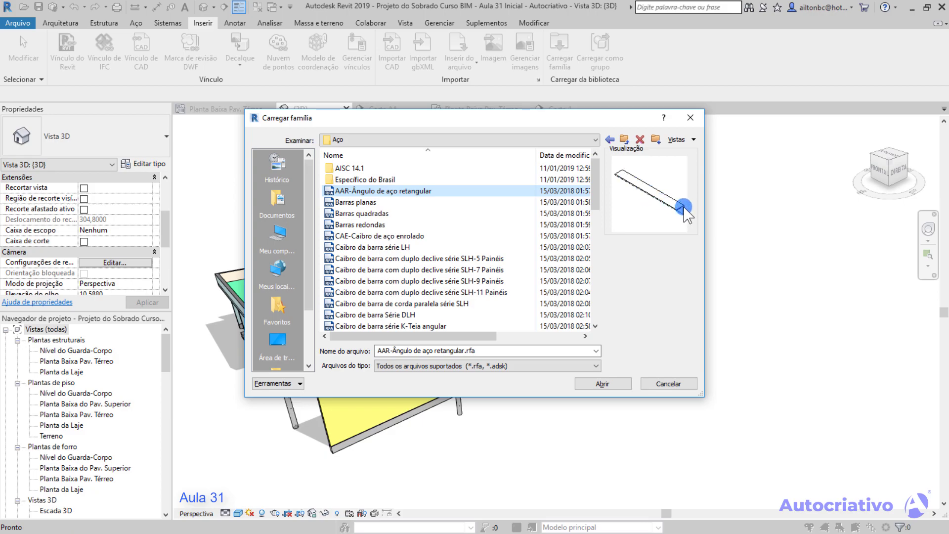
click(358, 216)
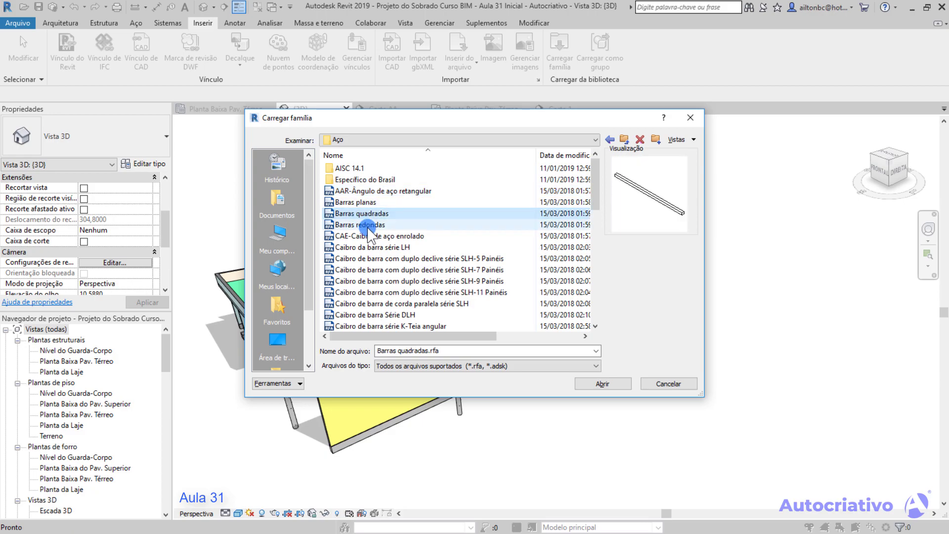
click(360, 225)
click(368, 247)
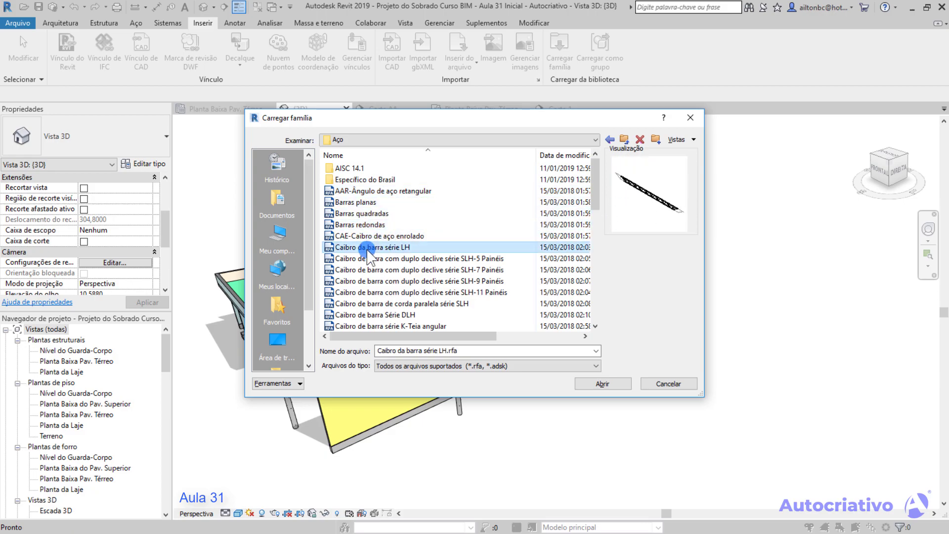
click(379, 258)
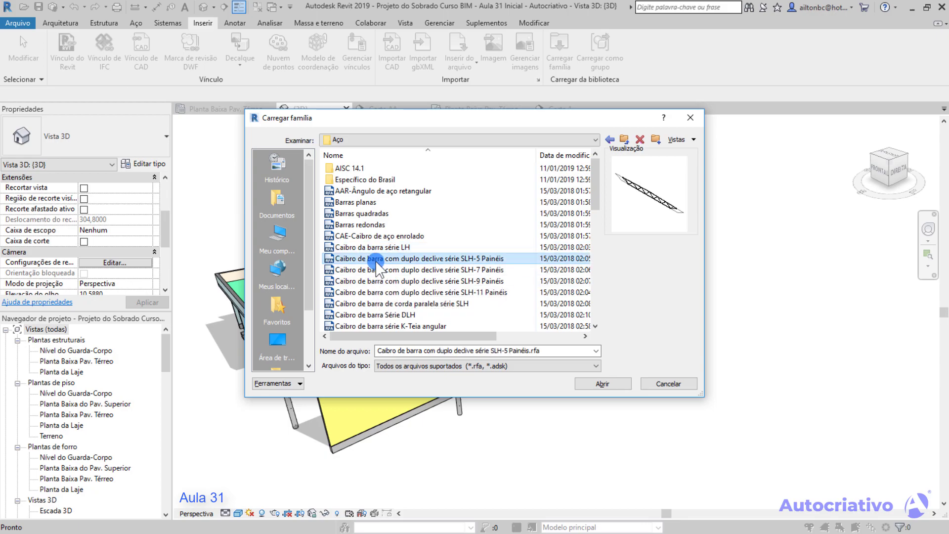
scroll(378, 262, down, 1)
click(370, 257)
click(371, 272)
click(376, 304)
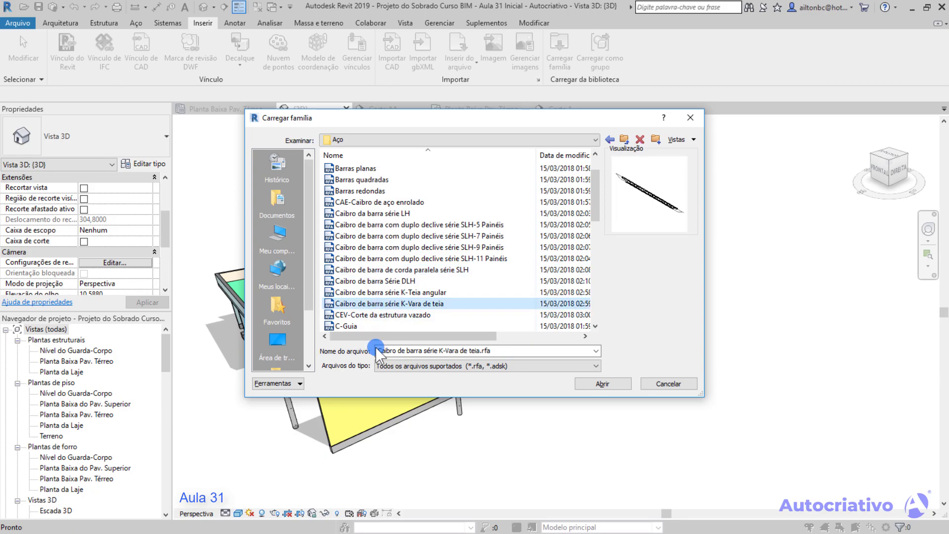
click(350, 326)
scroll(393, 262, up, 1)
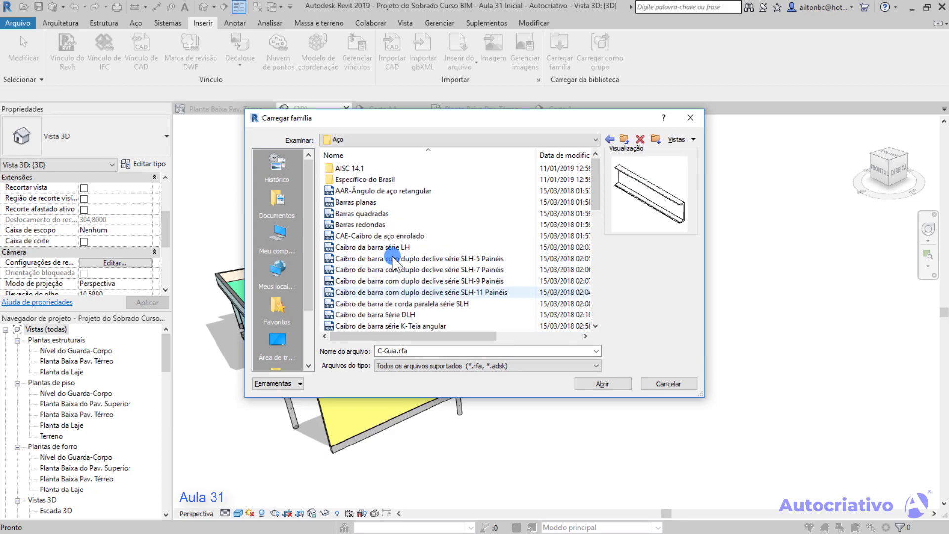
Step: Preview the steel profile families in the Específico do Brasil folder, including the bar joists, CQV, L - Flange largo and VS - CS de vigas soldadas
double_click(381, 180)
click(379, 181)
click(380, 203)
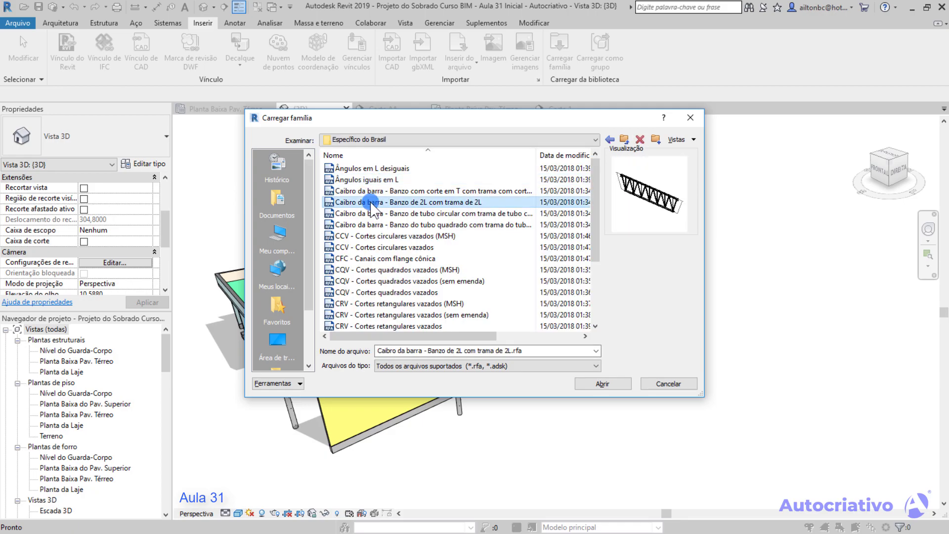
click(383, 259)
scroll(383, 262, down, 1)
click(388, 258)
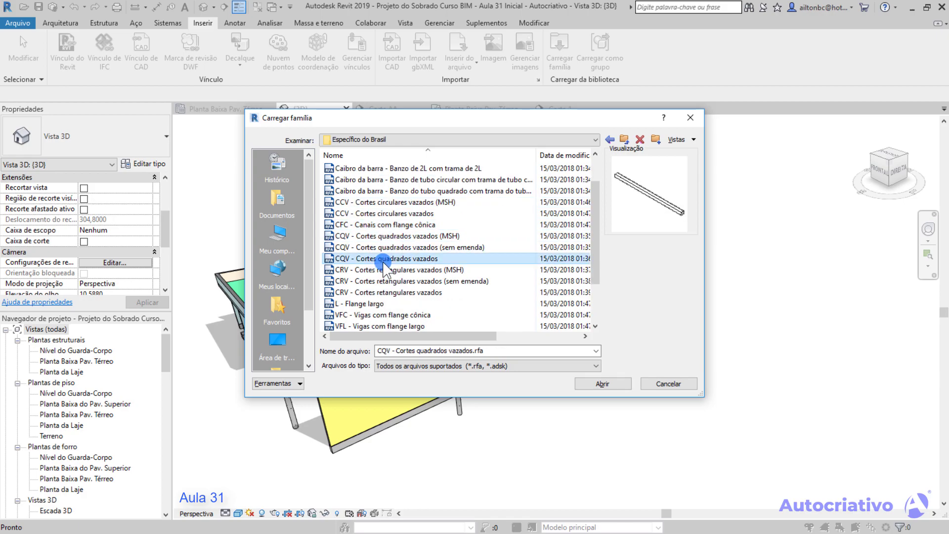
click(389, 239)
click(389, 248)
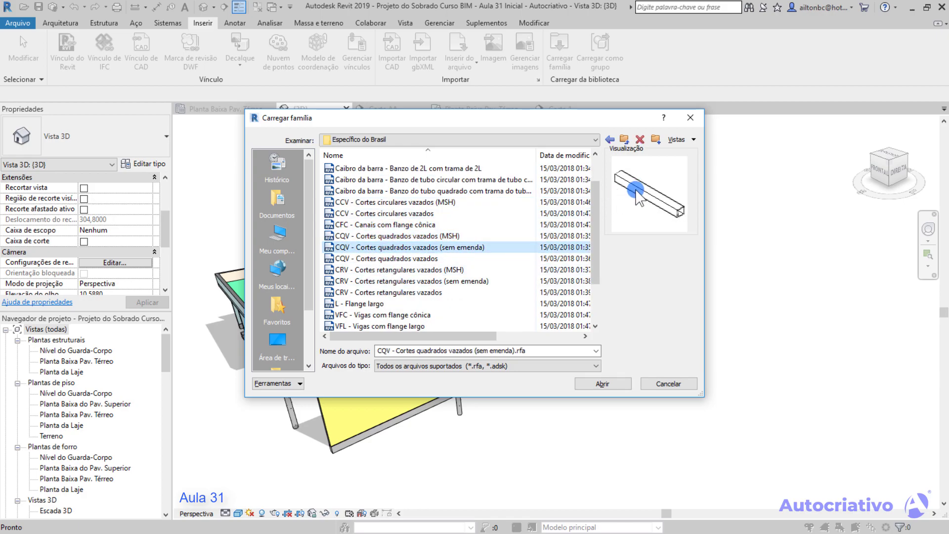
click(396, 269)
click(380, 303)
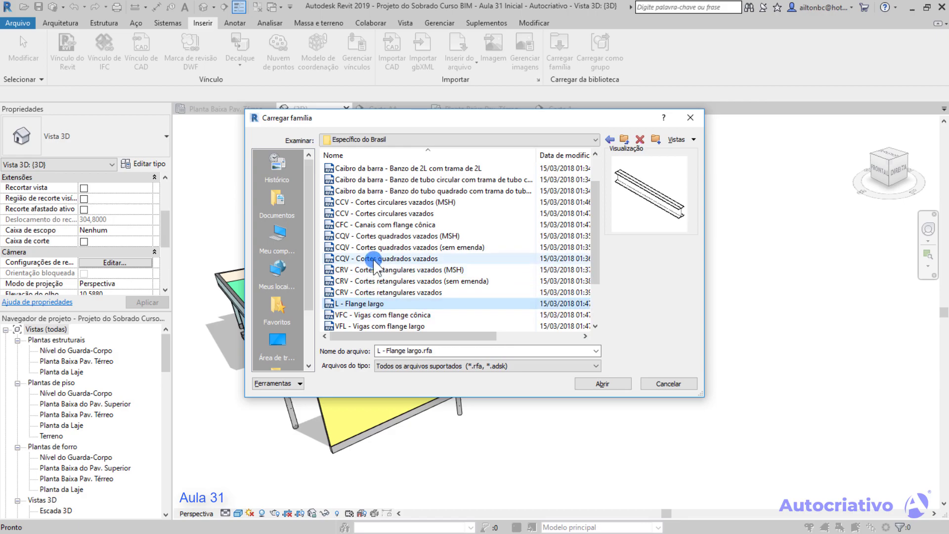
scroll(378, 304, down, 2)
click(382, 293)
click(384, 303)
click(395, 281)
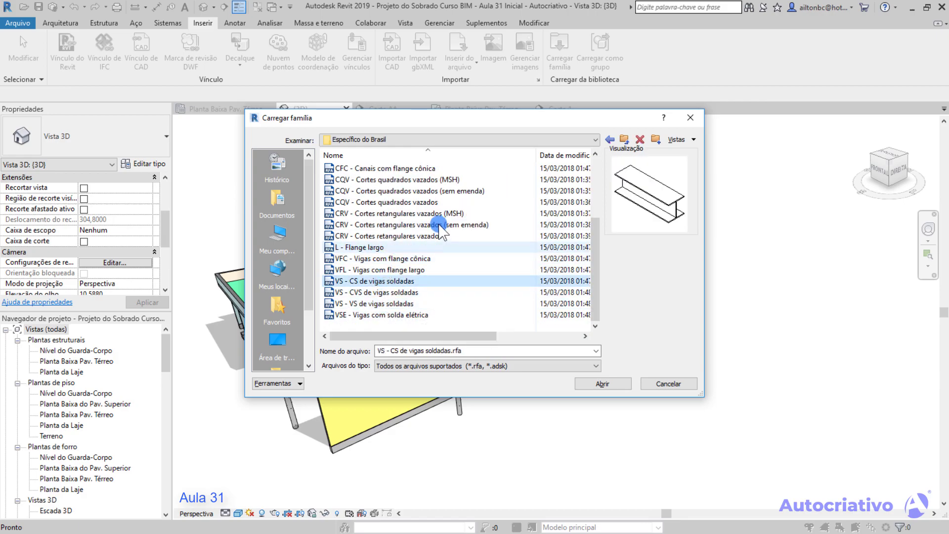
Step: Go back to Framing estrutural and preview the Concreto families Concreto-Viga retangular, M_Caibro pan com bordas and M_Caibro pan
click(594, 140)
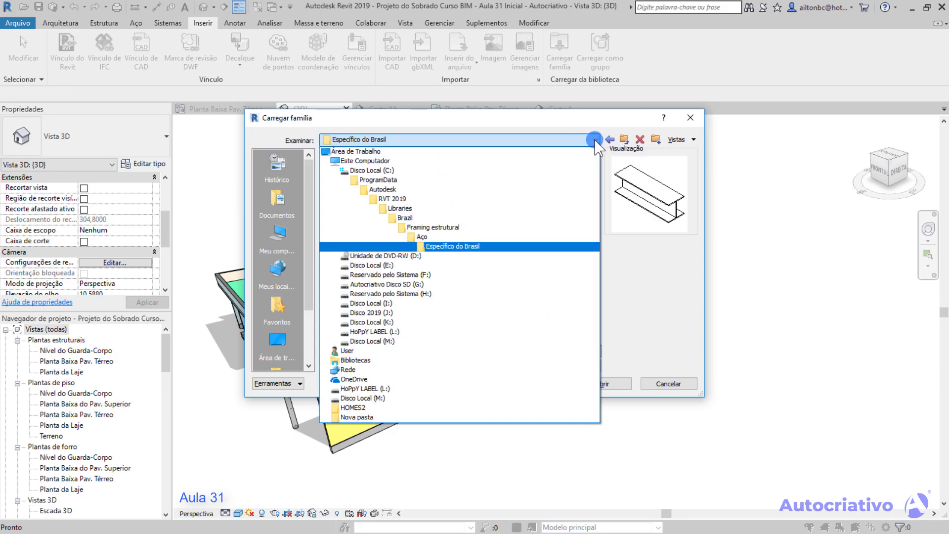
click(421, 227)
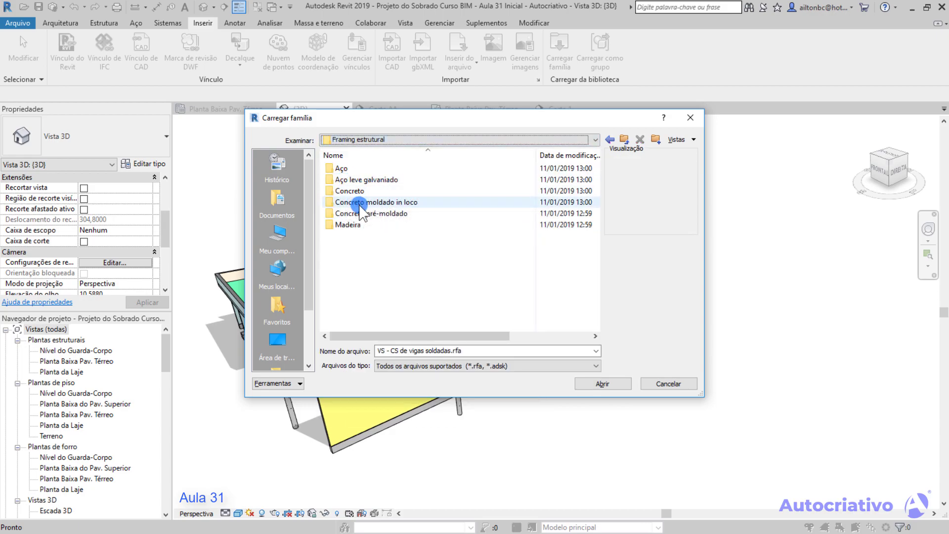
double_click(365, 191)
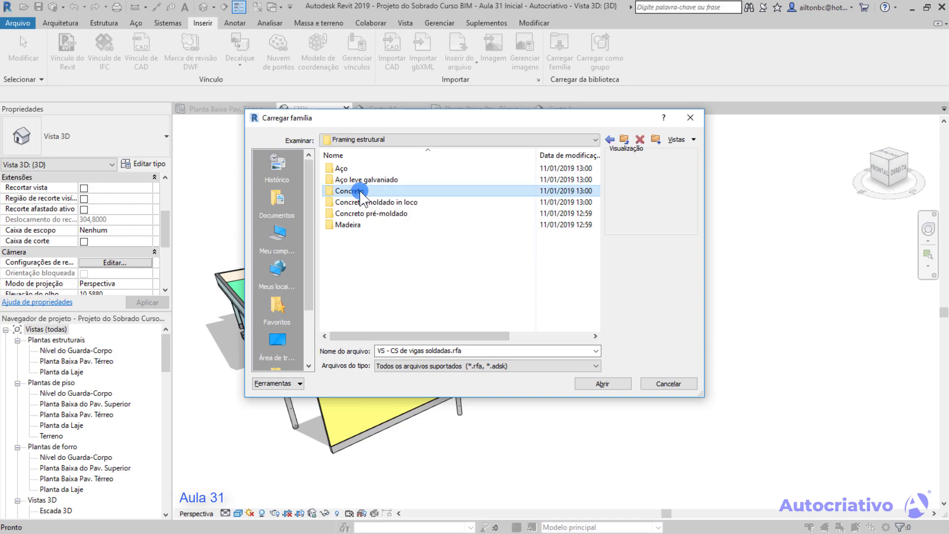
click(375, 191)
click(374, 180)
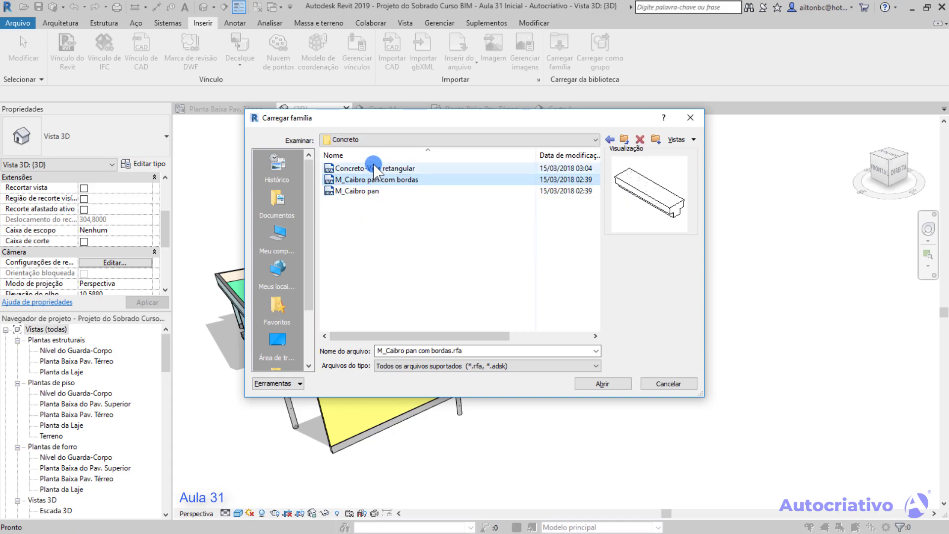
click(403, 168)
click(393, 180)
click(363, 191)
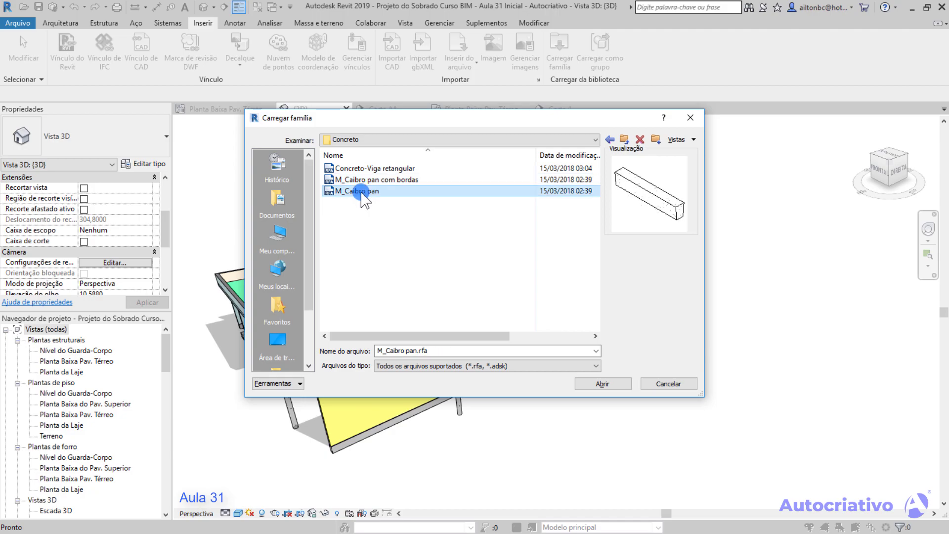
Step: Preview the wood families in the Madeira folder, comparing LVL-Painéis laminados estruturais with Glulam-Pinho do sul
click(610, 140)
double_click(352, 225)
click(359, 169)
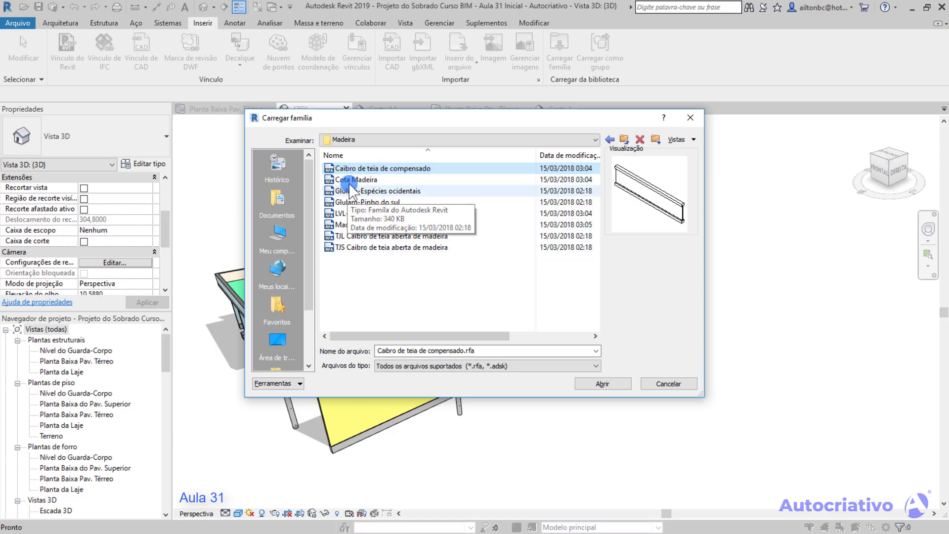
click(347, 181)
click(363, 194)
click(370, 213)
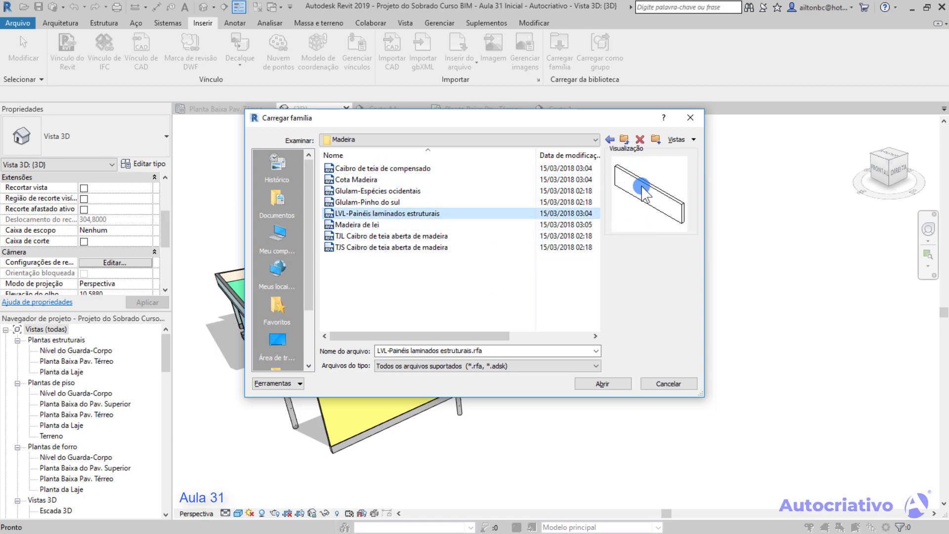
click(398, 203)
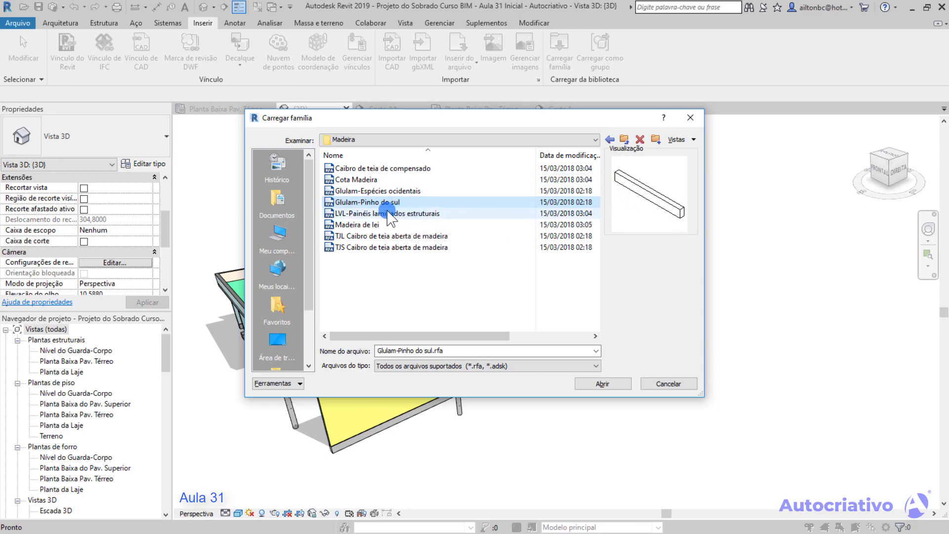
click(406, 213)
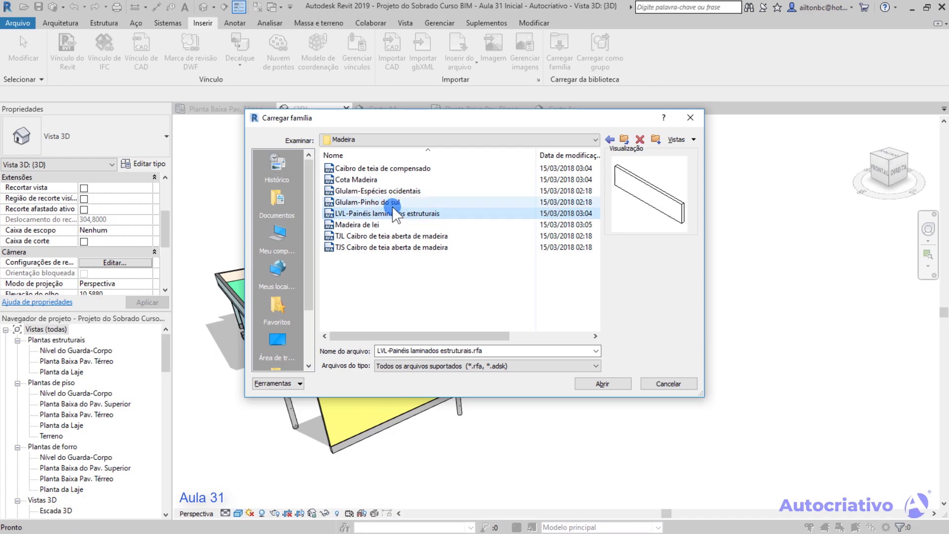
click(387, 202)
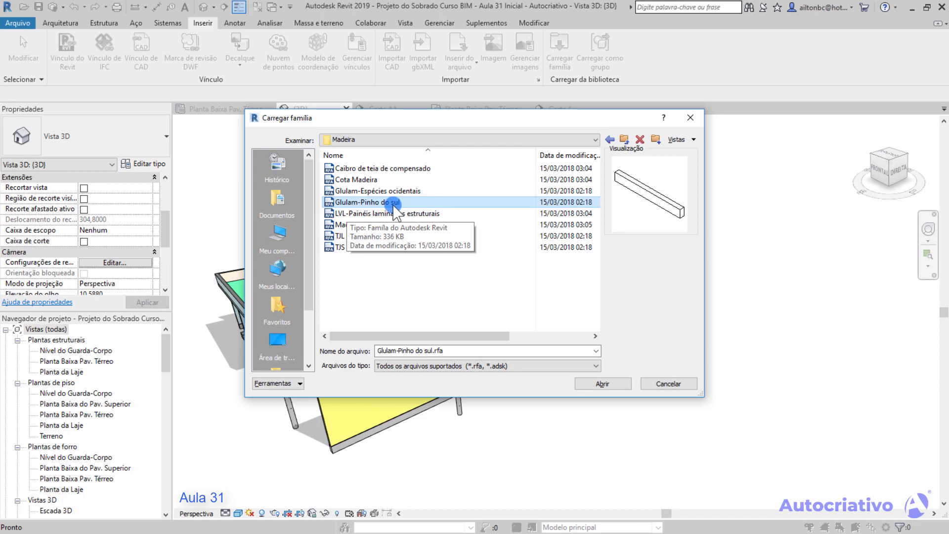
Step: Load the Glulam-Pinho do sul wood framing family and start a structural beam system, dismissing the save reminder
click(604, 377)
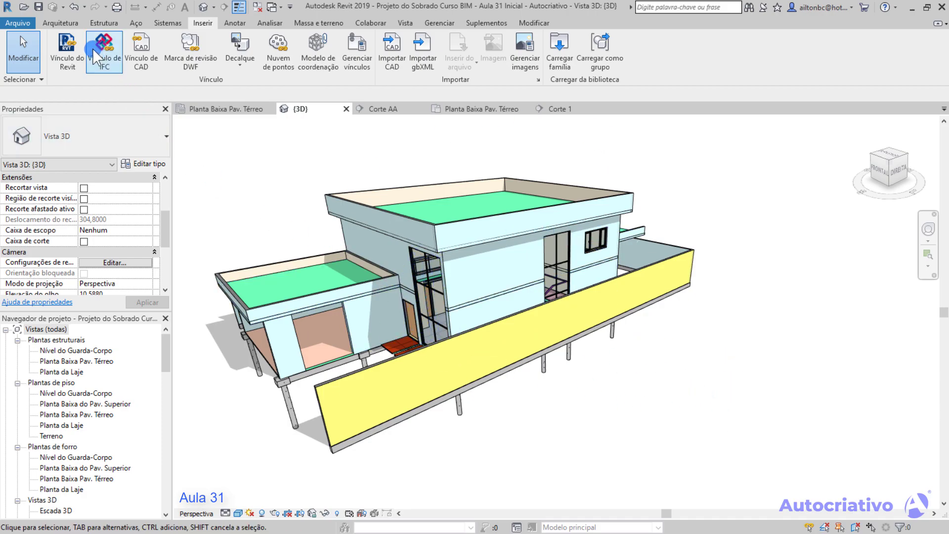
click(103, 22)
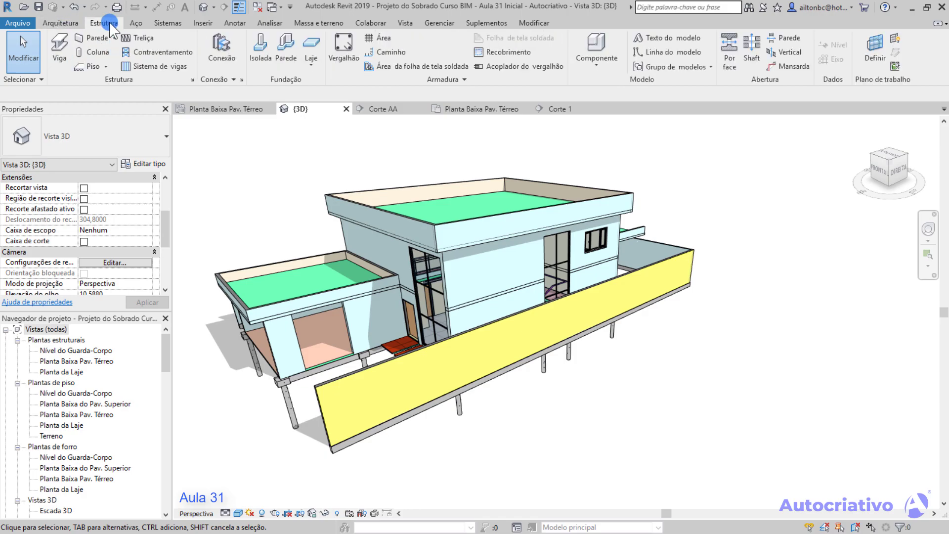
click(164, 68)
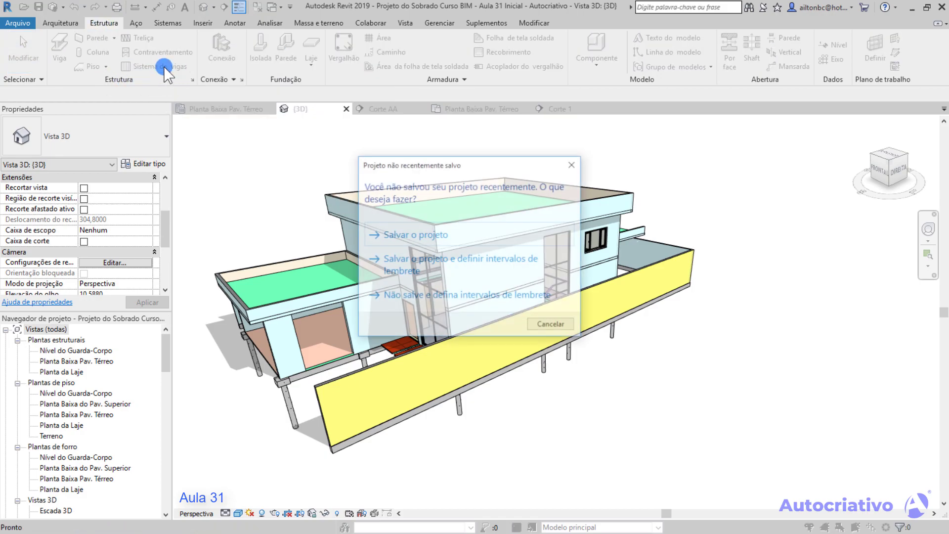
click(545, 326)
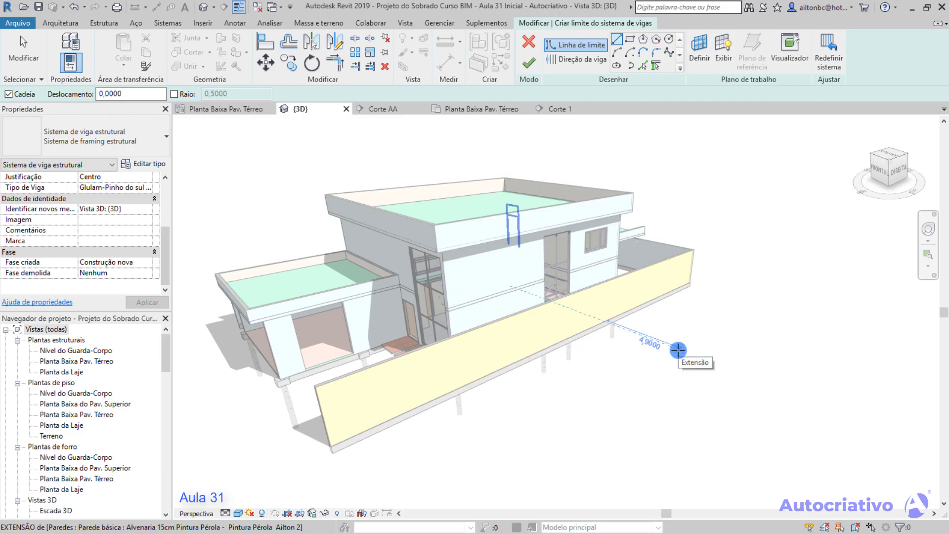
Step: Set the beam system's work plane to the level Planta Baixa do Pav. Superior
click(698, 54)
click(497, 272)
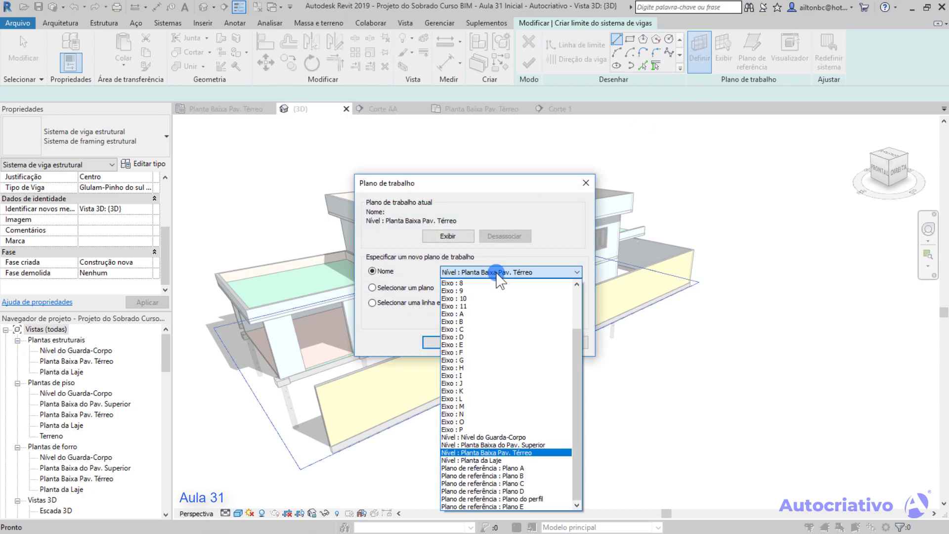
click(517, 452)
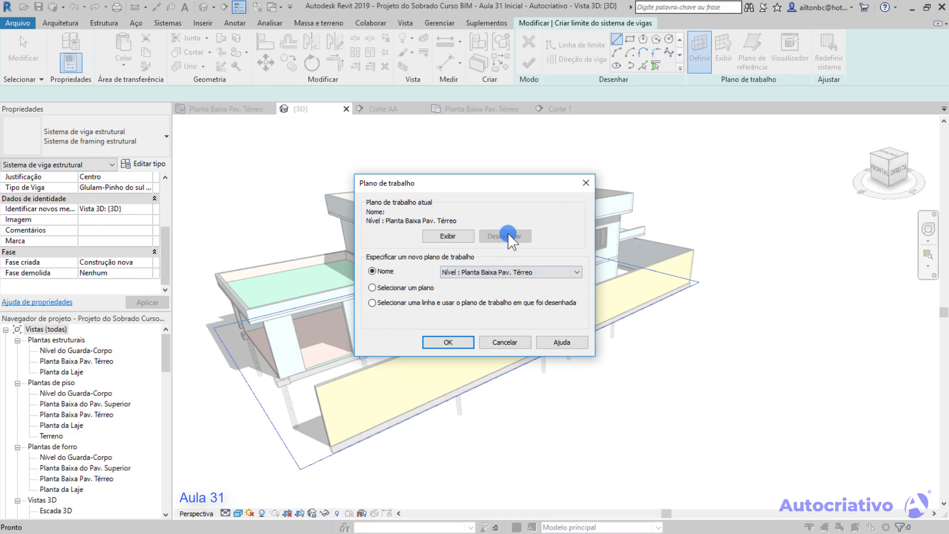
drag(495, 187, 407, 164)
click(609, 326)
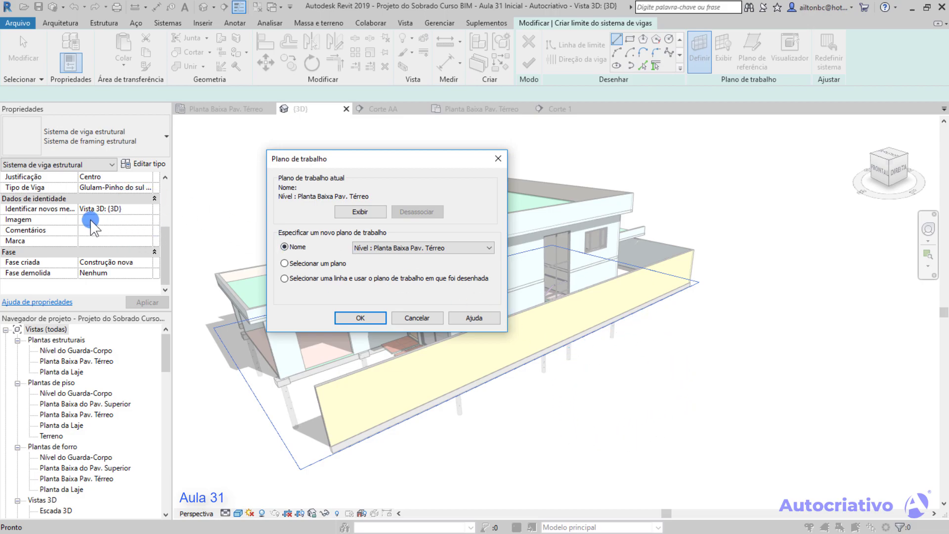
click(422, 249)
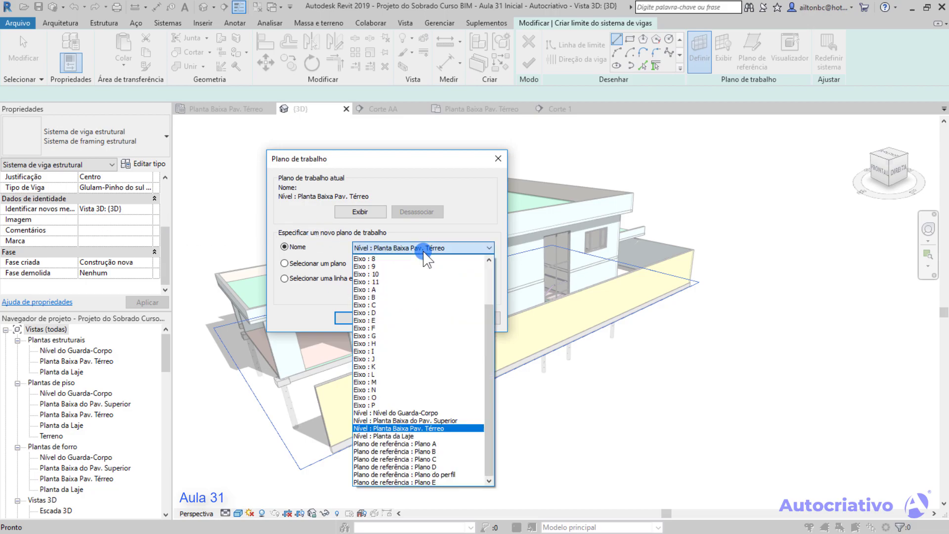
click(447, 421)
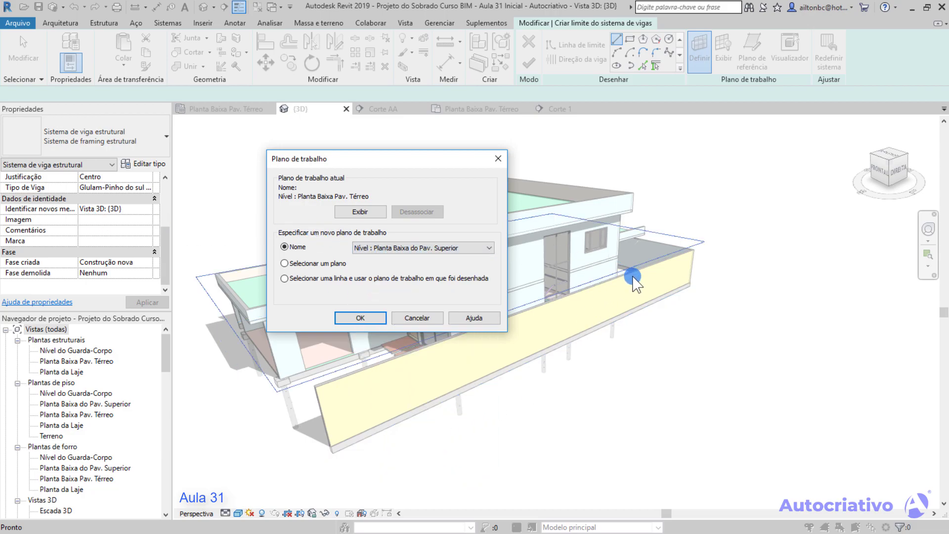
click(368, 317)
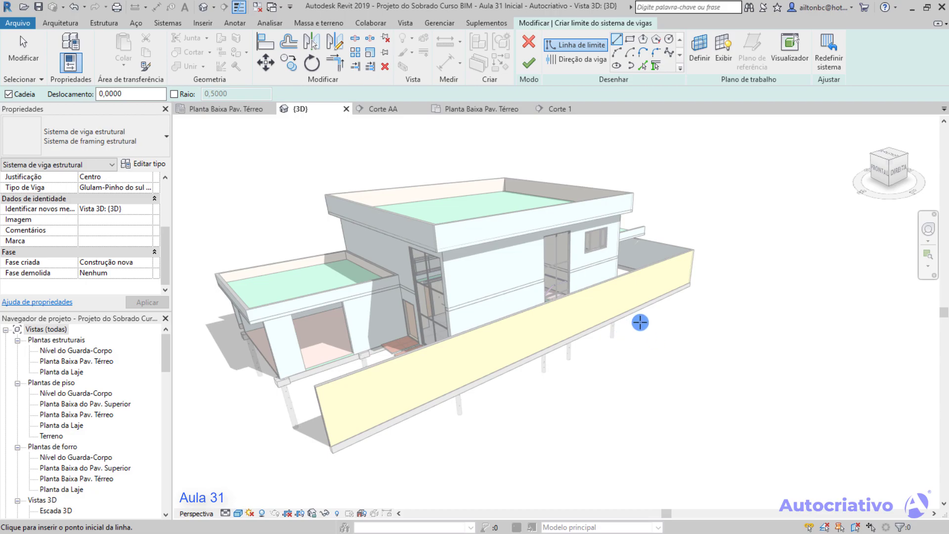
Step: Orient the 3D view to look straight down on the house and switch it to orthogonal projection
middle_drag(725, 305, 706, 316)
click(886, 159)
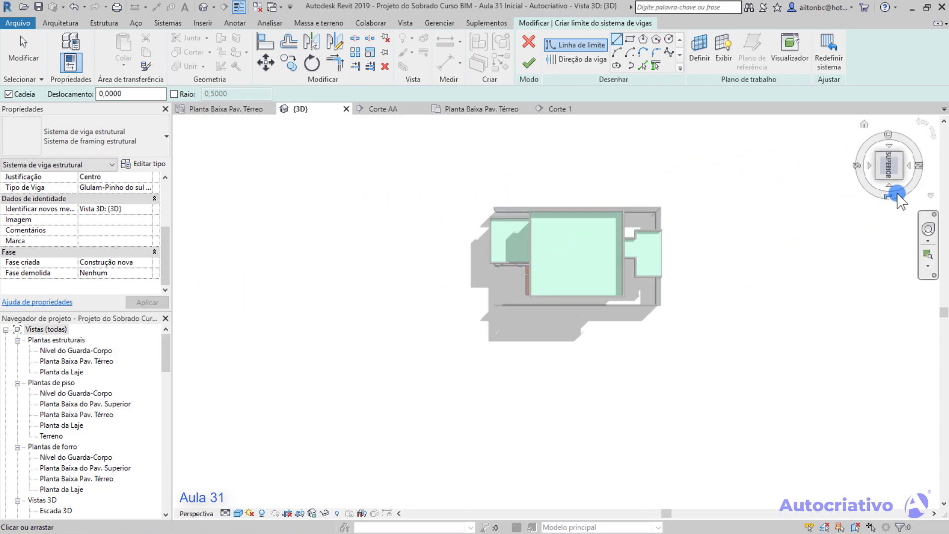
click(930, 193)
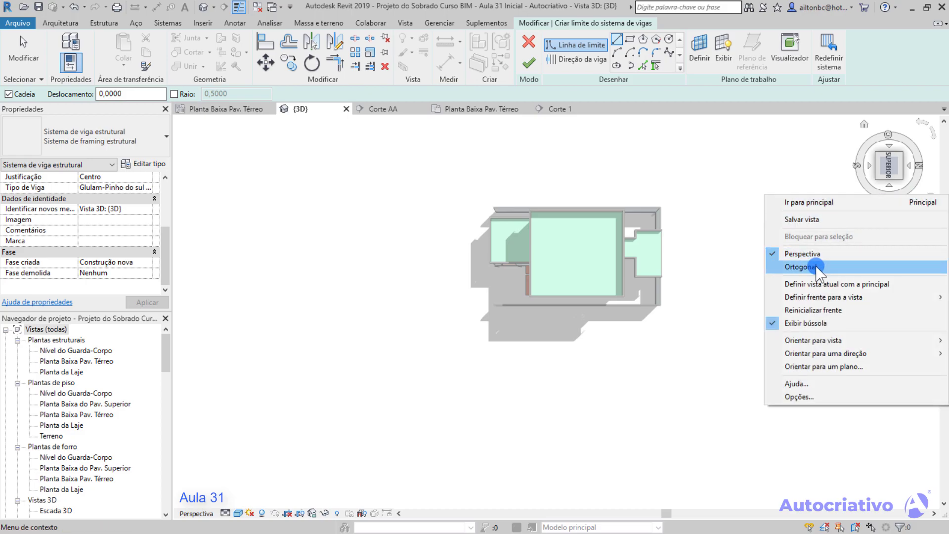
click(800, 267)
scroll(643, 257, up, 2)
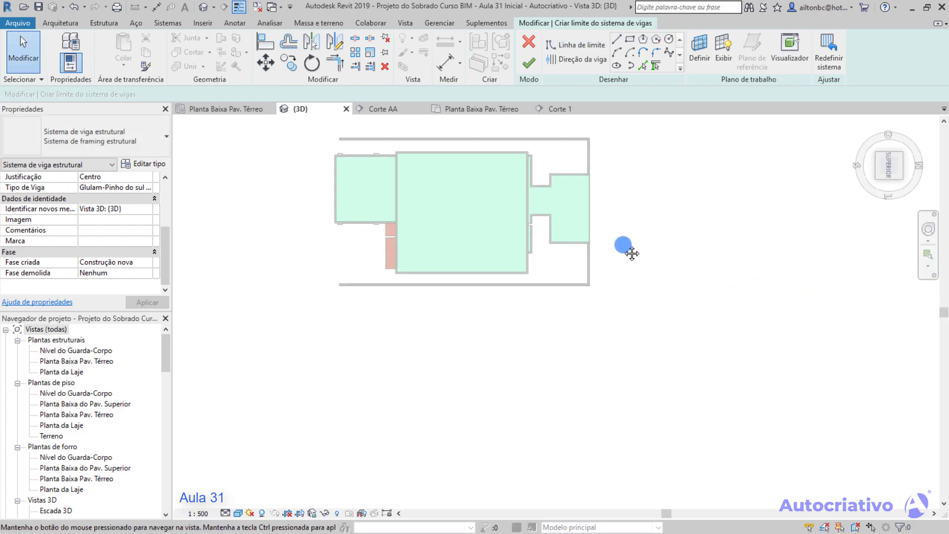
Step: Sketch a rectangular beam system boundary about 16.07 m deep on the open ground beside the house
click(578, 49)
click(619, 49)
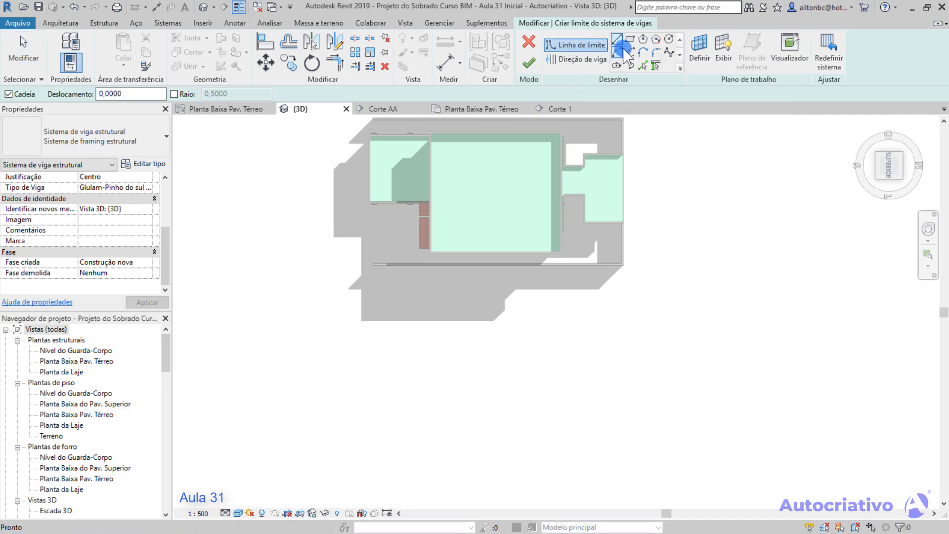
click(630, 38)
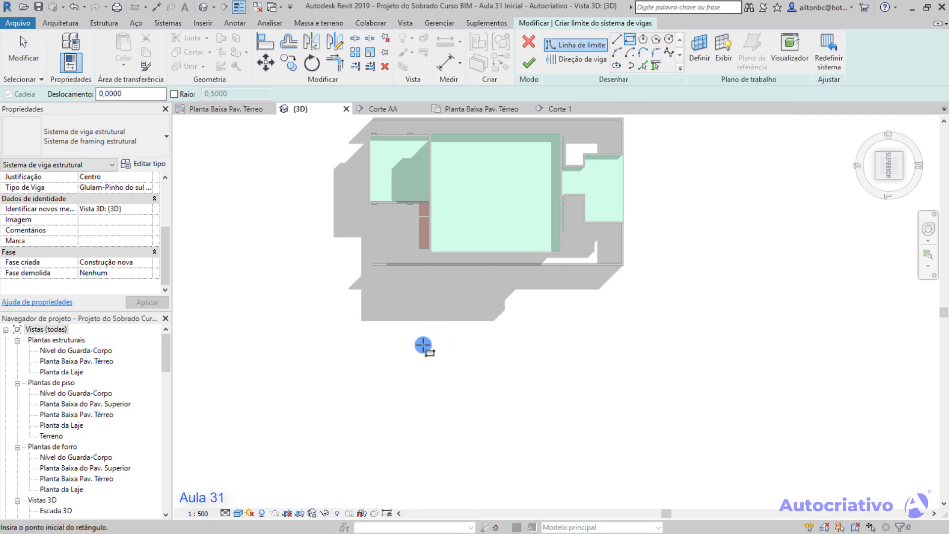
click(405, 342)
middle_drag(576, 432, 589, 315)
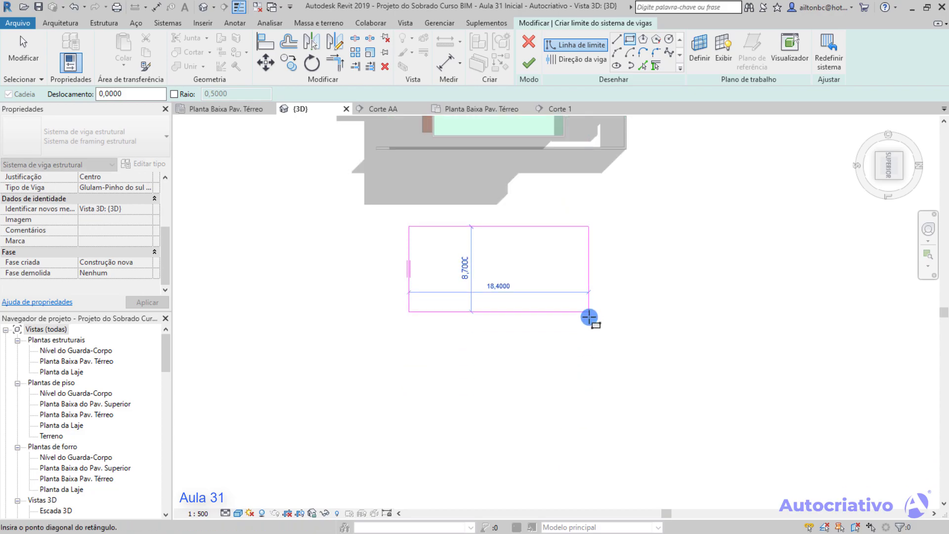
click(625, 383)
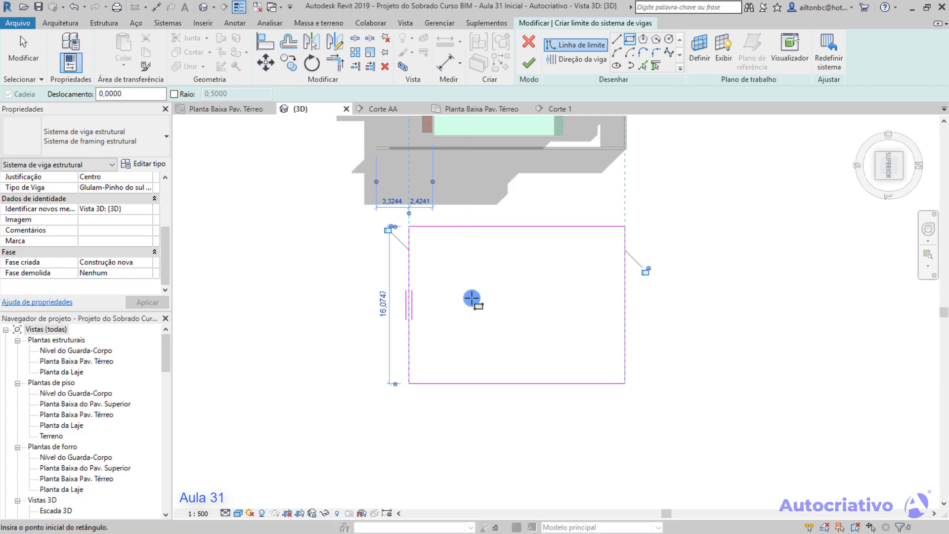
Step: Try the beam direction along the rectangle's upper and right edges, and set it parallel to the left edge
scroll(428, 309, up, 1)
scroll(482, 299, down, 1)
scroll(445, 327, down, 1)
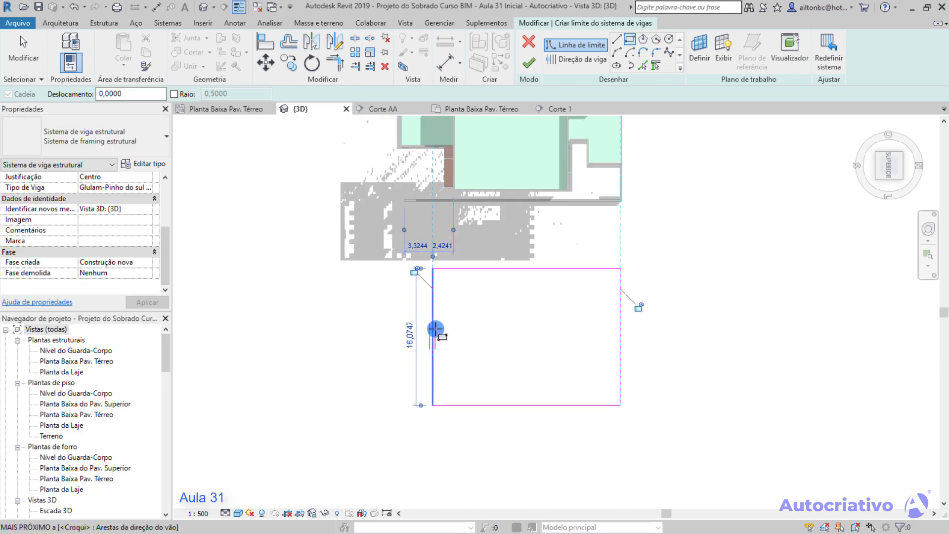
scroll(435, 329, up, 1)
scroll(432, 325, up, 1)
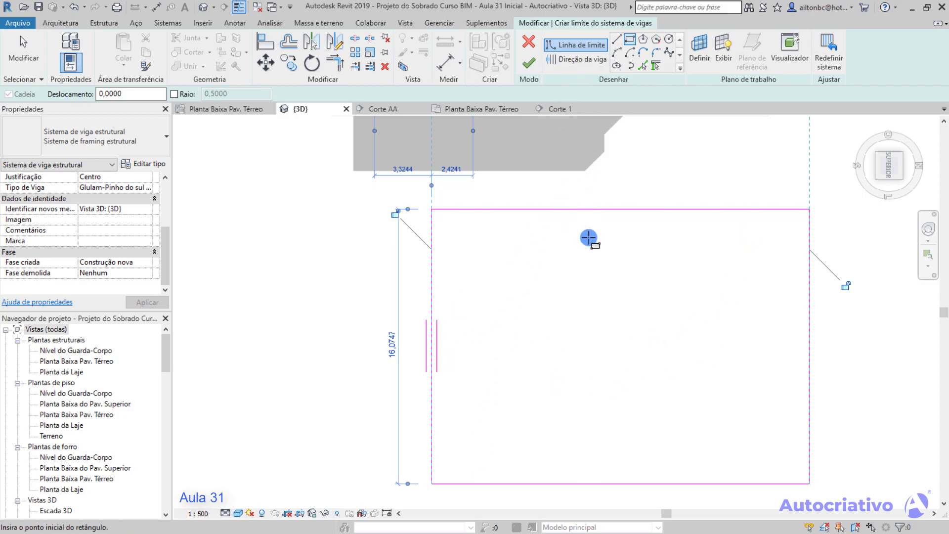
scroll(588, 238, down, 3)
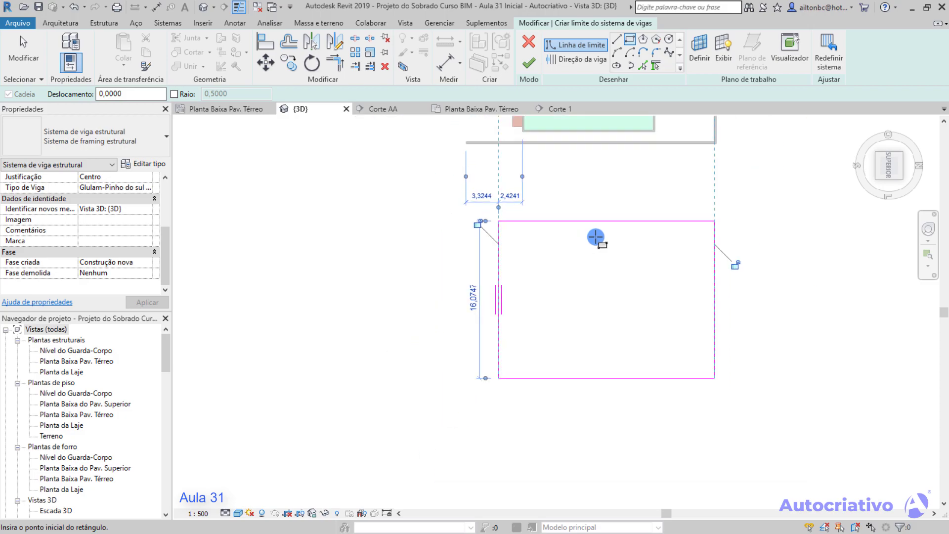
click(586, 59)
click(583, 291)
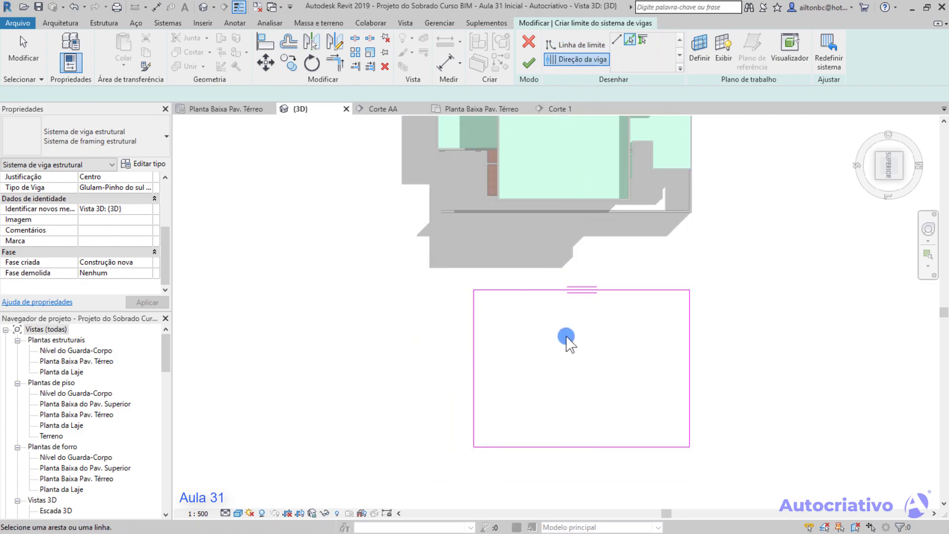
click(474, 361)
click(690, 369)
click(473, 360)
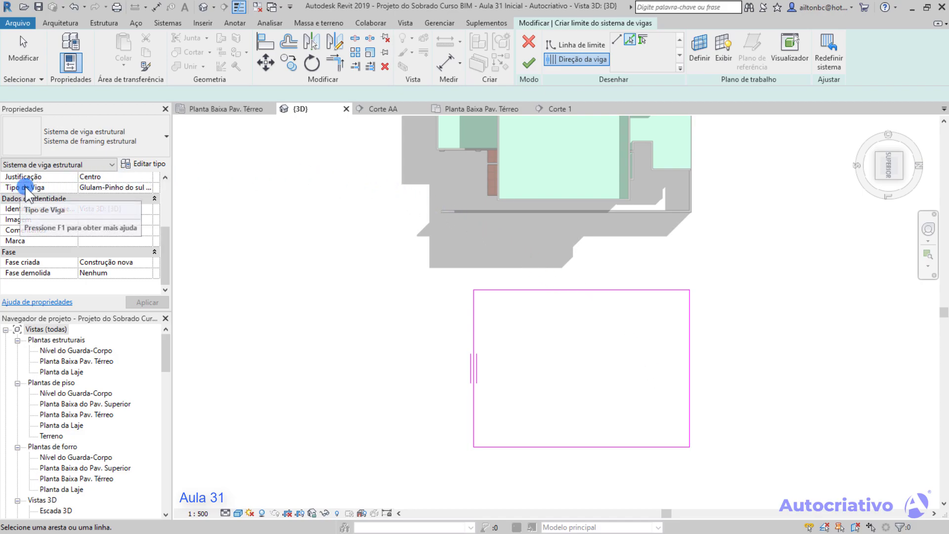
Step: Use Glulam-Pinho do sul : 76X140 as the beam type and finish the beam system sketch
click(148, 188)
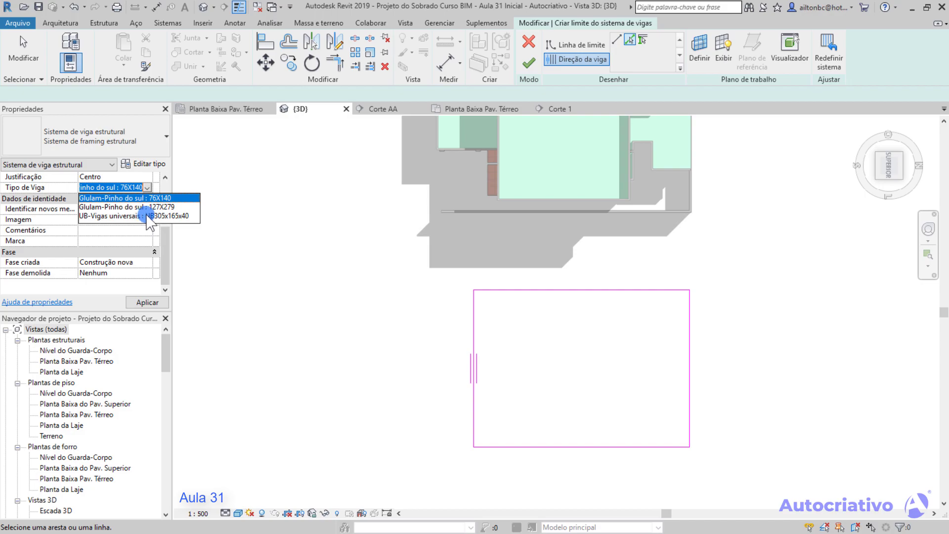
click(125, 208)
click(147, 187)
click(118, 207)
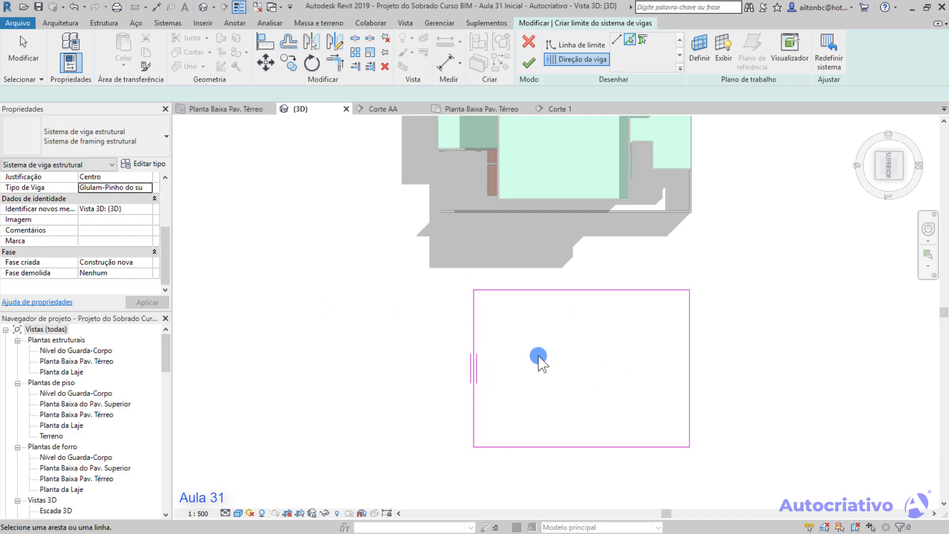
click(532, 64)
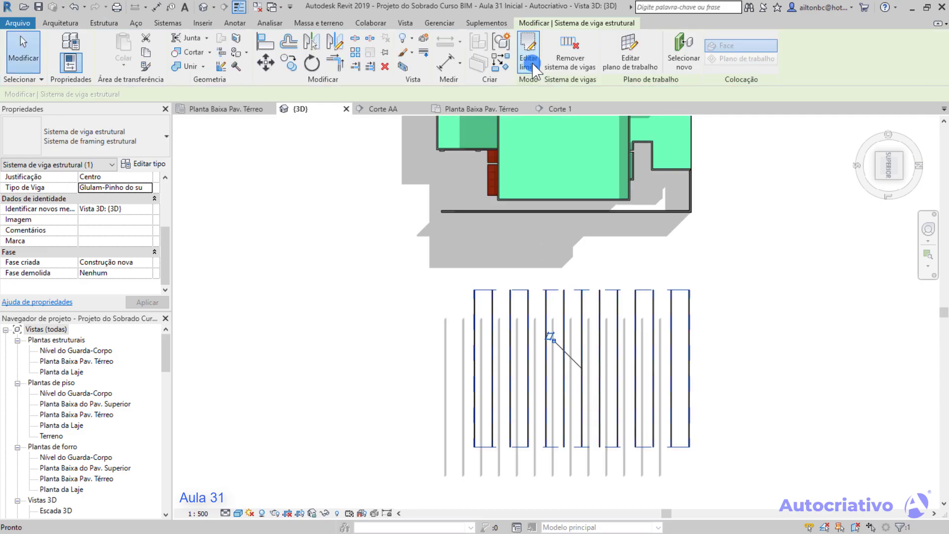
click(403, 396)
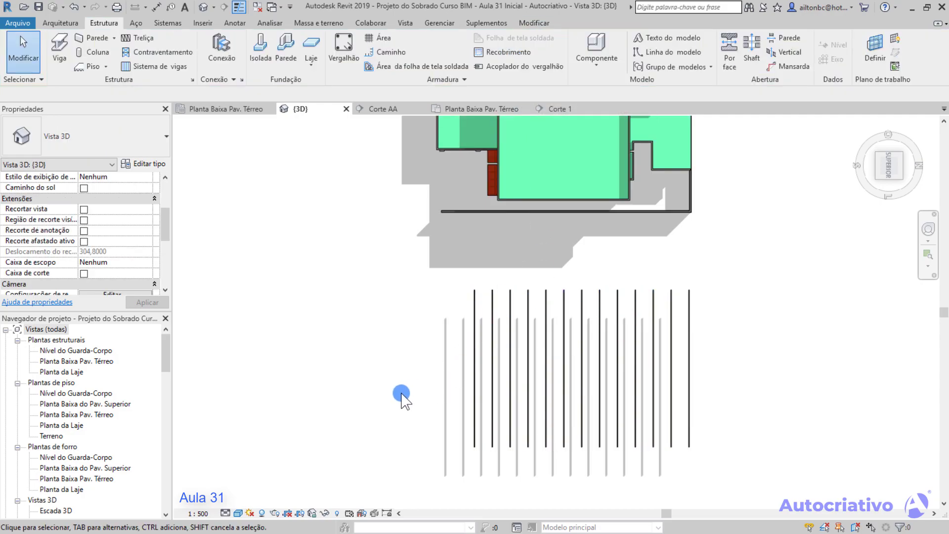
Step: Return the 3D view to an angled perspective and examine the wood beams beside the house up close
click(879, 179)
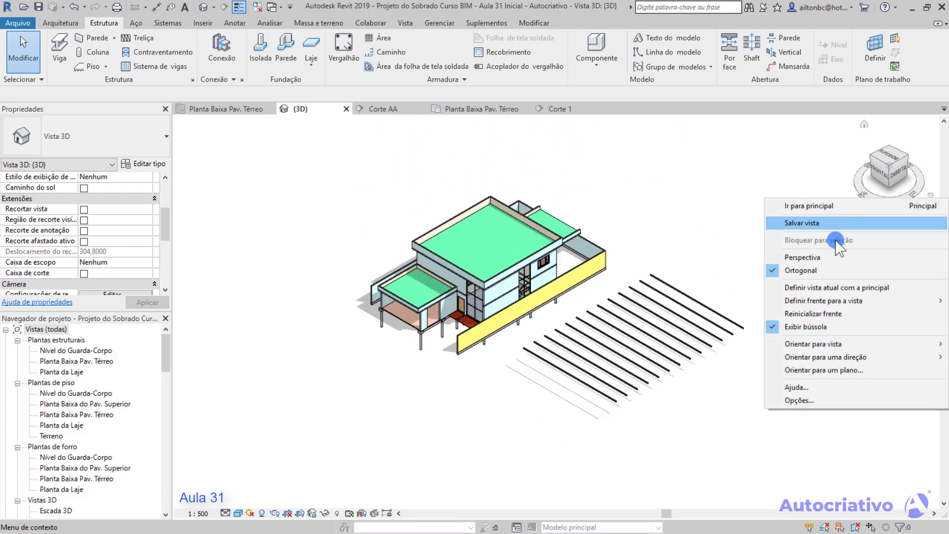
click(815, 257)
scroll(629, 432, up, 8)
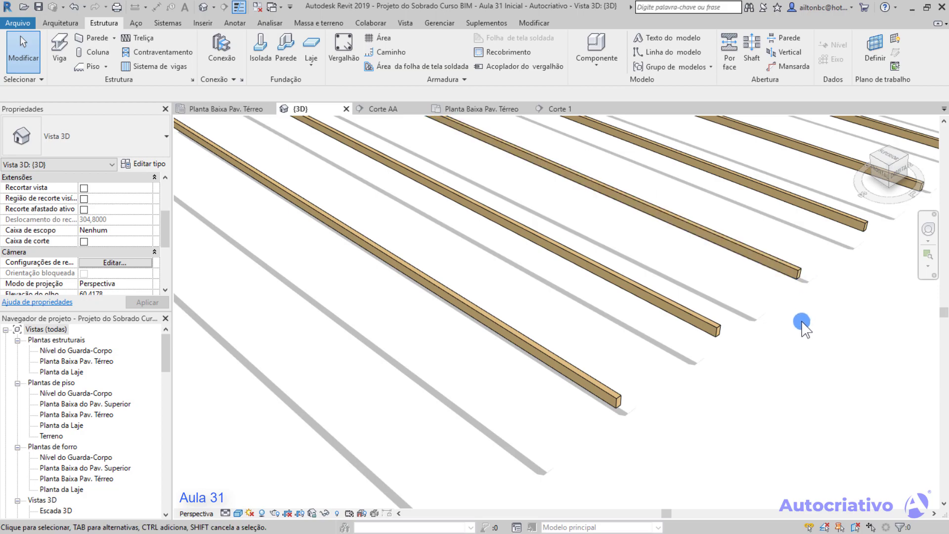
scroll(797, 365, down, 6)
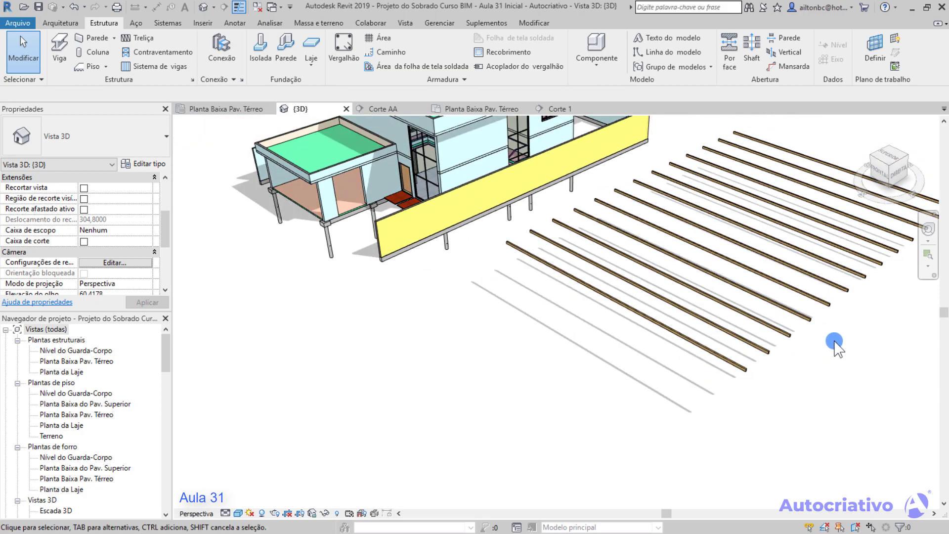
scroll(632, 390, up, 5)
shift+middle_drag(545, 319, 566, 328)
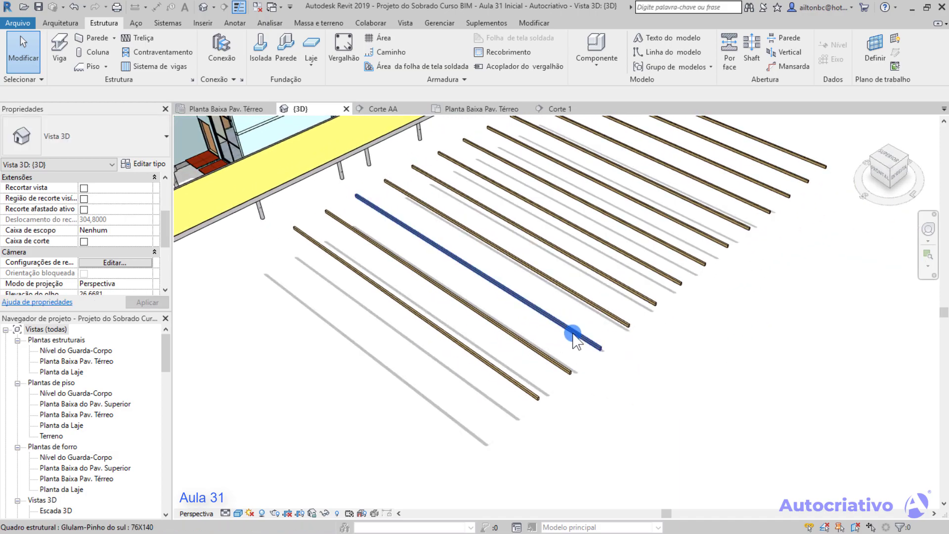
middle_drag(618, 371, 668, 362)
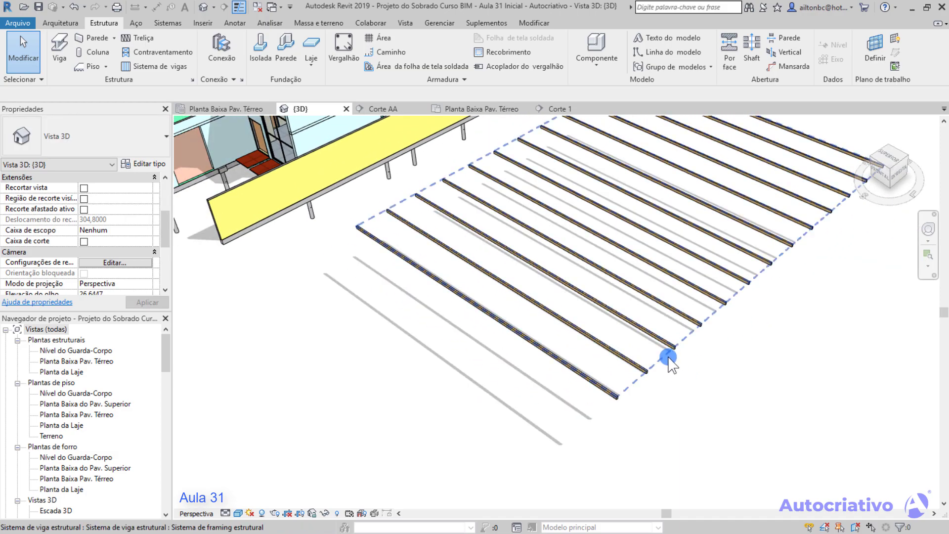
Step: Review the beam system's type properties, close them without changes and select the beam system again
click(667, 358)
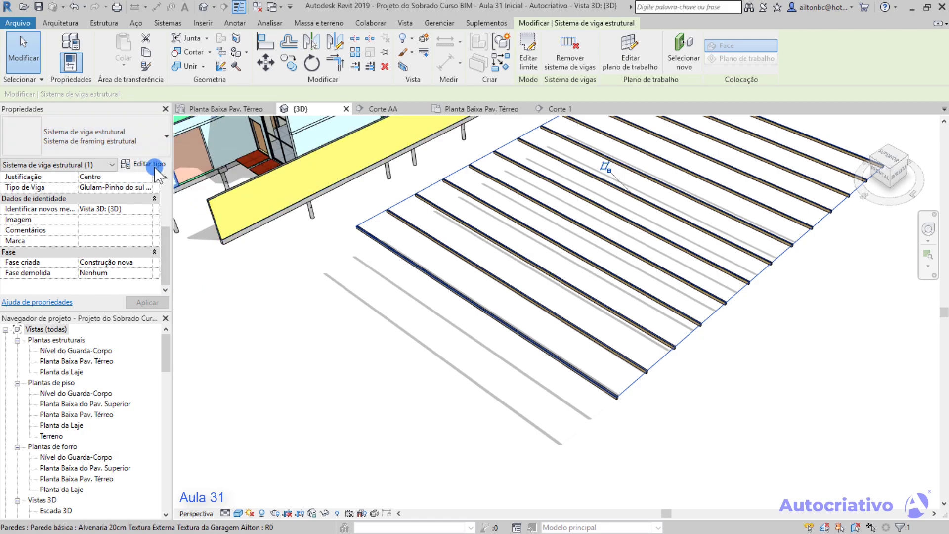
click(158, 166)
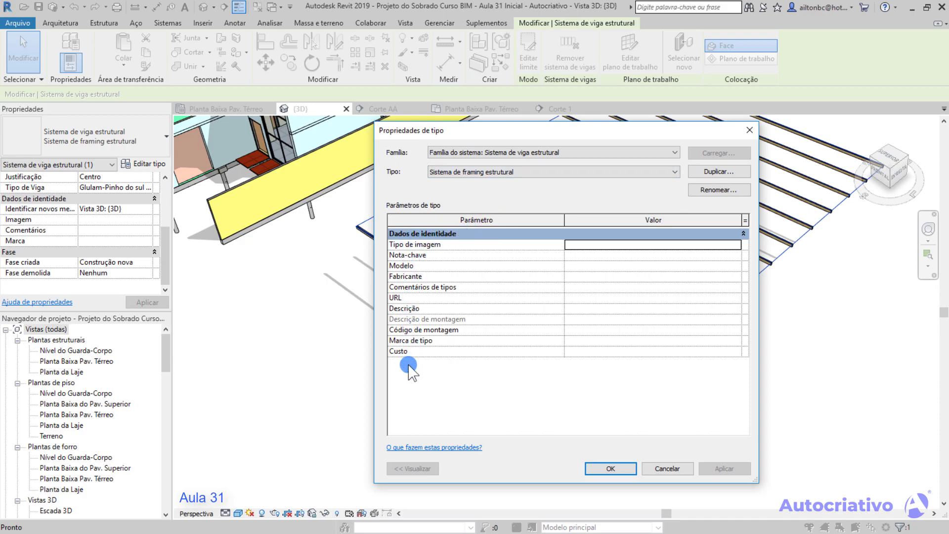
click(663, 472)
click(669, 413)
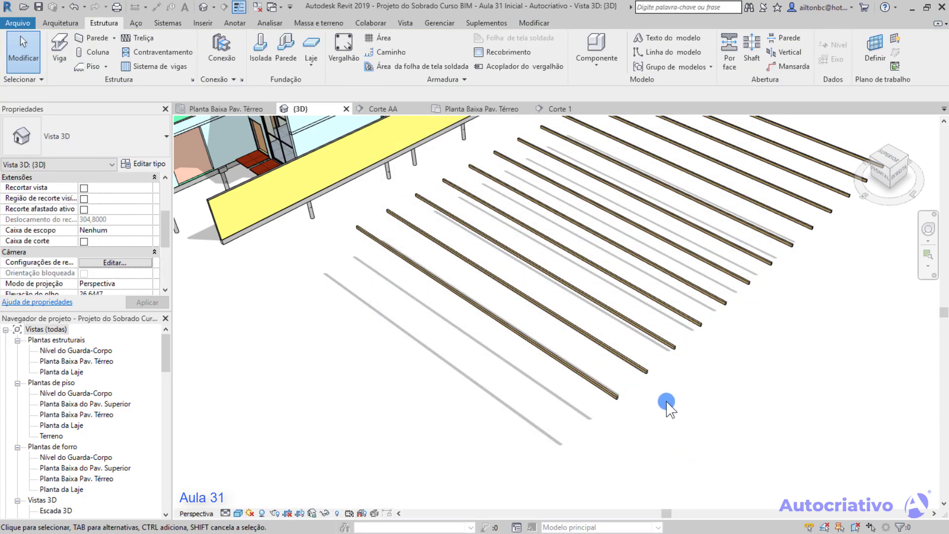
click(653, 366)
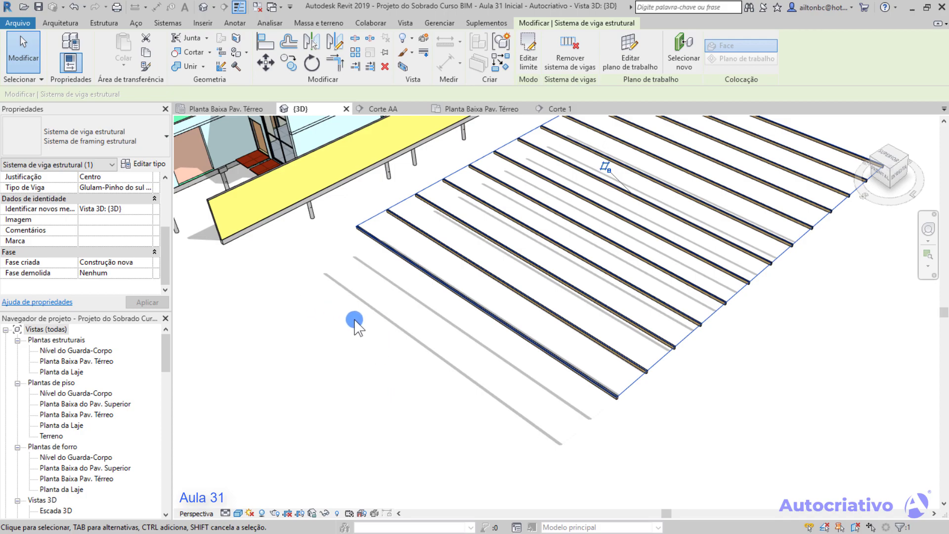
Step: Set the fixed spacing of the beam system beside the house to 1,0000
middle_drag(777, 348, 718, 403)
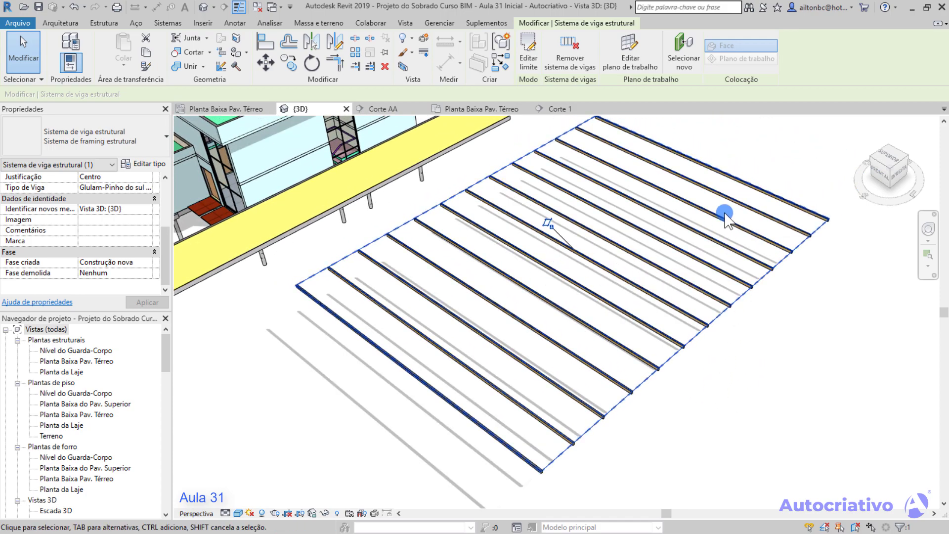
click(706, 401)
click(651, 376)
scroll(169, 187, up, 5)
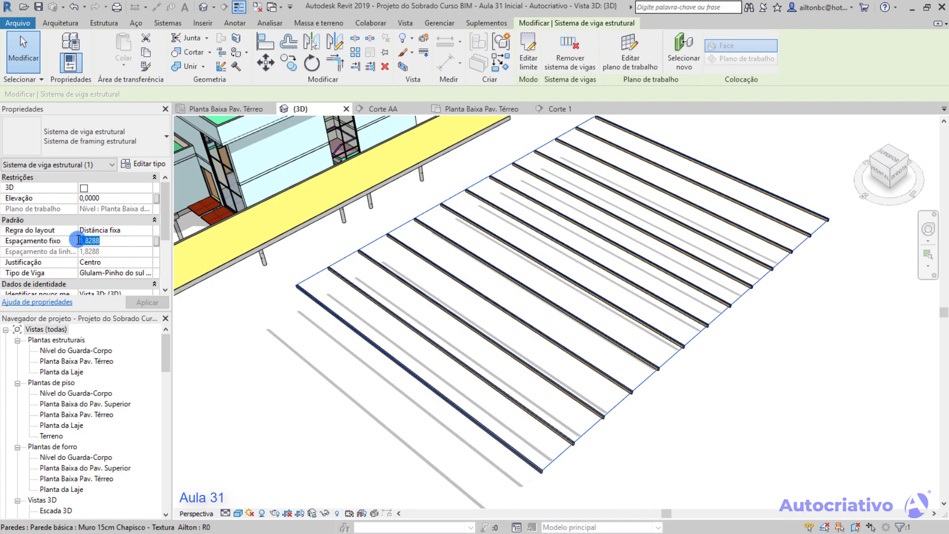
click(148, 302)
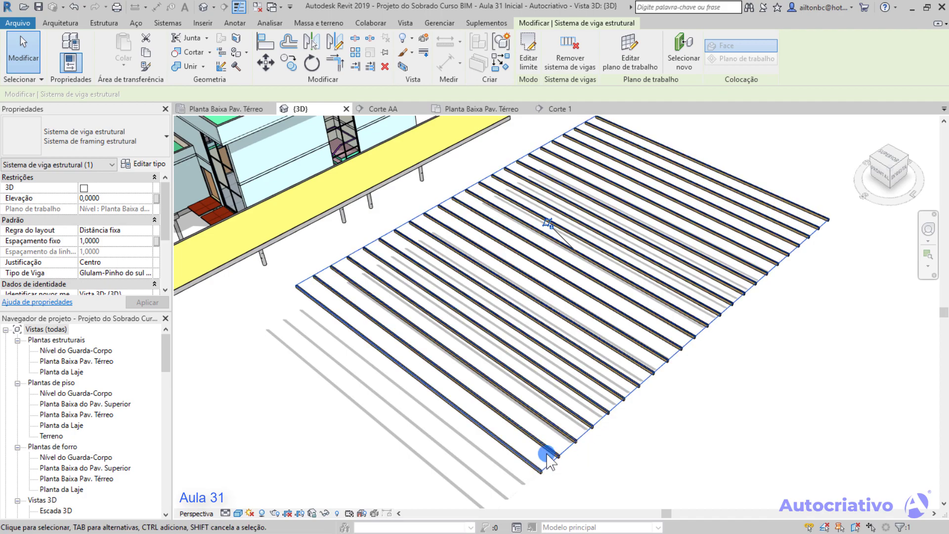
scroll(559, 454, up, 5)
scroll(559, 455, up, 3)
scroll(546, 460, down, 8)
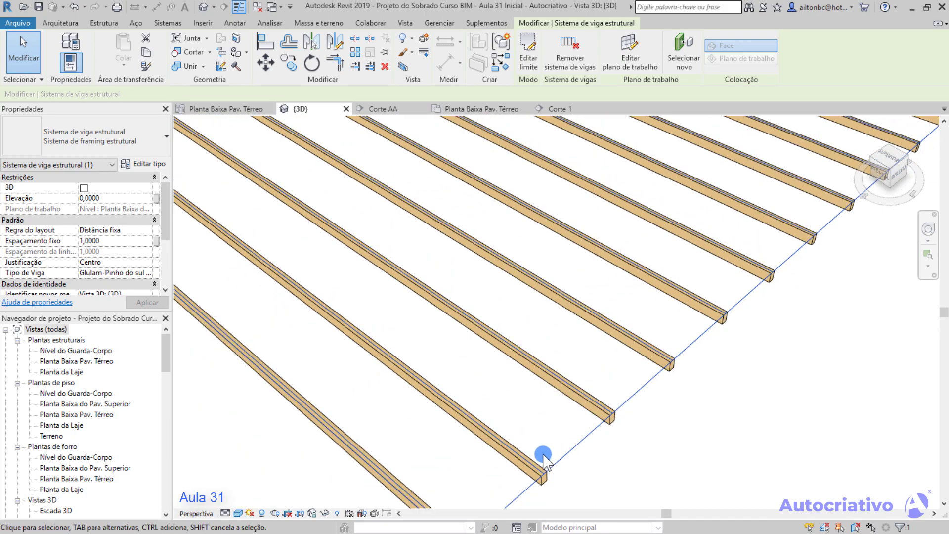
scroll(590, 430, down, 5)
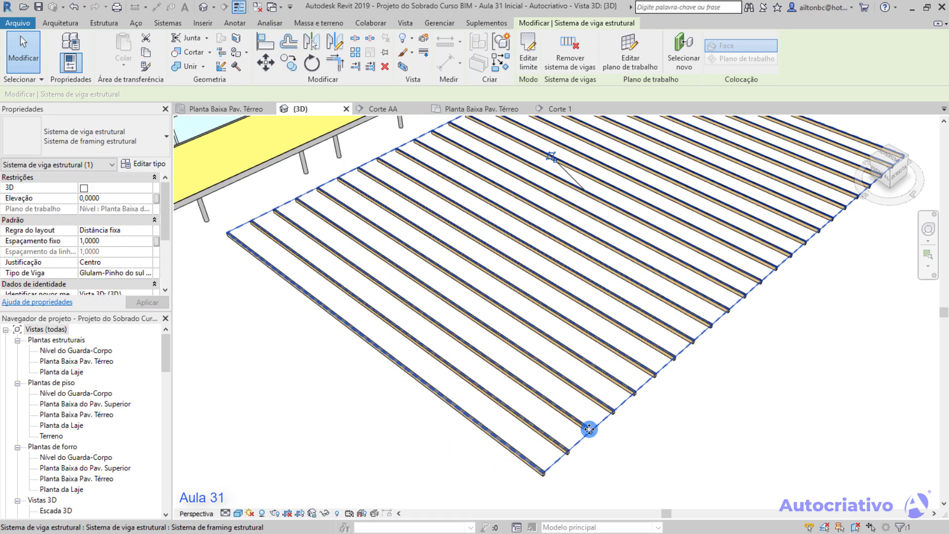
scroll(562, 391, down, 2)
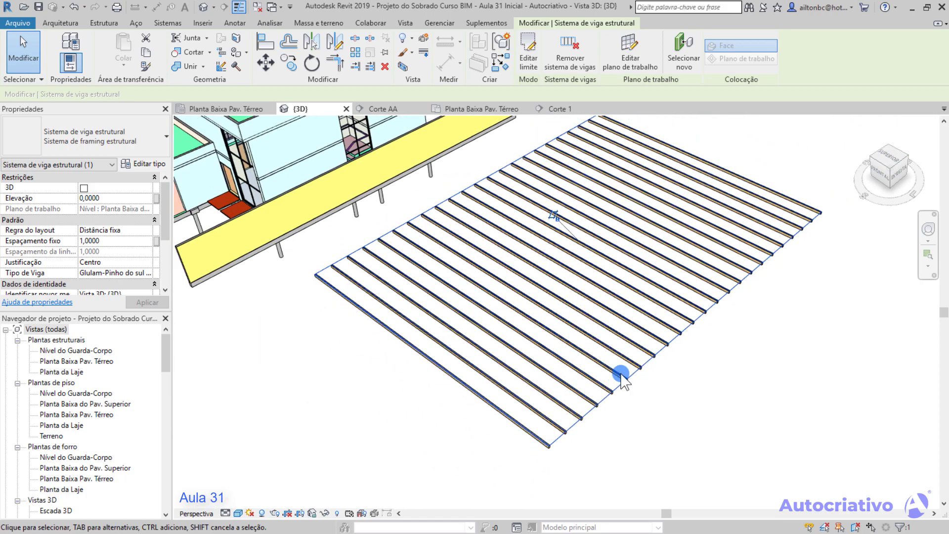
click(712, 362)
Step: Change only the beam at the near end of the system to the type UB-Vigas universais UB305x165x40
middle_drag(721, 342, 727, 358)
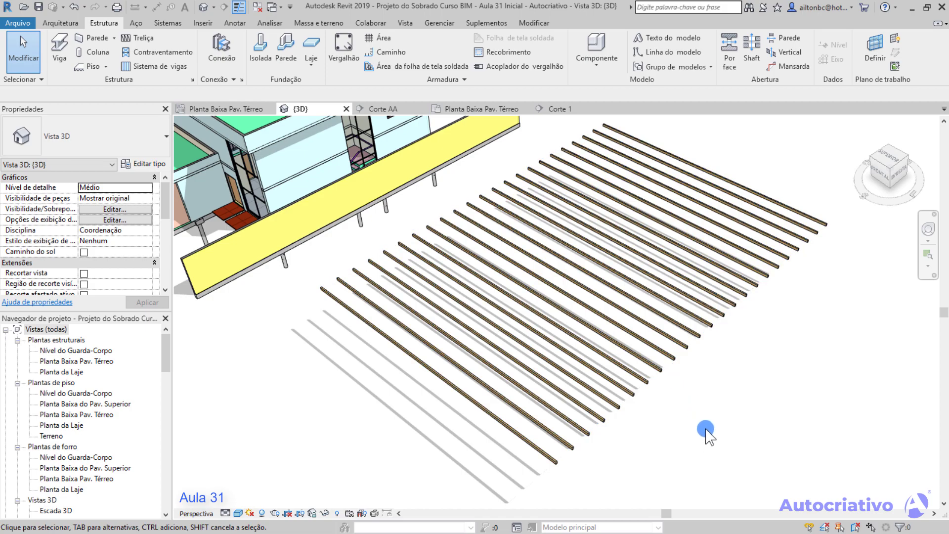
scroll(571, 462, up, 1)
scroll(564, 464, up, 3)
click(556, 464)
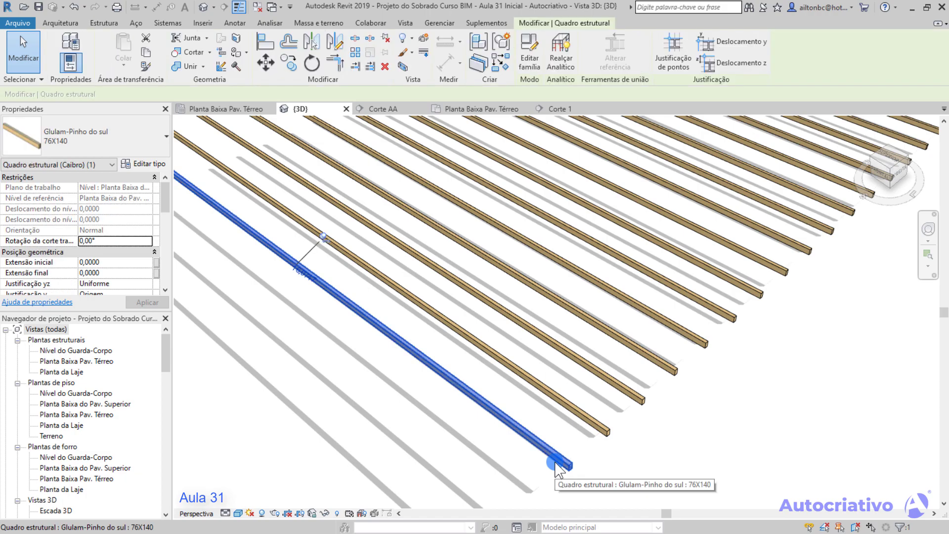
click(161, 148)
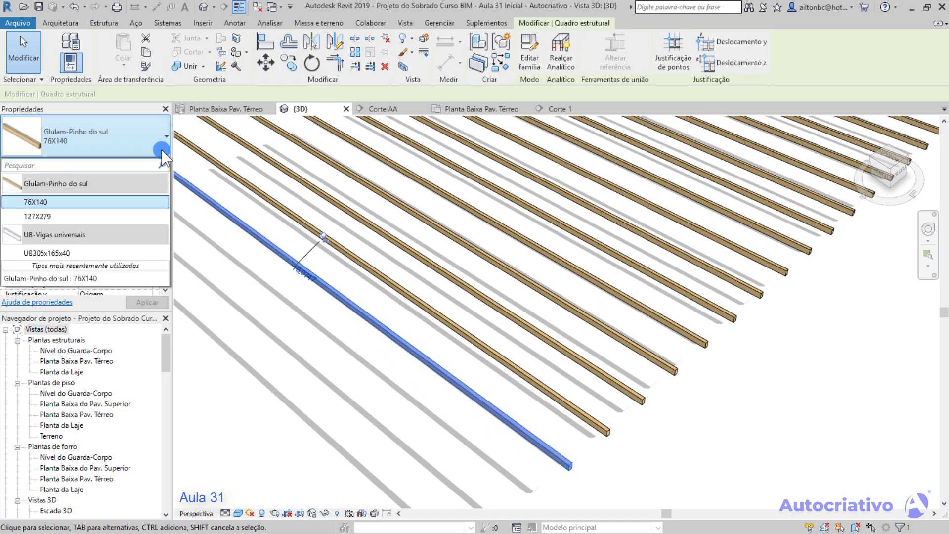
click(68, 253)
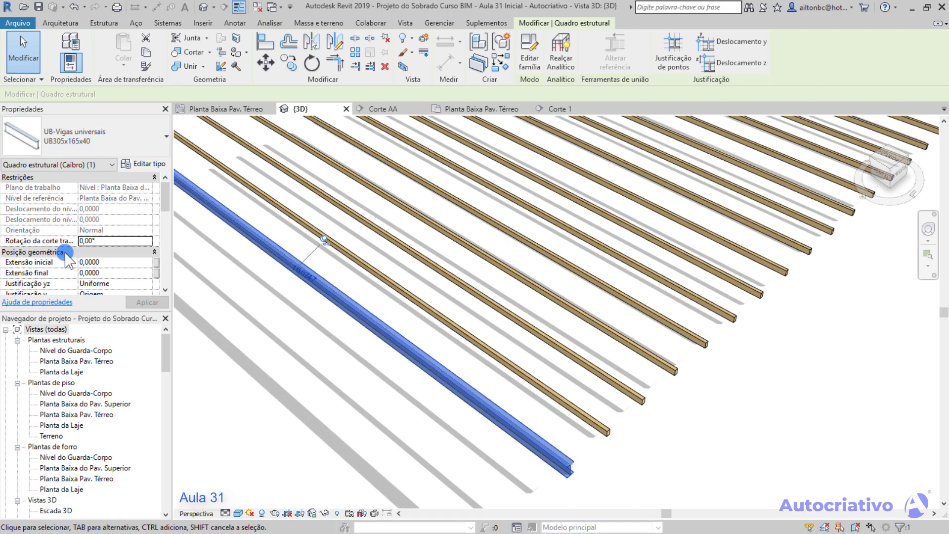
click(722, 453)
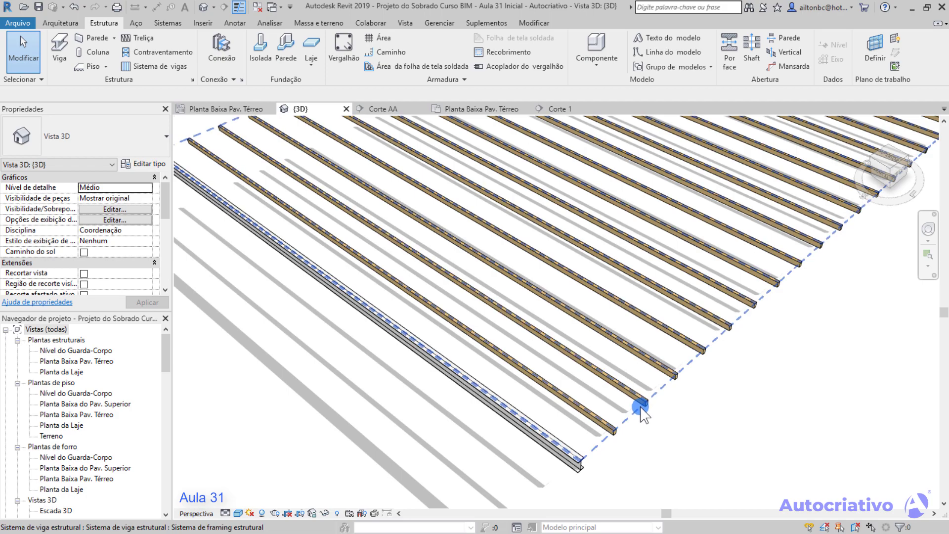
Step: Set the beam type of the whole beam system to UB-Vigas universais : UB305x165x40
click(642, 408)
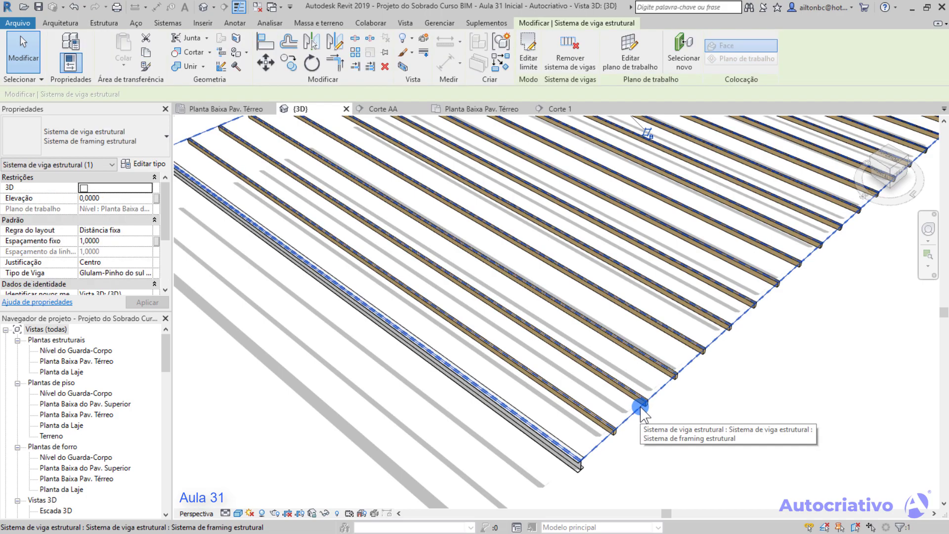
click(141, 144)
click(141, 145)
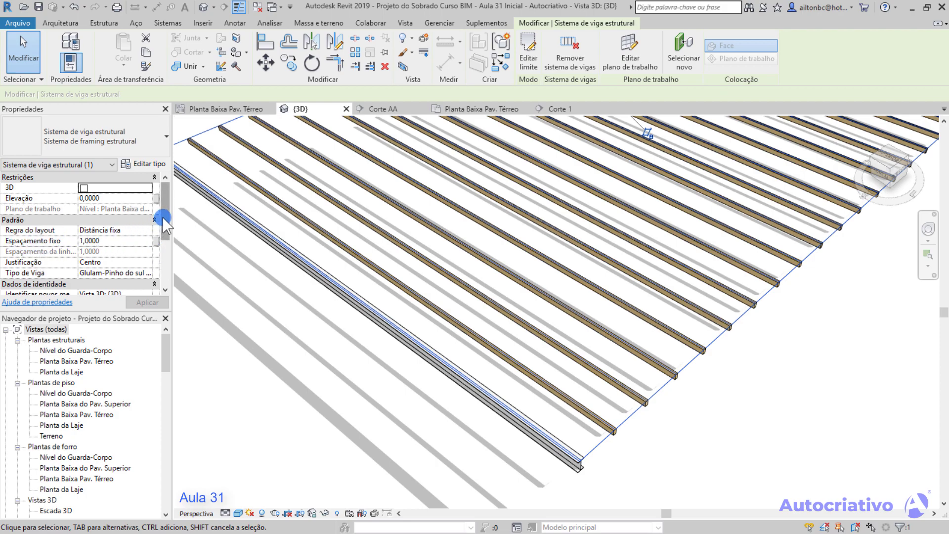
drag(165, 221, 165, 232)
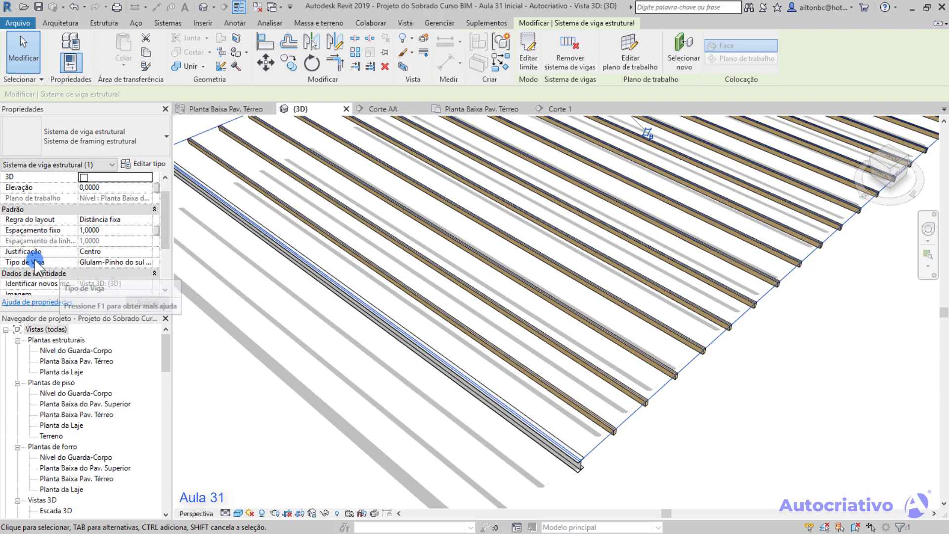
click(148, 259)
click(126, 290)
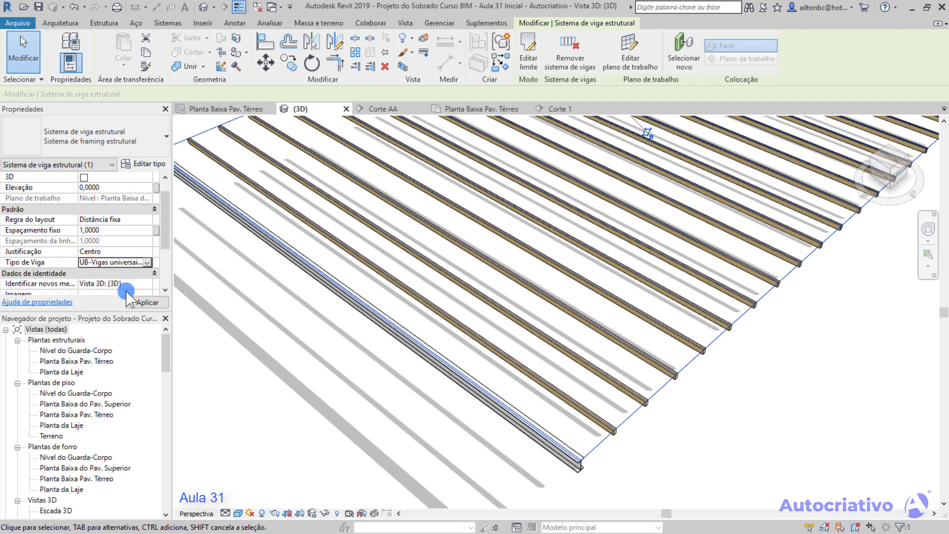
click(147, 302)
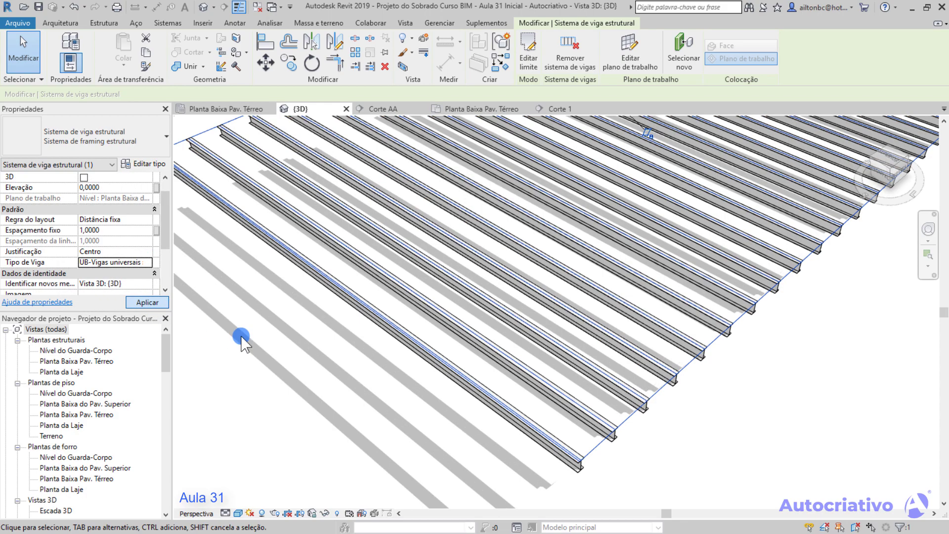
click(764, 385)
Step: Examine the I-profile of the steel beams up close and the layout of the whole beam system
scroll(774, 390, down, 5)
shift+middle_drag(815, 381, 653, 393)
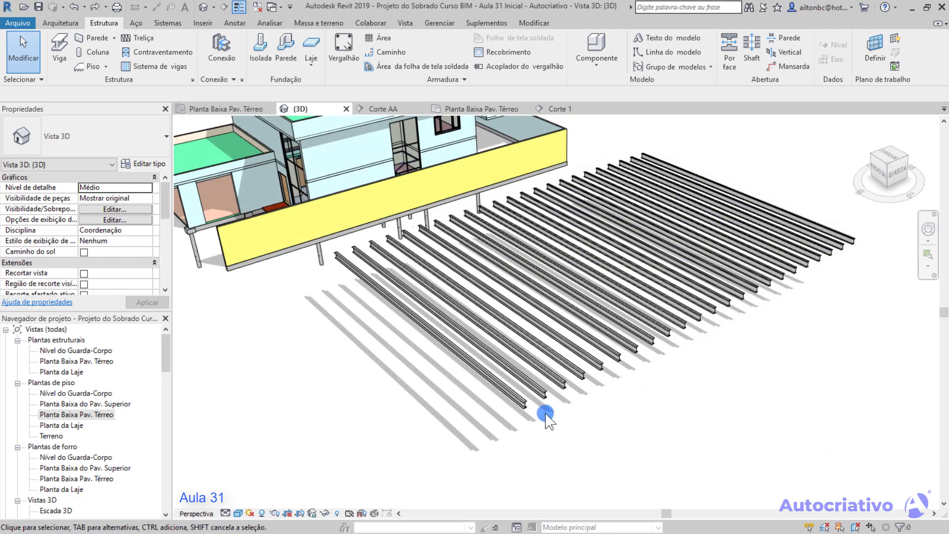
scroll(547, 412, up, 5)
shift+middle_drag(529, 410, 509, 363)
middle_drag(564, 414, 519, 364)
scroll(526, 381, up, 6)
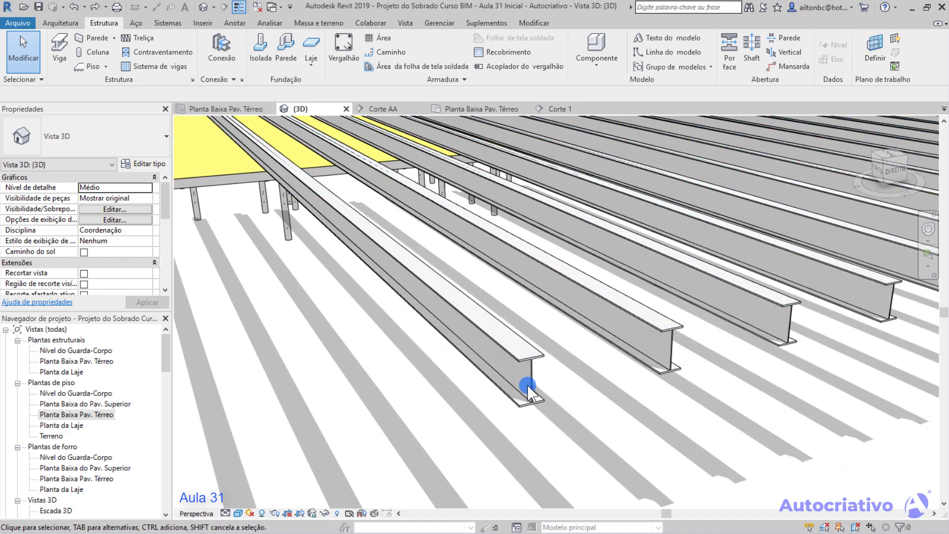
scroll(527, 385, down, 10)
shift+middle_drag(568, 303, 598, 371)
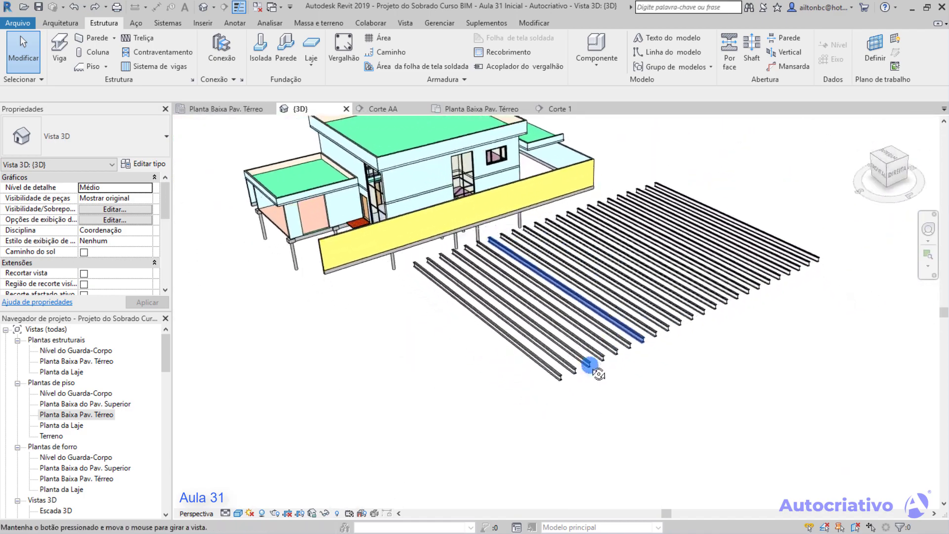
scroll(615, 383, up, 5)
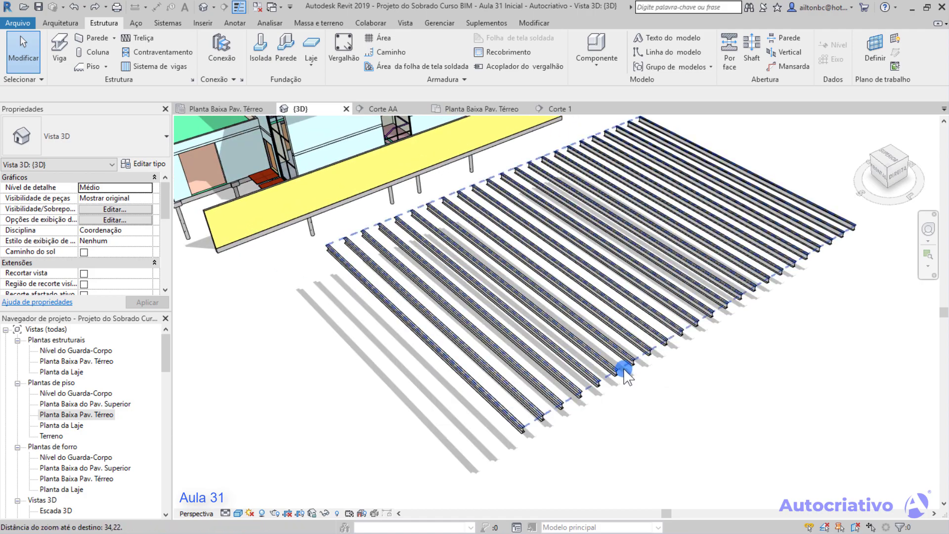
click(623, 371)
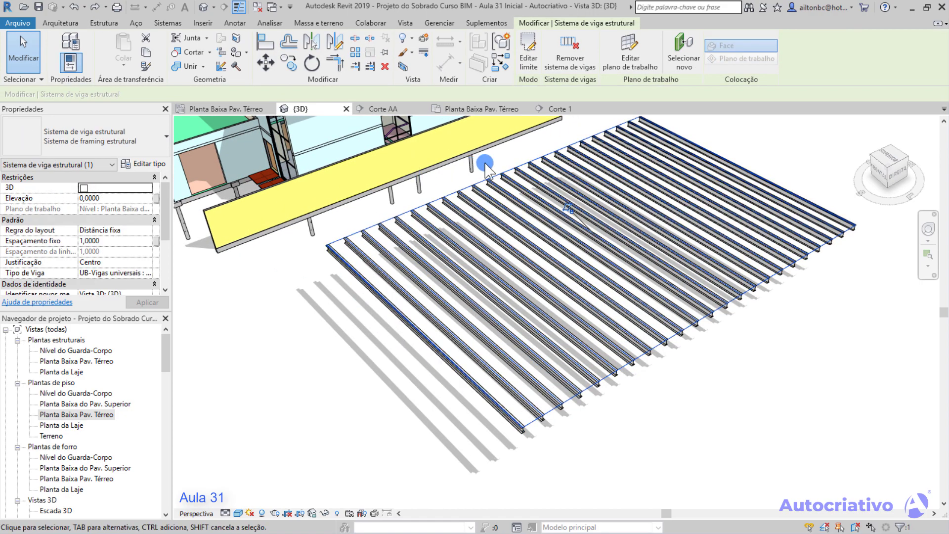
click(727, 392)
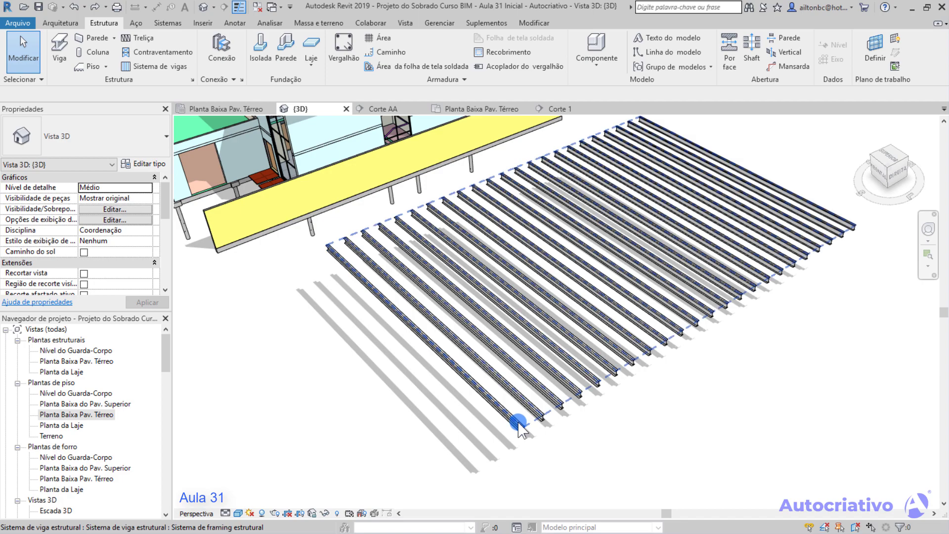
Step: Change the beam at the near end of the system to the type Glulam-Pinho do sul 76X140
scroll(519, 430, up, 2)
click(526, 438)
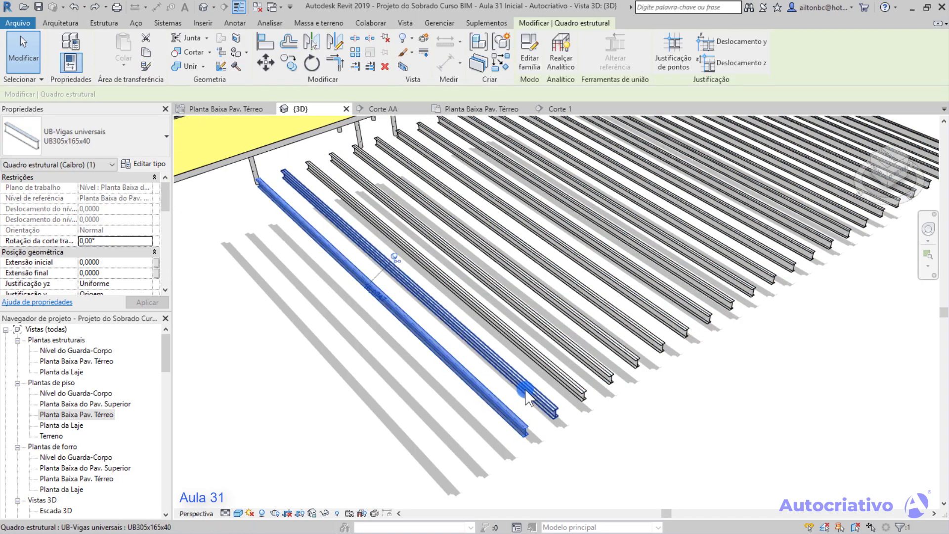
click(130, 148)
click(55, 202)
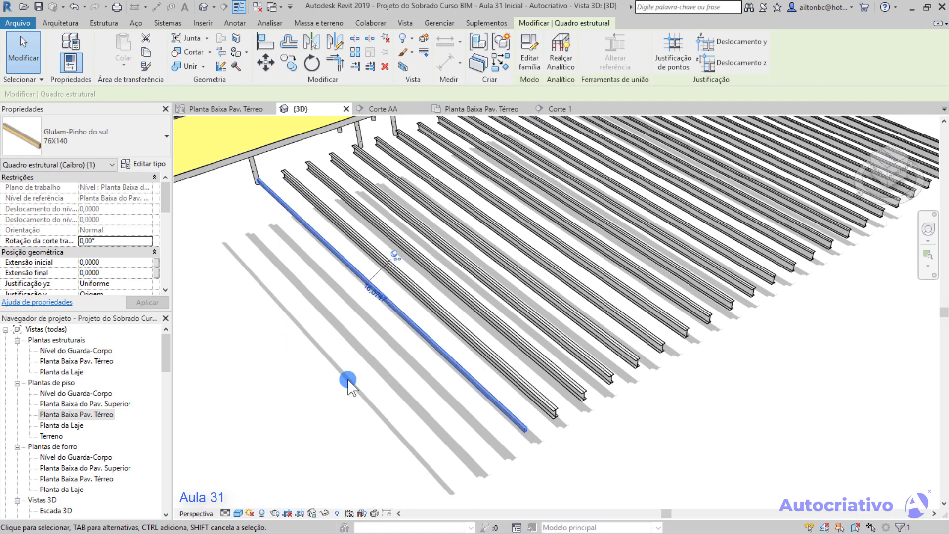
click(636, 443)
scroll(638, 440, down, 5)
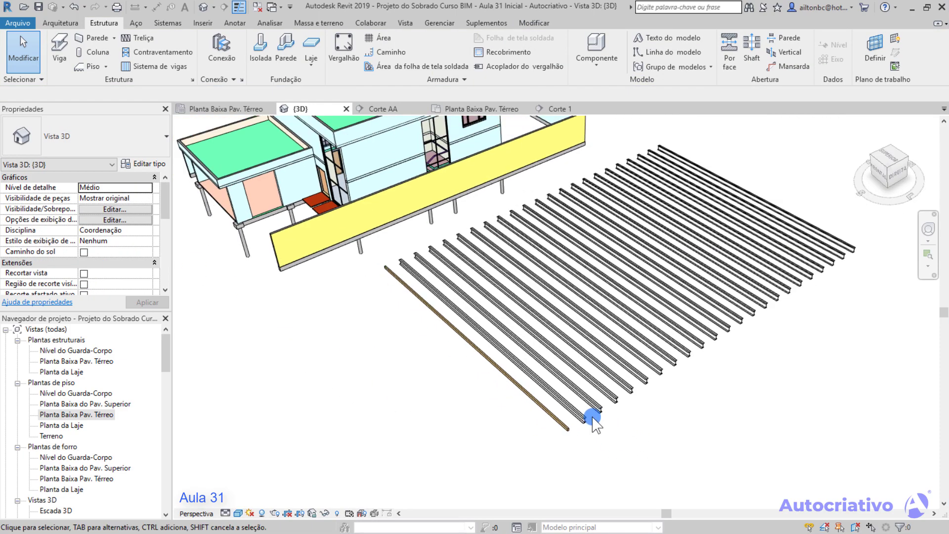
Step: Compare the single wood end beam with the neighbouring steel beams, both up close and from a distance
shift+middle_drag(757, 370, 708, 367)
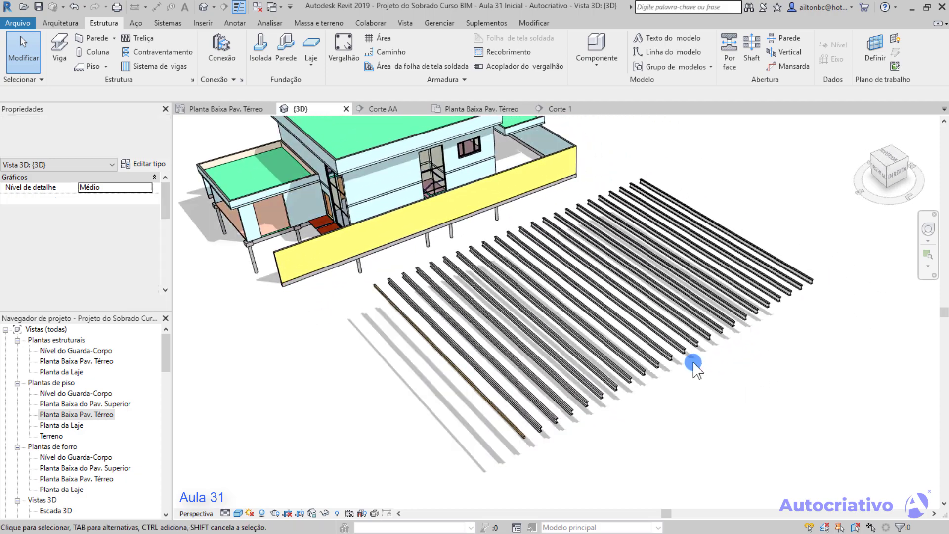
middle_drag(531, 313, 539, 372)
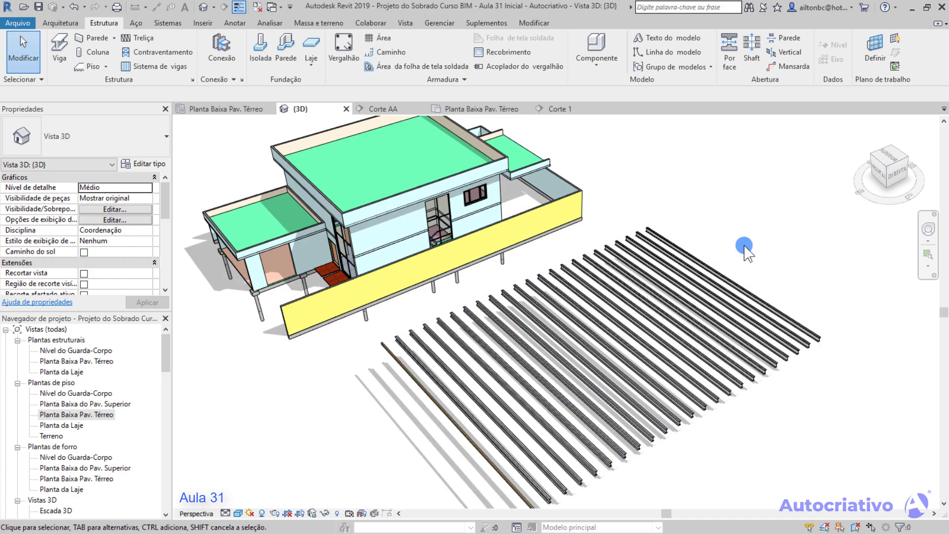
scroll(757, 432, down, 1)
middle_drag(757, 432, 664, 321)
scroll(523, 374, up, 2)
scroll(459, 379, up, 4)
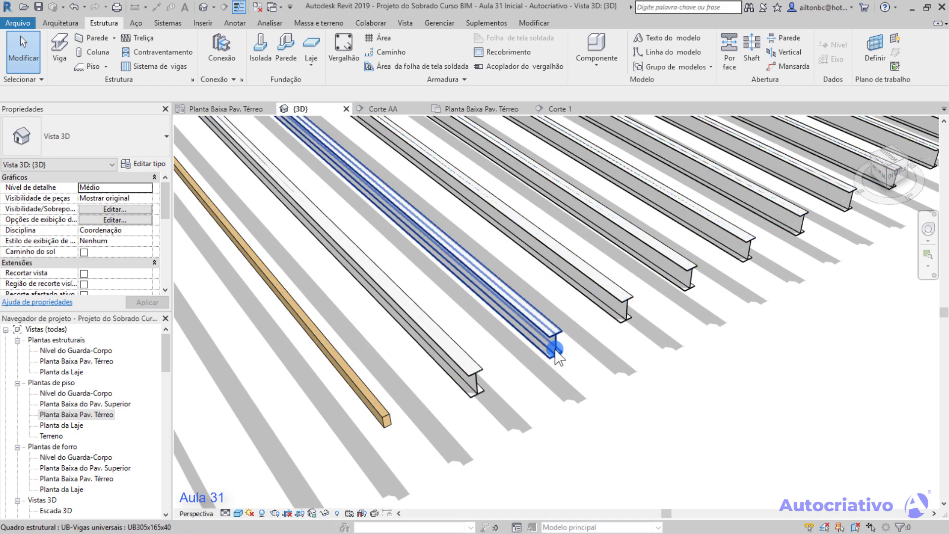
scroll(555, 349, down, 2)
scroll(608, 318, down, 1)
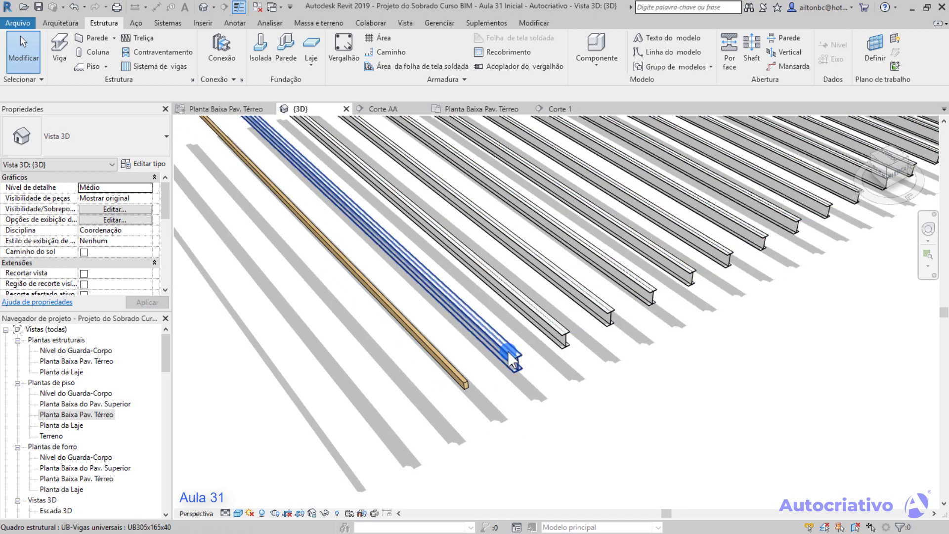
scroll(464, 375, down, 5)
middle_drag(608, 339, 620, 429)
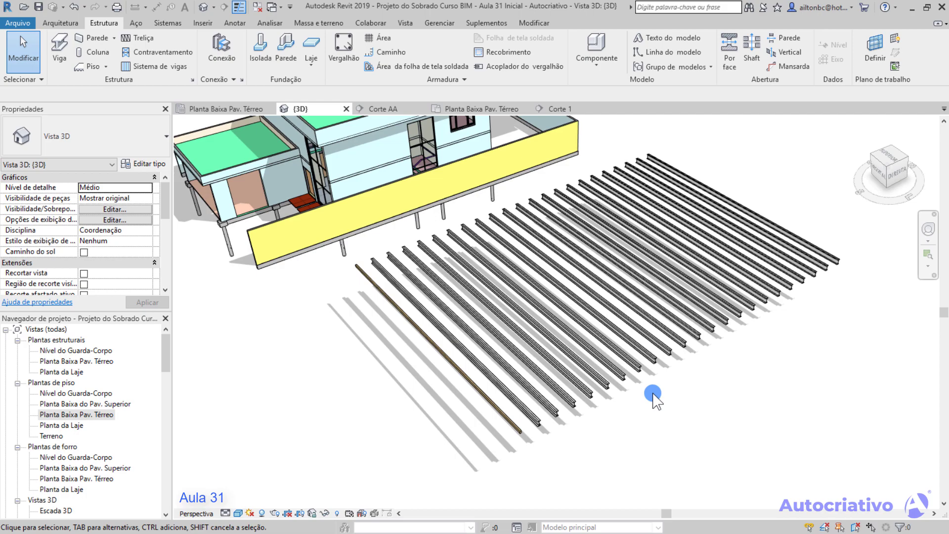
Step: Delete the entire beam system beside the house
scroll(658, 389, down, 3)
shift+middle_drag(725, 334, 680, 394)
click(651, 371)
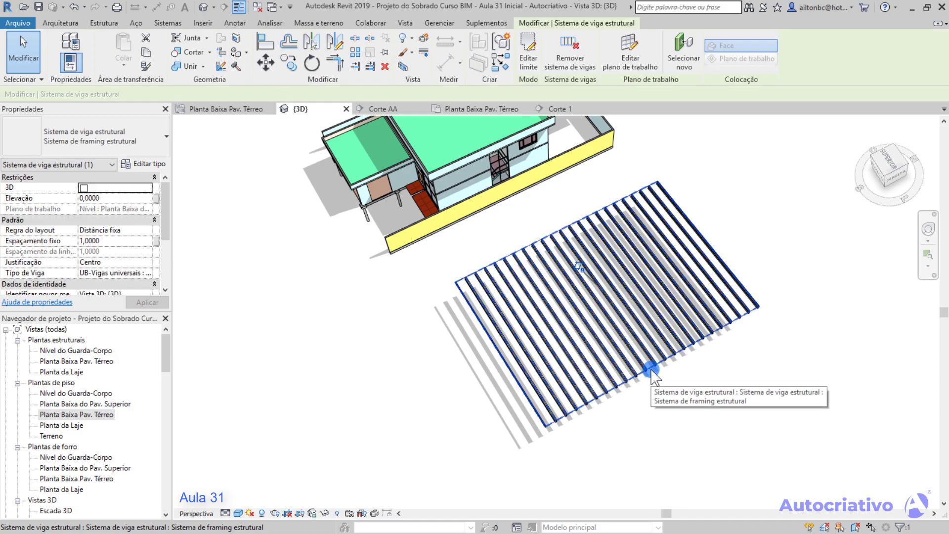
key(Delete)
Step: Examine the house, the boundary wall and the foundations beneath them from the side, from below and from above
shift+middle_drag(651, 372, 579, 347)
scroll(566, 330, down, 2)
middle_drag(717, 400, 723, 401)
shift+middle_drag(662, 393, 651, 348)
middle_drag(646, 409, 604, 299)
scroll(615, 292, up, 2)
scroll(623, 295, up, 5)
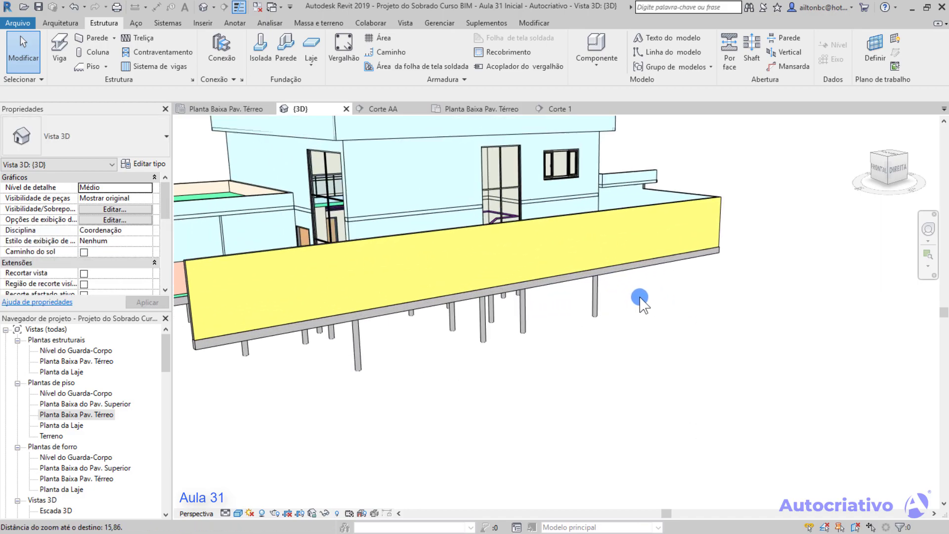
shift+middle_drag(694, 318, 665, 455)
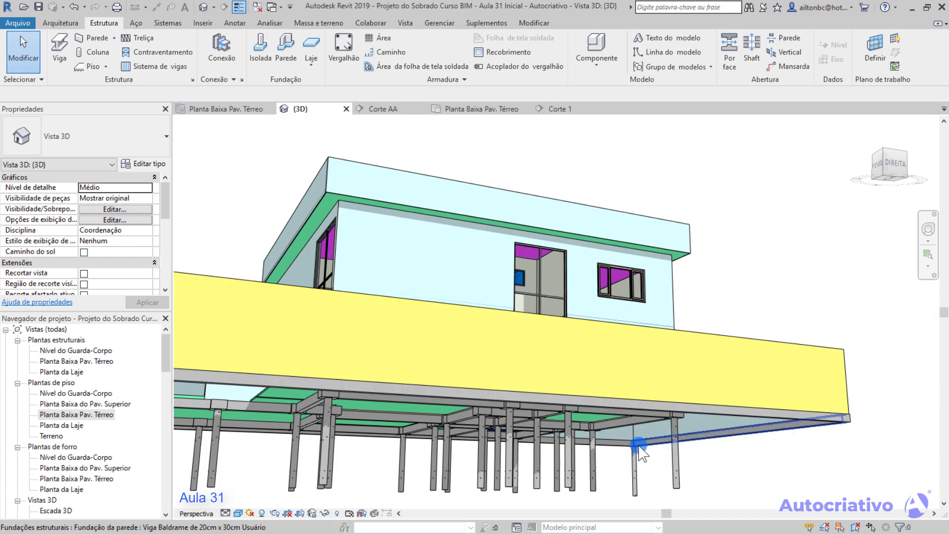
shift+middle_drag(712, 445, 735, 472)
shift+middle_drag(717, 406, 658, 399)
scroll(710, 397, up, 2)
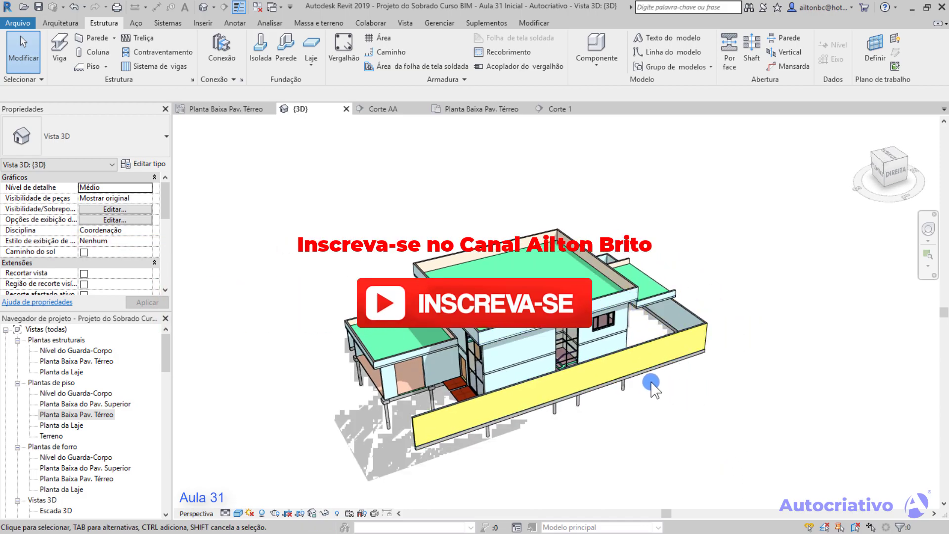